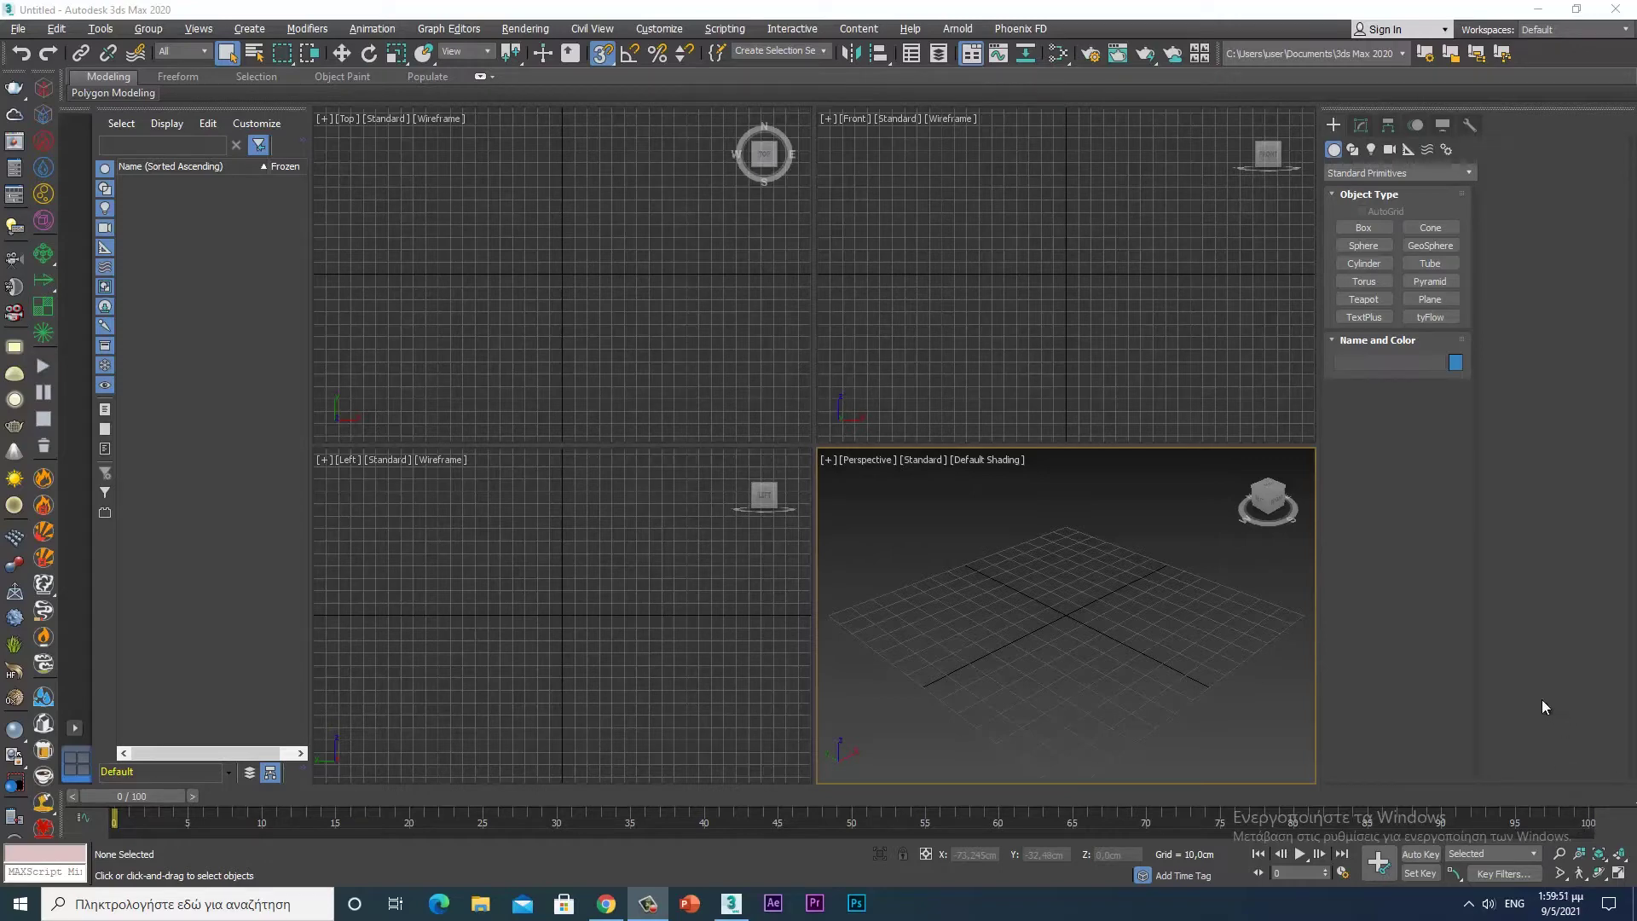
- Pick the Tube button under Standard Primitives in the Create panel
{"action": "left_click", "coordinate": [1433, 263]}
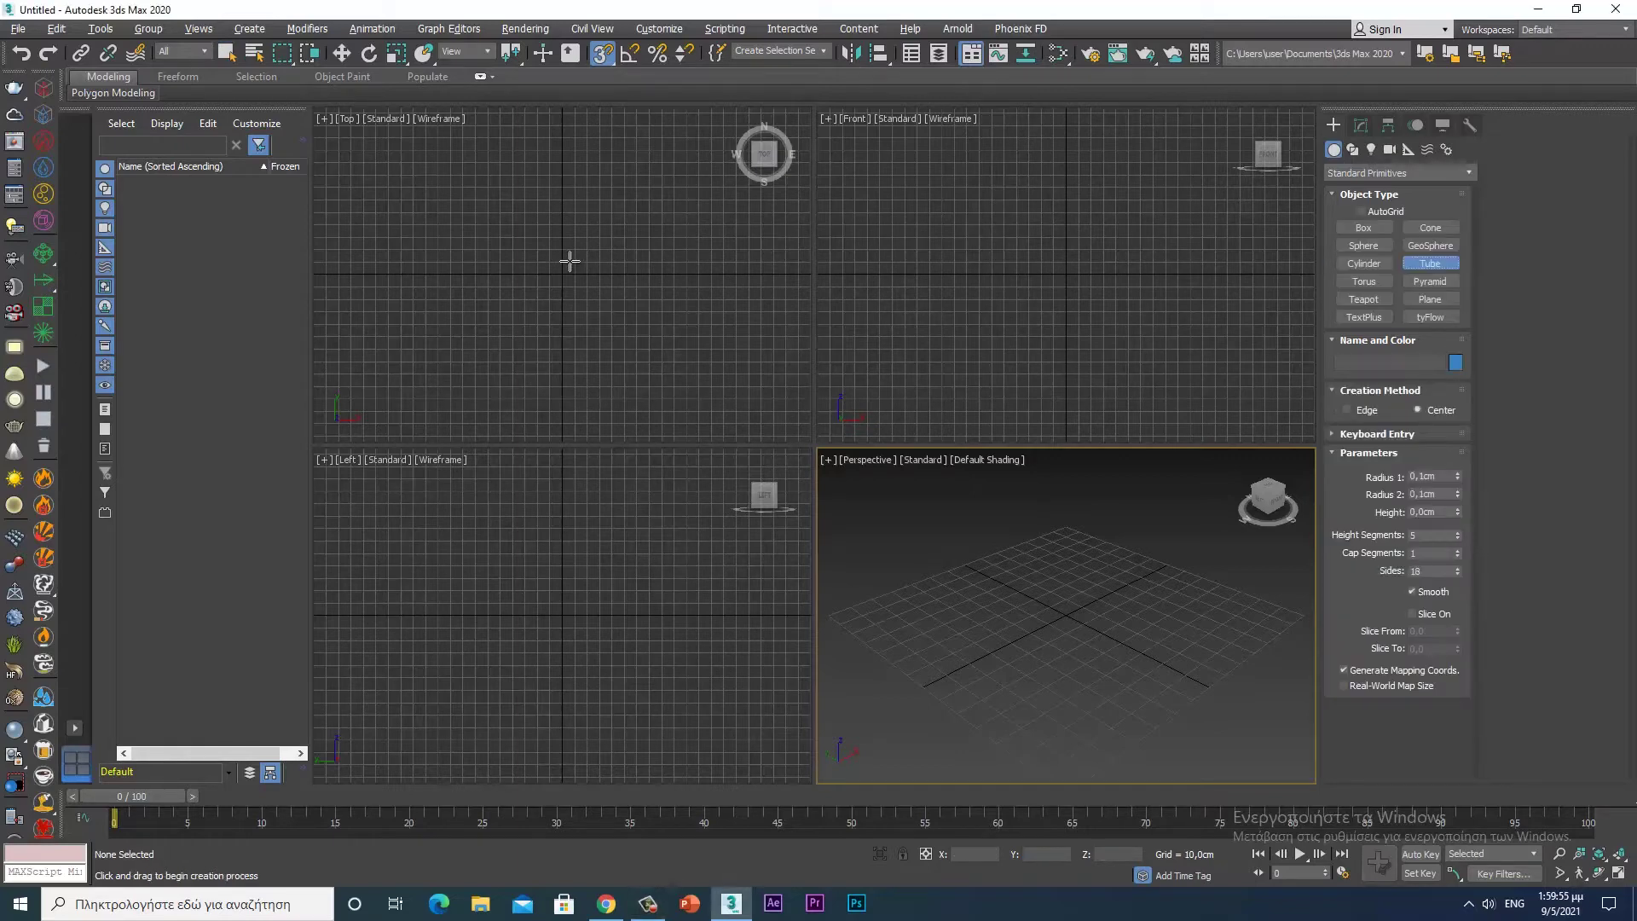
- Draw a tube in the Top view with radius 1 of 20 cm and radius 2 of 10 cm
{"action": "left_click_drag", "start_coordinate": [563, 271], "coordinate": [565, 237]}
{"action": "left_click", "coordinate": [564, 237]}
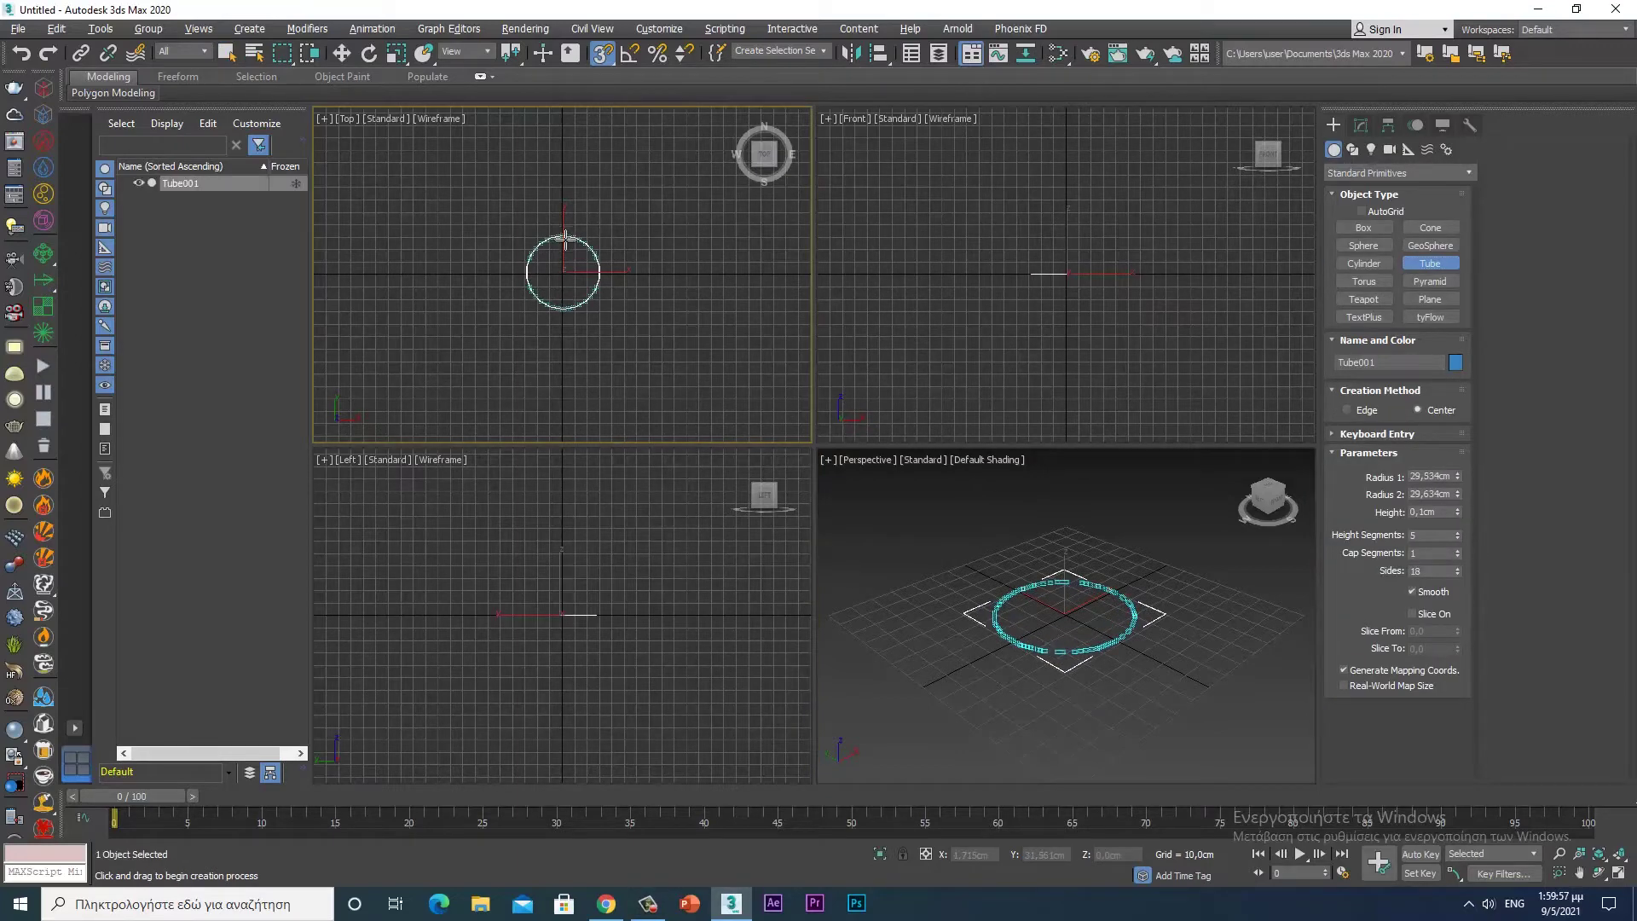
{"action": "left_click", "coordinate": [564, 250]}
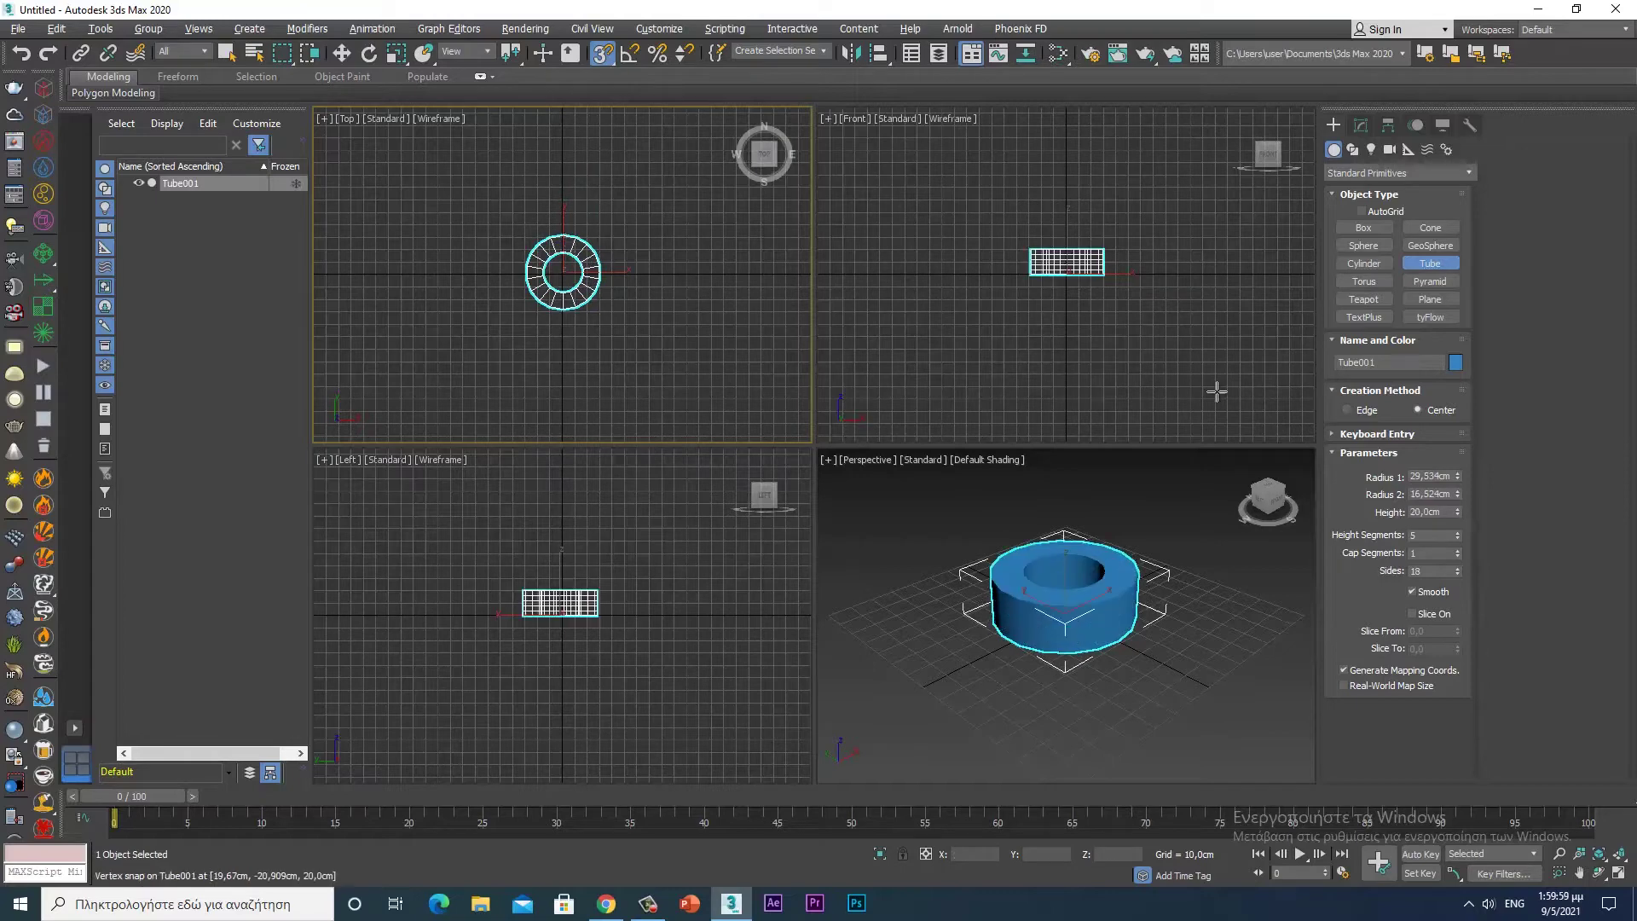
{"action": "left_click", "coordinate": [1451, 477]}
{"action": "type", "text": "20"}
{"action": "key", "text": "Tab"}
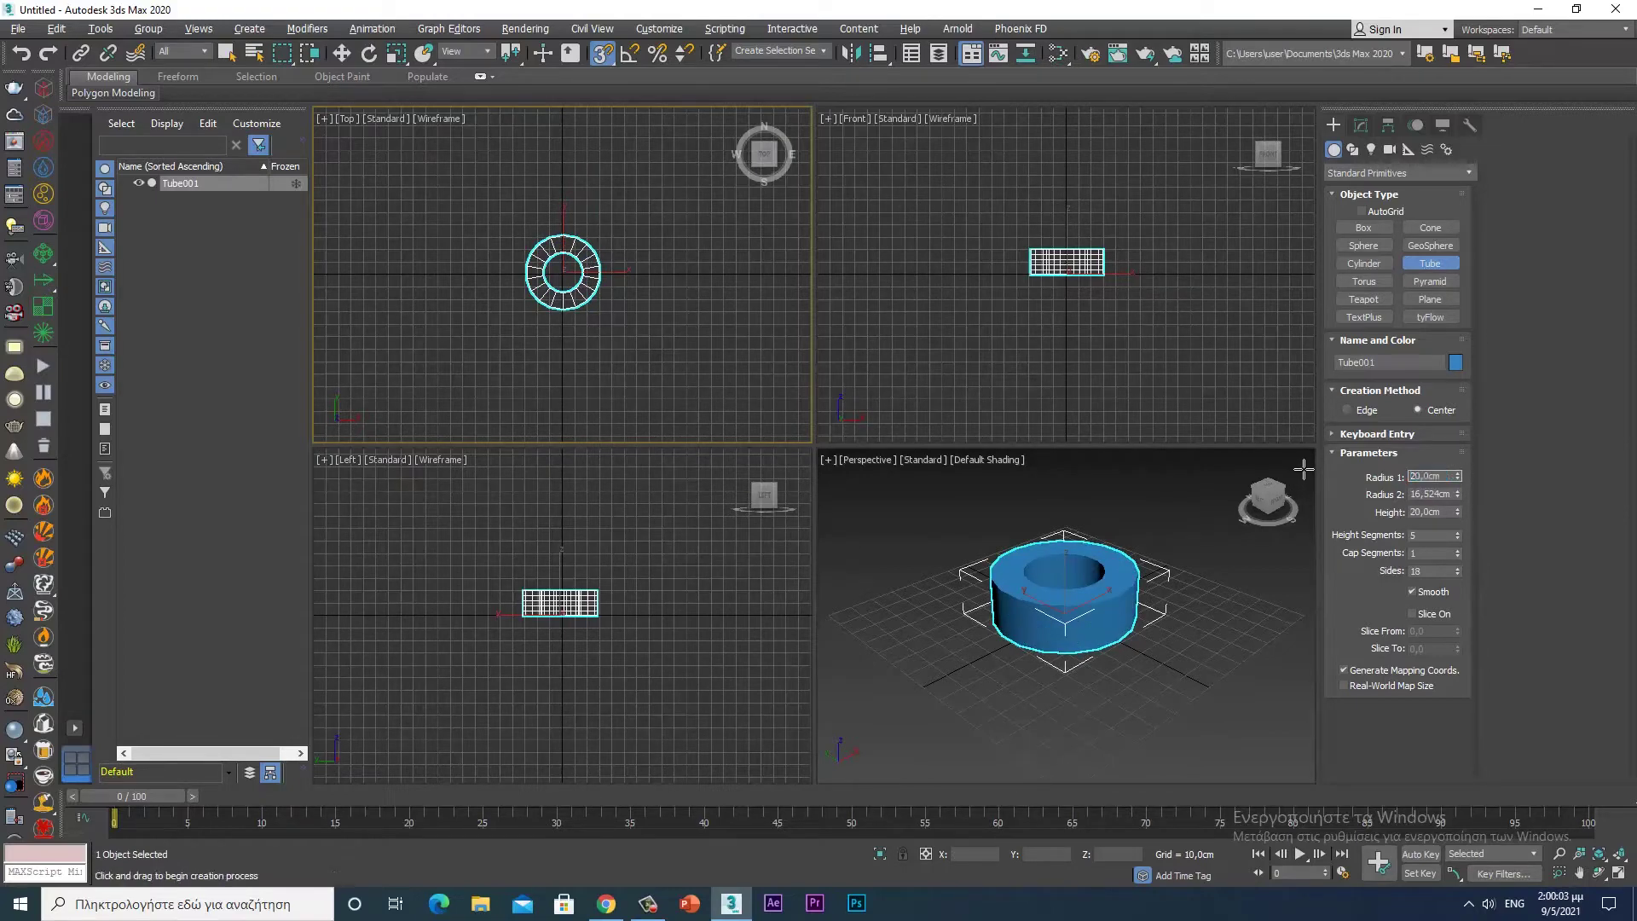
{"action": "type", "text": "10"}
{"action": "key", "text": "Tab"}
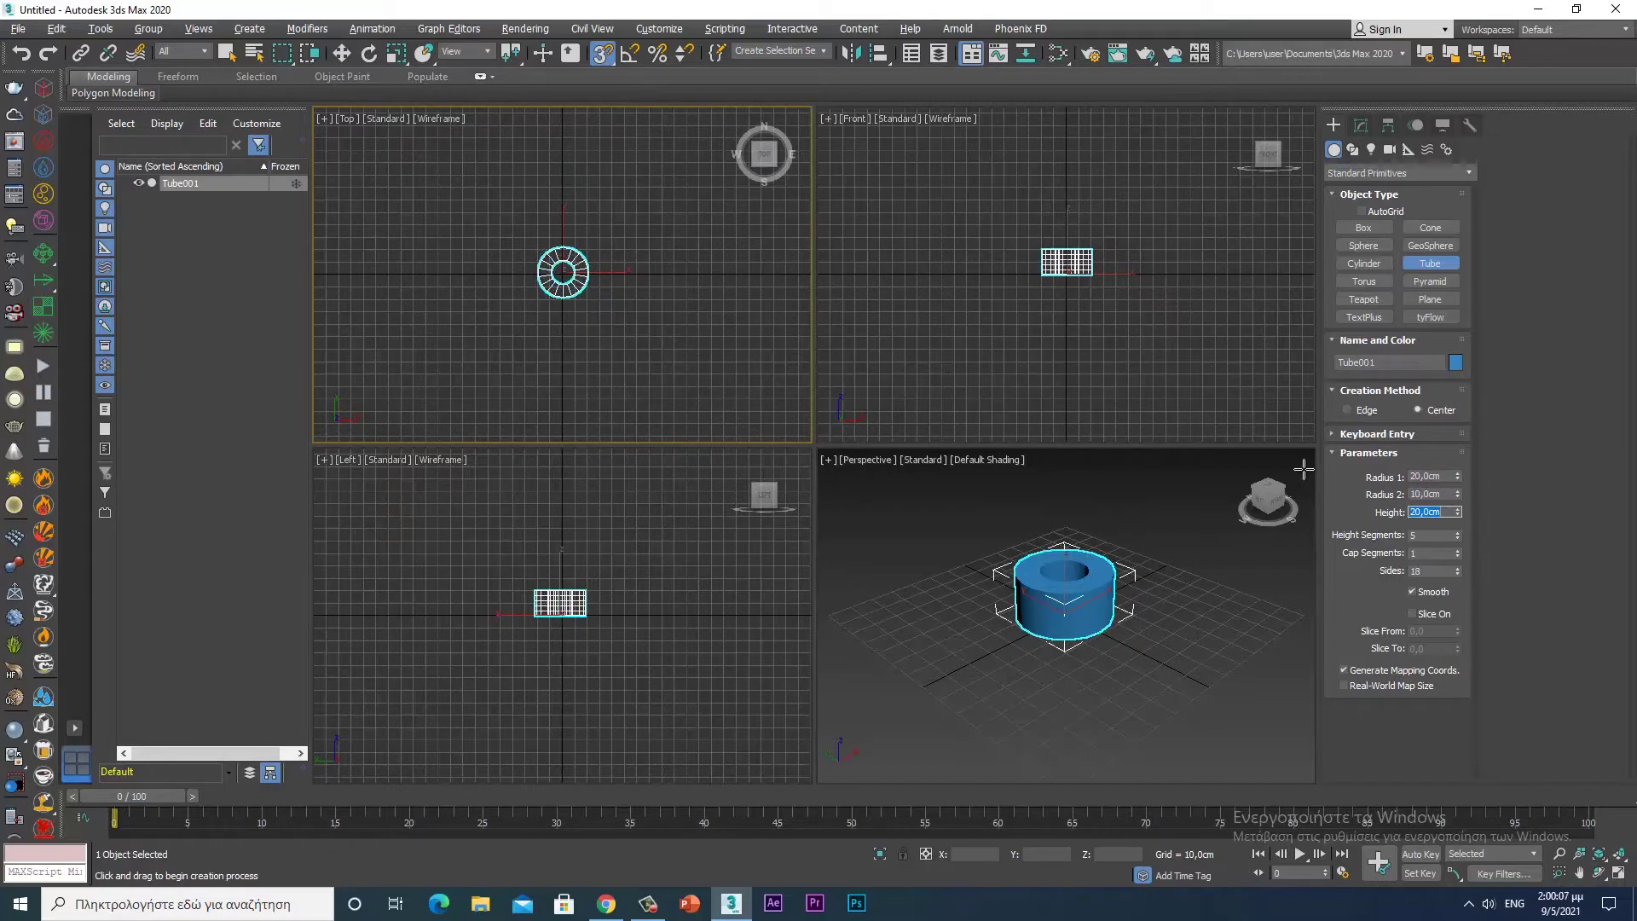
- Give the tube a 10 cm height with 4 height segments and 4 cap segments
{"action": "type", "text": "10"}
{"action": "key", "text": "Return"}
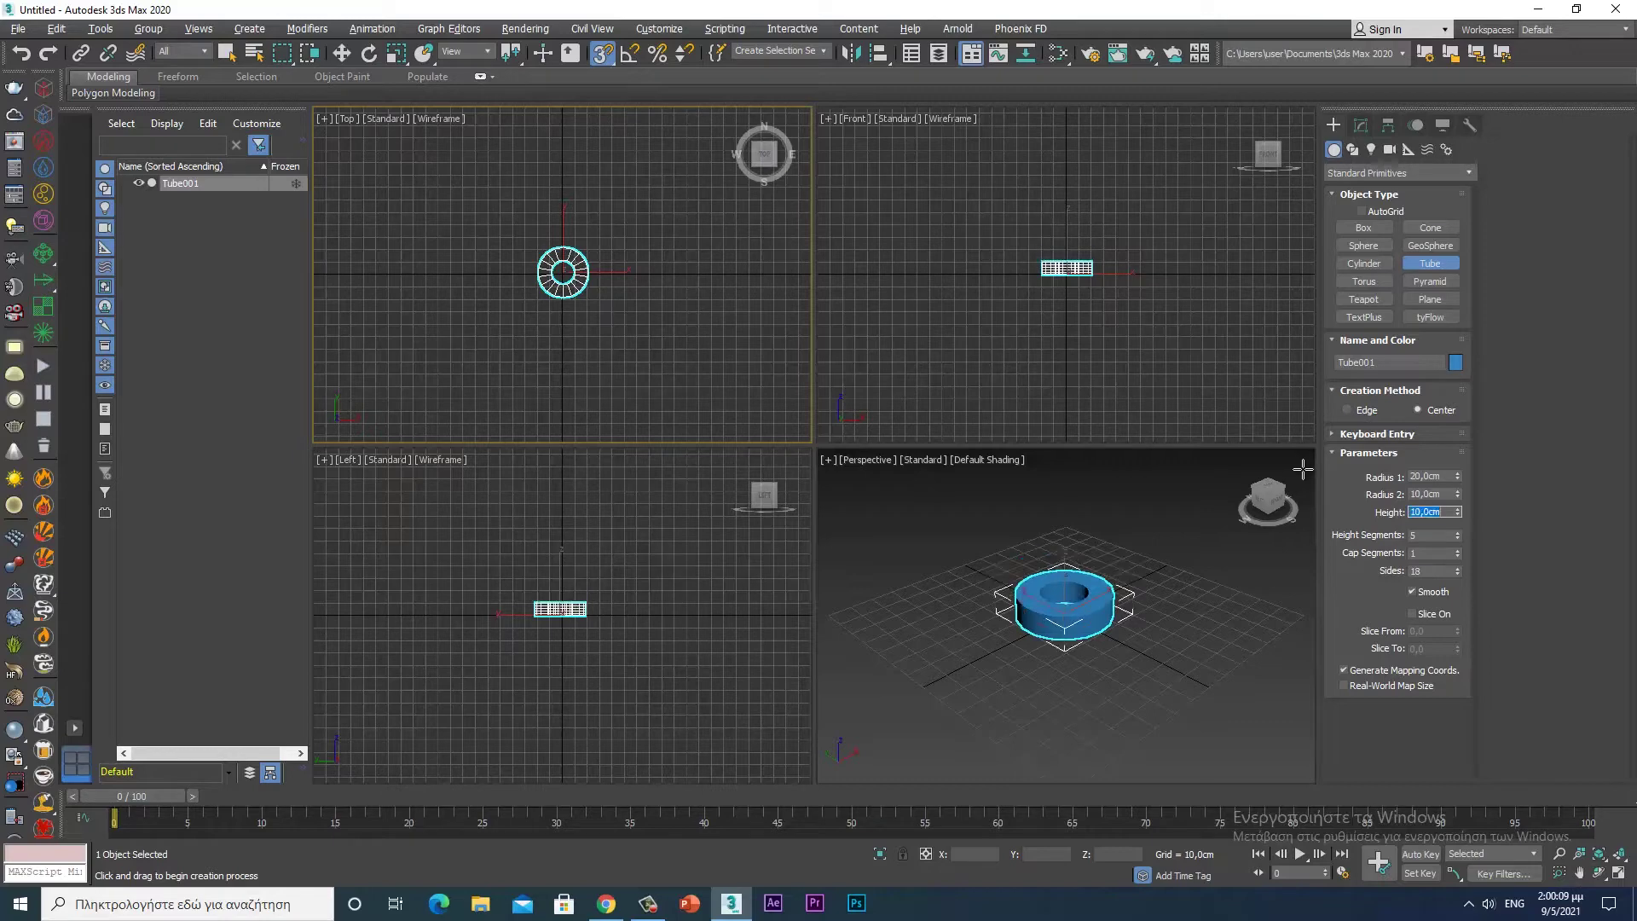
{"action": "left_click", "coordinate": [1458, 538]}
{"action": "double_click", "coordinate": [1455, 550]}
{"action": "left_click", "coordinate": [1456, 550]}
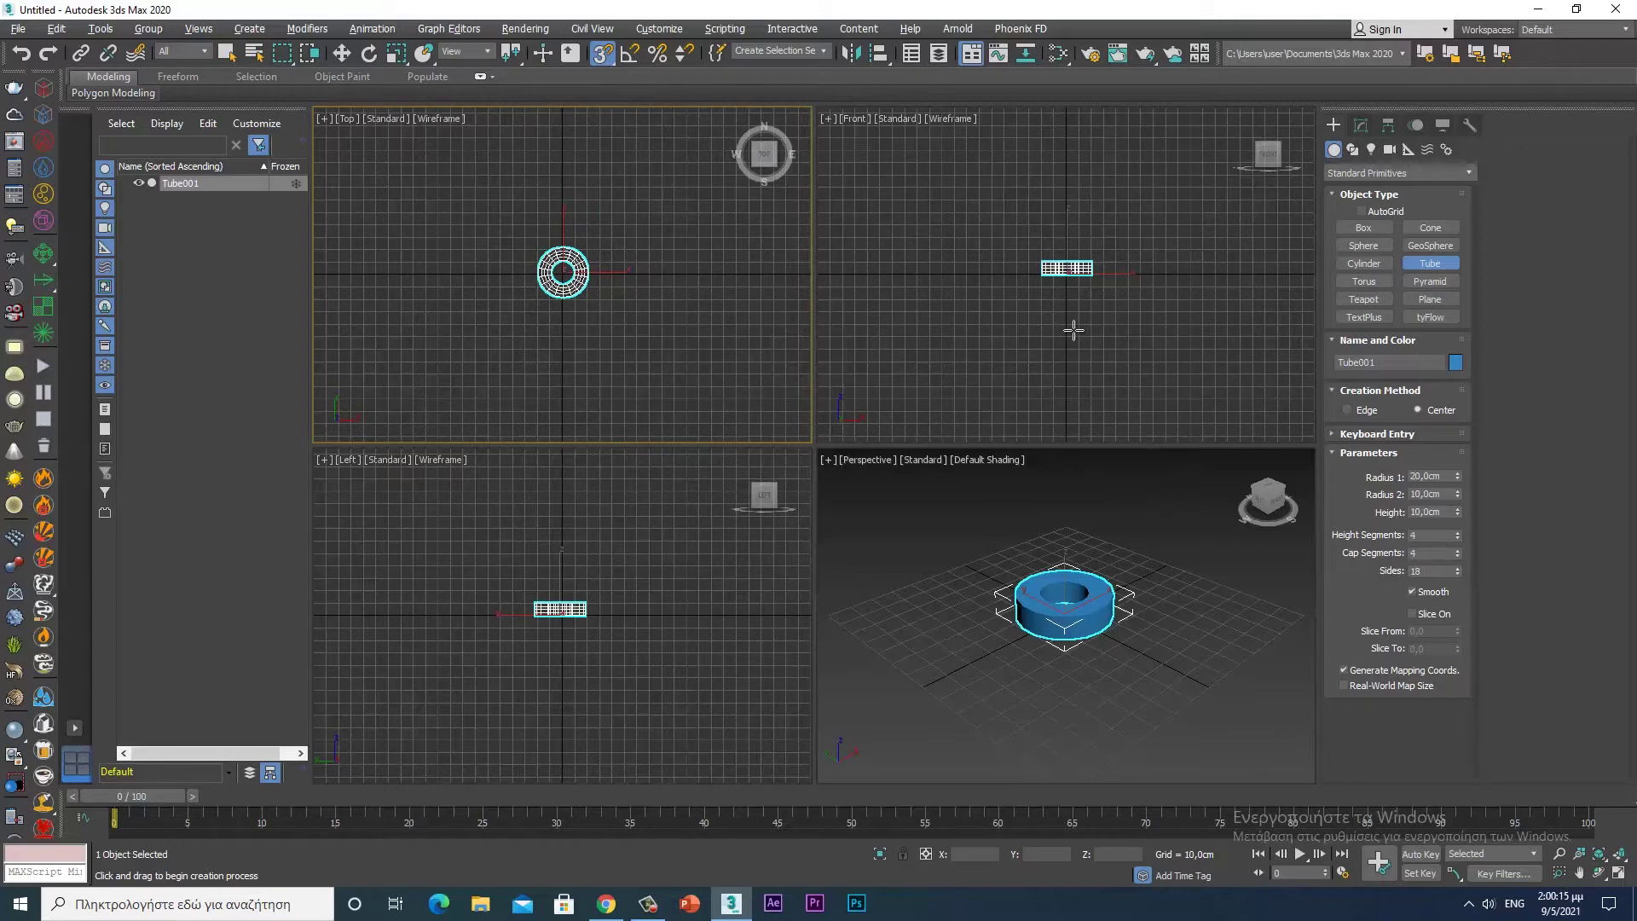
- Maximize the Front view and frame the tube in it
{"action": "middle_click_drag", "start_coordinate": [1074, 330], "coordinate": [1023, 358]}
{"action": "key", "text": "alt+w"}
{"action": "middle_click_drag", "start_coordinate": [780, 467], "coordinate": [861, 457]}
{"action": "scroll", "coordinate": [861, 457], "scroll_direction": "up", "scroll_amount": 2}
{"action": "key", "text": "w"}
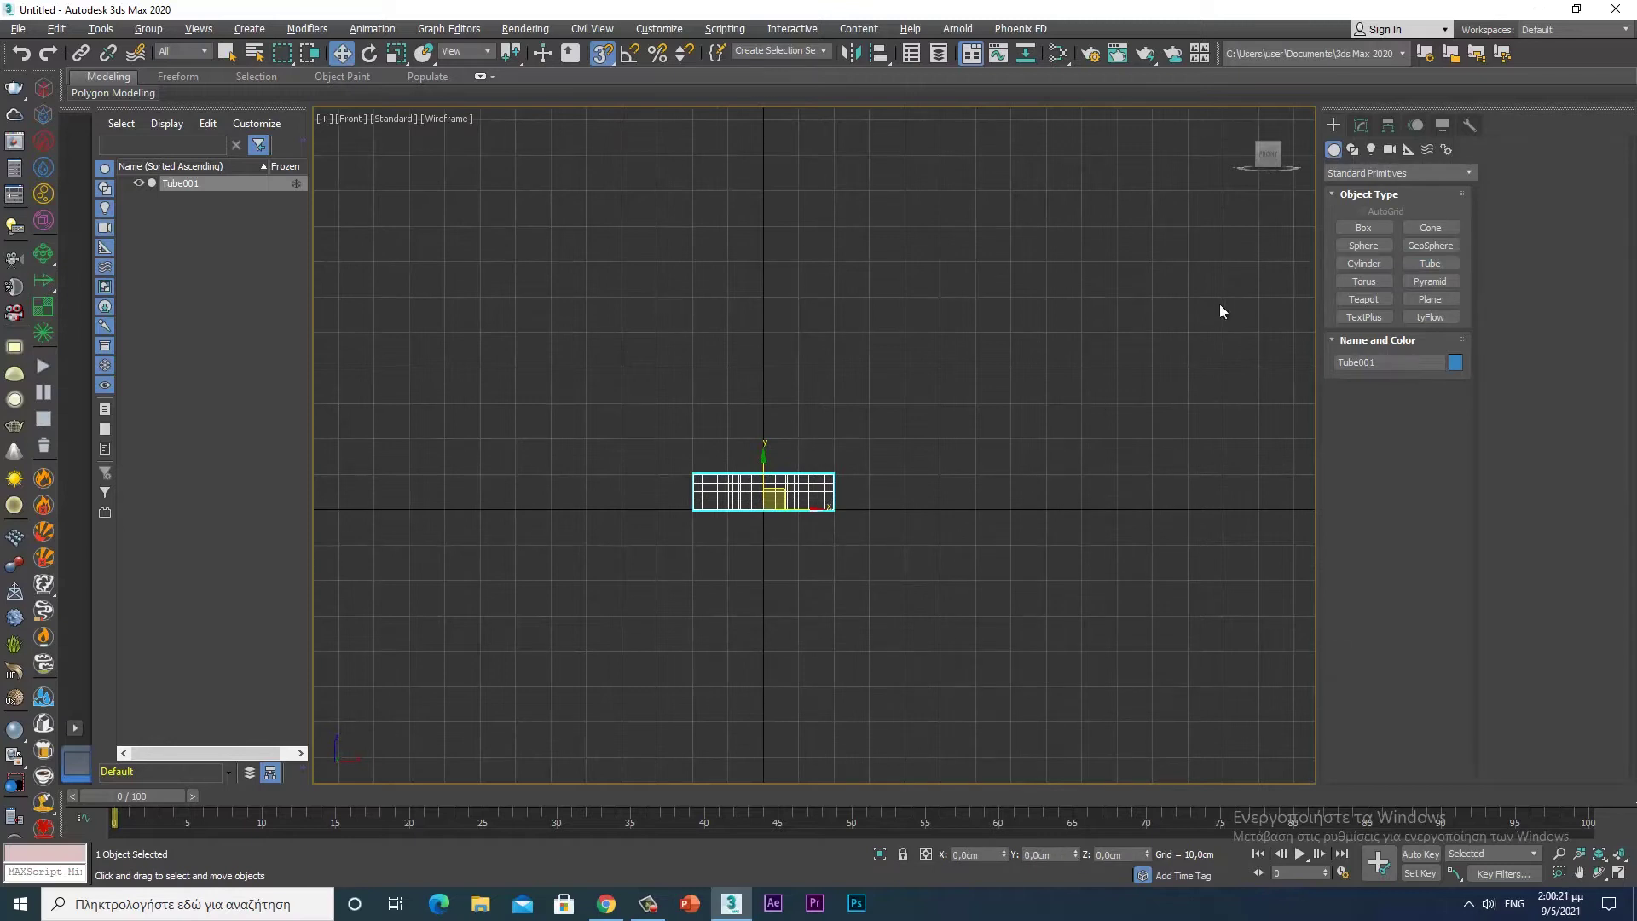
- Give Tube001's Transform track the CATHDPivotTrans controller and switch Auto Key on
{"action": "left_click", "coordinate": [1417, 124]}
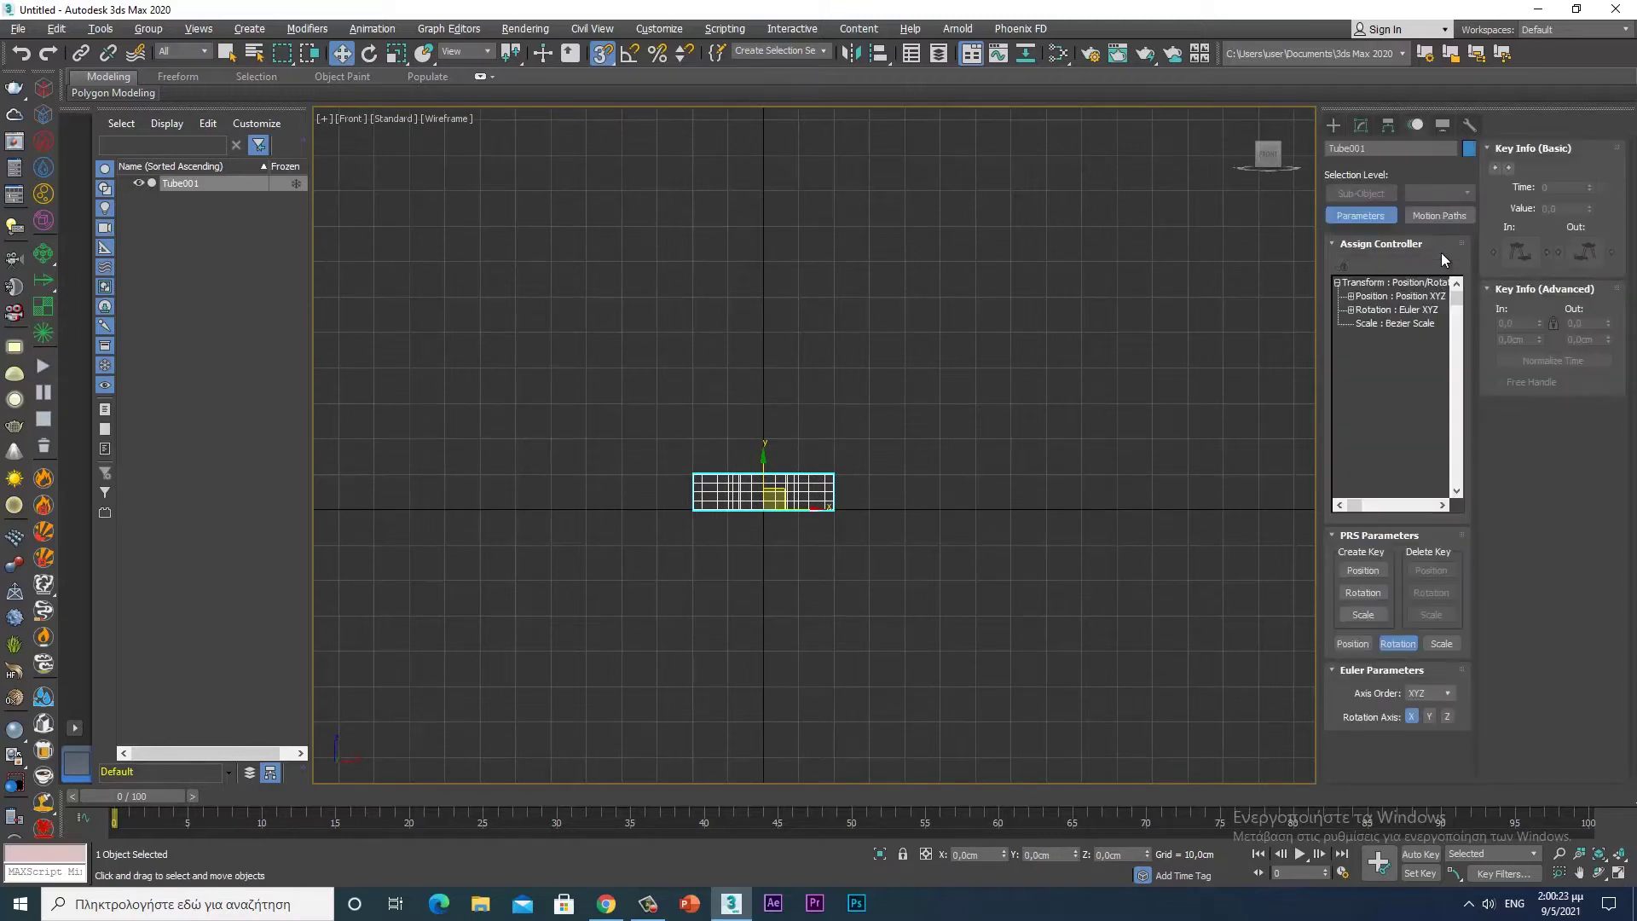
{"action": "left_click", "coordinate": [1386, 283]}
{"action": "left_click", "coordinate": [1342, 266]}
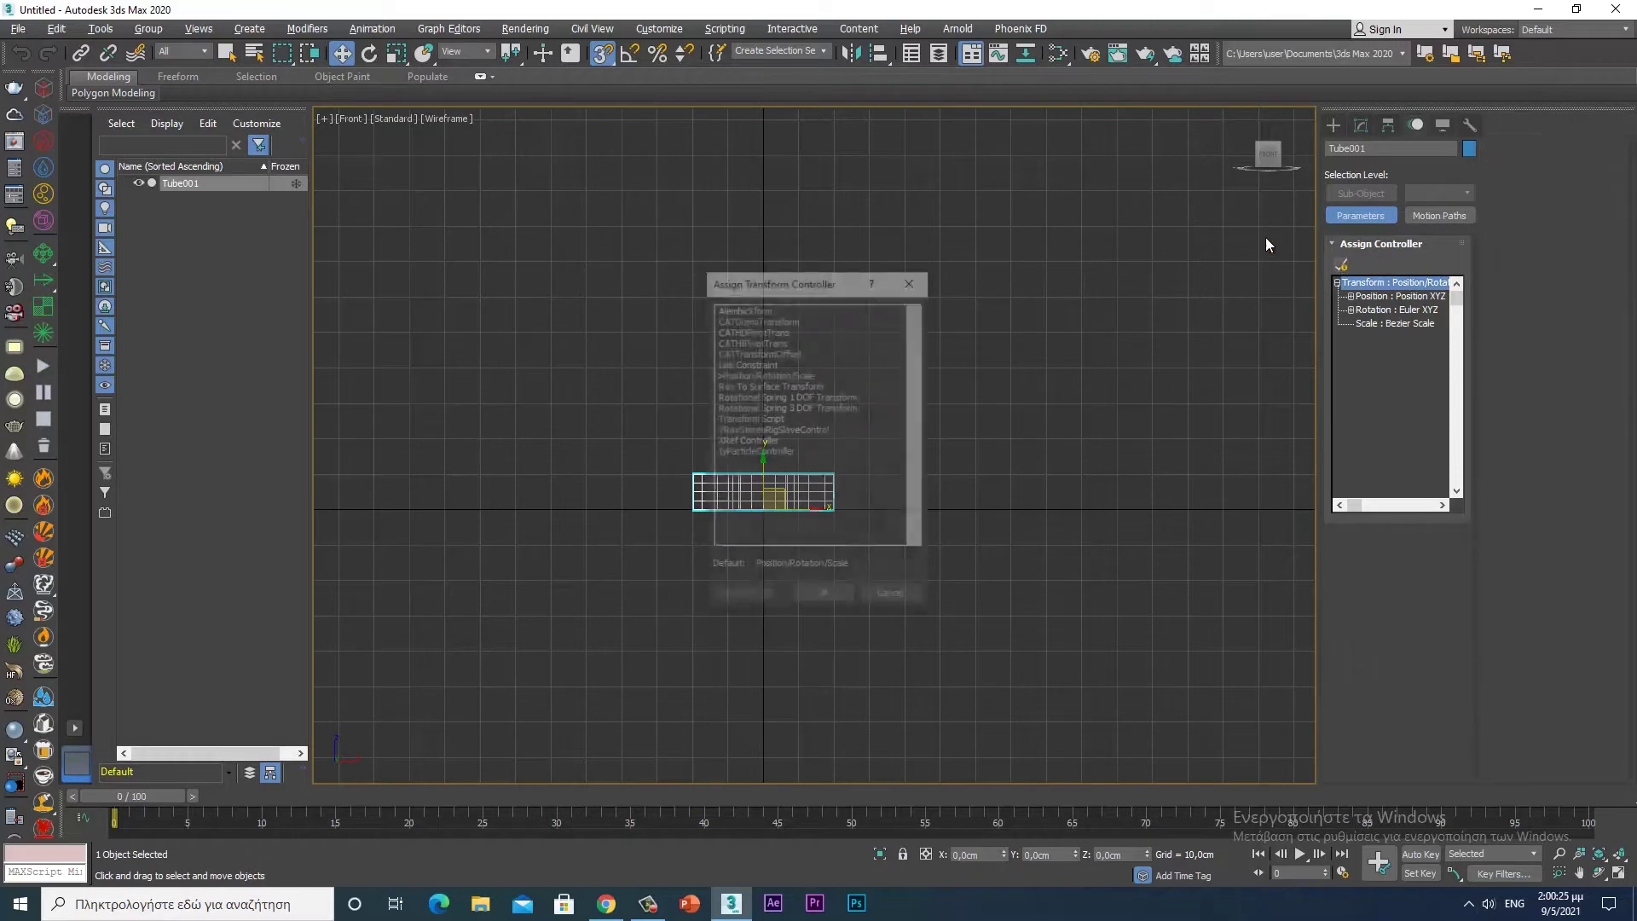
{"action": "left_click", "coordinate": [749, 333]}
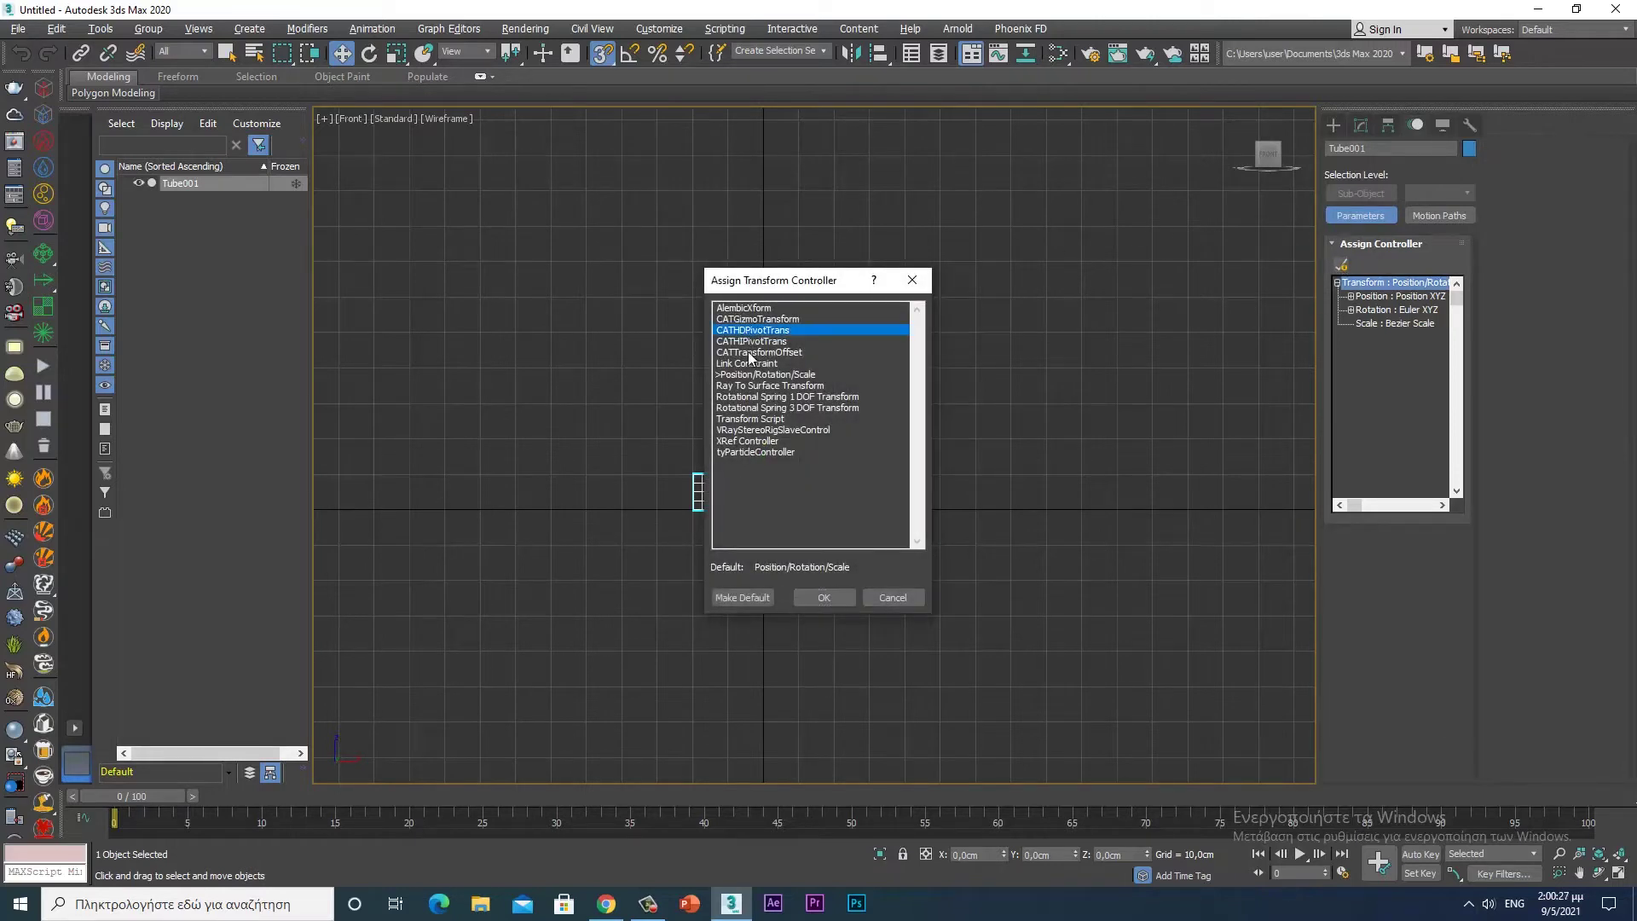
{"action": "left_click", "coordinate": [824, 597]}
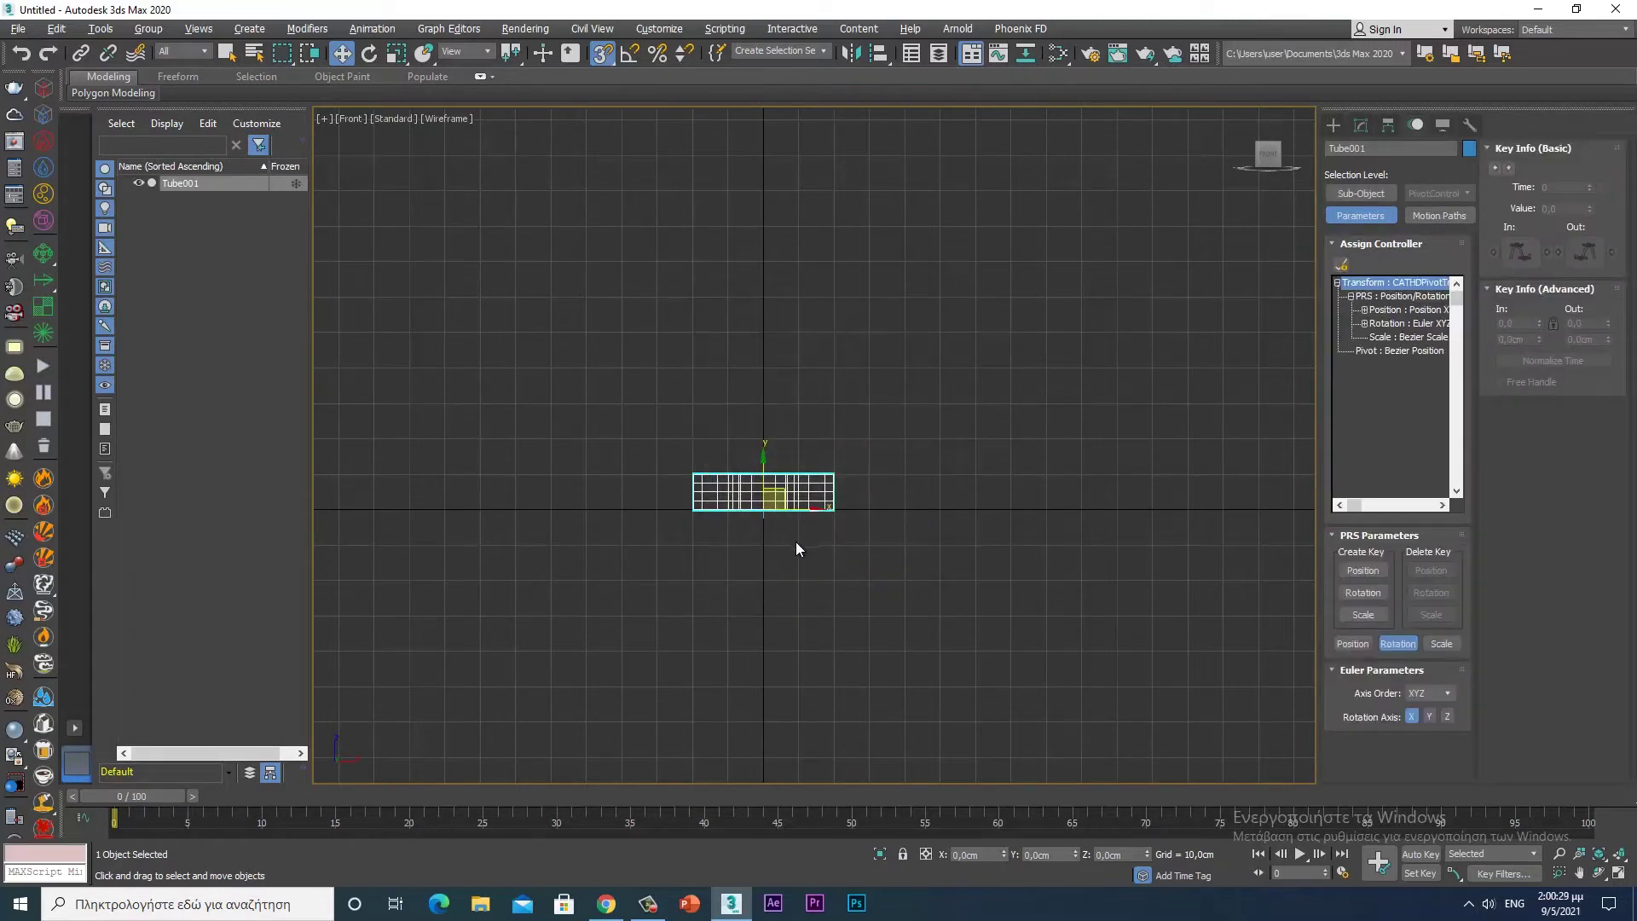
{"action": "scroll", "coordinate": [796, 540], "scroll_direction": "up", "scroll_amount": 3}
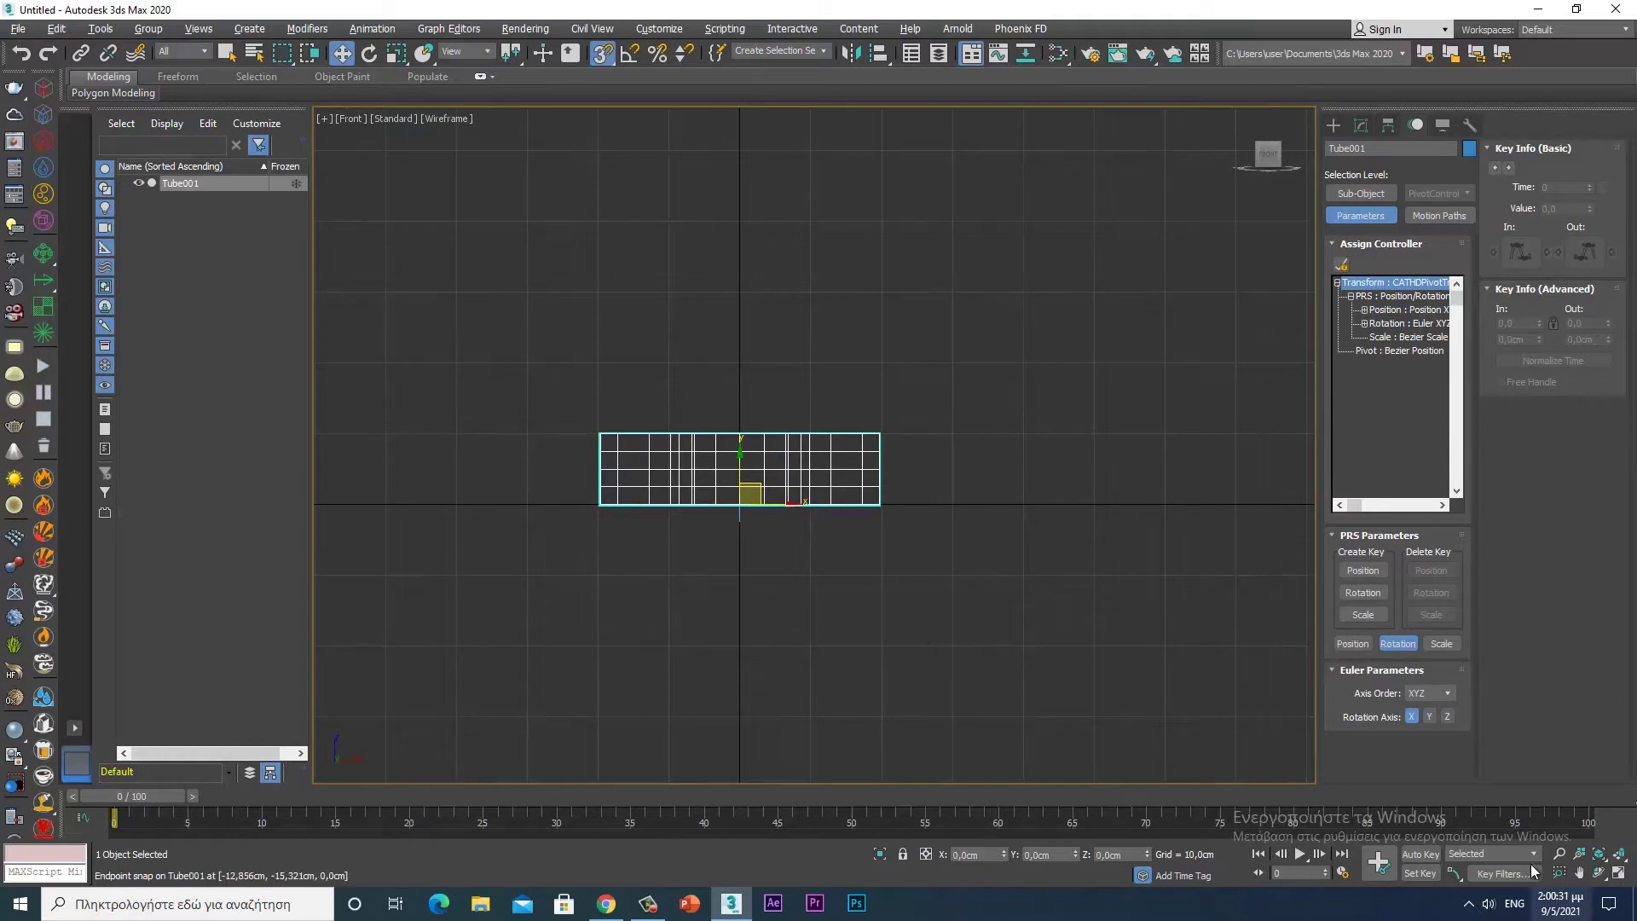
{"action": "left_click", "coordinate": [1417, 854]}
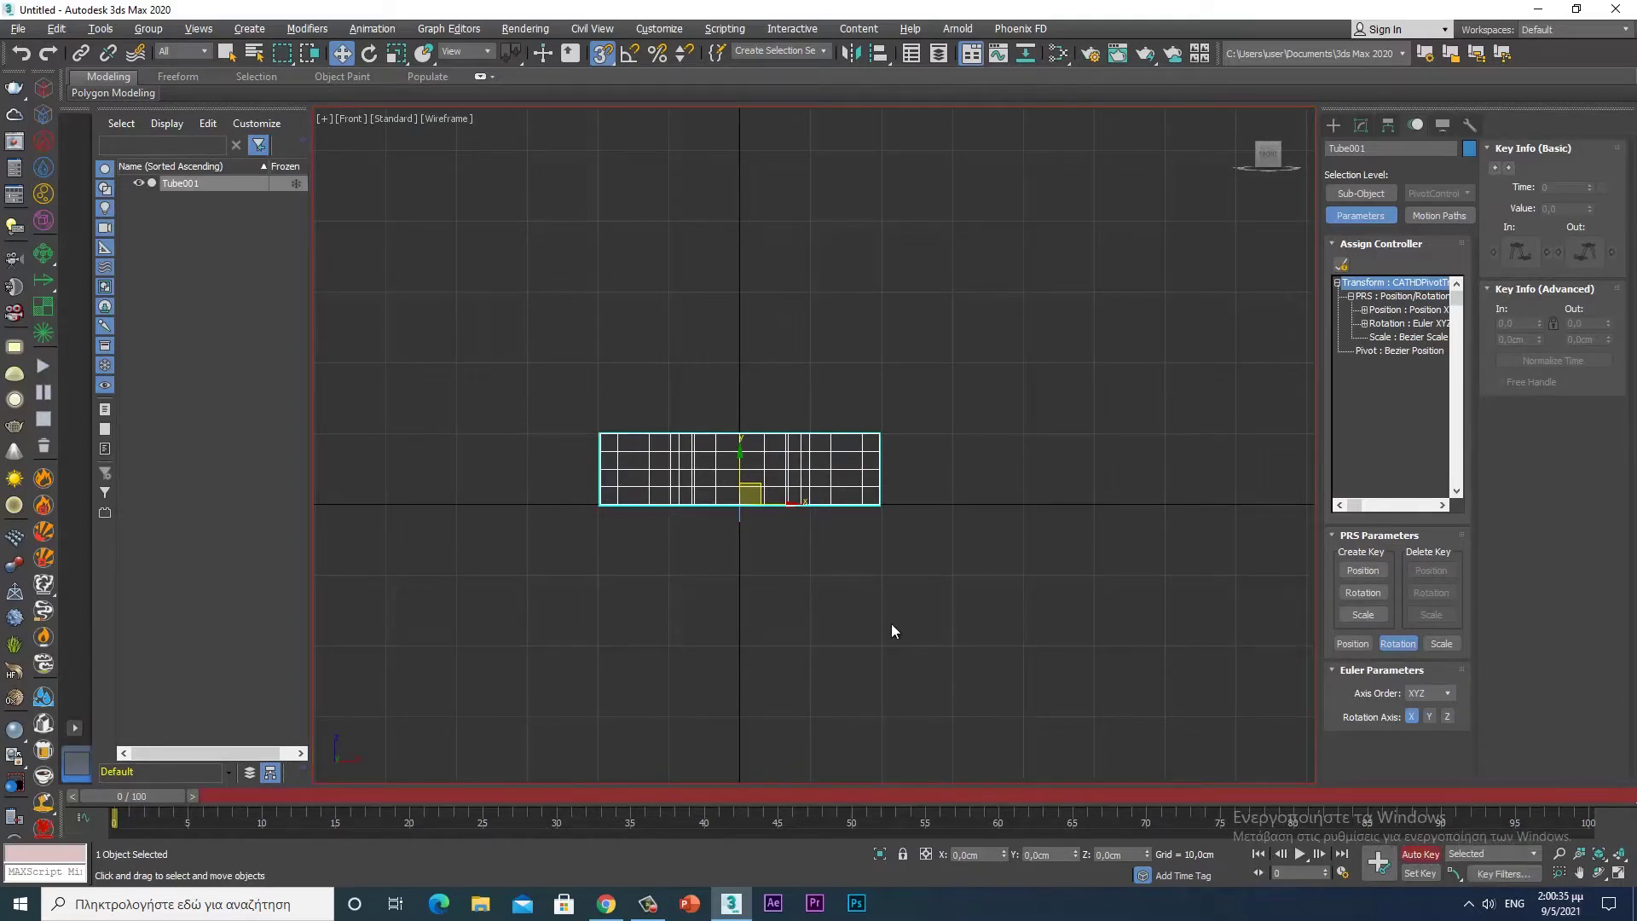
- Snap the tube's animatable pivot to its bottom-right vertex and enable Angle Snap
{"action": "left_click", "coordinate": [1360, 194]}
{"action": "scroll", "coordinate": [745, 567], "scroll_direction": "up", "scroll_amount": 2}
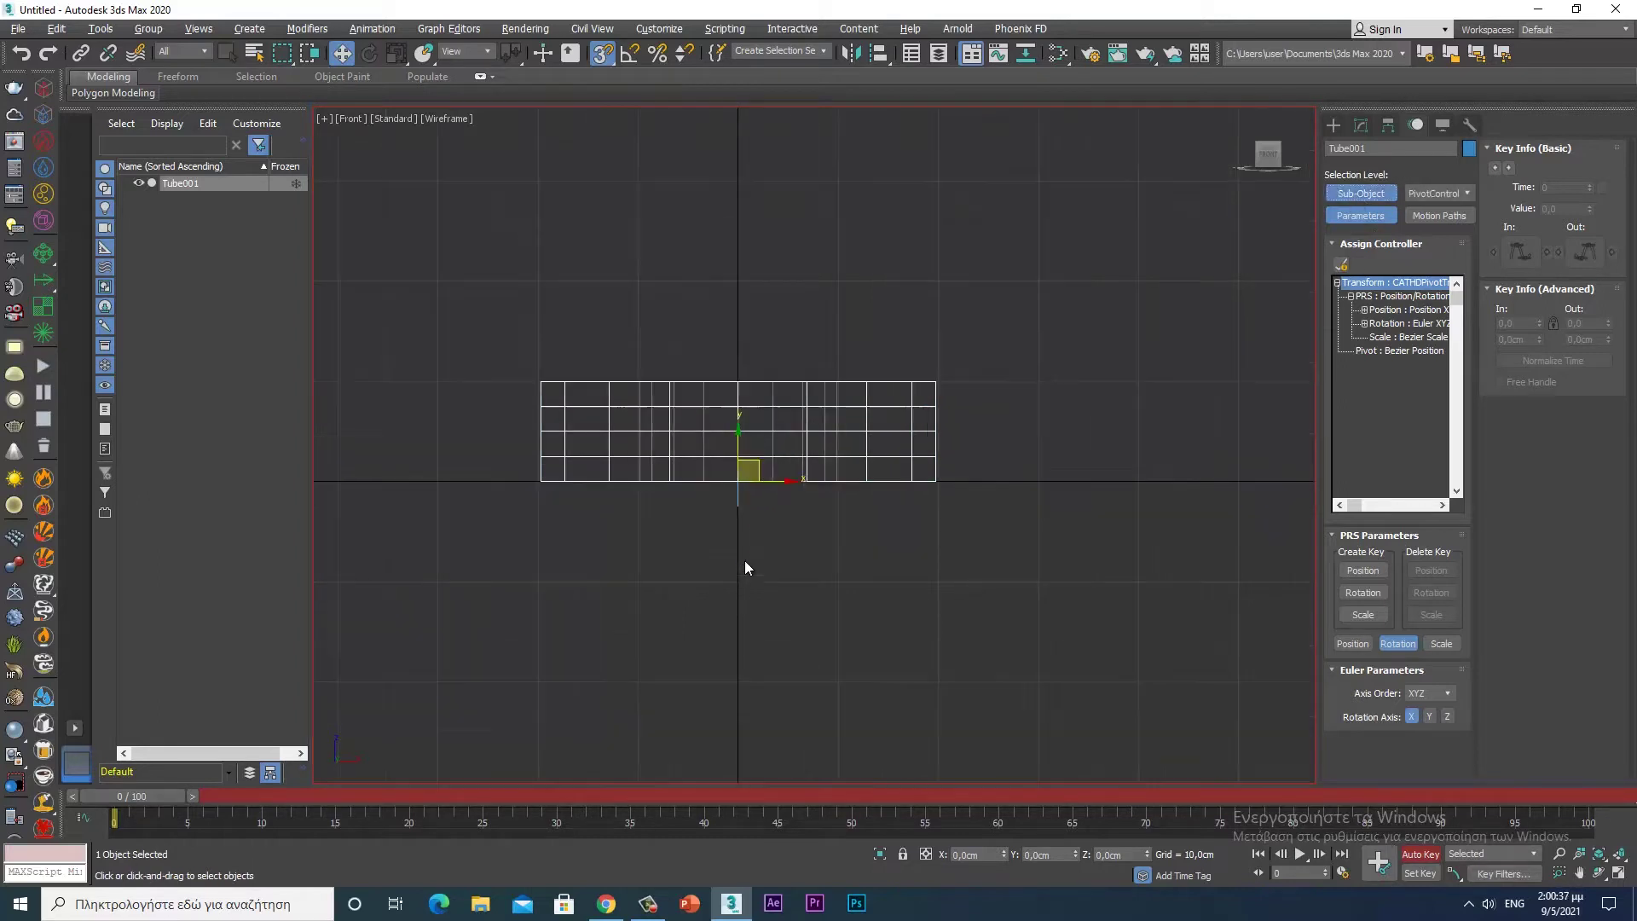
{"action": "left_click_drag", "start_coordinate": [776, 485], "coordinate": [942, 486]}
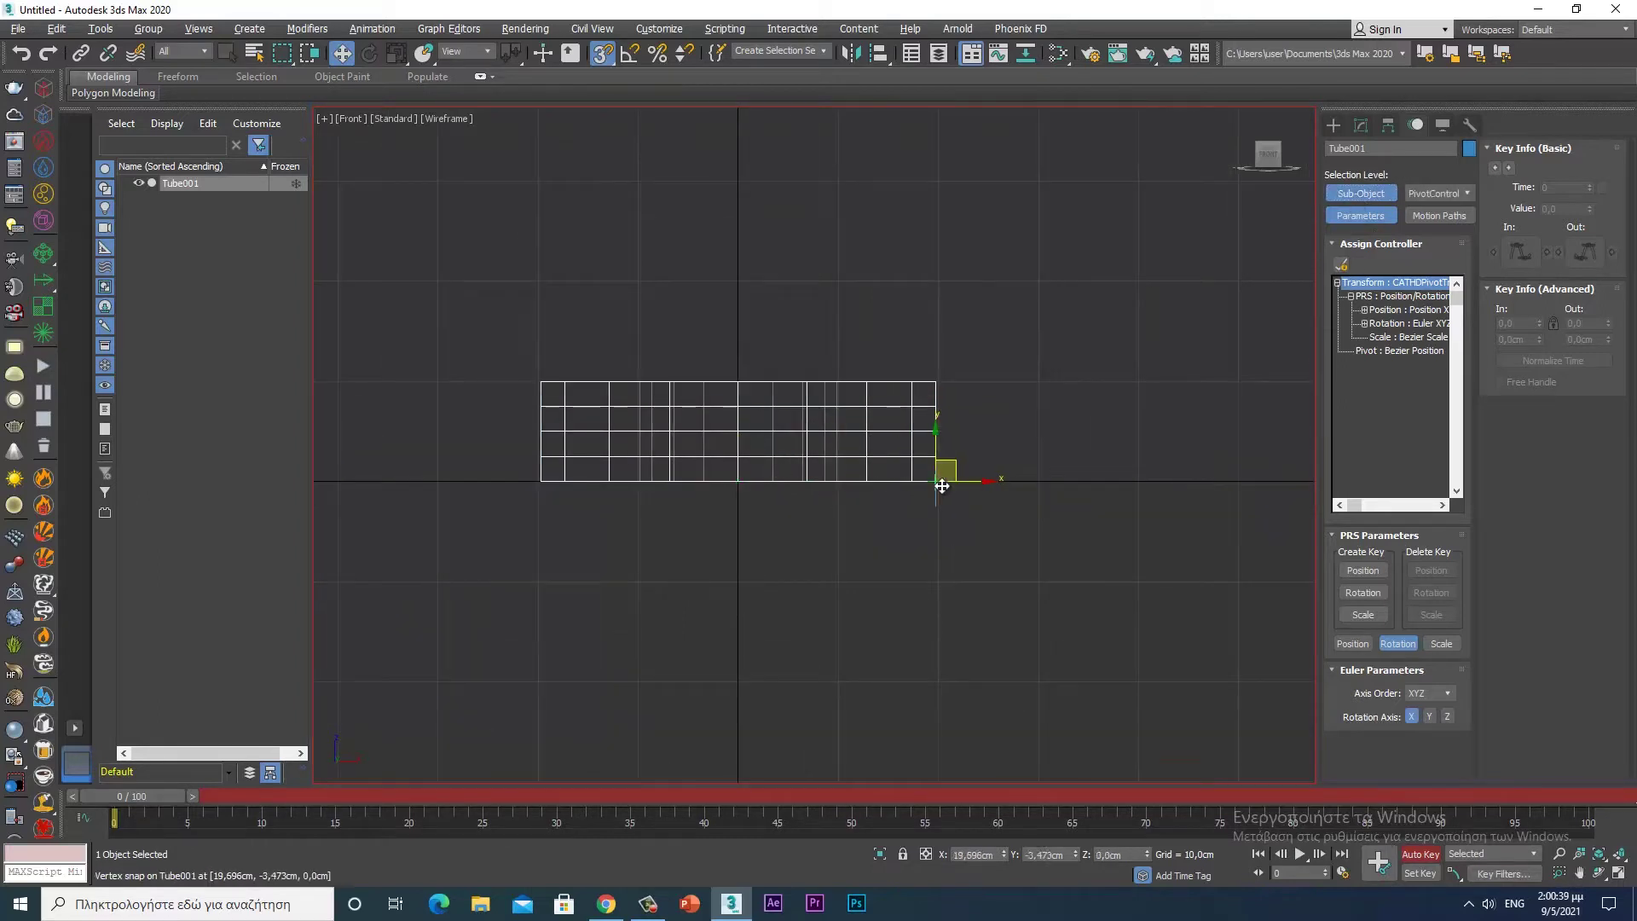
{"action": "right_click", "coordinate": [603, 56]}
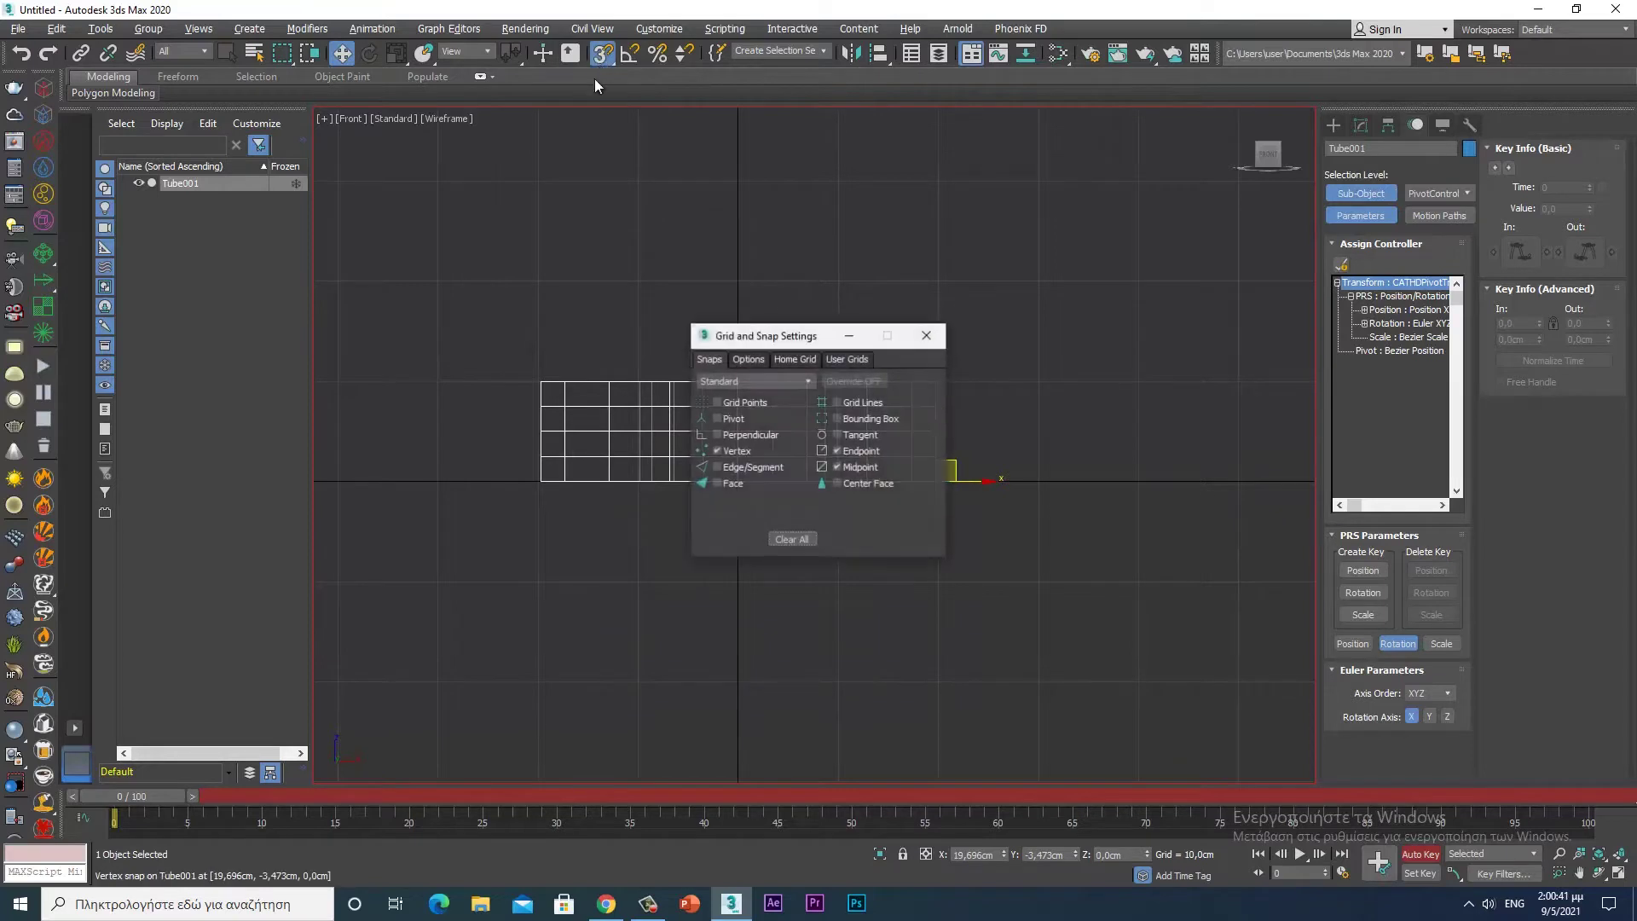
{"action": "left_click", "coordinate": [927, 336]}
{"action": "left_click", "coordinate": [631, 52]}
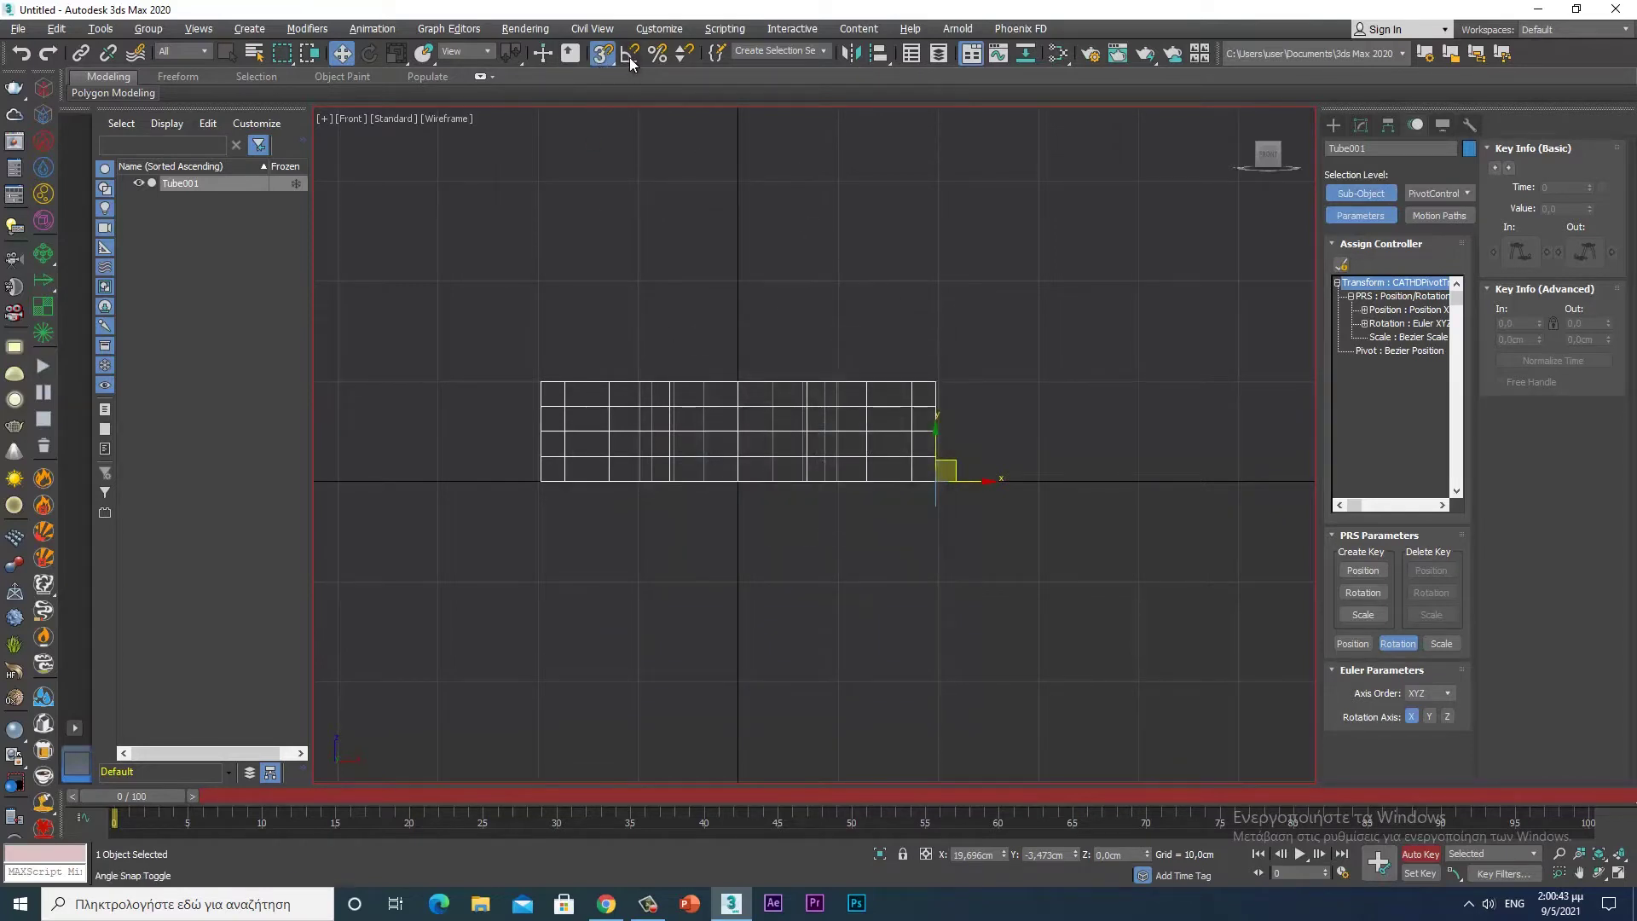
- Key the tube at frame 0, go to frame 15, and leave pivot editing
{"action": "key", "text": "k"}
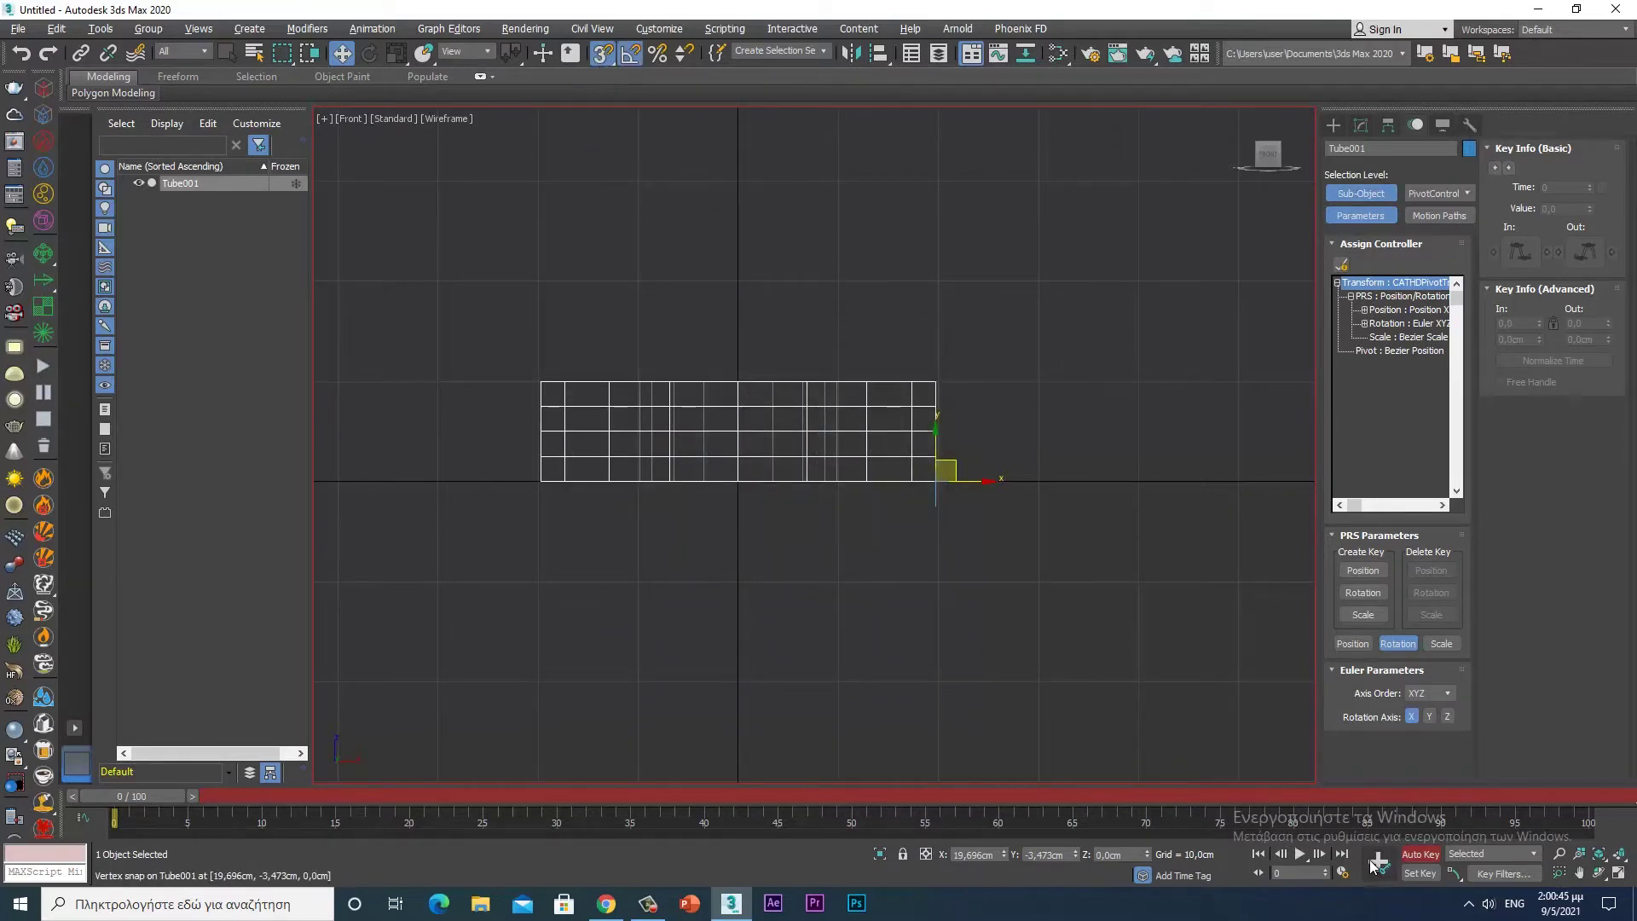
{"action": "left_click_drag", "start_coordinate": [155, 796], "coordinate": [370, 806]}
{"action": "key", "text": "w"}
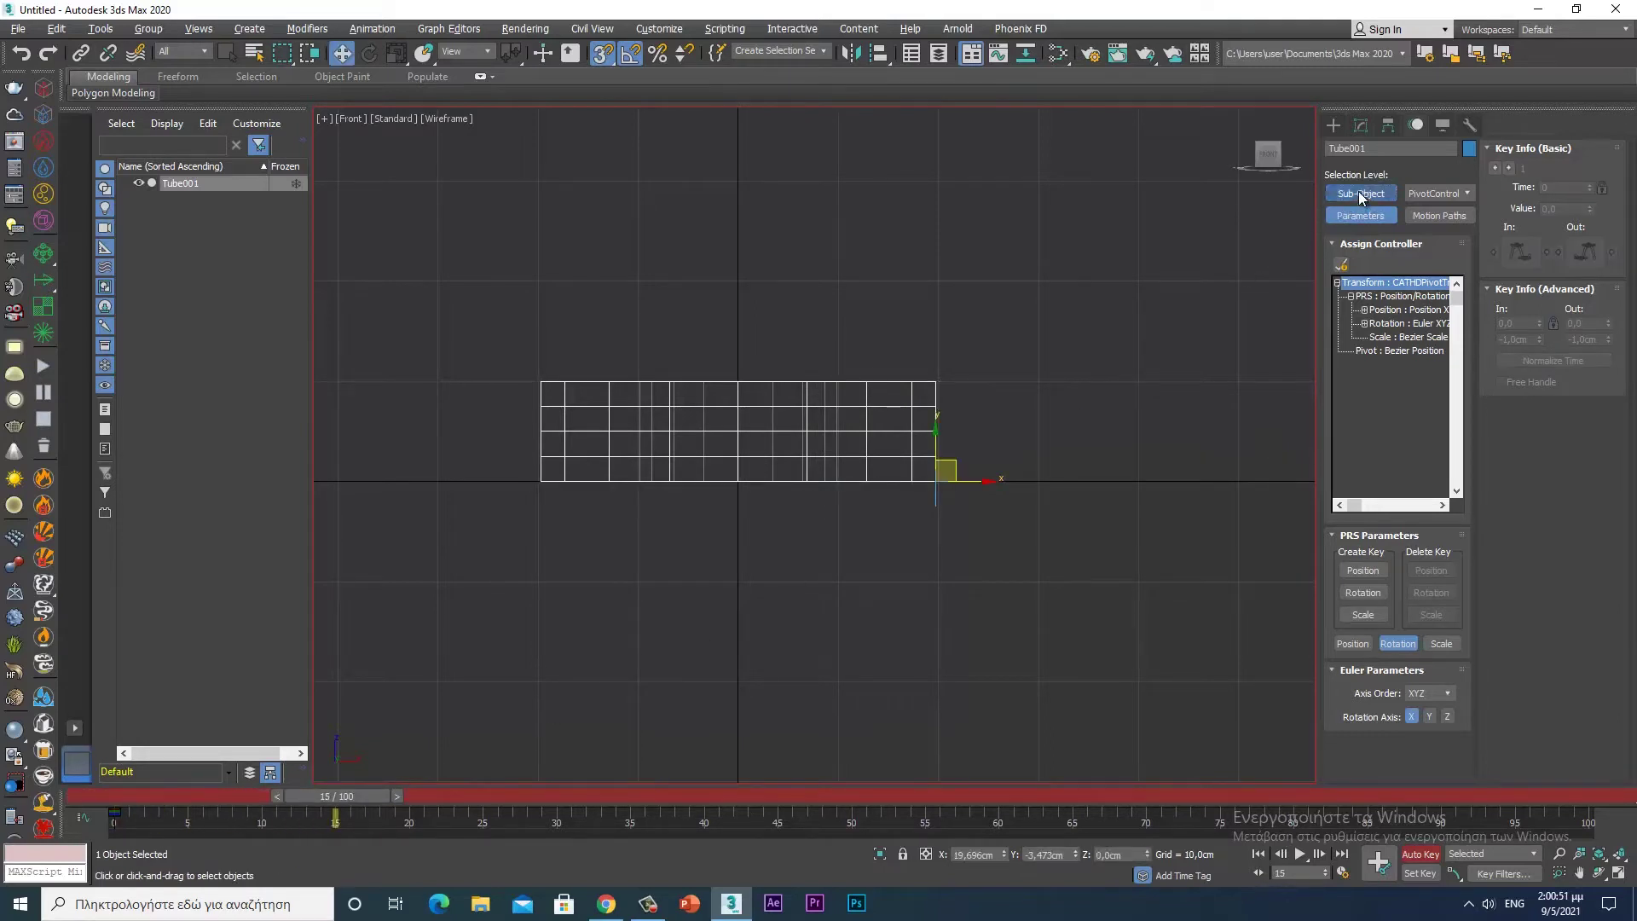
{"action": "left_click", "coordinate": [1358, 193]}
- At frame 15, rotate the tube -90° to stand upright, with a key at frame 14
{"action": "key", "text": "e"}
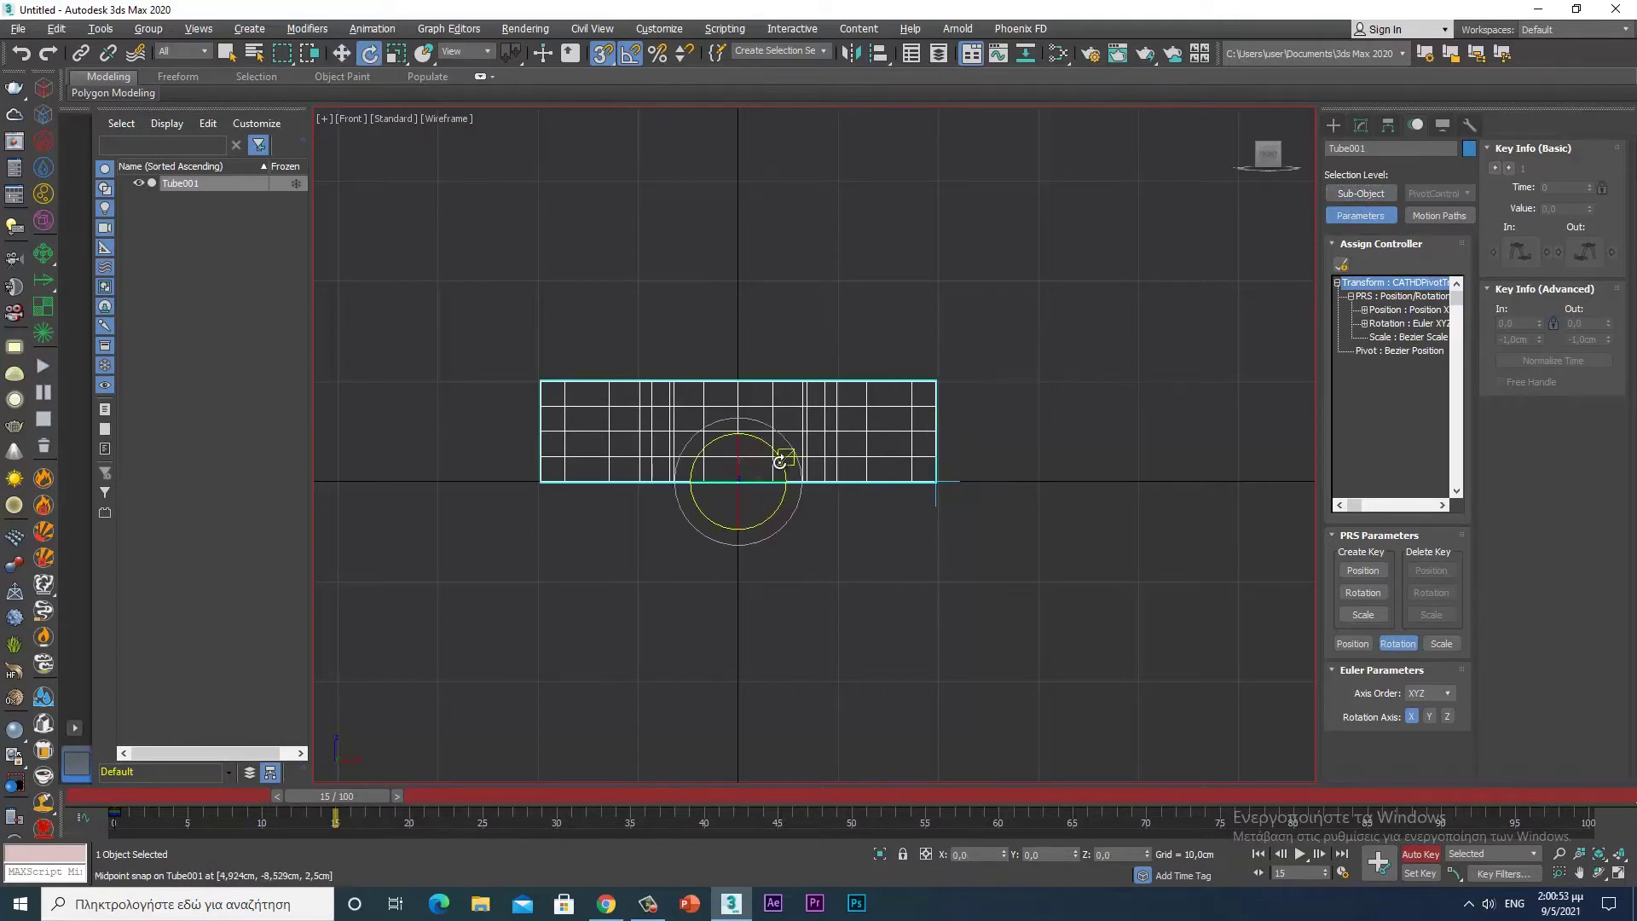
{"action": "left_click_drag", "start_coordinate": [774, 457], "coordinate": [786, 455]}
{"action": "left_click_drag", "start_coordinate": [757, 437], "coordinate": [836, 433]}
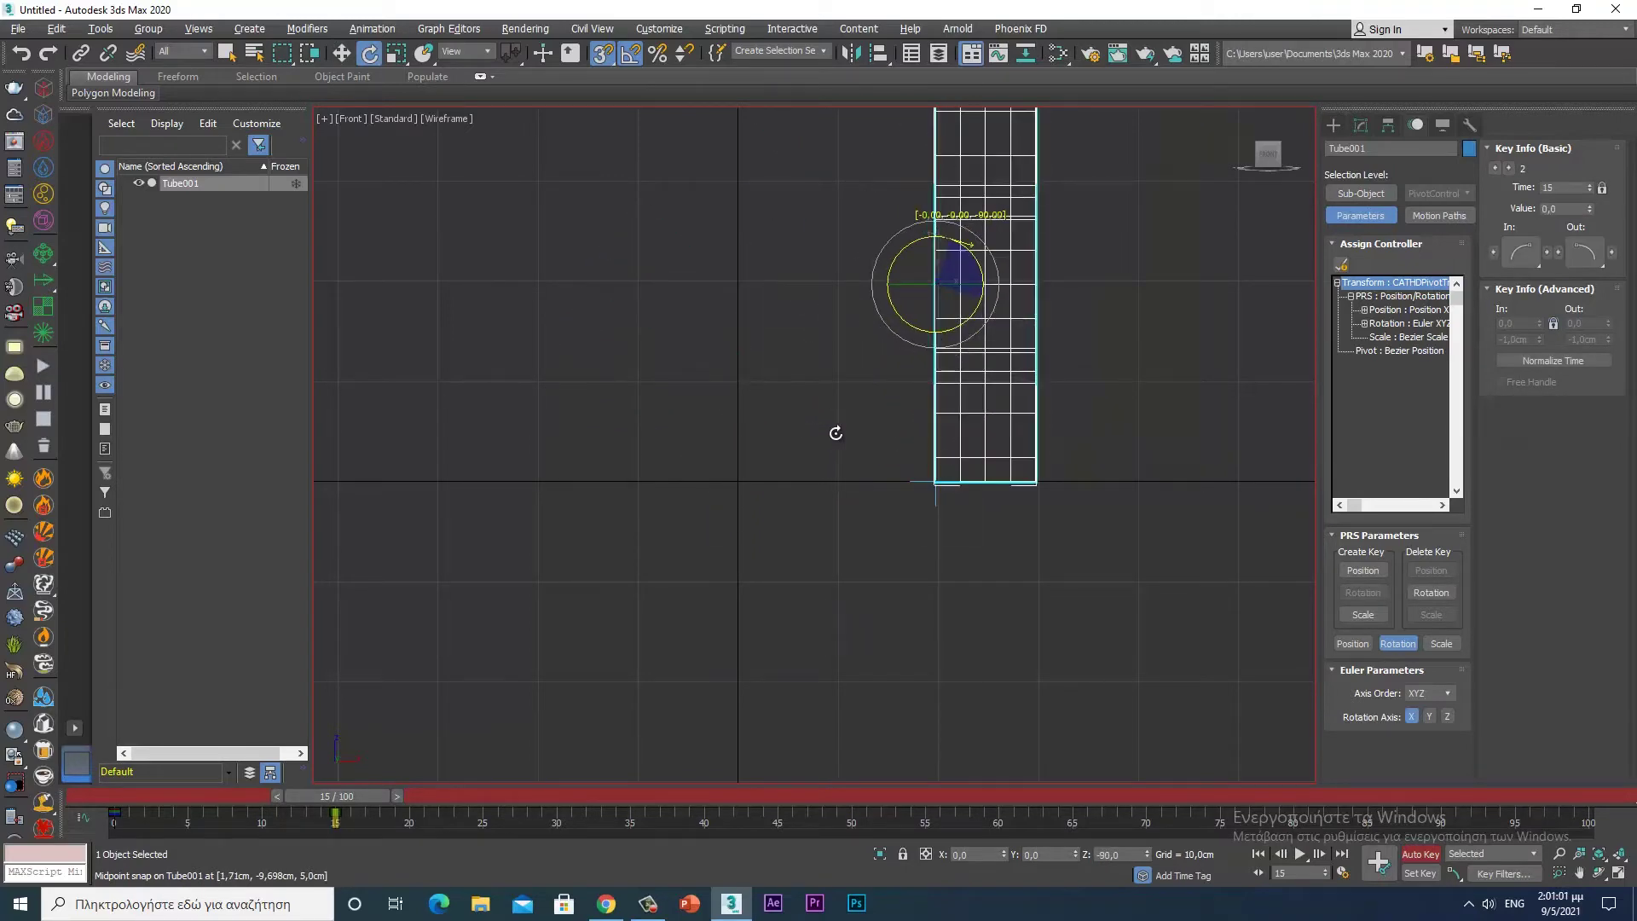
{"action": "left_click_drag", "start_coordinate": [836, 433], "coordinate": [836, 441]}
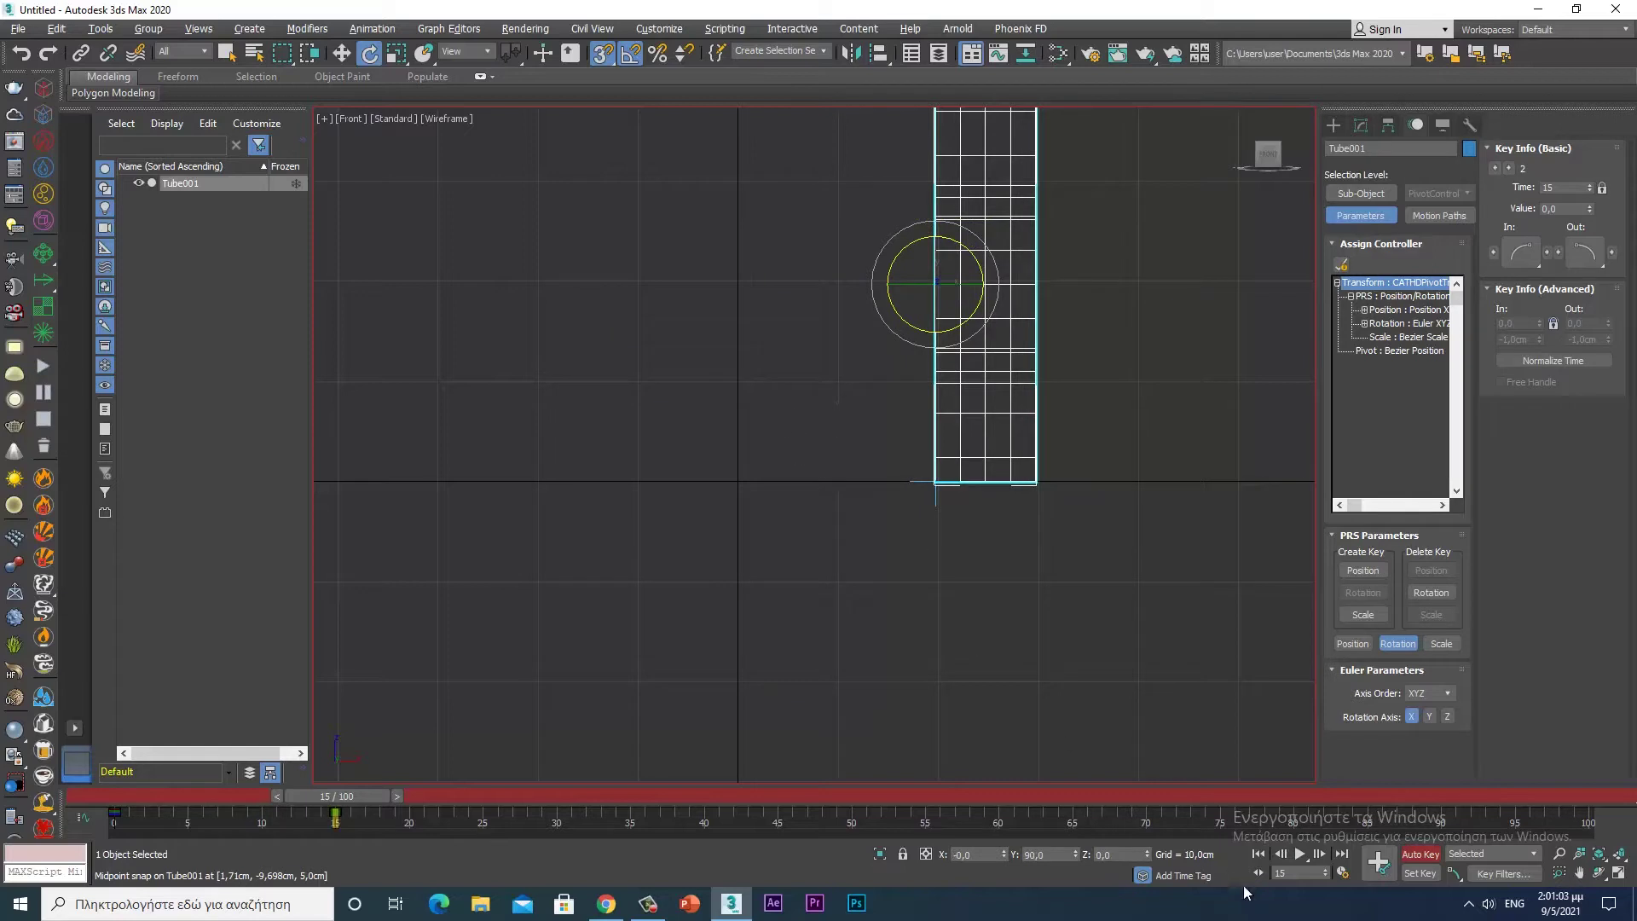
{"action": "left_click", "coordinate": [1281, 854]}
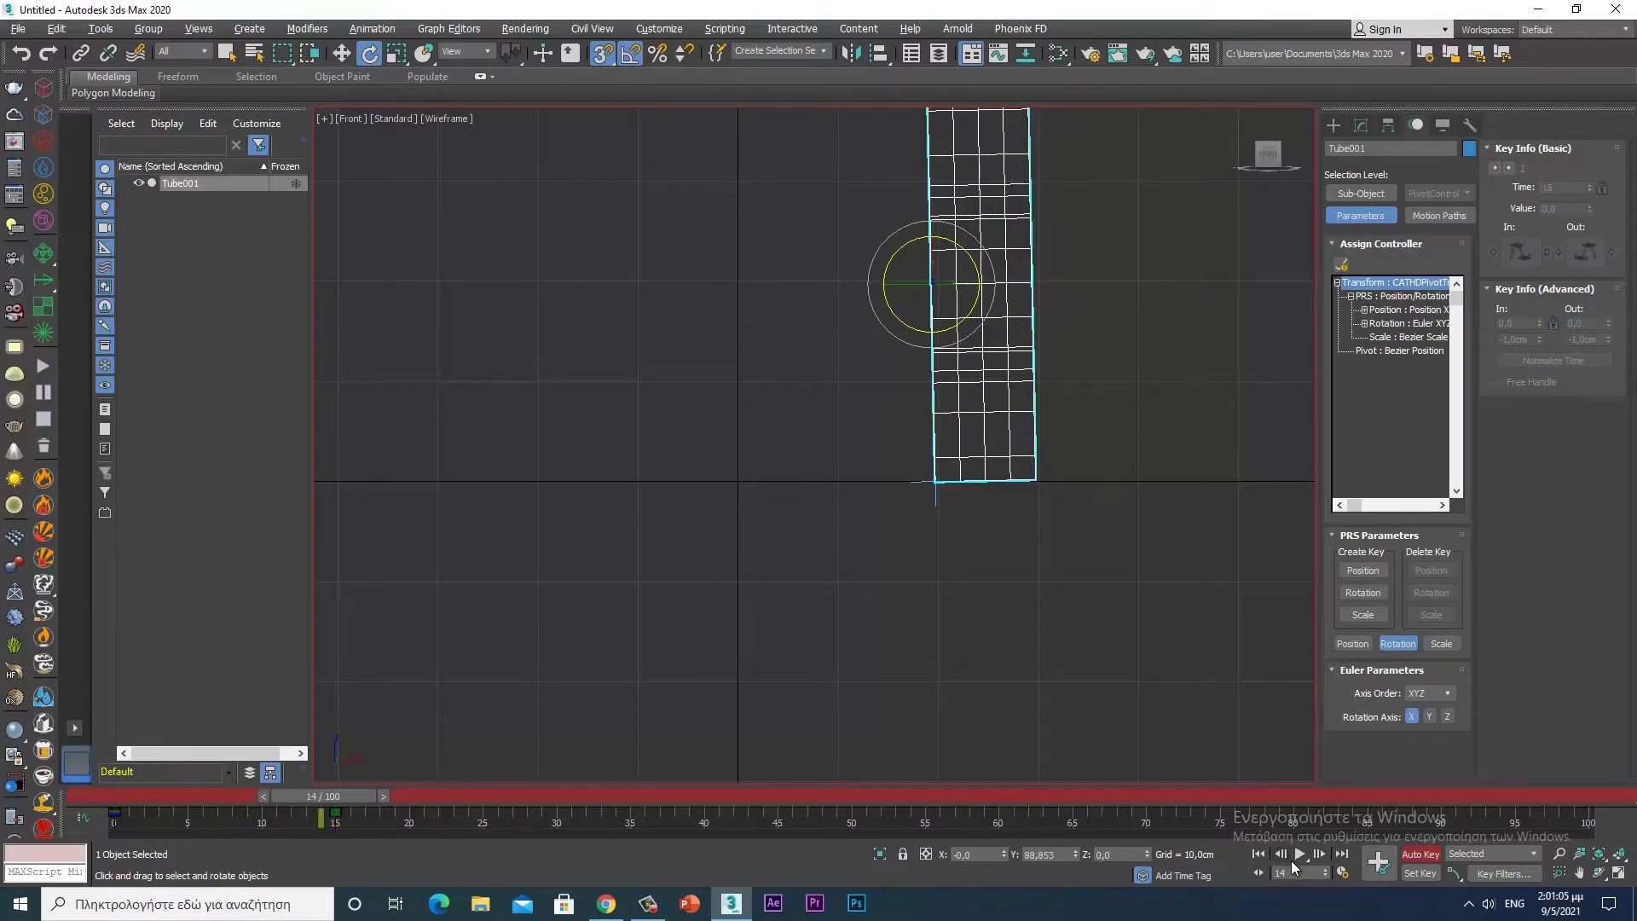
{"action": "left_click", "coordinate": [1378, 863]}
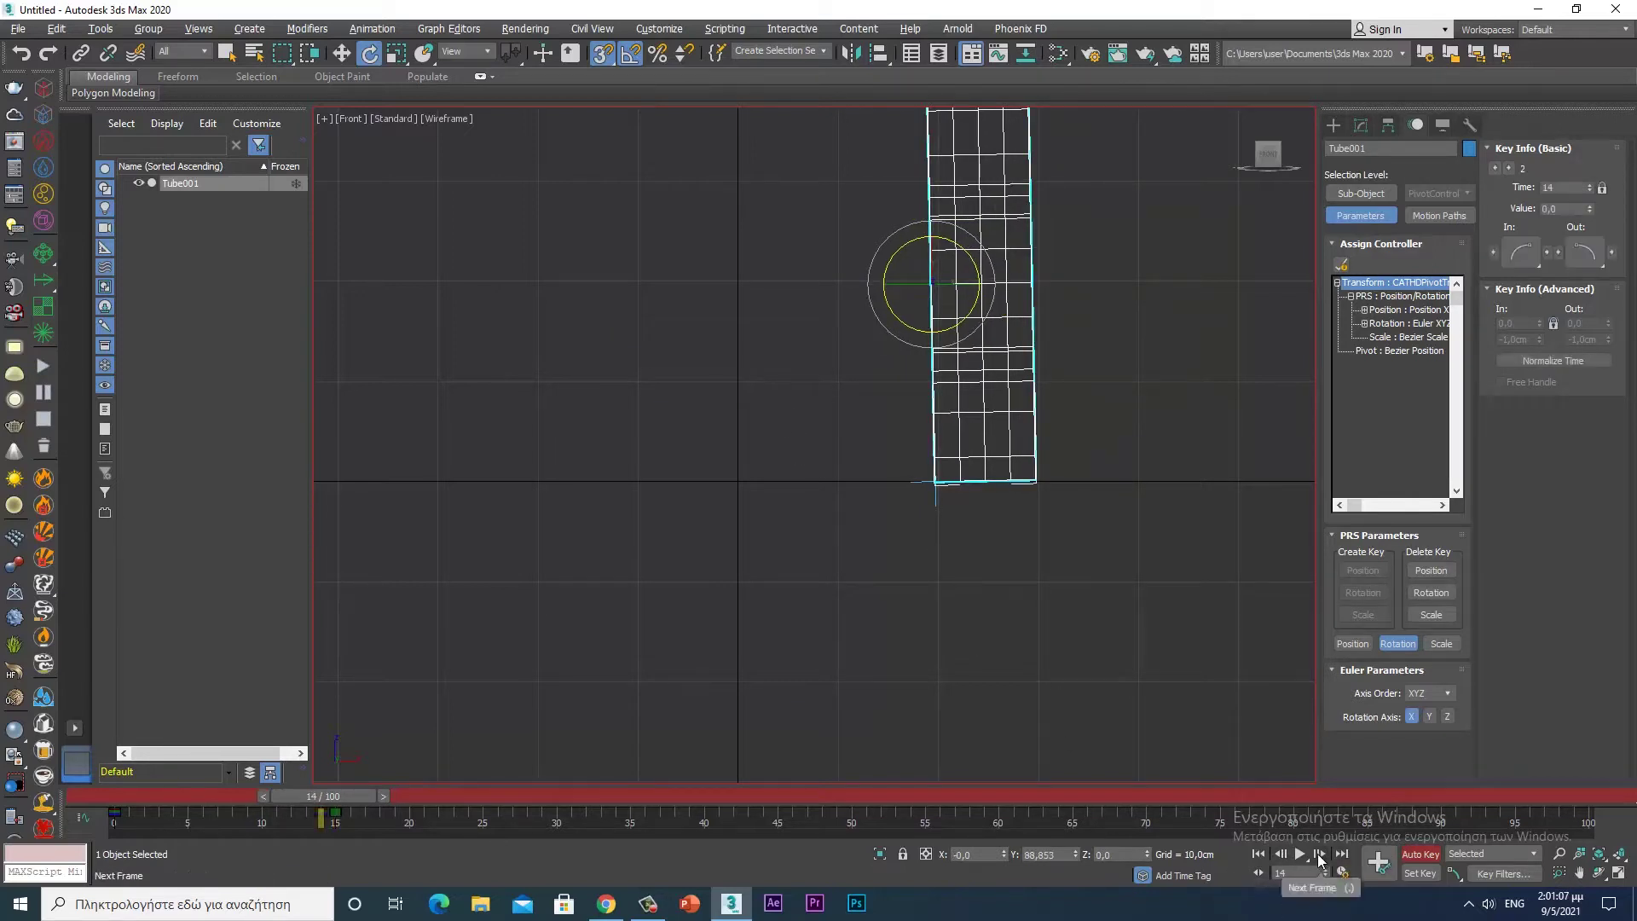
{"action": "left_click", "coordinate": [1319, 855]}
- Snap the pivot to the upright tube's bottom-right vertex at X 29.696 cm
{"action": "left_click", "coordinate": [1349, 193]}
{"action": "scroll", "coordinate": [998, 567], "scroll_direction": "up", "scroll_amount": 2}
{"action": "middle_click_drag", "start_coordinate": [990, 588], "coordinate": [785, 557]}
{"action": "left_click_drag", "start_coordinate": [761, 513], "coordinate": [856, 514]}
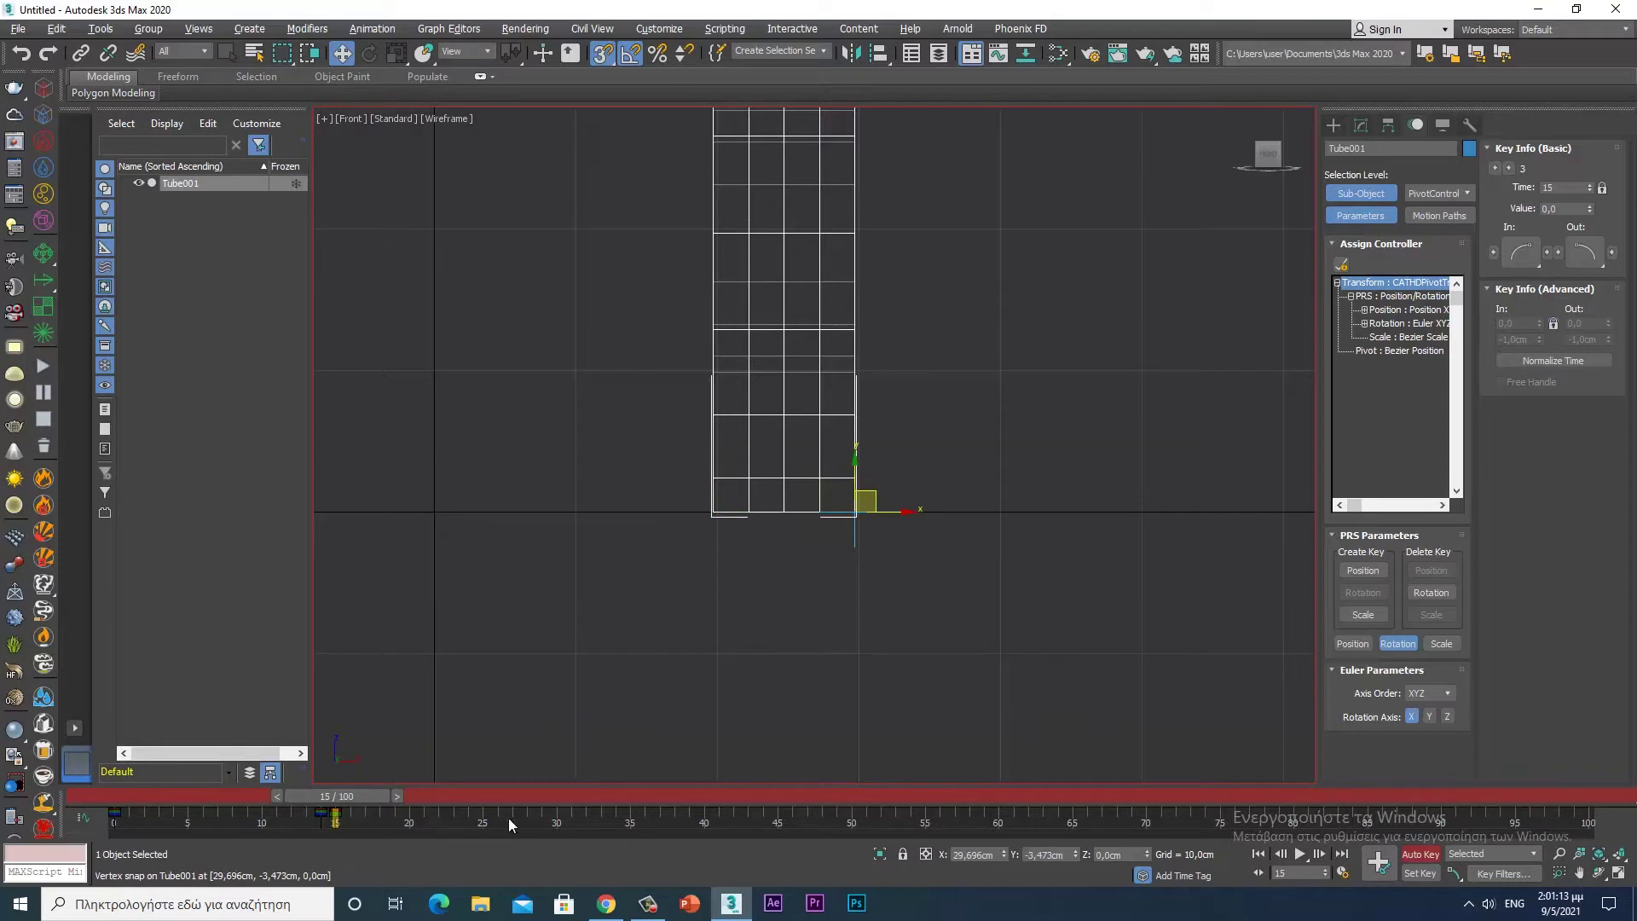
- Exit pivot editing and move the time slider to frame 30
{"action": "left_click", "coordinate": [1357, 194]}
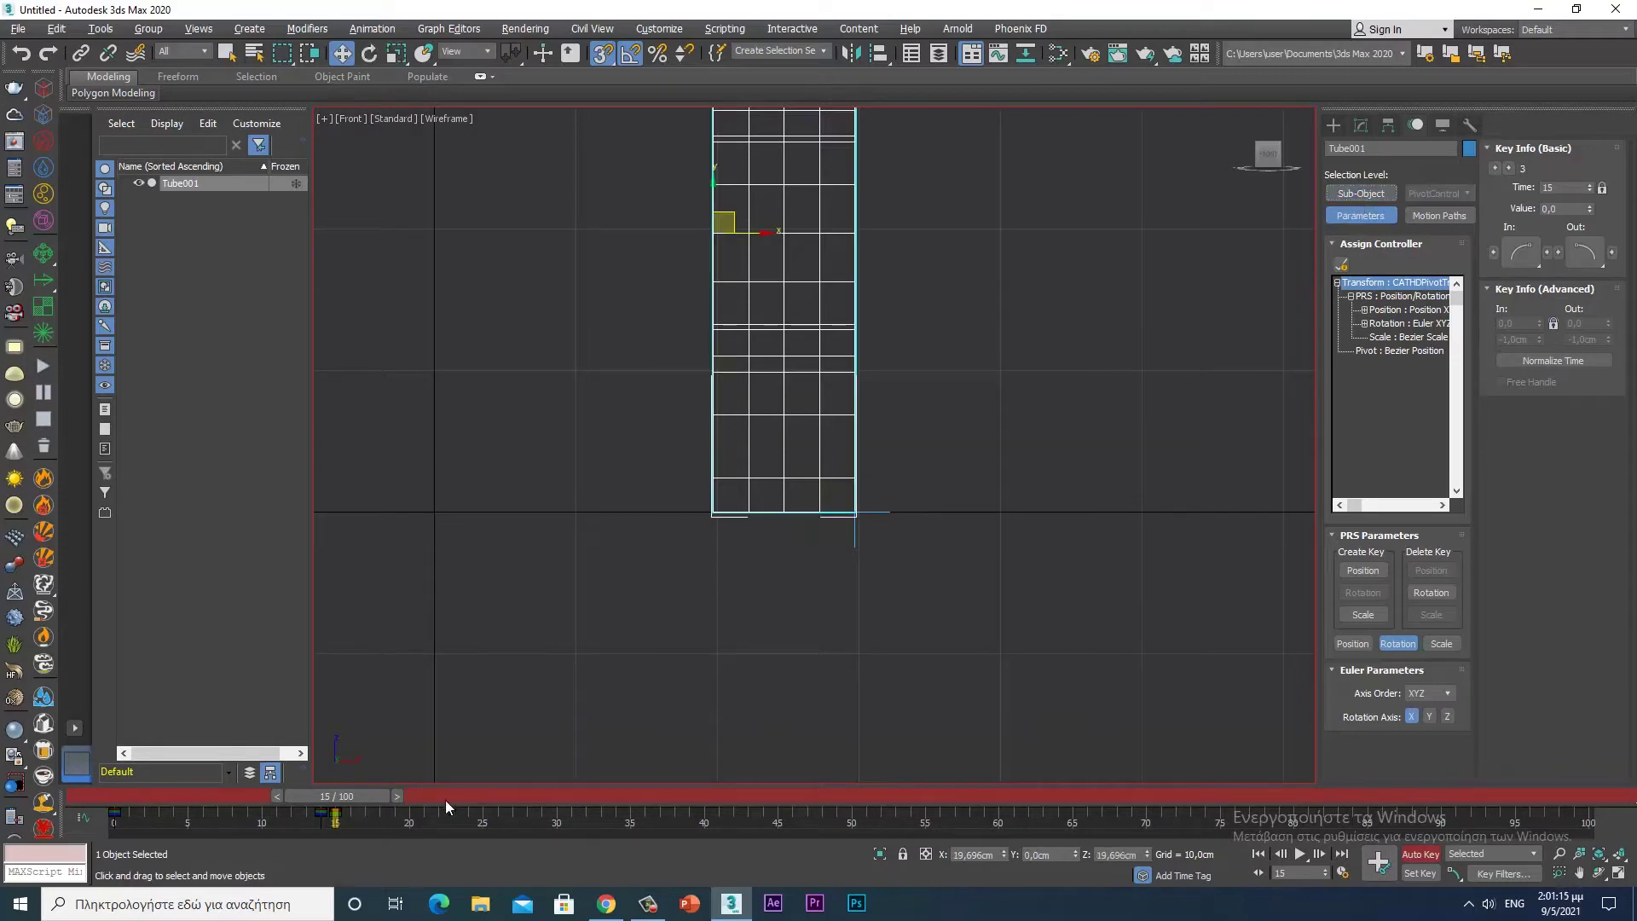
{"action": "left_click_drag", "start_coordinate": [370, 796], "coordinate": [594, 797]}
{"action": "key", "text": "w"}
{"action": "middle_click_drag", "start_coordinate": [920, 554], "coordinate": [852, 587]}
{"action": "scroll", "coordinate": [853, 587], "scroll_direction": "down", "scroll_amount": 2}
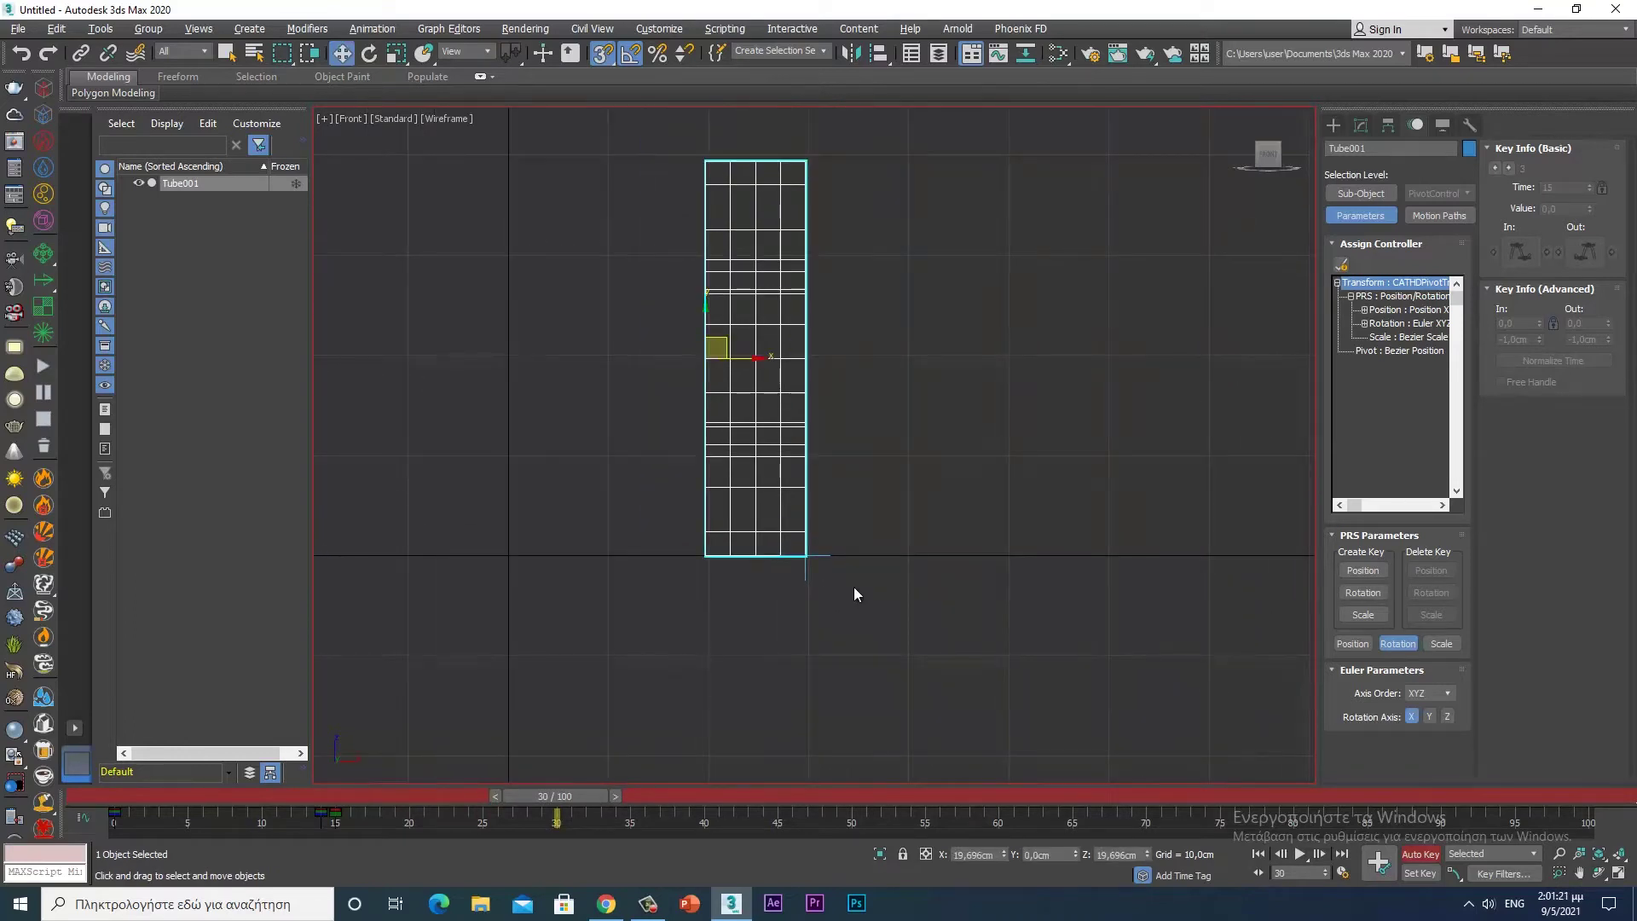
- Roll the tube flat to Y −180° at frame 30, then re-enable pivot editing
{"action": "key", "text": "e"}
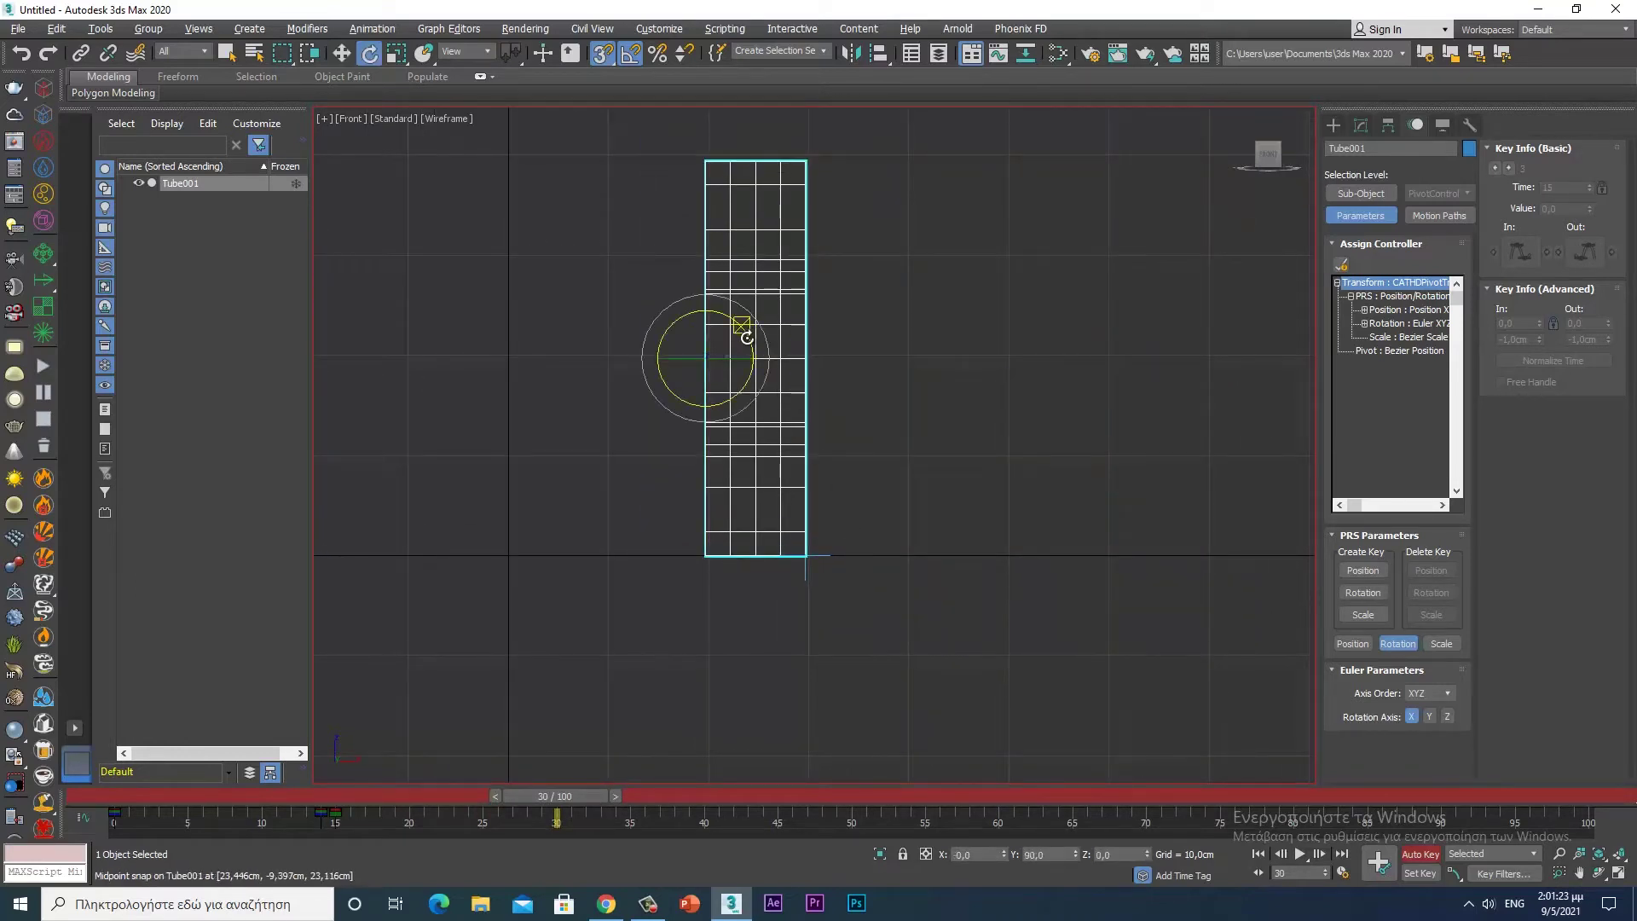
{"action": "left_click_drag", "start_coordinate": [747, 338], "coordinate": [831, 381]}
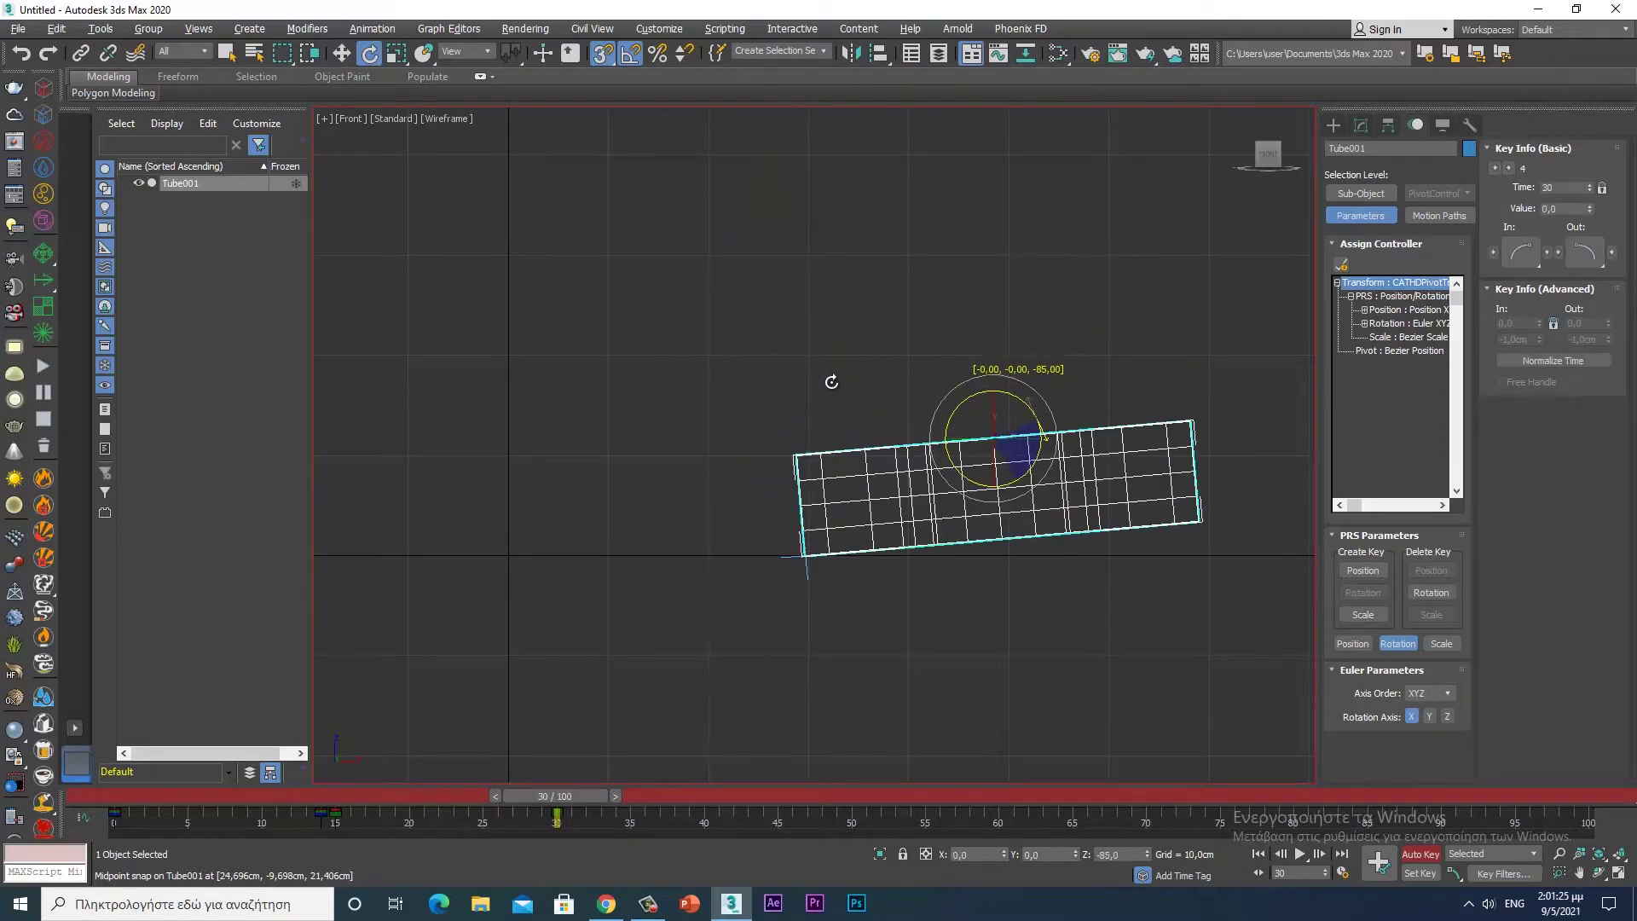
{"action": "left_click_drag", "start_coordinate": [831, 382], "coordinate": [825, 410]}
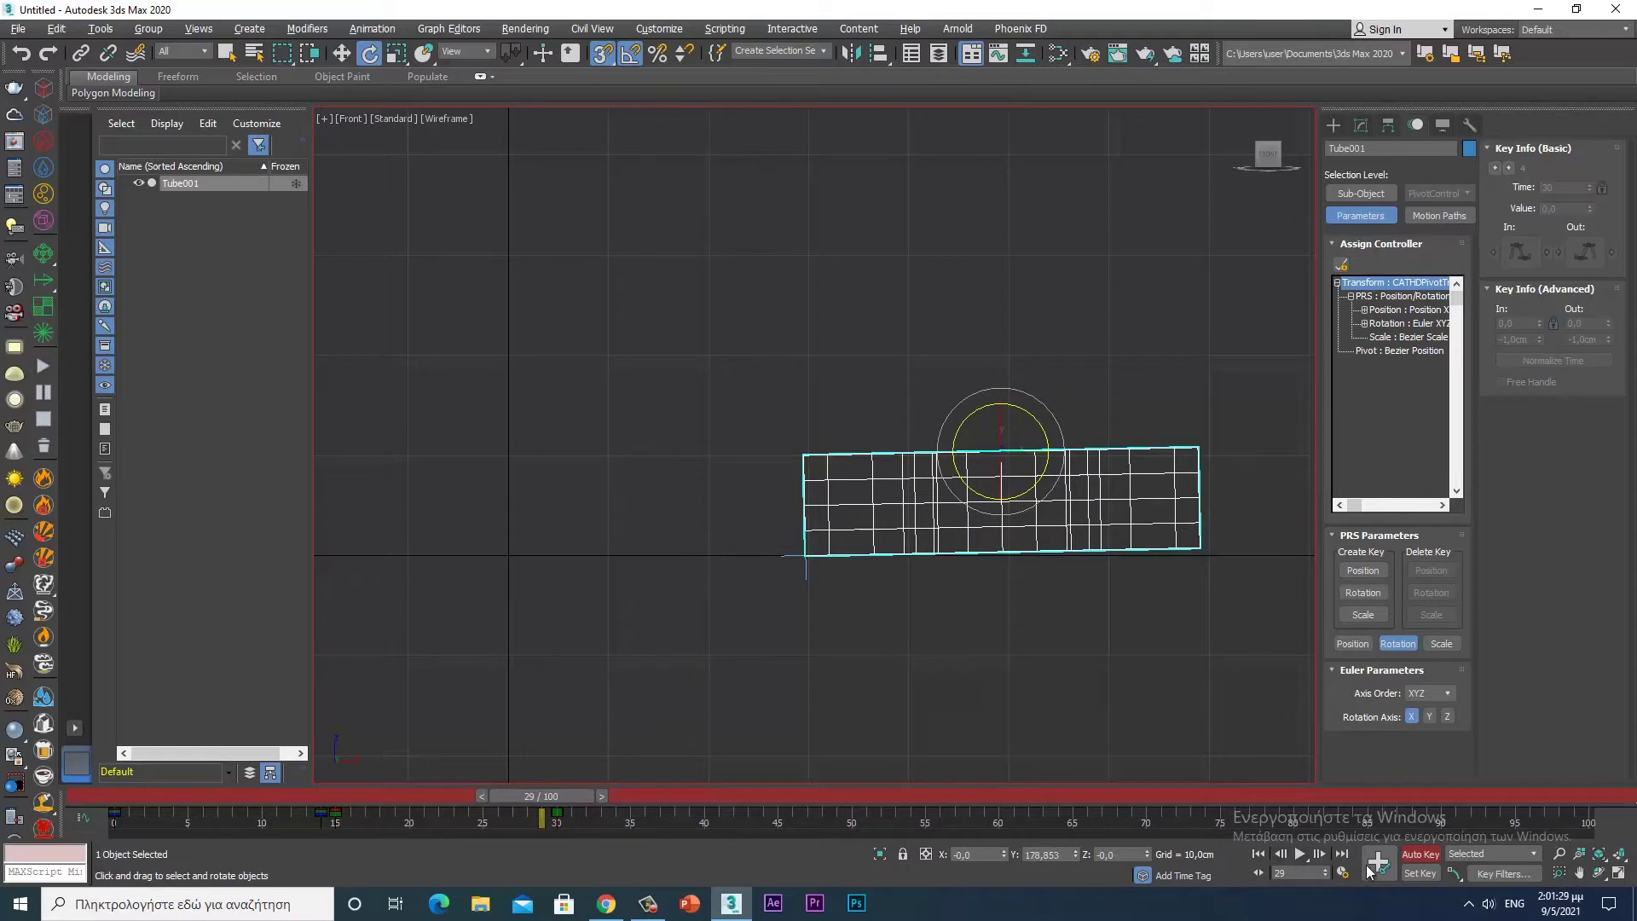
{"action": "left_click", "coordinate": [1319, 854]}
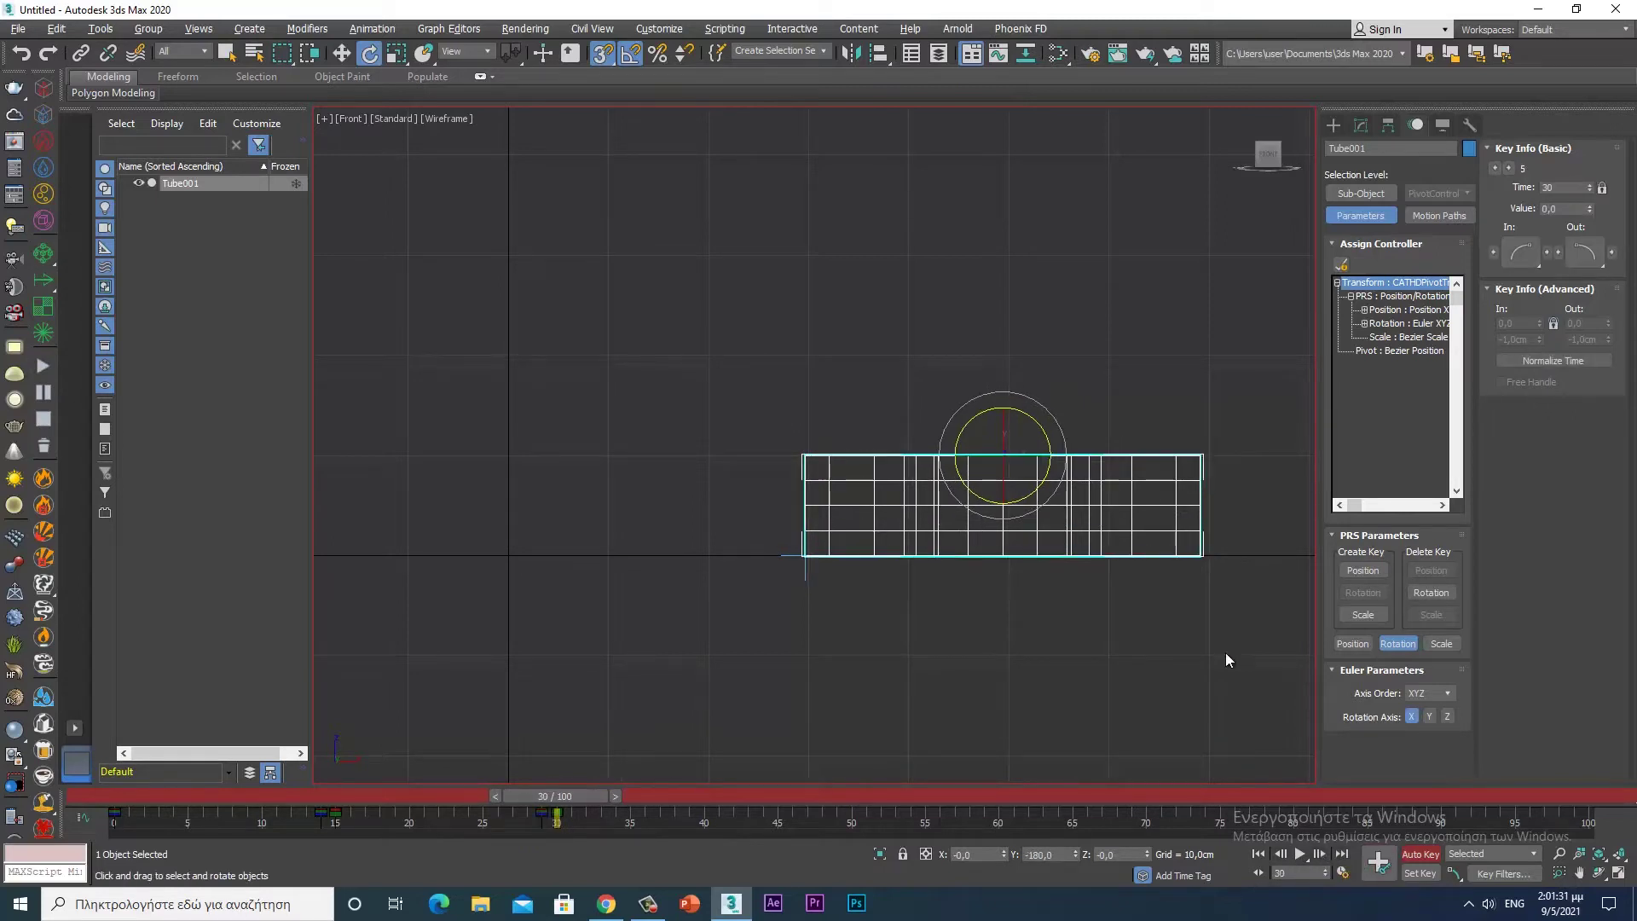
{"action": "left_click", "coordinate": [1361, 193]}
{"action": "middle_click_drag", "start_coordinate": [1083, 564], "coordinate": [717, 544]}
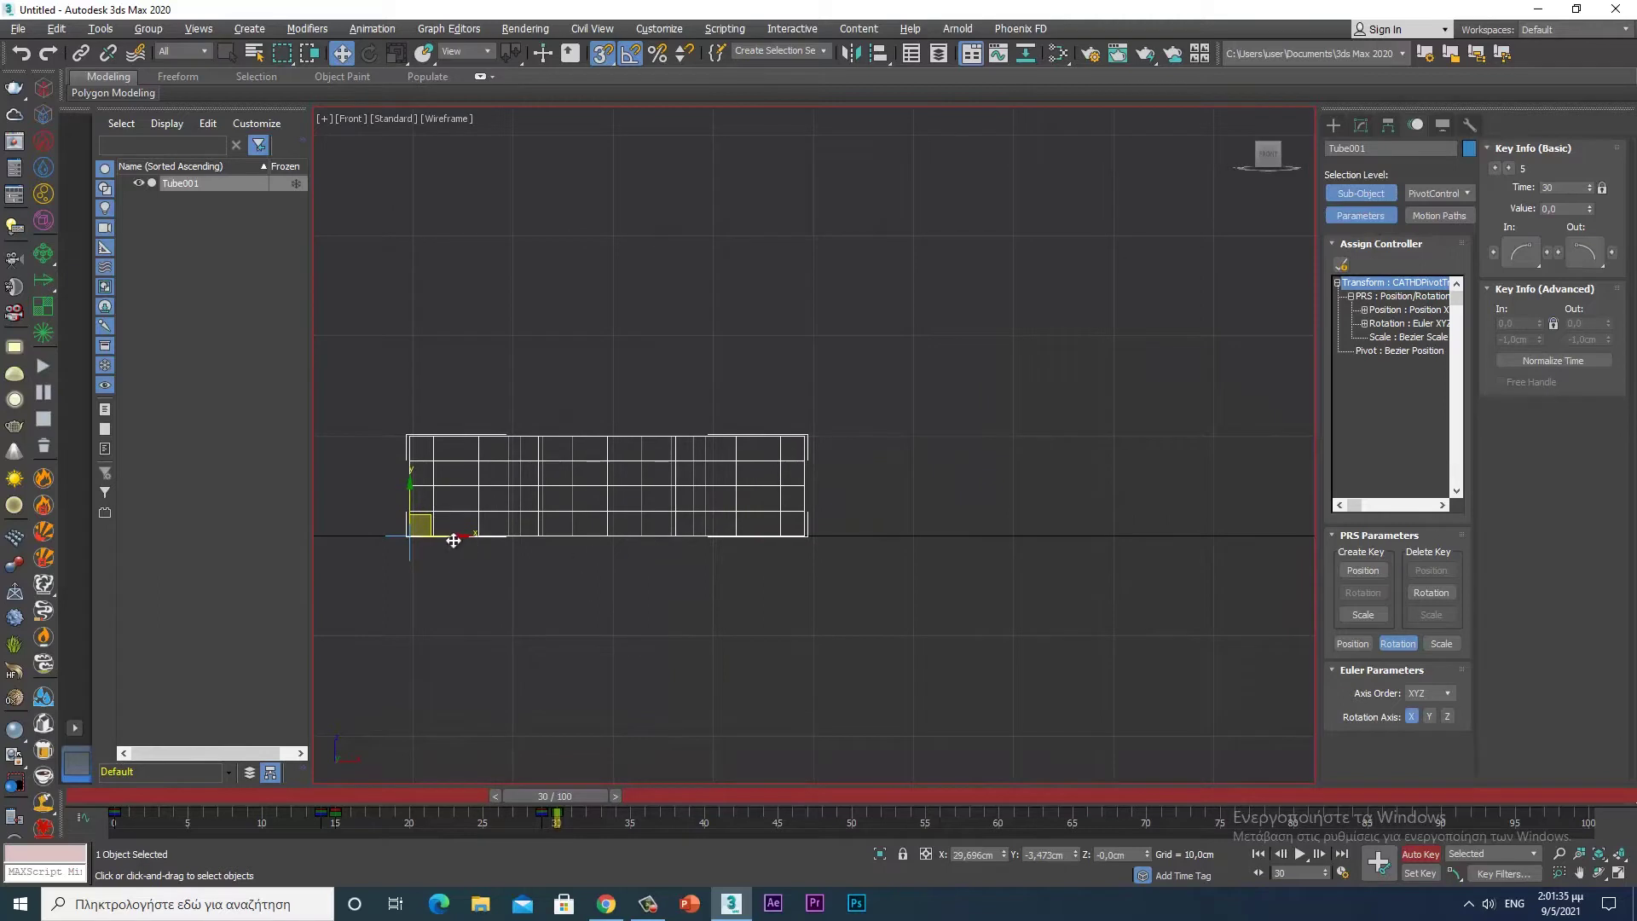
{"action": "left_click_drag", "start_coordinate": [581, 795], "coordinate": [803, 795]}
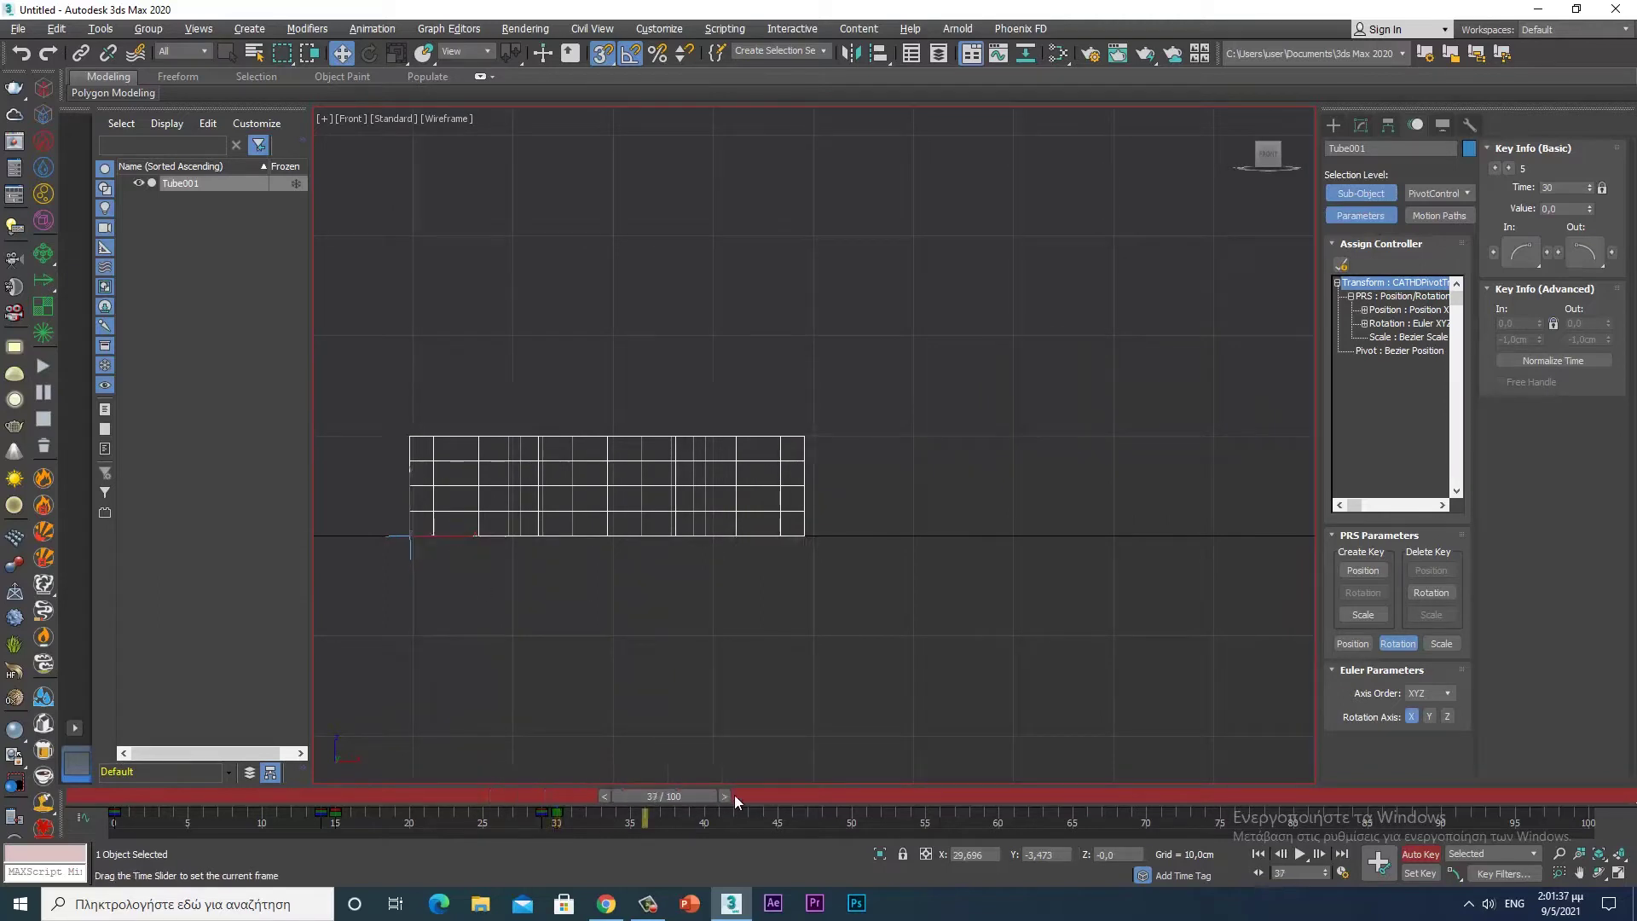
{"action": "left_click_drag", "start_coordinate": [493, 539], "coordinate": [807, 544]}
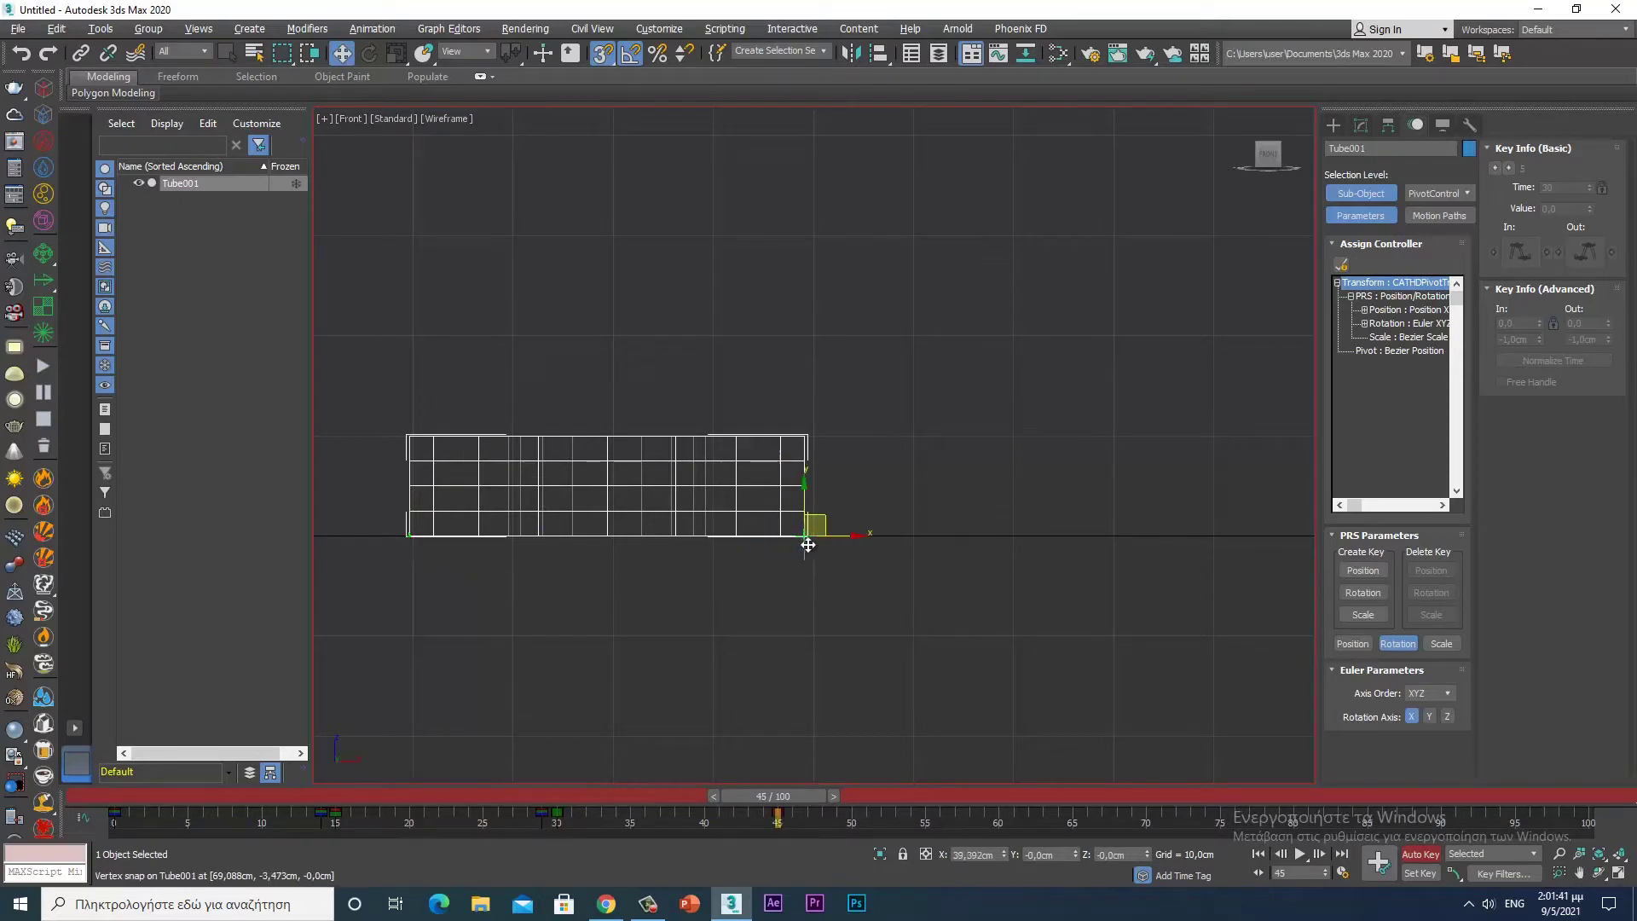
{"action": "left_click_drag", "start_coordinate": [807, 544], "coordinate": [810, 539]}
{"action": "left_click", "coordinate": [1354, 196]}
{"action": "key", "text": "e"}
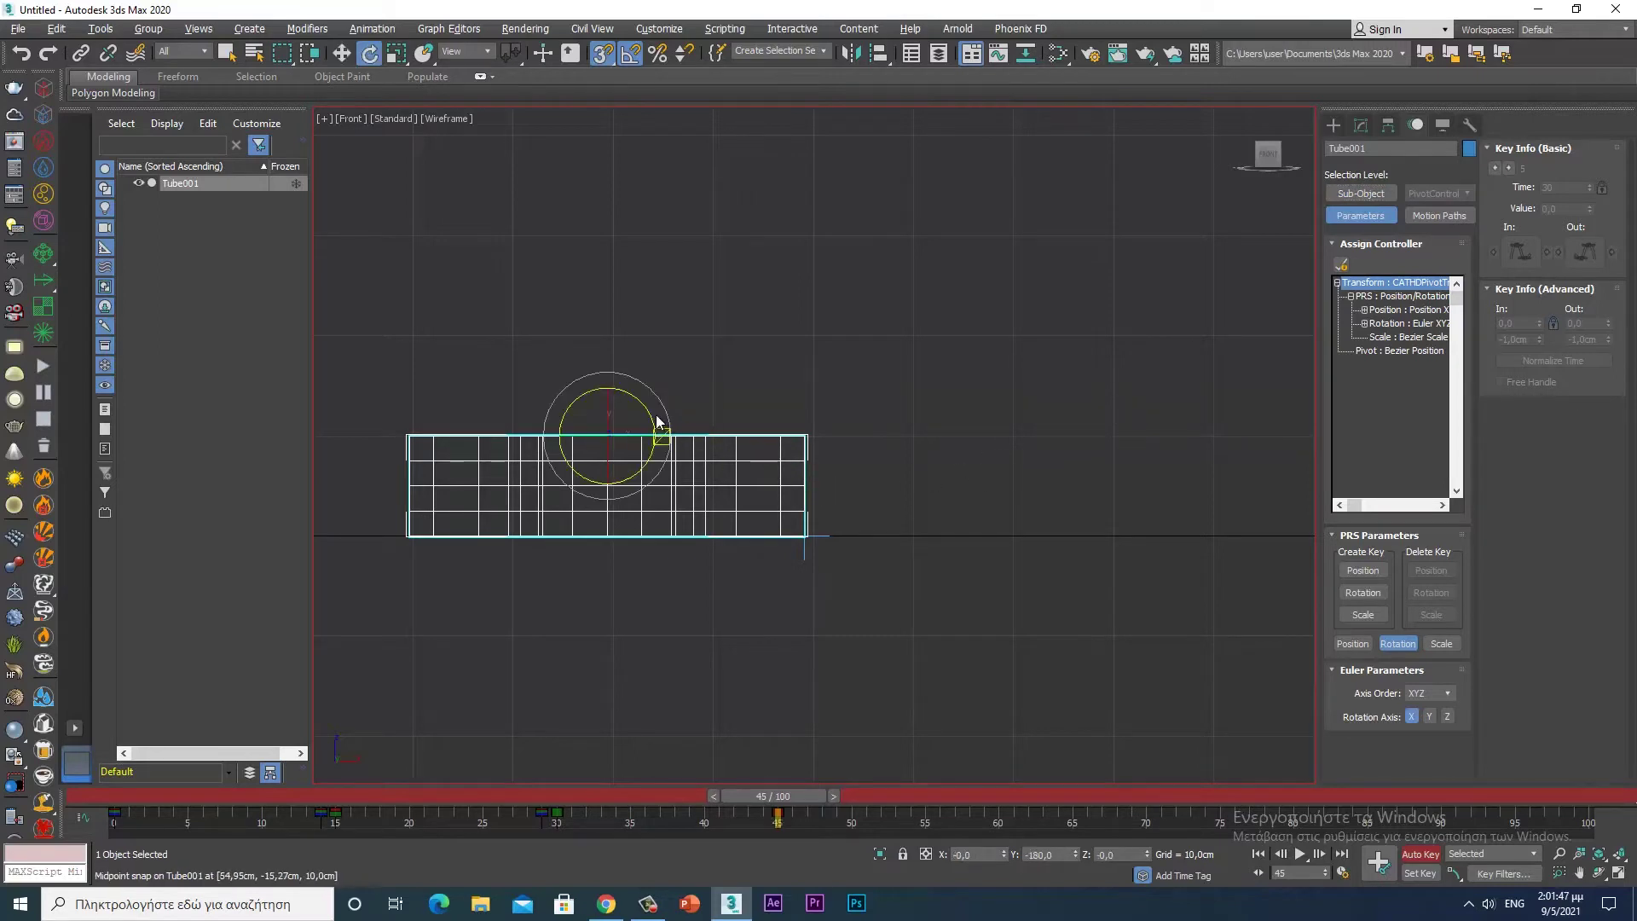
{"action": "left_click_drag", "start_coordinate": [650, 410], "coordinate": [679, 409]}
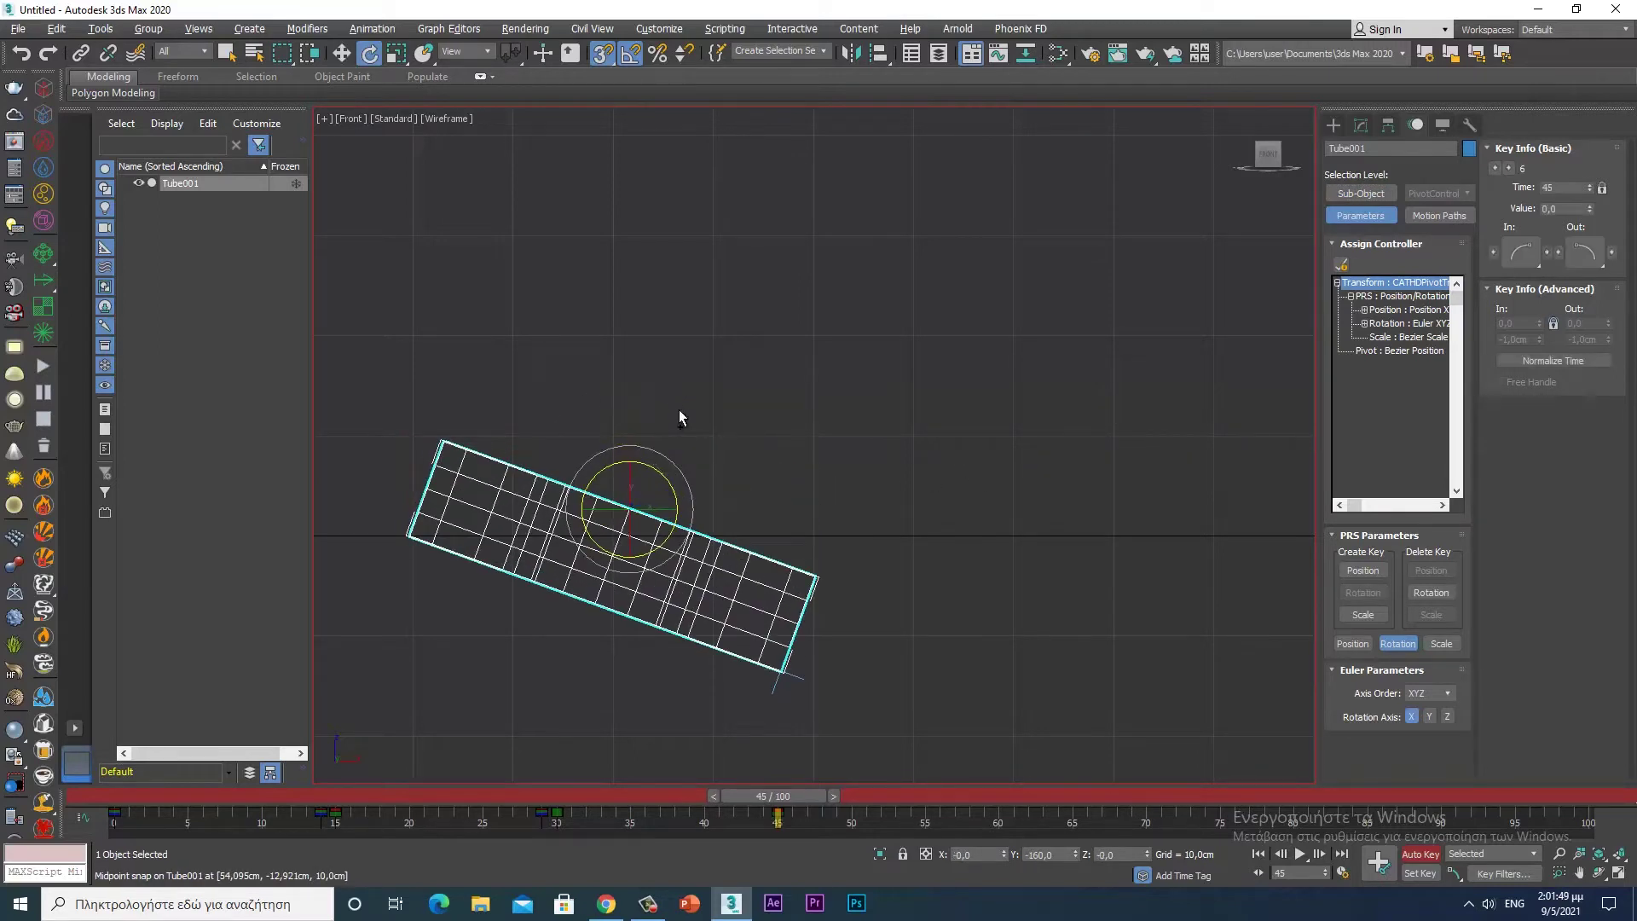
{"action": "key", "text": "ctrl+z"}
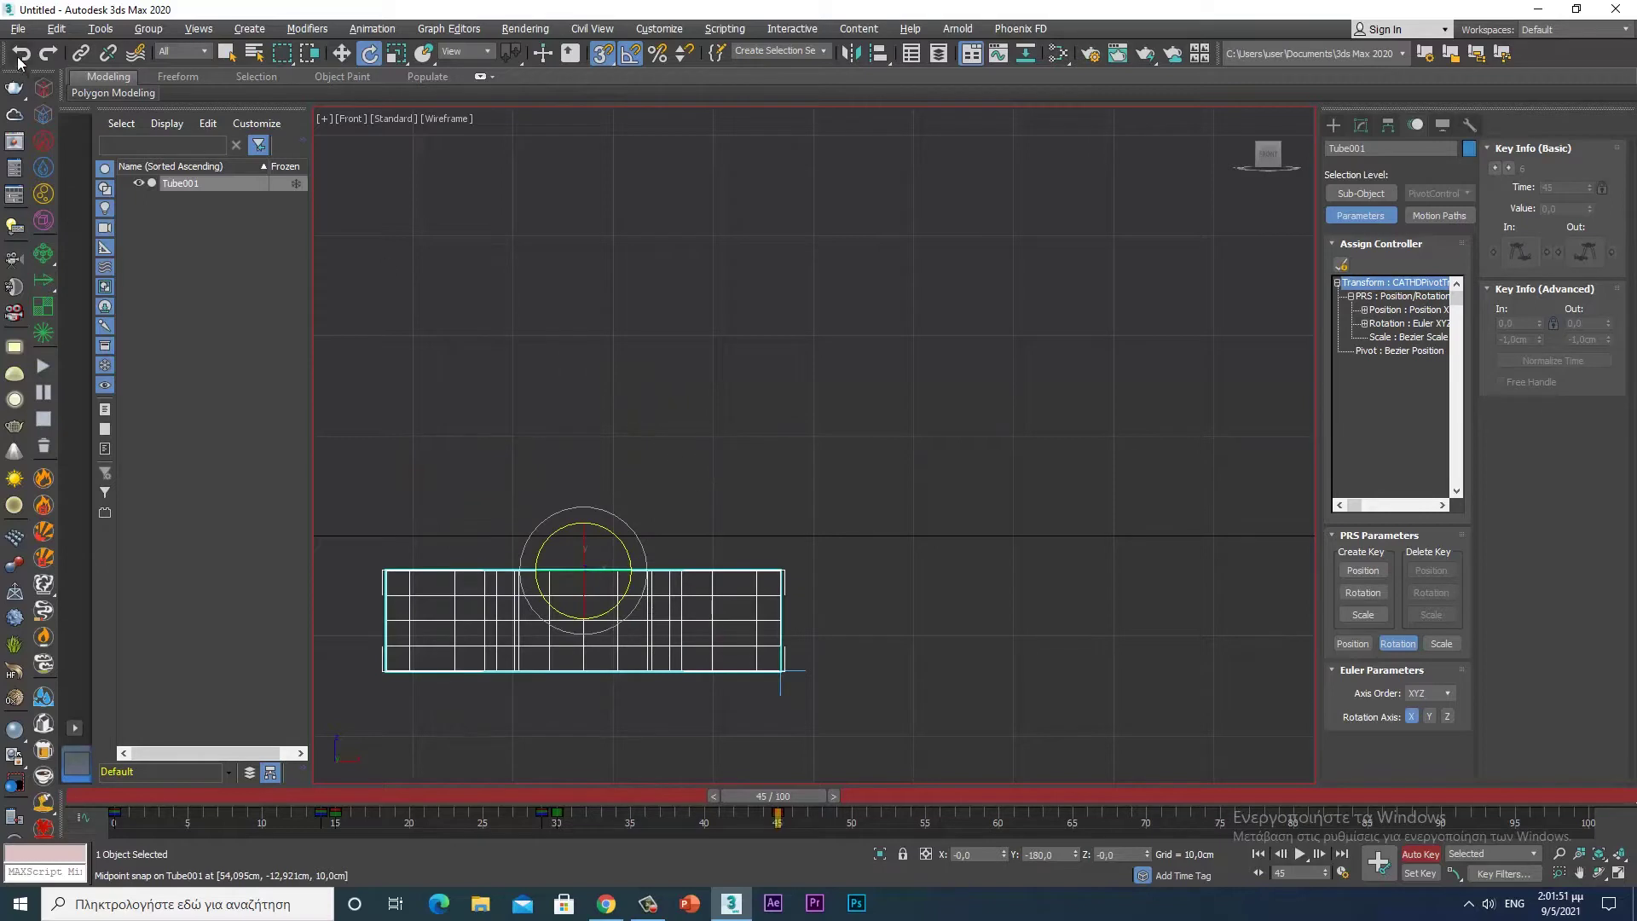
{"action": "left_click", "coordinate": [20, 54]}
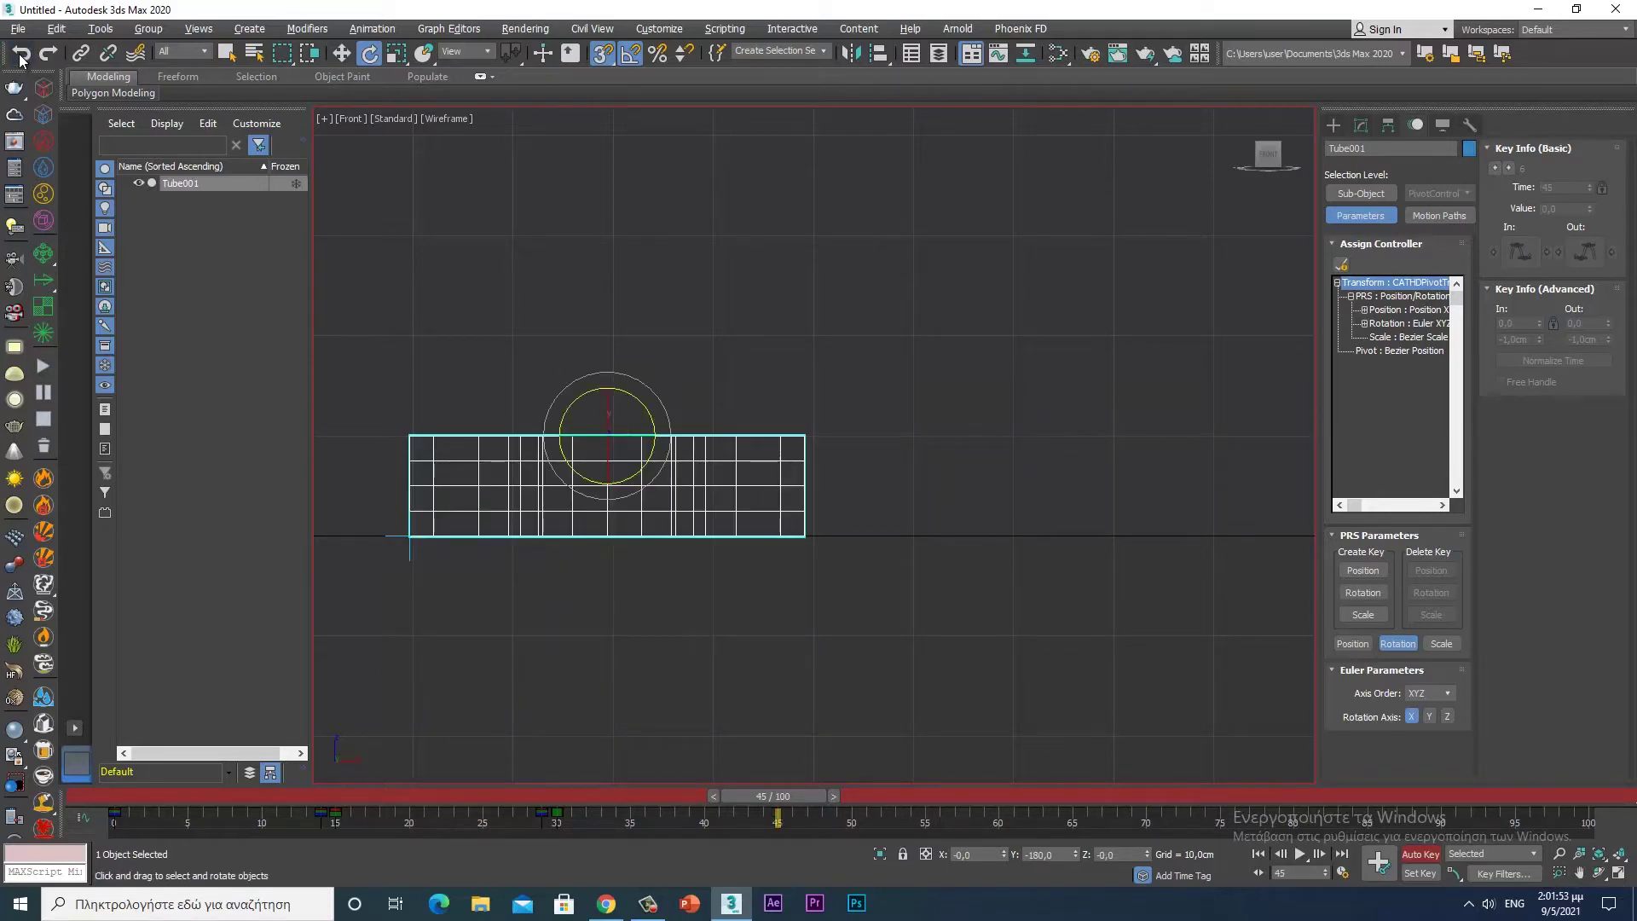
{"action": "left_click", "coordinate": [1354, 193]}
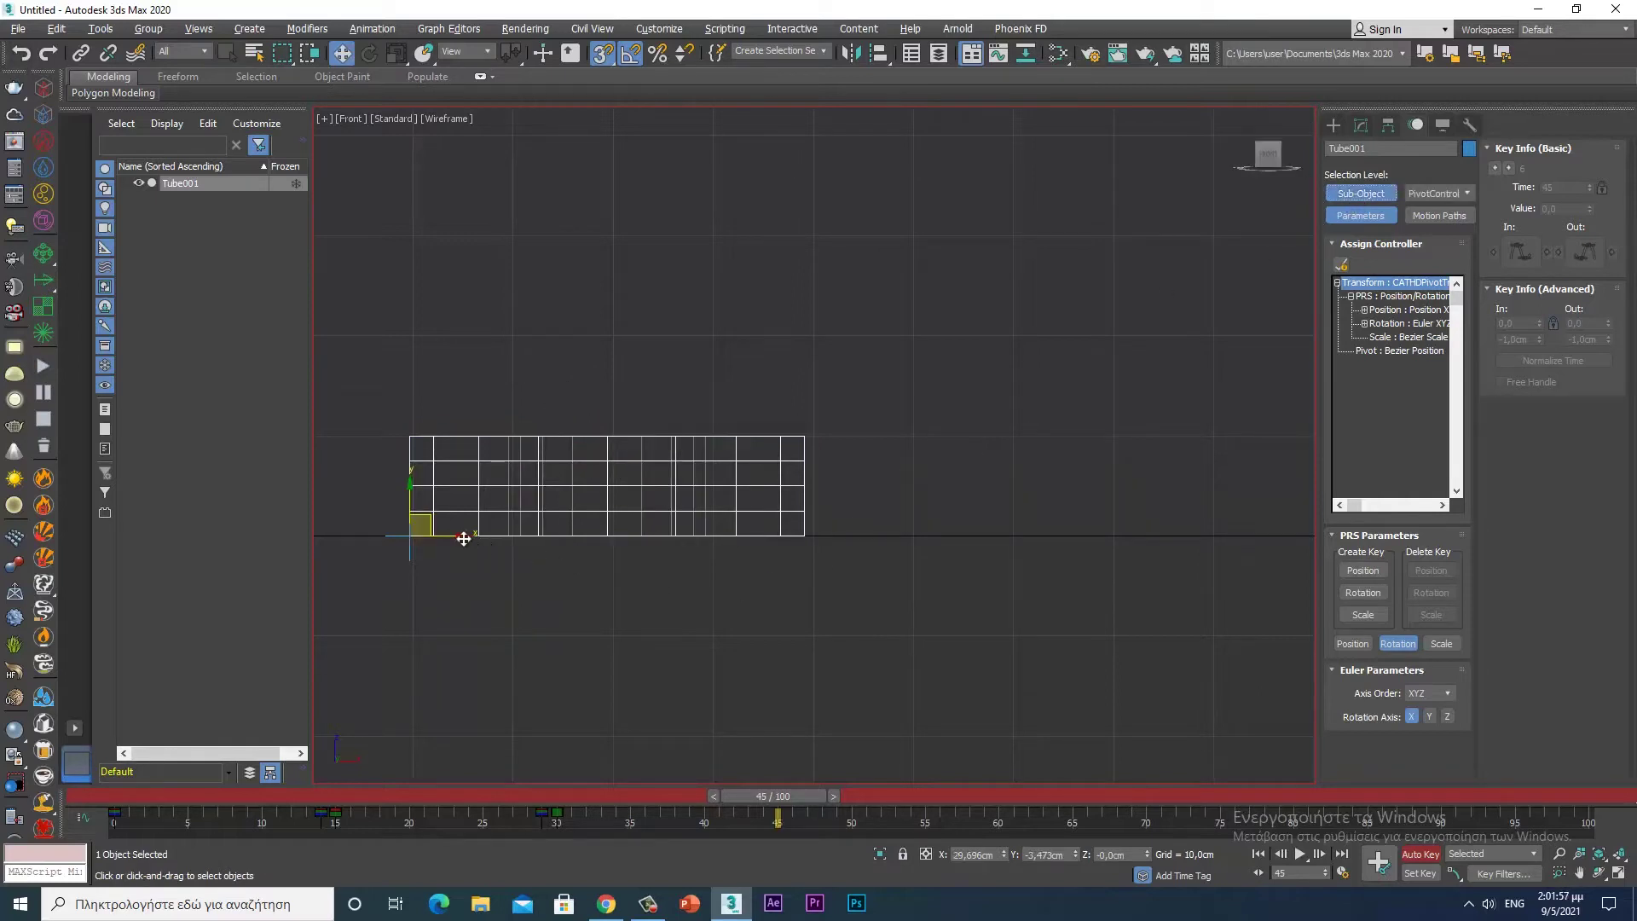
{"action": "mouse_move", "coordinate": [800, 797]}
{"action": "left_mouse_down"}
{"action": "mouse_move", "coordinate": [560, 810]}
{"action": "mouse_move", "coordinate": [595, 812]}
{"action": "left_mouse_up"}
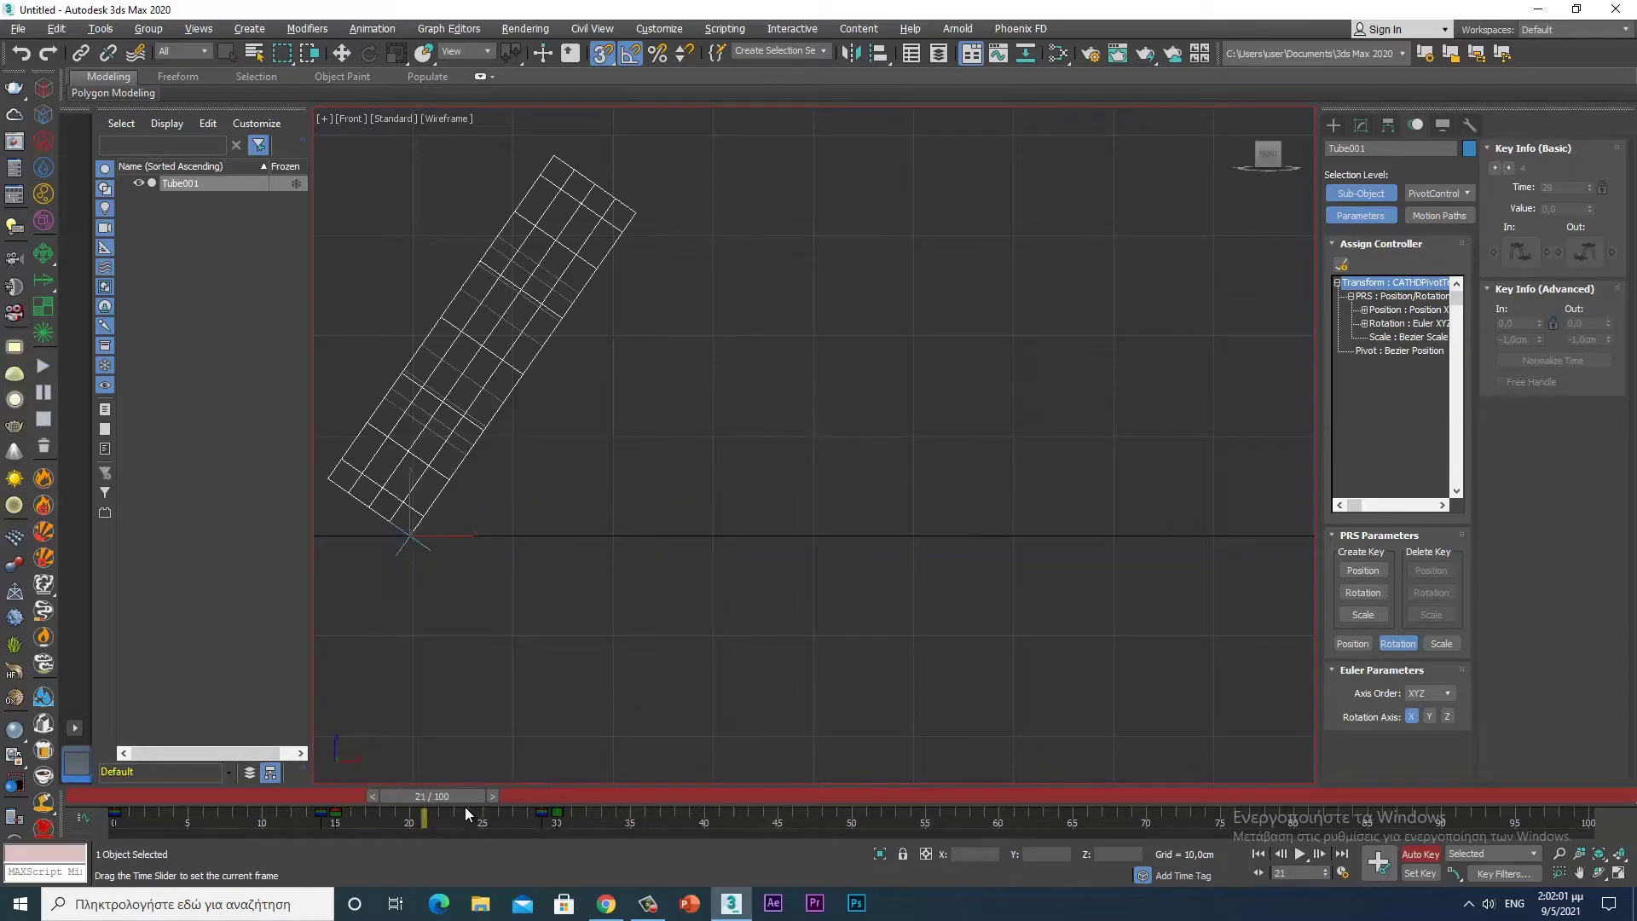
- At frame 30, snap the pivot to the tube's bottom-right corner and exit pivot editing
{"action": "key", "text": "w"}
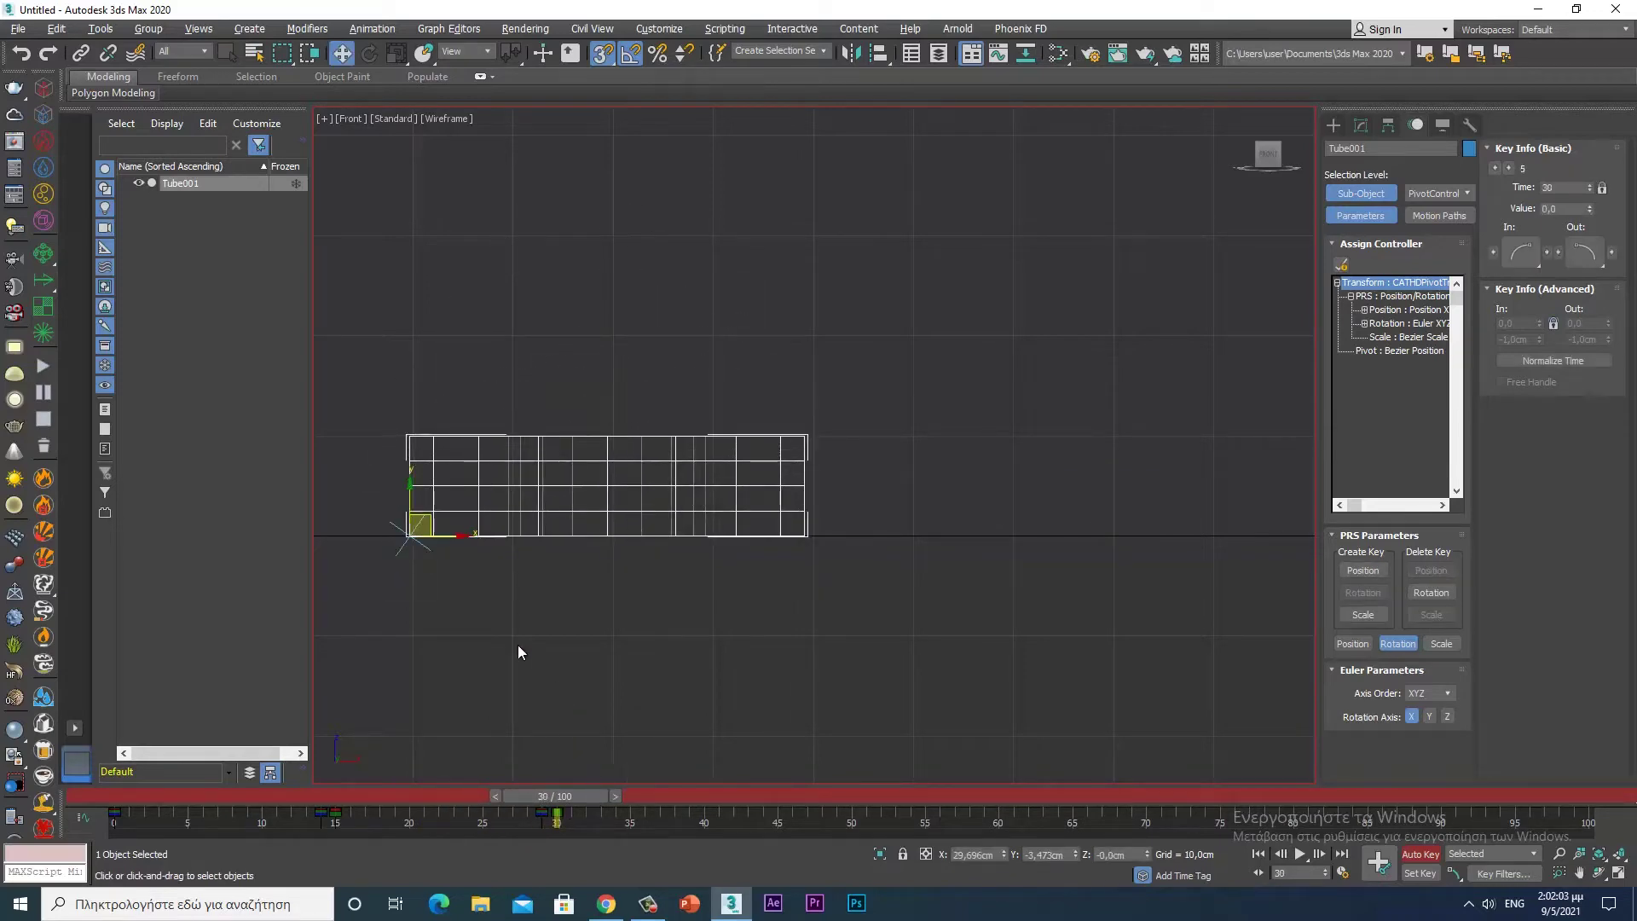
{"action": "left_click_drag", "start_coordinate": [471, 536], "coordinate": [812, 539]}
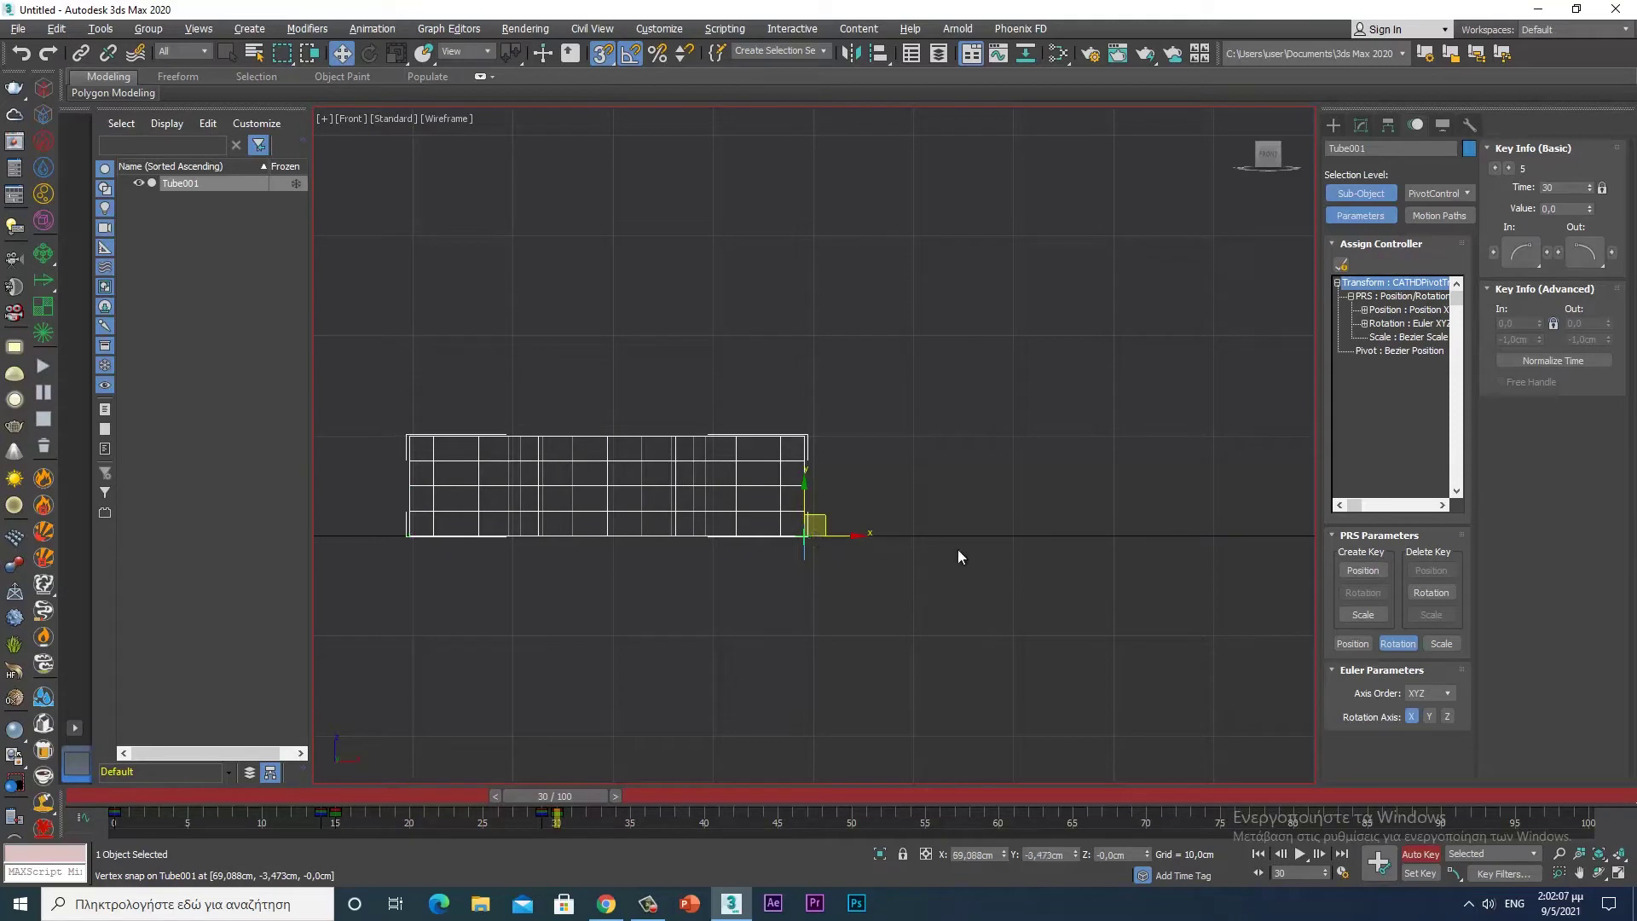
{"action": "left_click", "coordinate": [1361, 194]}
- At frame 45, rotate the tube -90° around its corner to stand upright
{"action": "left_click_drag", "start_coordinate": [587, 801], "coordinate": [773, 795]}
{"action": "key", "text": "w"}
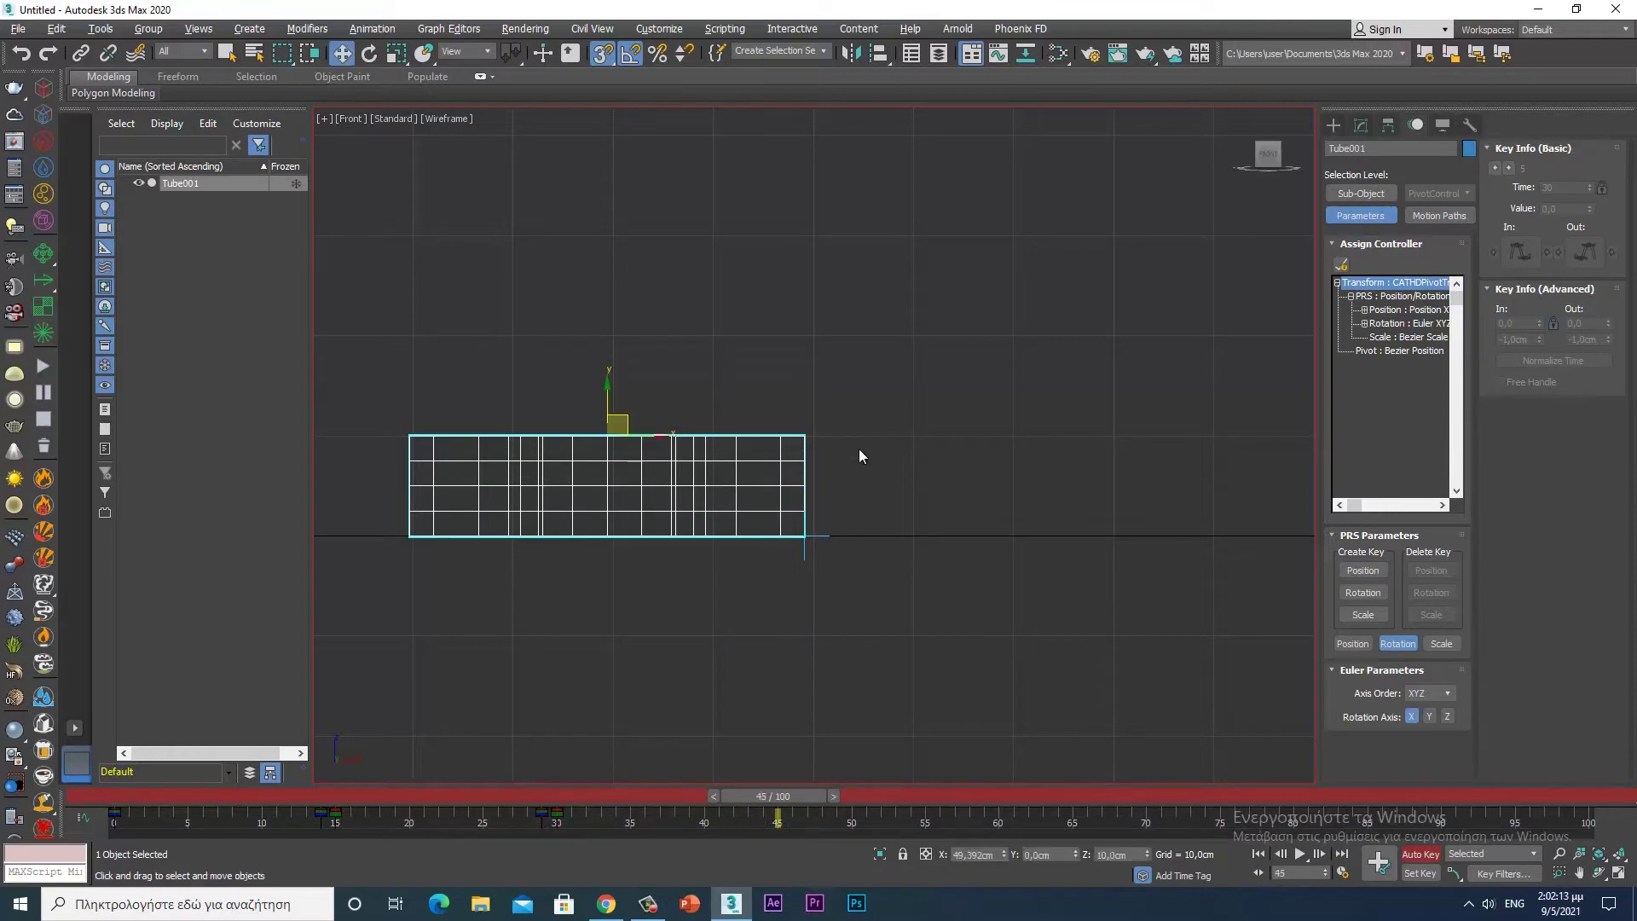
{"action": "key", "text": "e"}
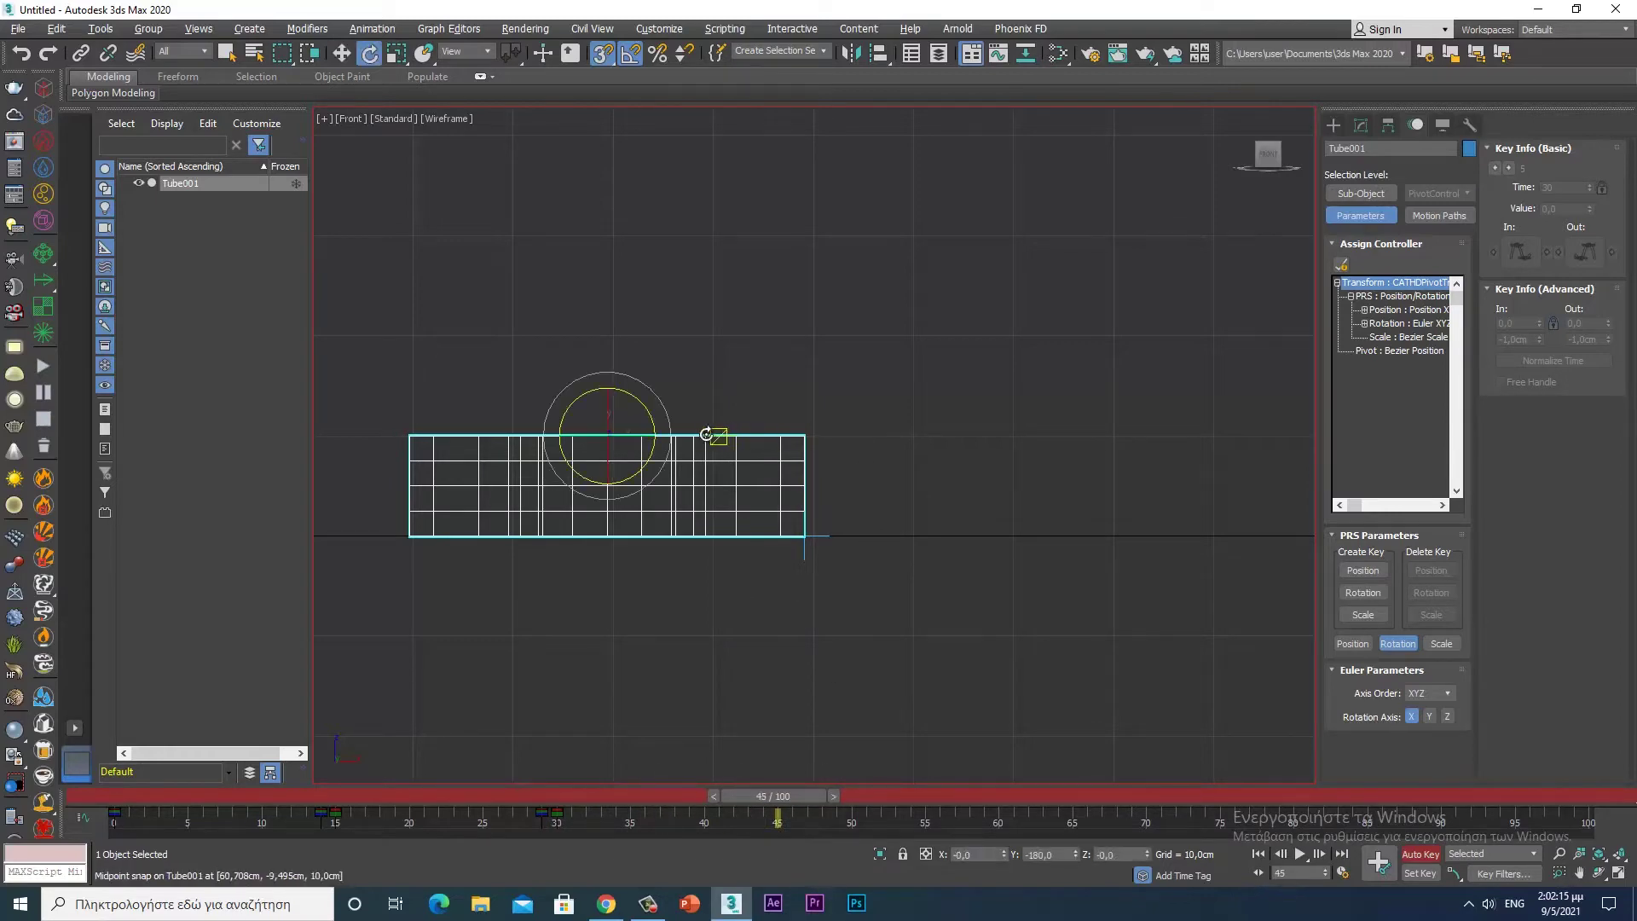
{"action": "left_click_drag", "start_coordinate": [648, 413], "coordinate": [749, 420]}
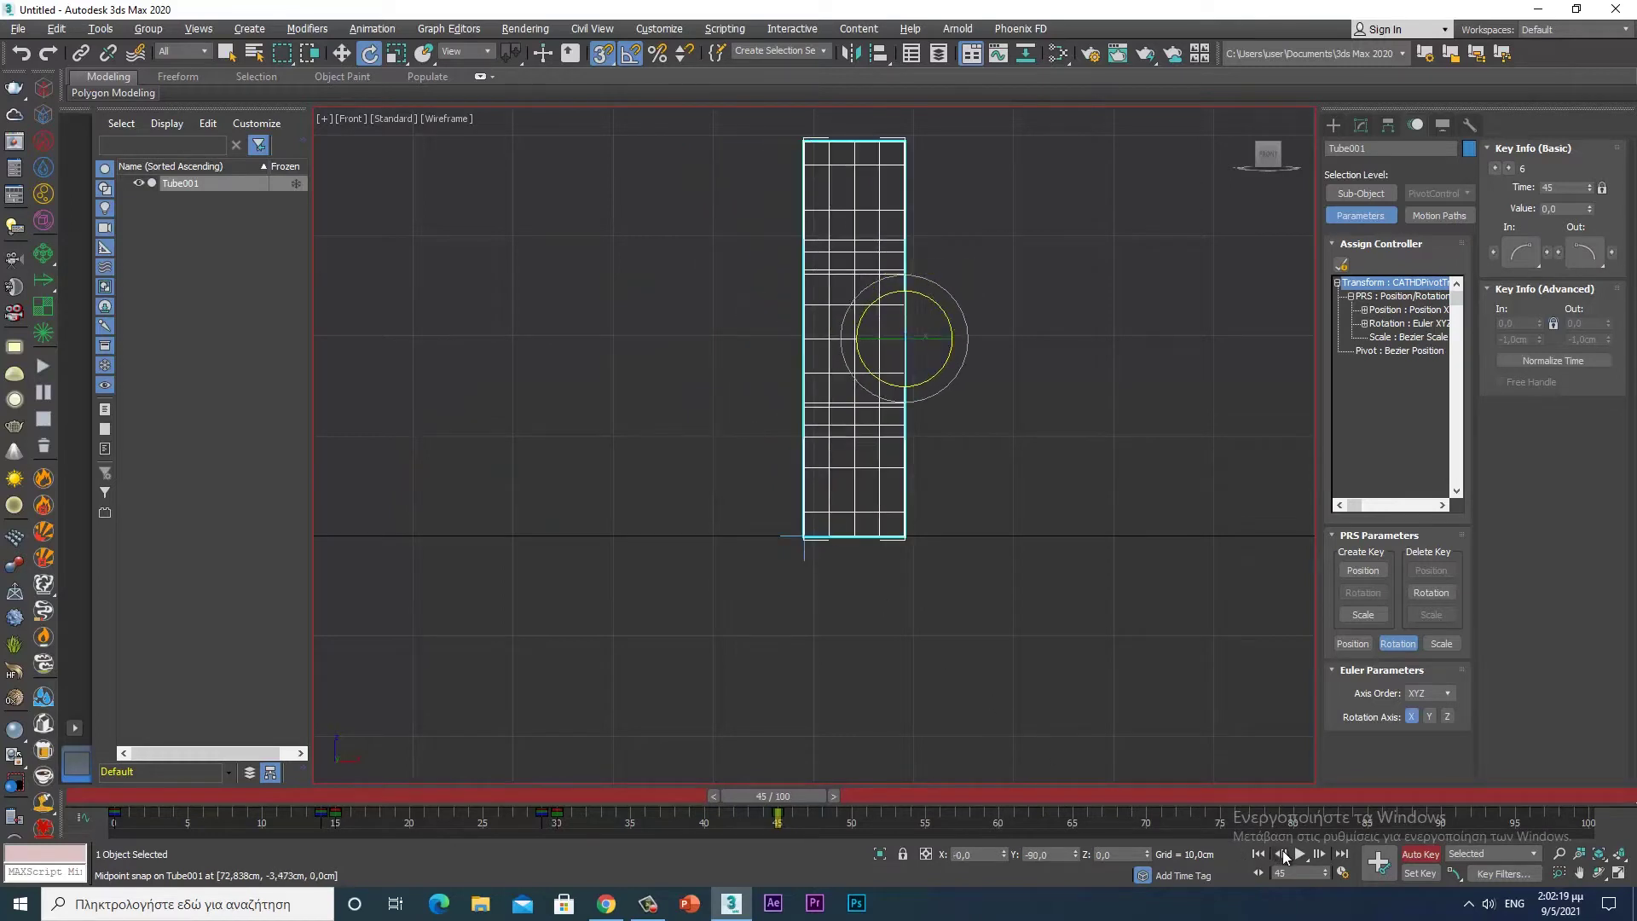
{"action": "left_click", "coordinate": [1283, 854]}
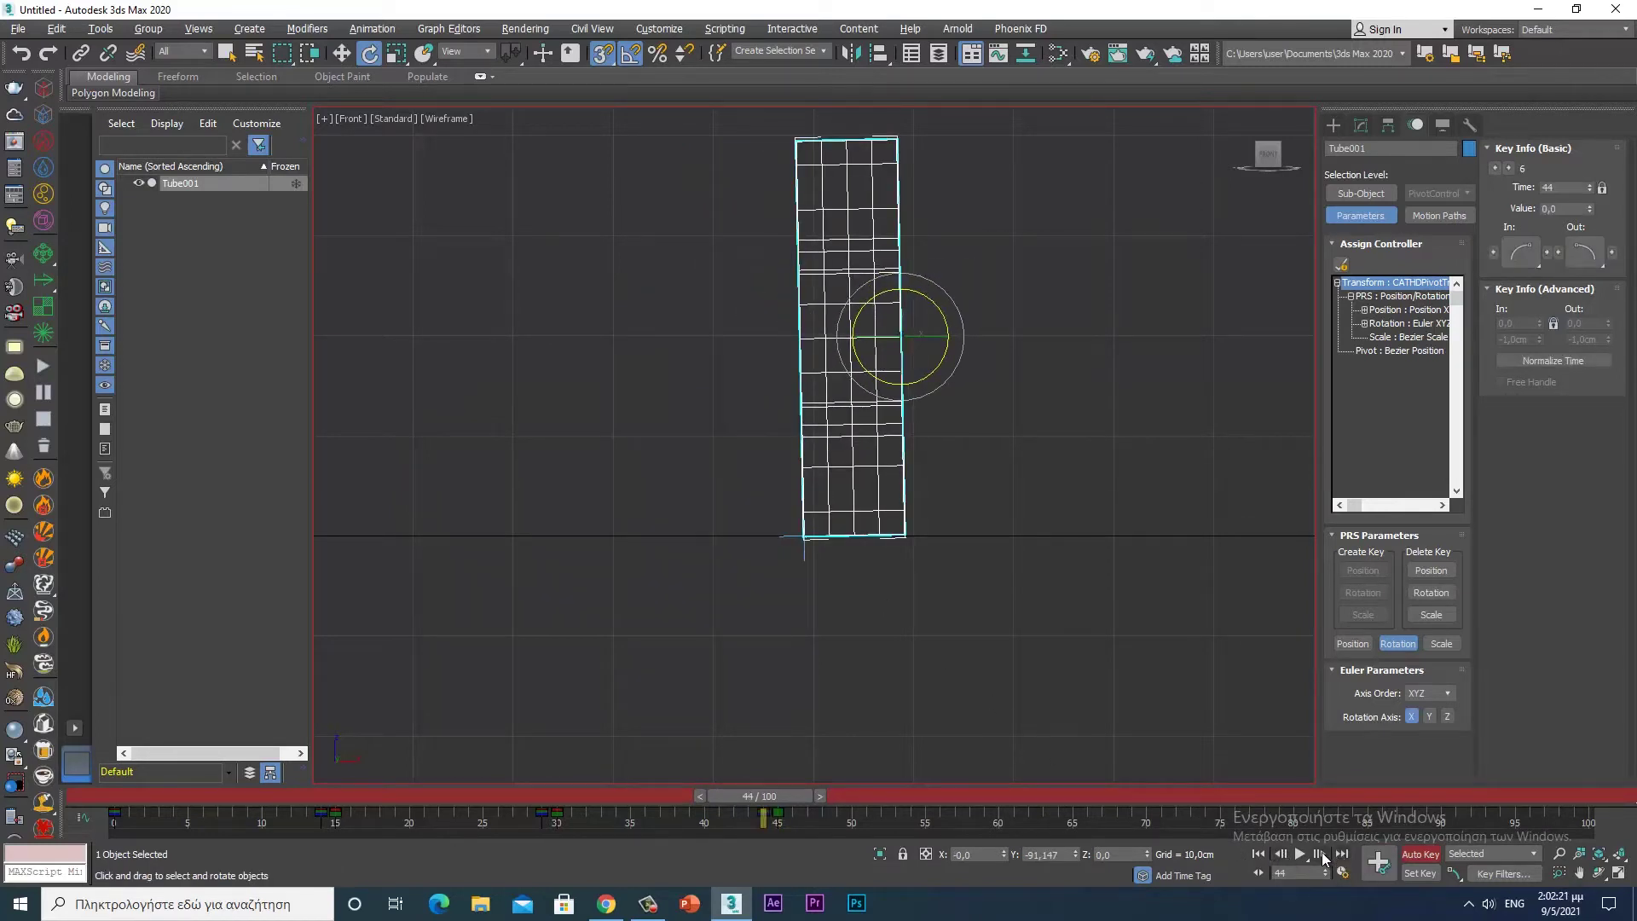
{"action": "left_click", "coordinate": [1320, 855]}
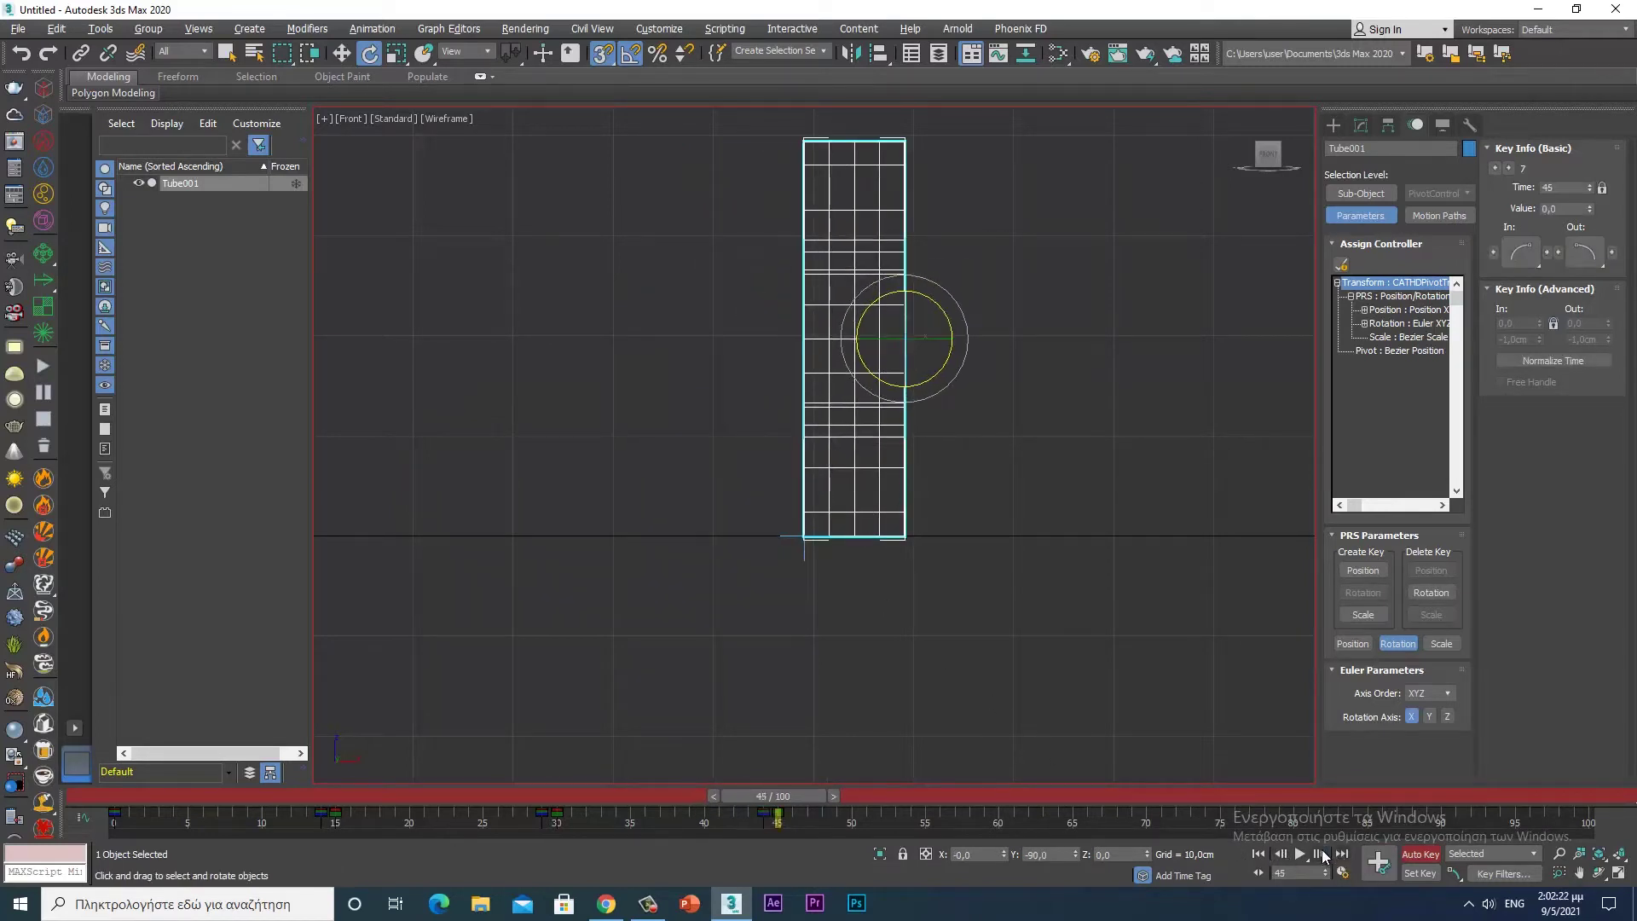
- Snap the pivot to the upright tube's bottom-right corner and advance toward frame 60
{"action": "left_click", "coordinate": [1359, 193]}
{"action": "left_click_drag", "start_coordinate": [843, 540], "coordinate": [906, 537]}
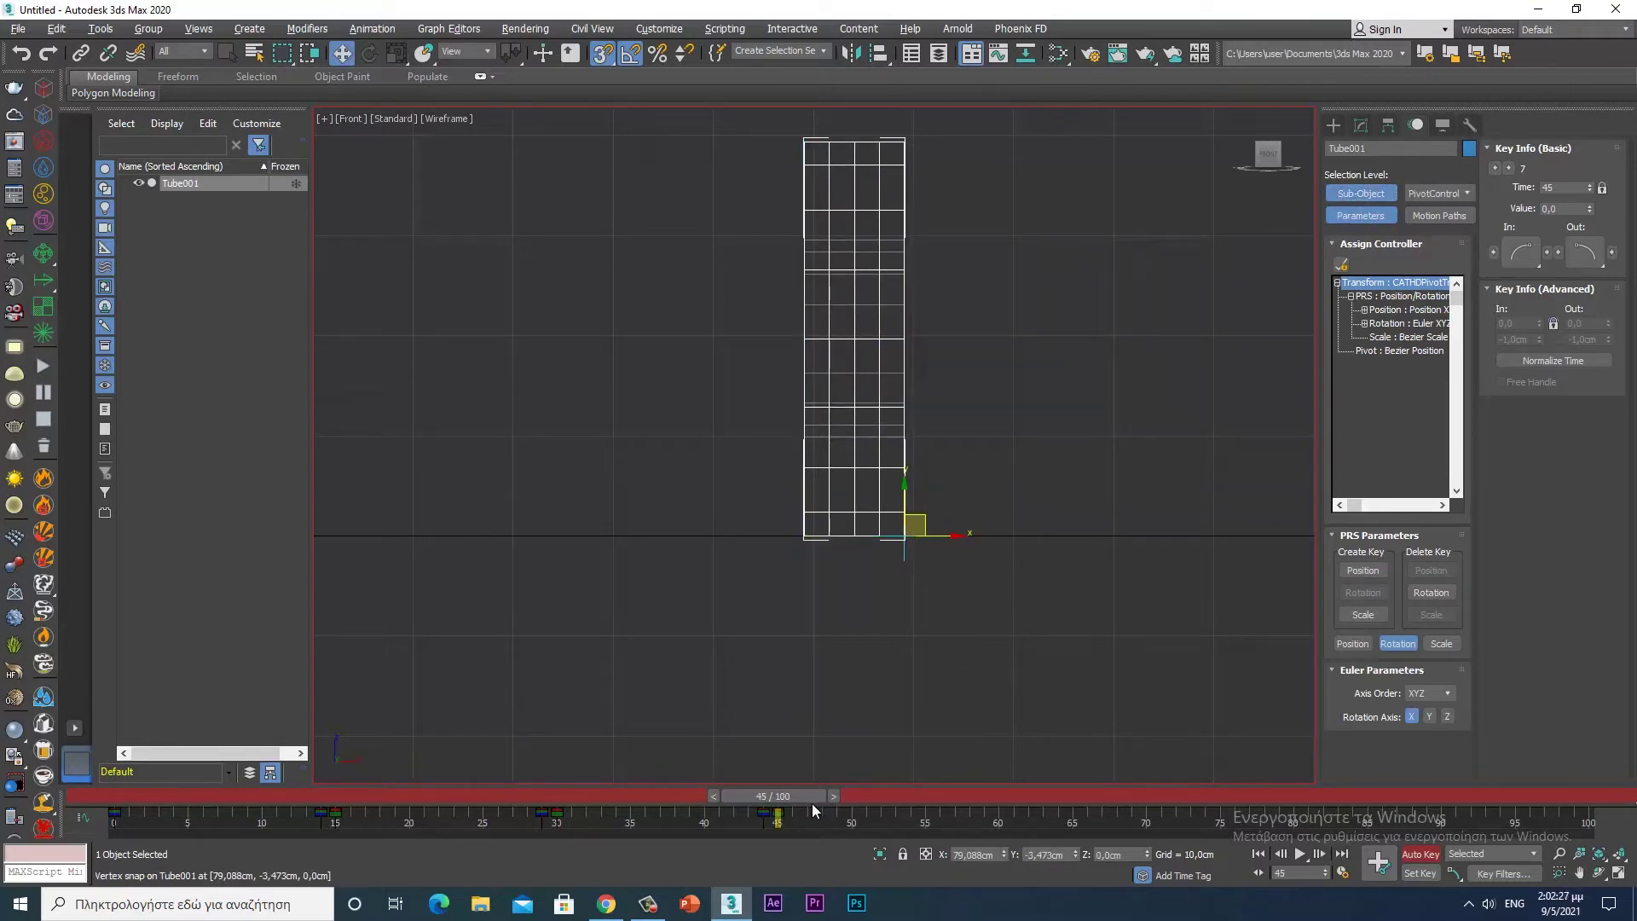
{"action": "left_click_drag", "start_coordinate": [809, 797], "coordinate": [1024, 794]}
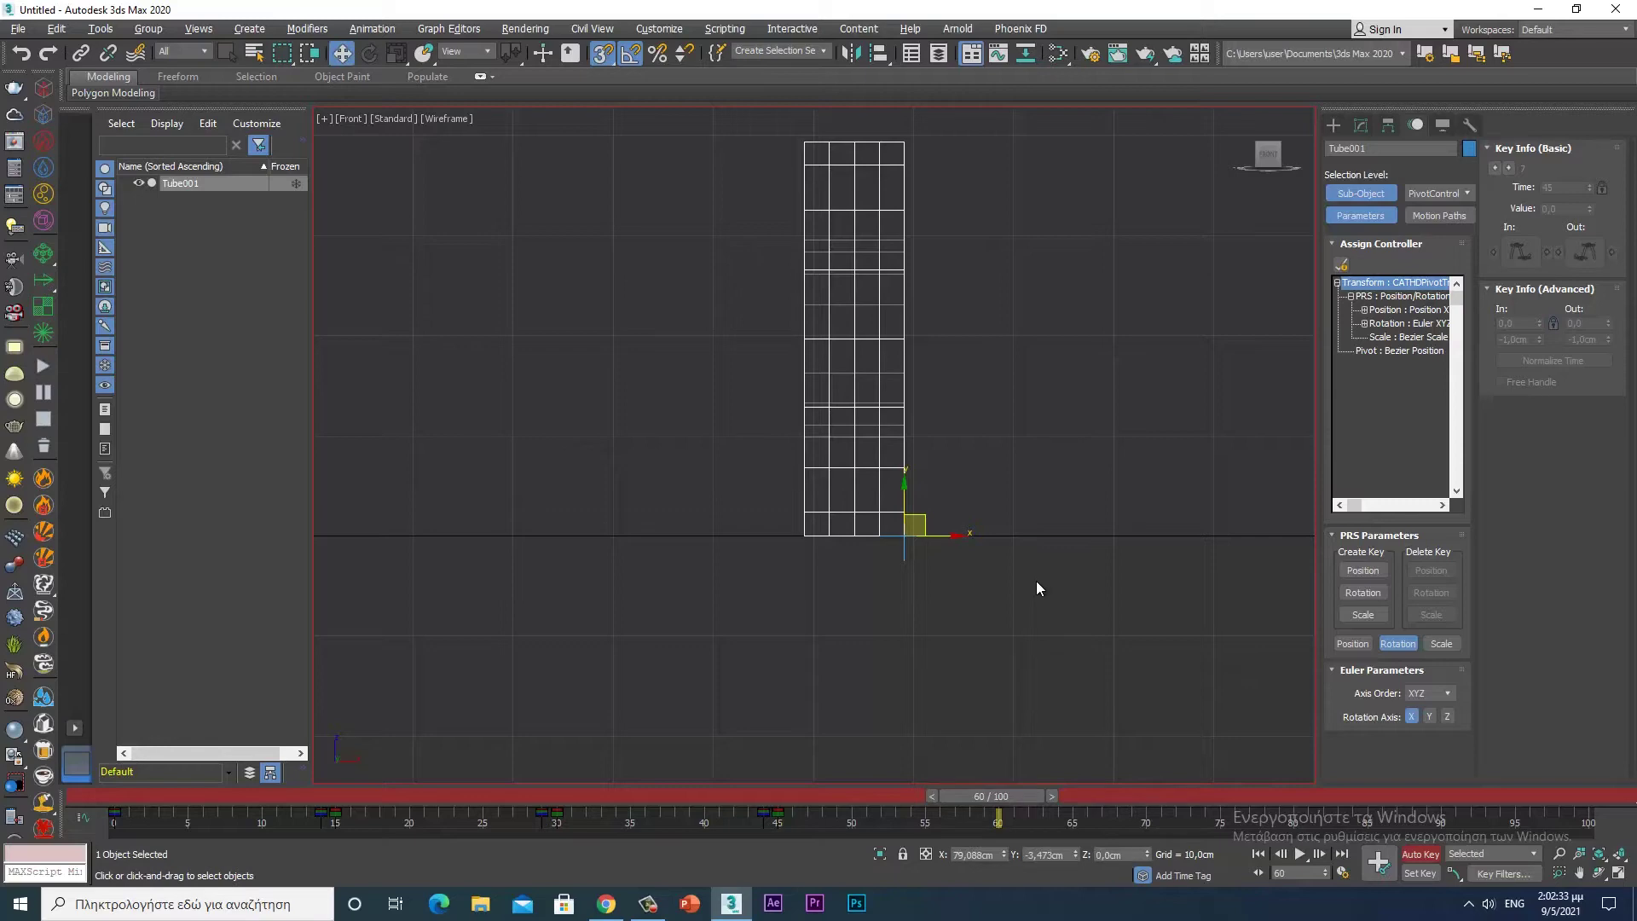
- At frame 60, tip the tube -90° onto its side so it lies flat
{"action": "left_click", "coordinate": [1359, 193]}
{"action": "key", "text": "e"}
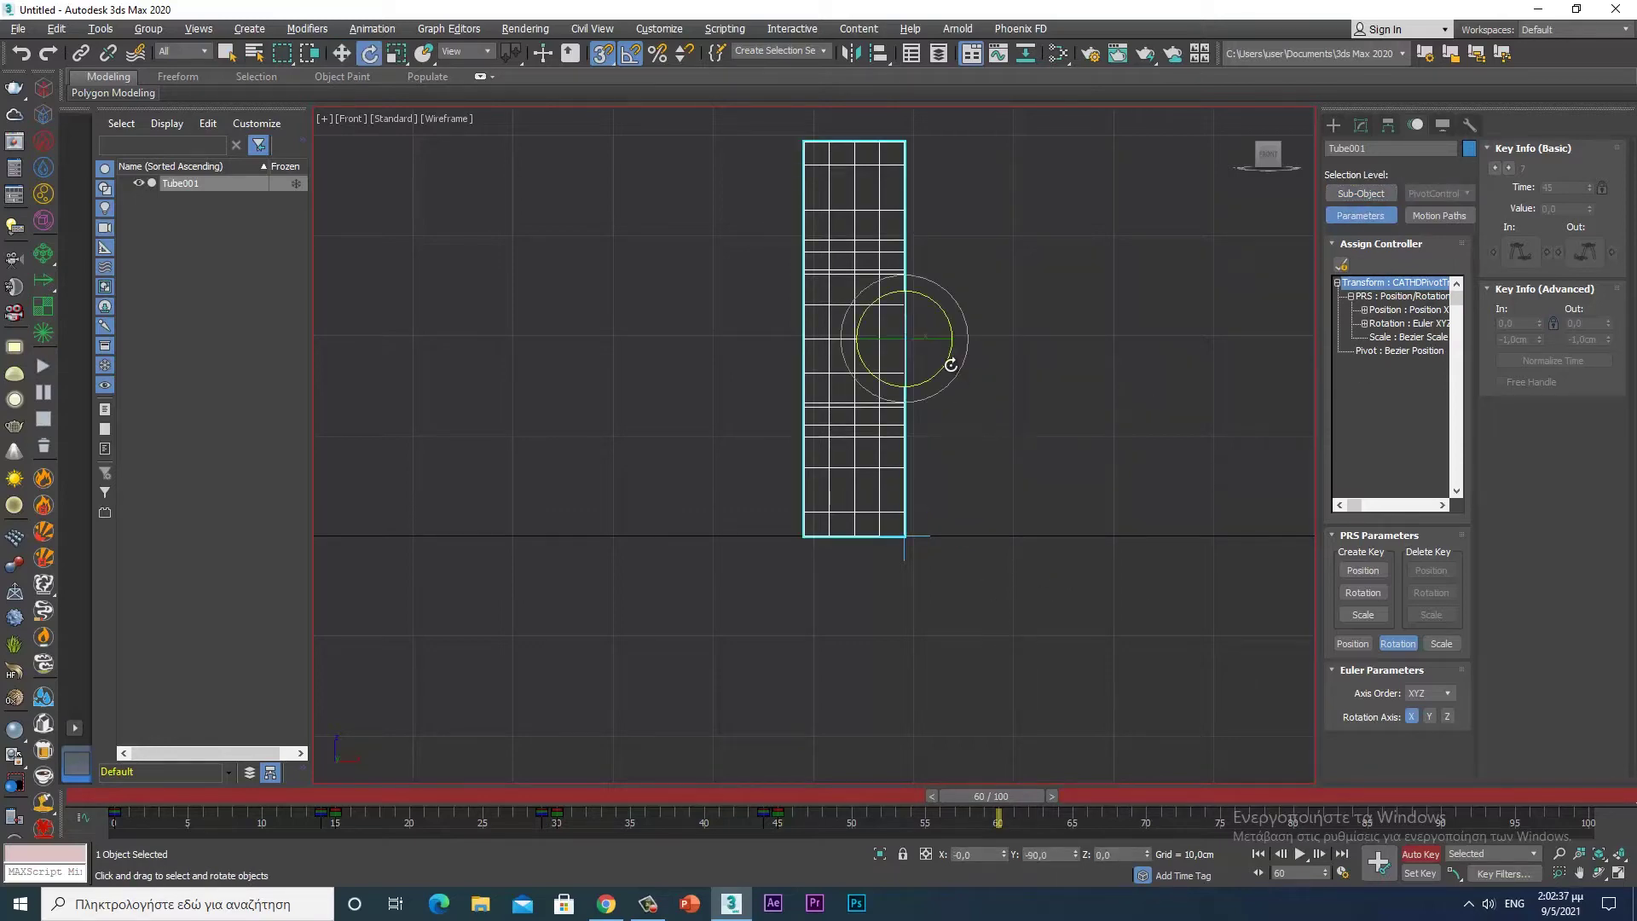
{"action": "left_click_drag", "start_coordinate": [950, 369], "coordinate": [1061, 480]}
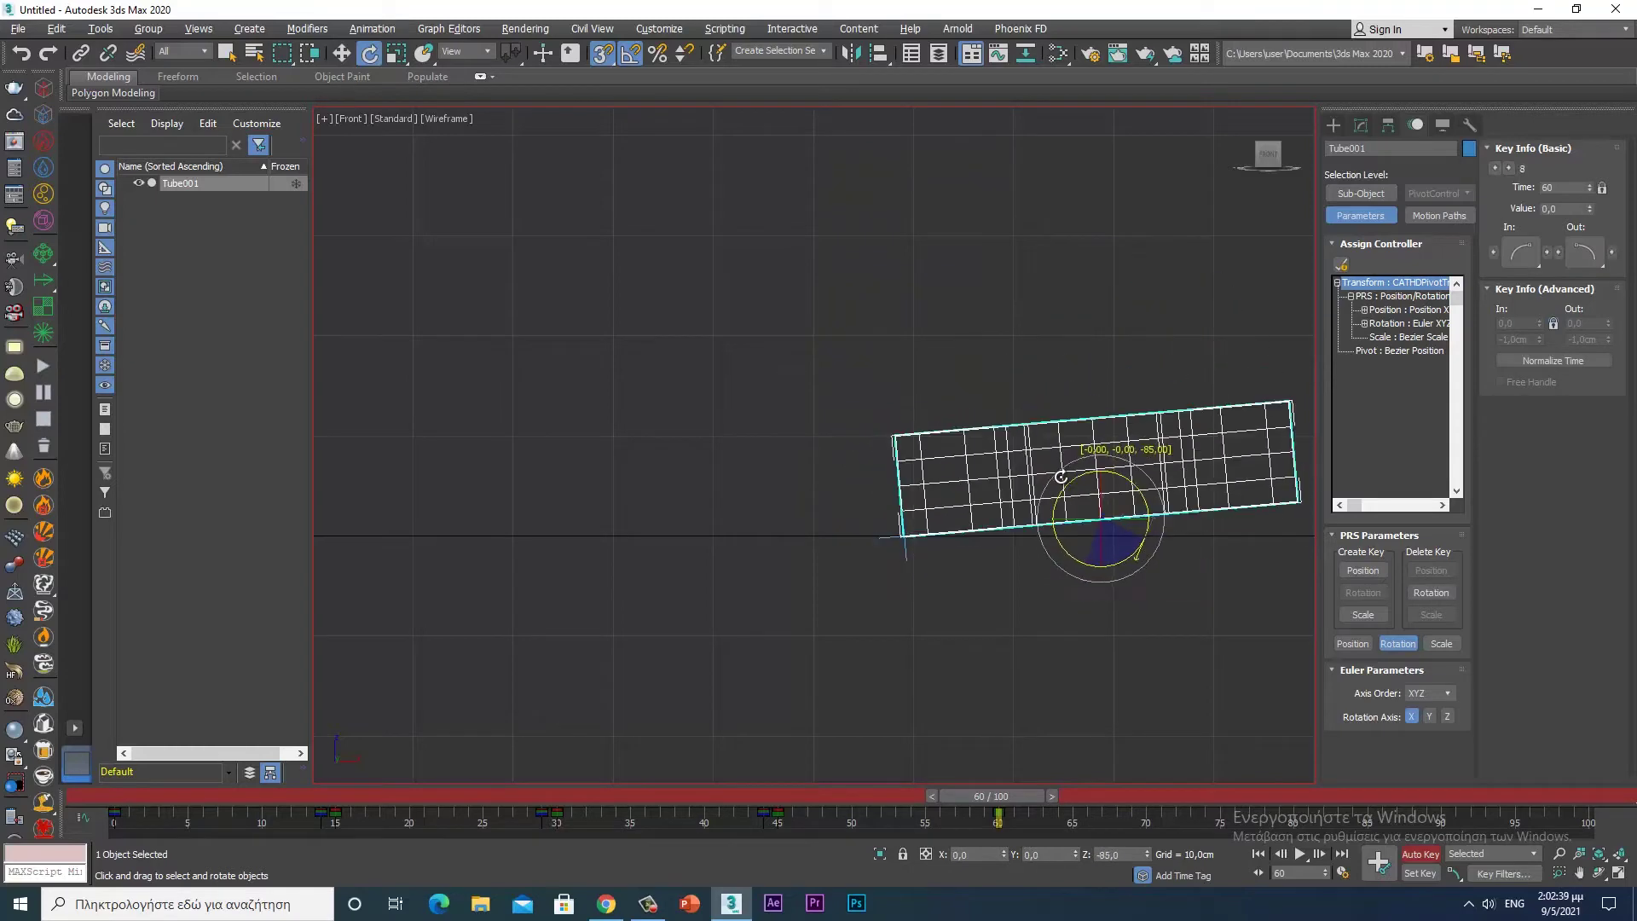
{"action": "left_click_drag", "start_coordinate": [1061, 480], "coordinate": [1064, 485]}
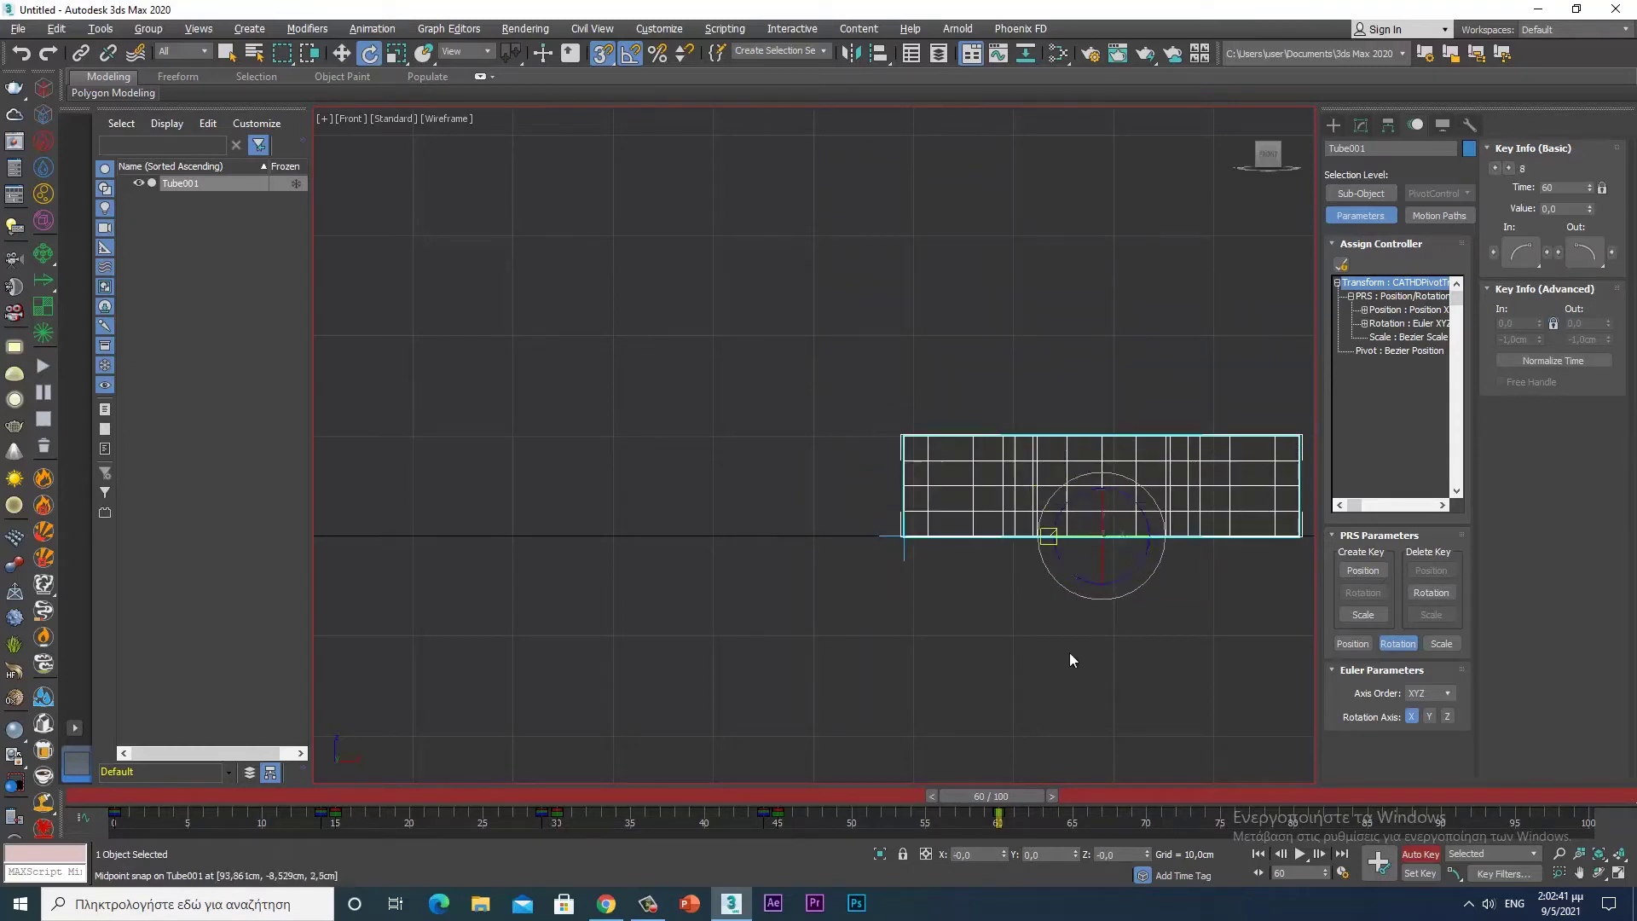
{"action": "left_click", "coordinate": [932, 797]}
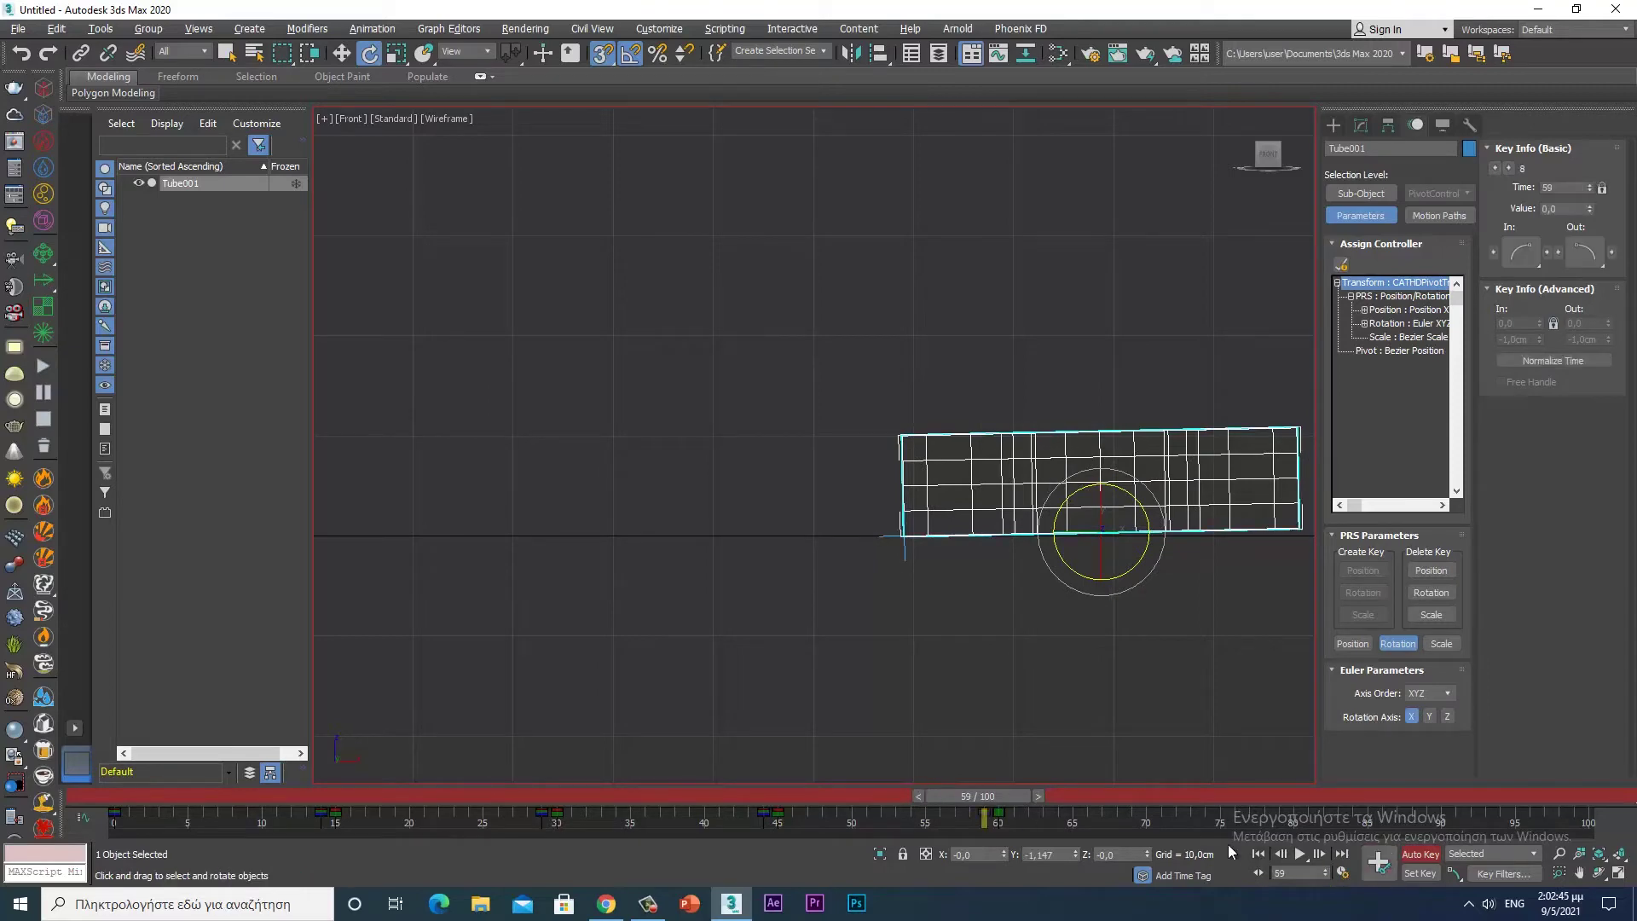
{"action": "left_click", "coordinate": [1040, 797]}
{"action": "mouse_move", "coordinate": [1022, 795]}
{"action": "left_mouse_down"}
{"action": "mouse_move", "coordinate": [440, 795]}
{"action": "mouse_move", "coordinate": [1095, 794]}
{"action": "mouse_move", "coordinate": [688, 790]}
{"action": "left_mouse_up"}
- Return to frame 0, maximize the Perspective view, and play the animation
{"action": "key", "text": "Home"}
{"action": "key", "text": "alt+w"}
{"action": "key", "text": "alt+w"}
{"action": "key", "text": "e"}
{"action": "left_click", "coordinate": [1302, 856]}
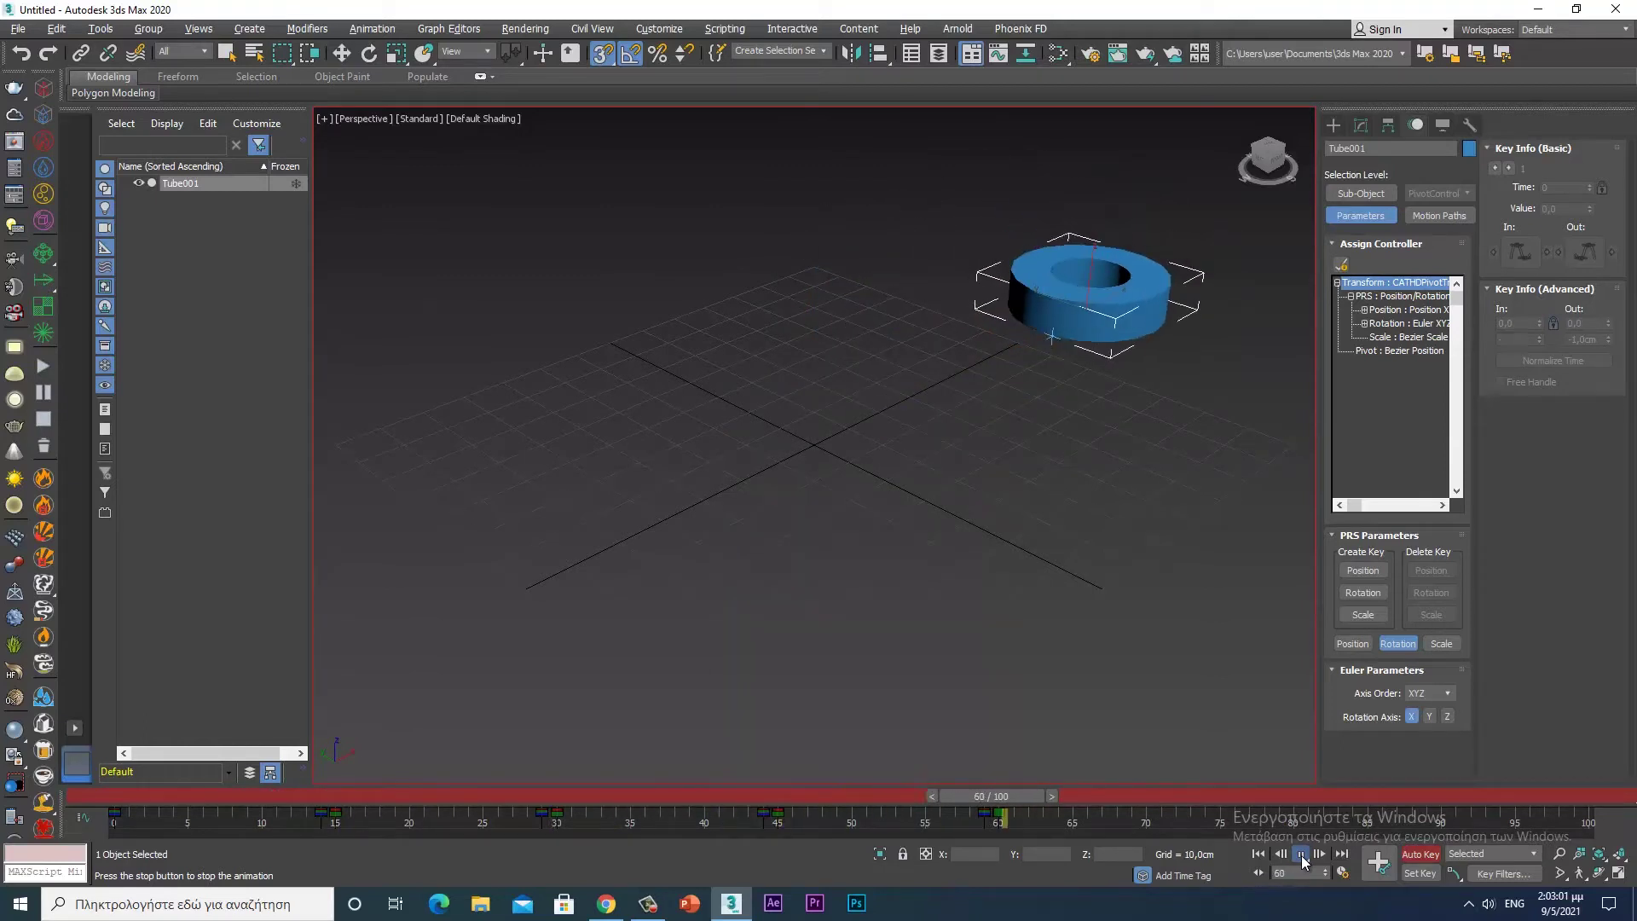
- Set the animation end to frame 156 and shift the 15–60 rolling keys to about 44–89
{"action": "left_click", "coordinate": [1301, 855]}
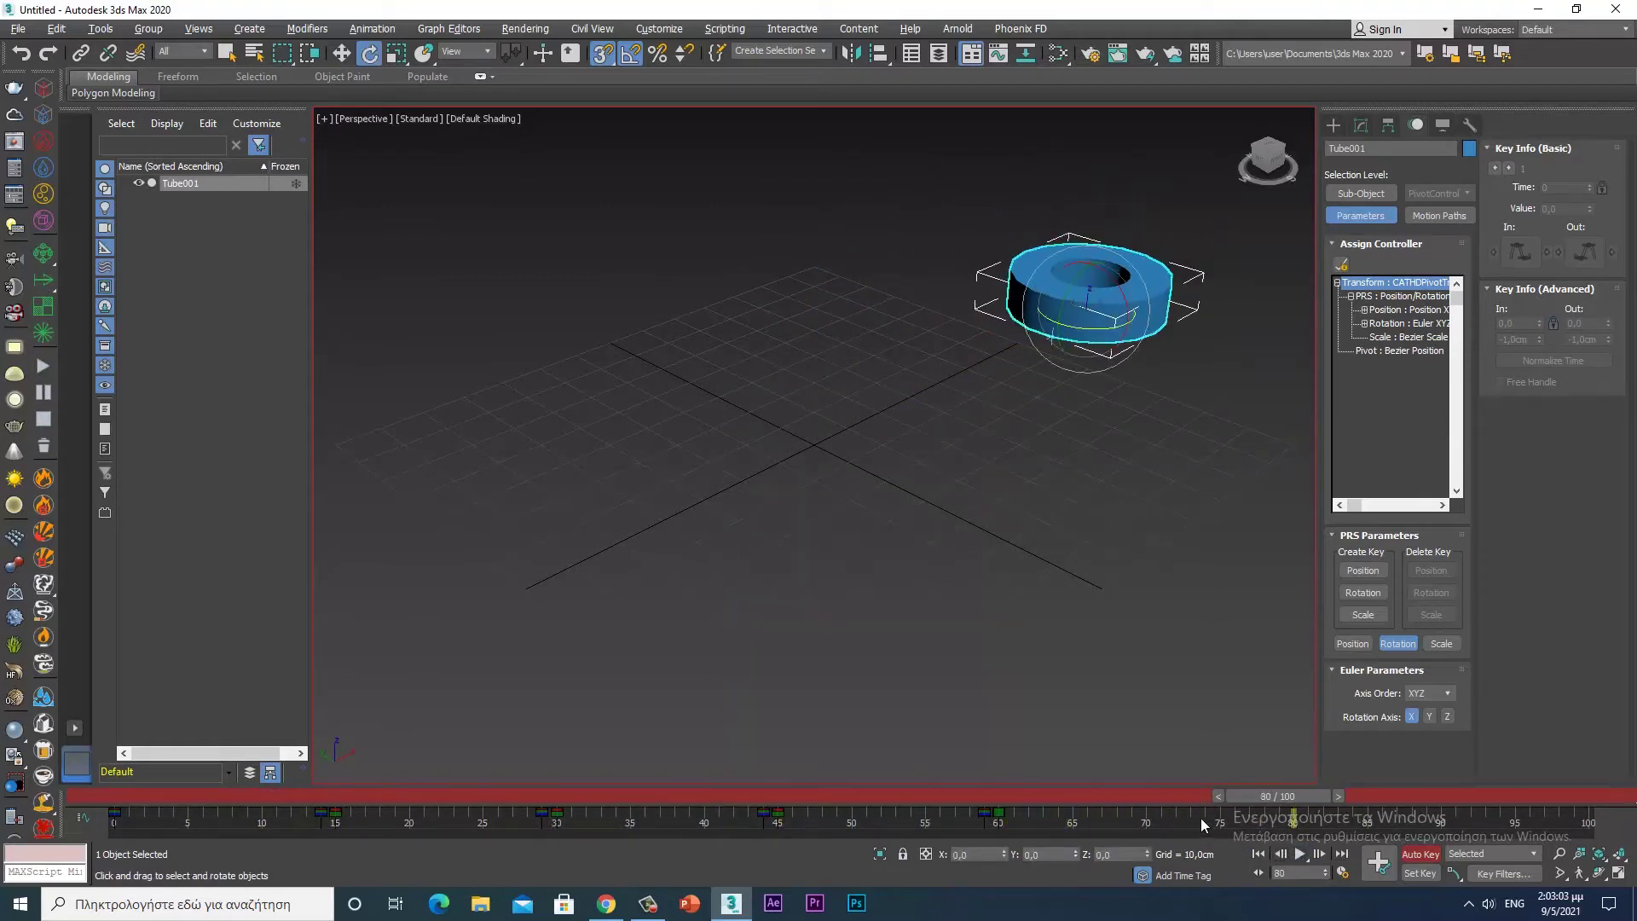
{"action": "right_click_drag", "start_coordinate": [1200, 817], "coordinate": [427, 800], "text": "ctrl+alt"}
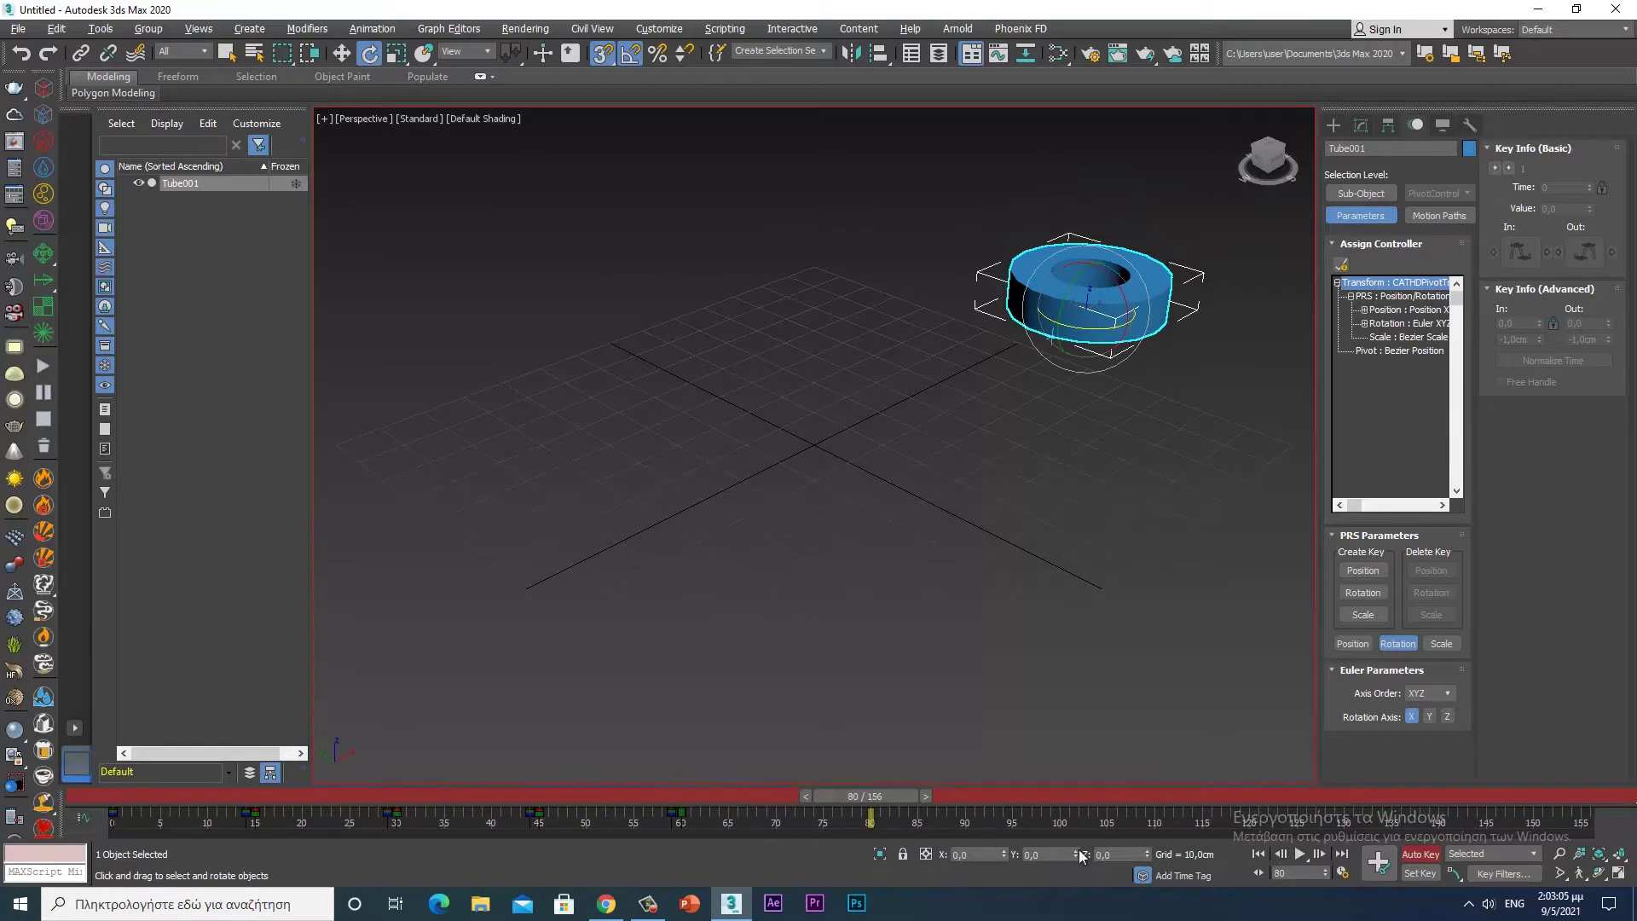
{"action": "left_click_drag", "start_coordinate": [903, 798], "coordinate": [1242, 798]}
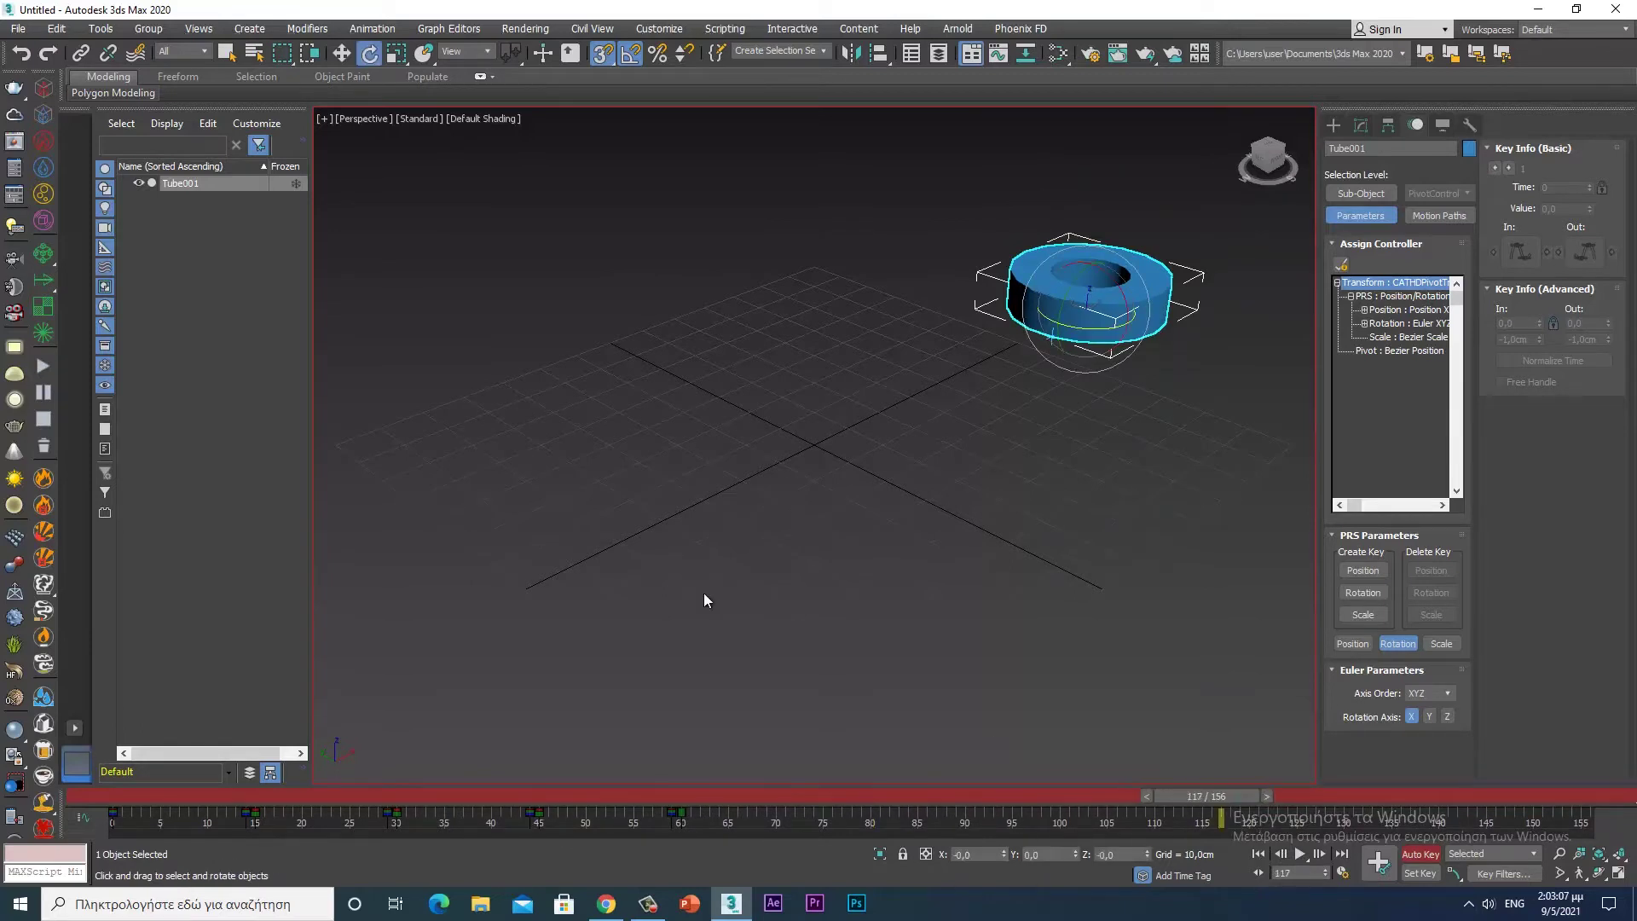
{"action": "left_click_drag", "start_coordinate": [730, 822], "coordinate": [147, 837]}
{"action": "left_click_drag", "start_coordinate": [388, 835], "coordinate": [674, 835]}
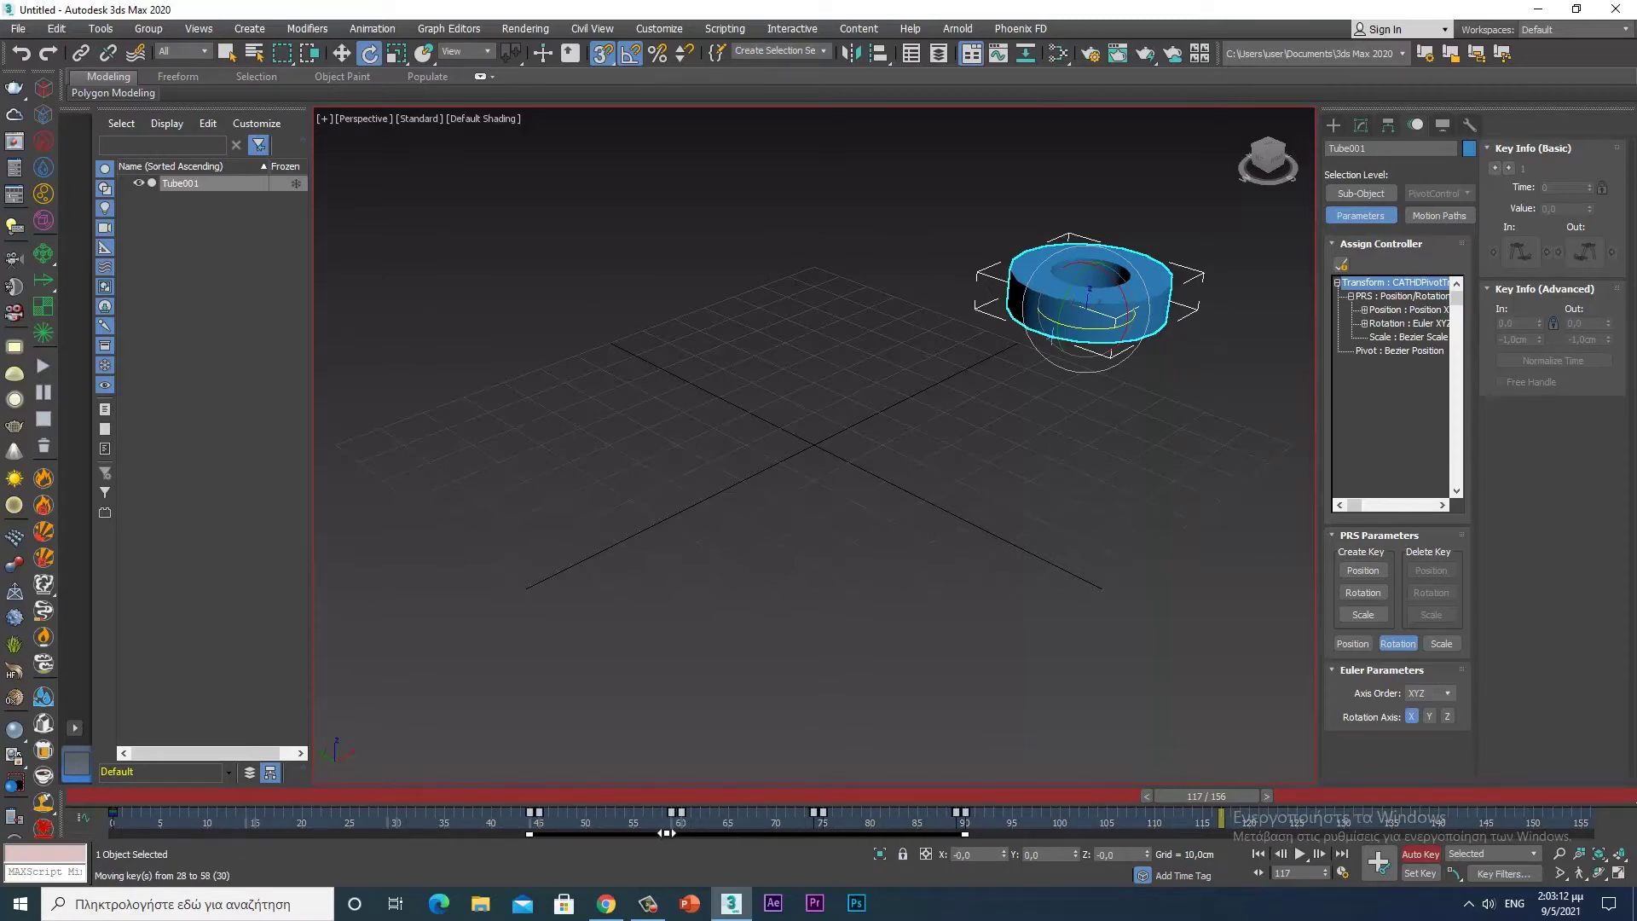
- Move the early rotation keys on the track bar to frame 30
{"action": "left_click", "coordinate": [489, 825]}
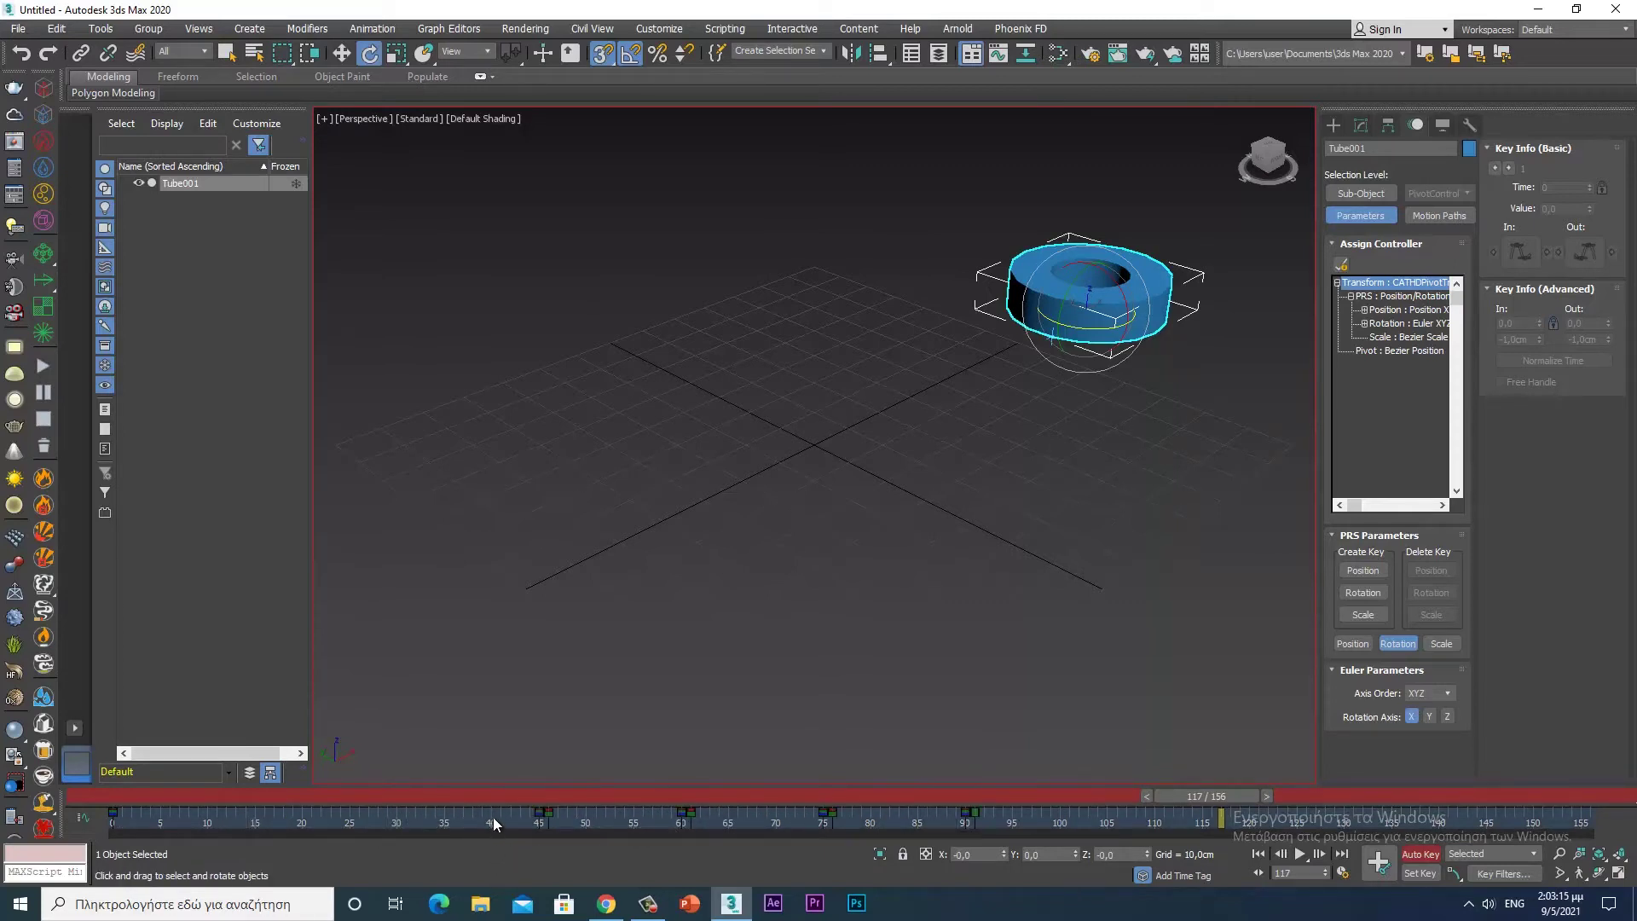
{"action": "left_click", "coordinate": [546, 814]}
{"action": "left_click_drag", "start_coordinate": [546, 813], "coordinate": [403, 823]}
{"action": "mouse_move", "coordinate": [938, 815]}
{"action": "left_mouse_down"}
{"action": "mouse_move", "coordinate": [1051, 863]}
{"action": "mouse_move", "coordinate": [1163, 818]}
{"action": "mouse_move", "coordinate": [824, 813]}
{"action": "mouse_move", "coordinate": [966, 823]}
{"action": "left_mouse_up"}
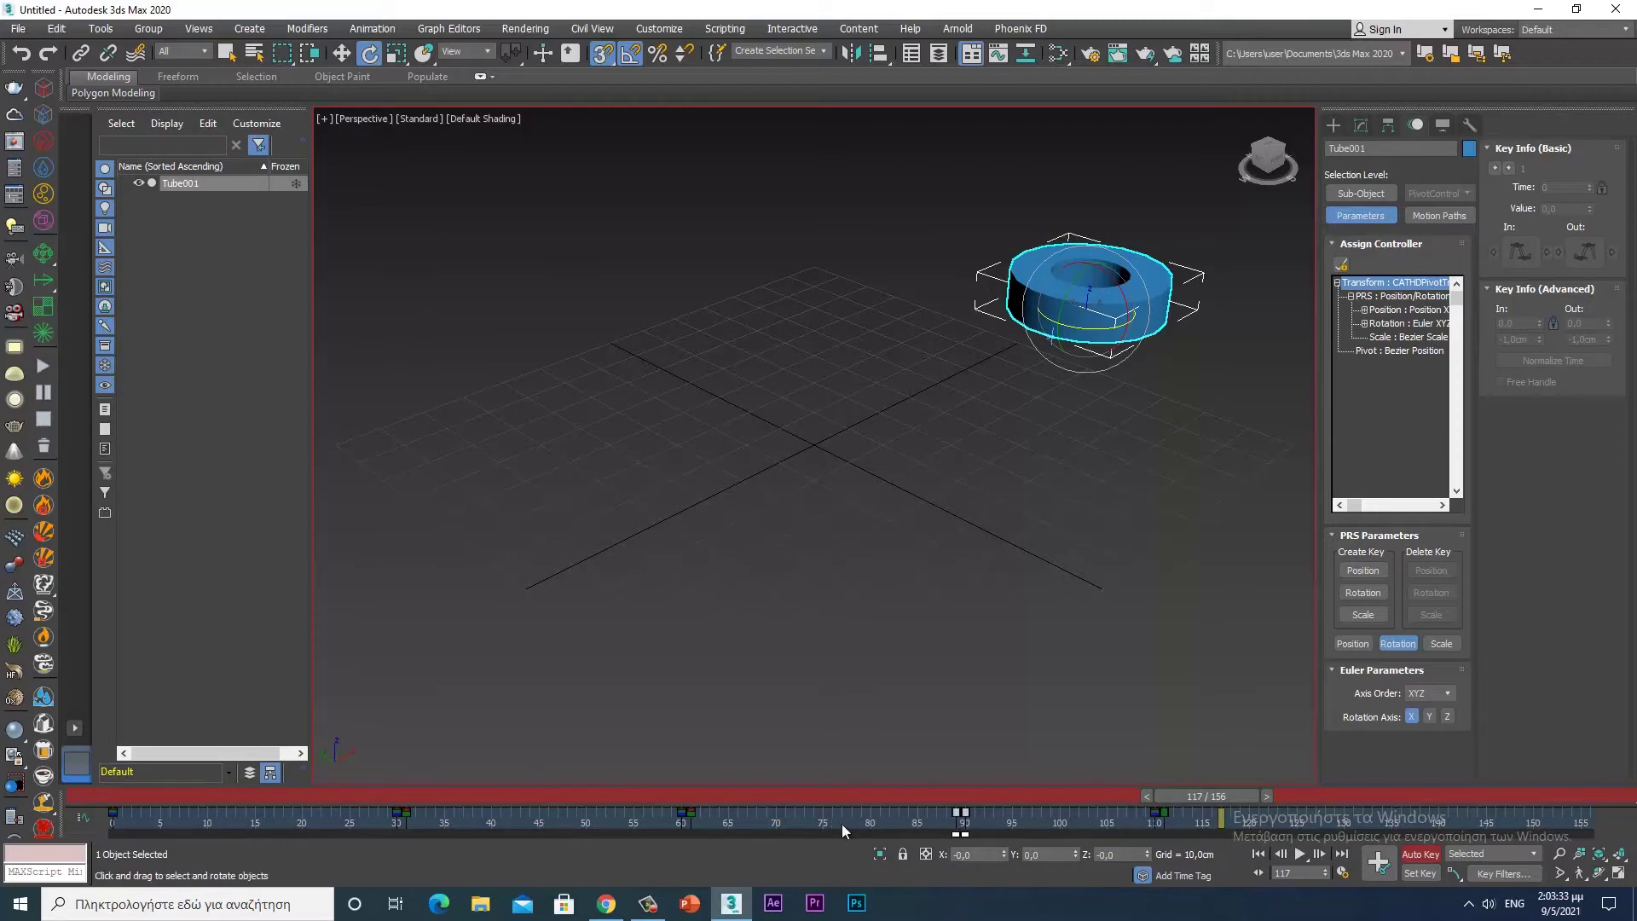
{"action": "left_click_drag", "start_coordinate": [738, 815], "coordinate": [669, 832]}
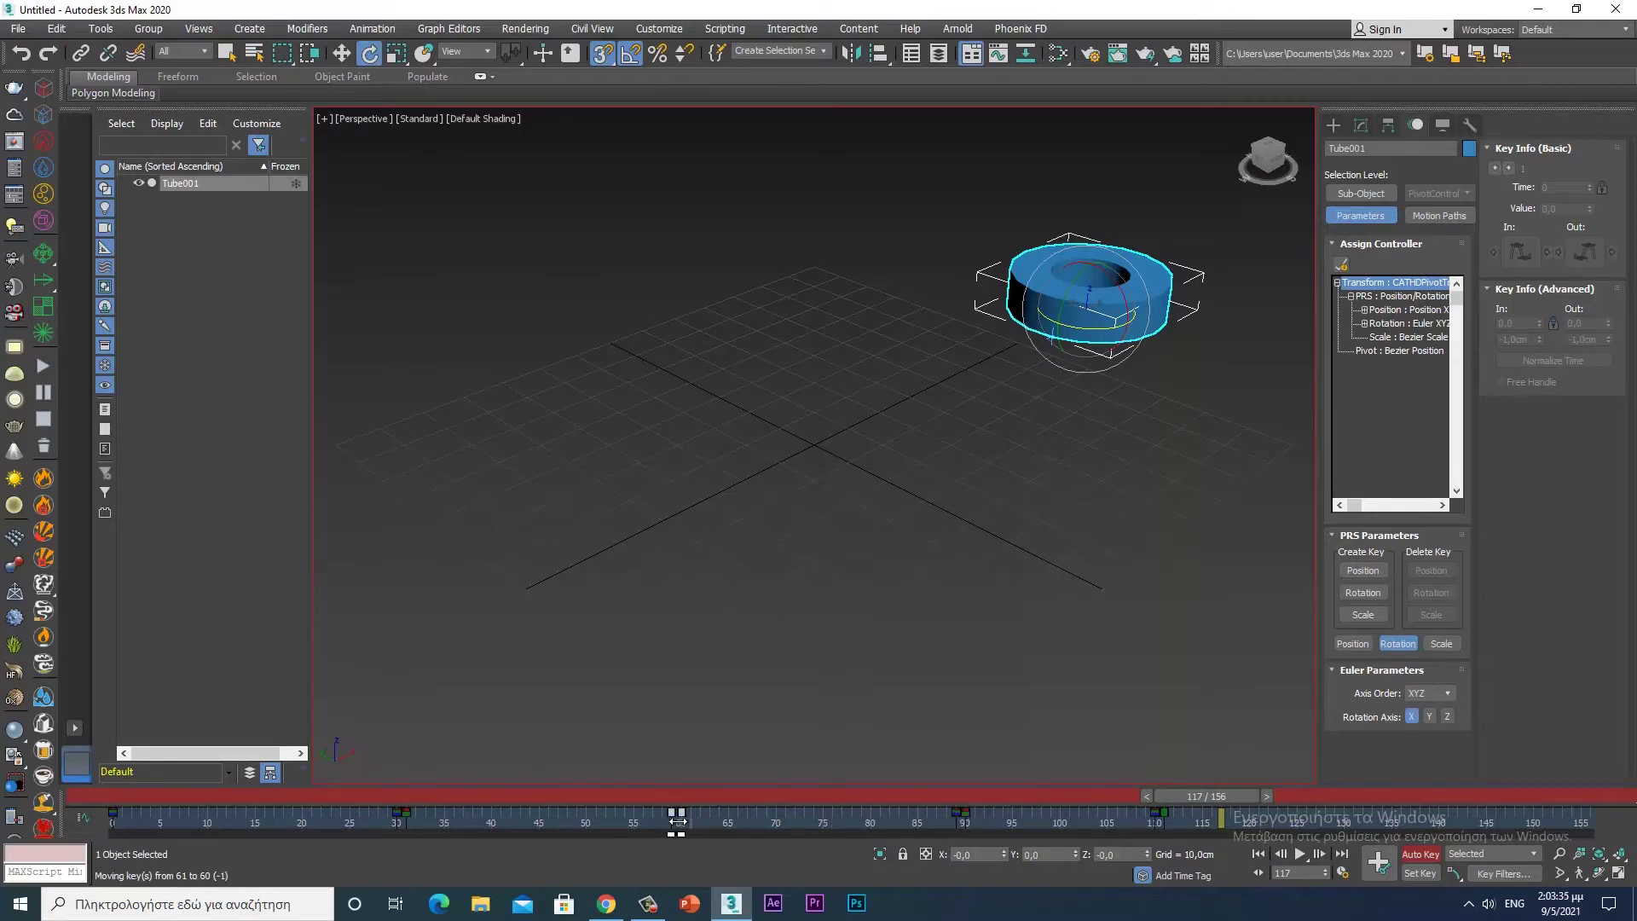
{"action": "left_click_drag", "start_coordinate": [406, 816], "coordinate": [398, 823]}
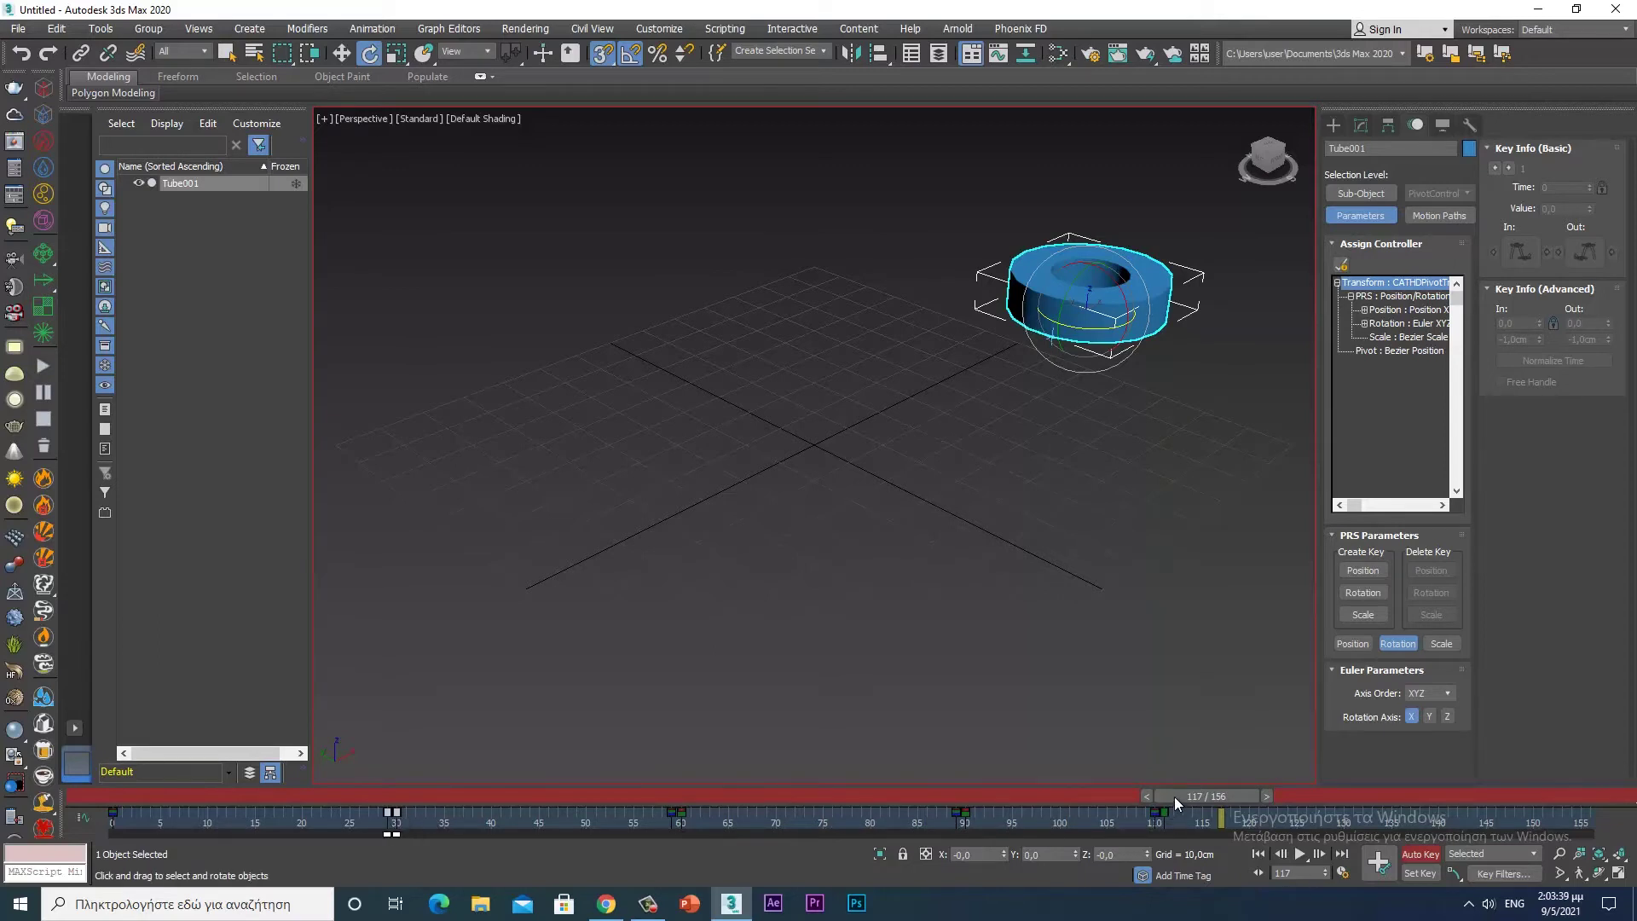
- Shift the later keys to frame 119 and scrub back through the animation
{"action": "left_click_drag", "start_coordinate": [1179, 814], "coordinate": [1092, 832]}
{"action": "left_click_drag", "start_coordinate": [1159, 815], "coordinate": [1241, 824]}
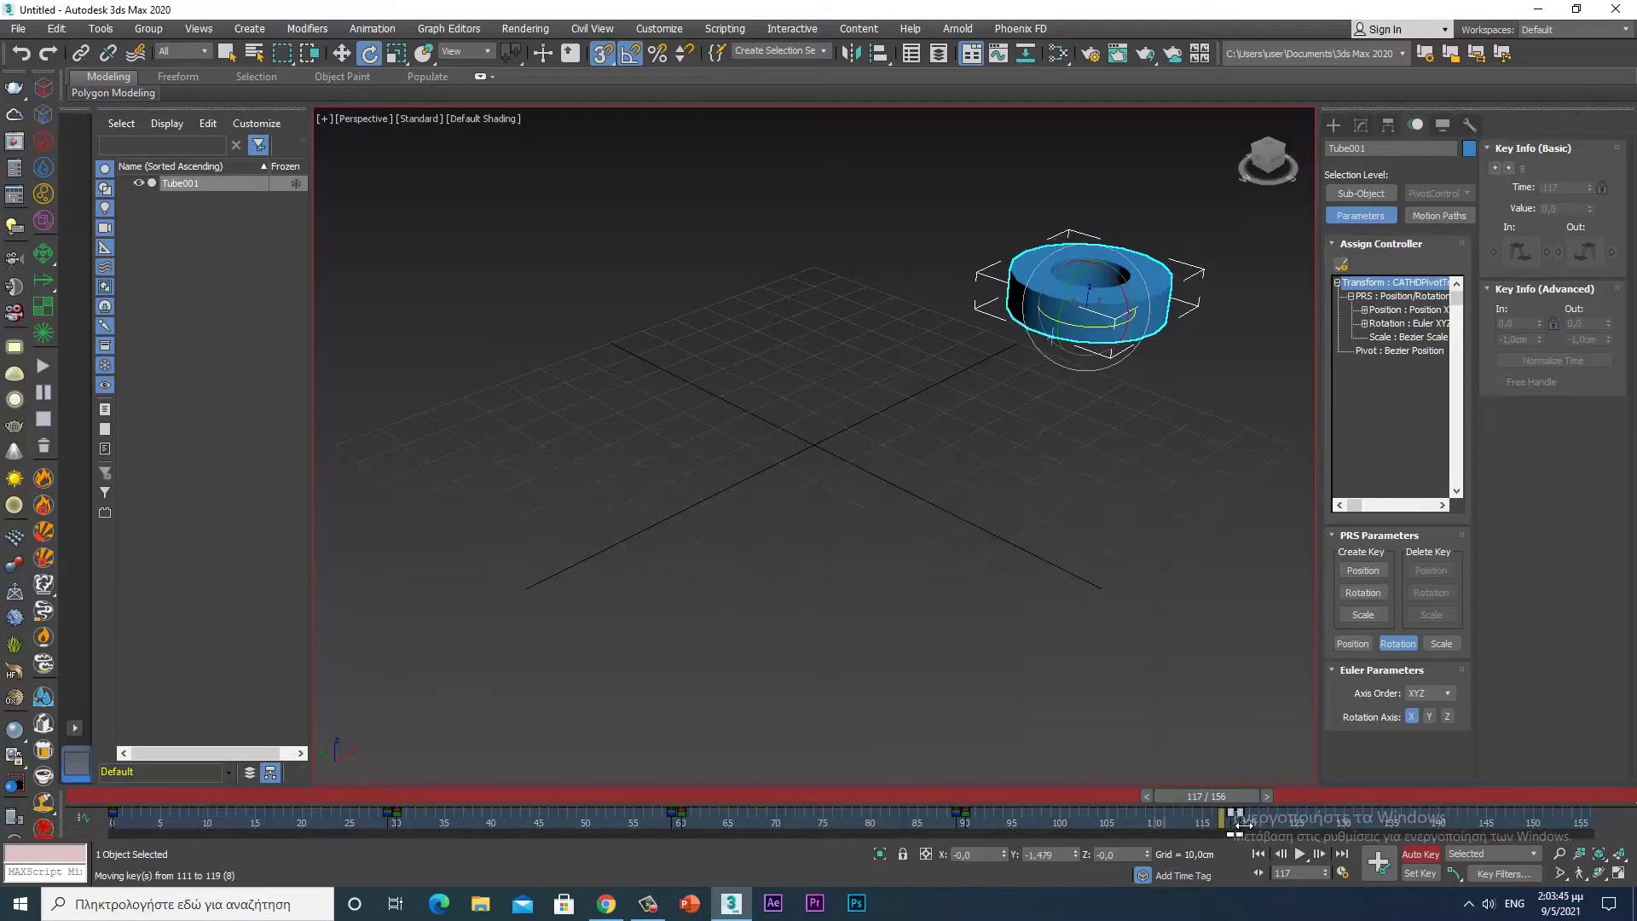
{"action": "mouse_move", "coordinate": [1242, 796]}
{"action": "left_mouse_down"}
{"action": "mouse_move", "coordinate": [578, 789]}
{"action": "mouse_move", "coordinate": [1348, 781]}
{"action": "mouse_move", "coordinate": [535, 829]}
{"action": "mouse_move", "coordinate": [128, 793]}
{"action": "mouse_move", "coordinate": [1475, 776]}
{"action": "mouse_move", "coordinate": [955, 800]}
{"action": "mouse_move", "coordinate": [94, 800]}
{"action": "left_mouse_up"}
- Play the tube's tumbling animation from frame 0, stop at frame 150, and show four viewports
{"action": "key", "text": "e"}
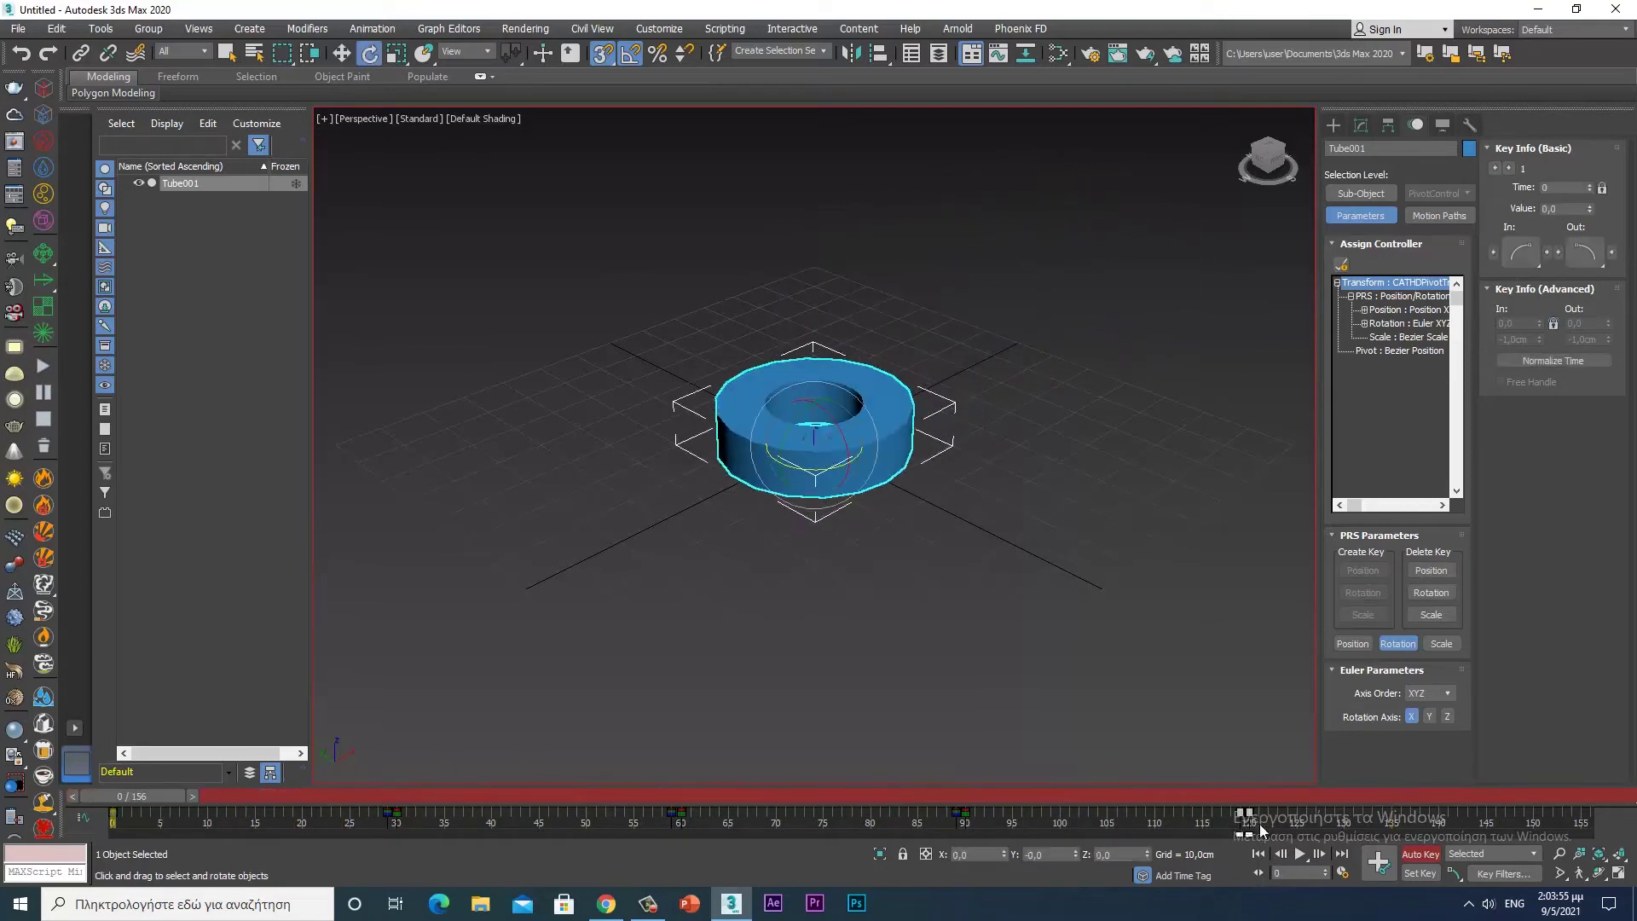
{"action": "left_click", "coordinate": [1302, 856]}
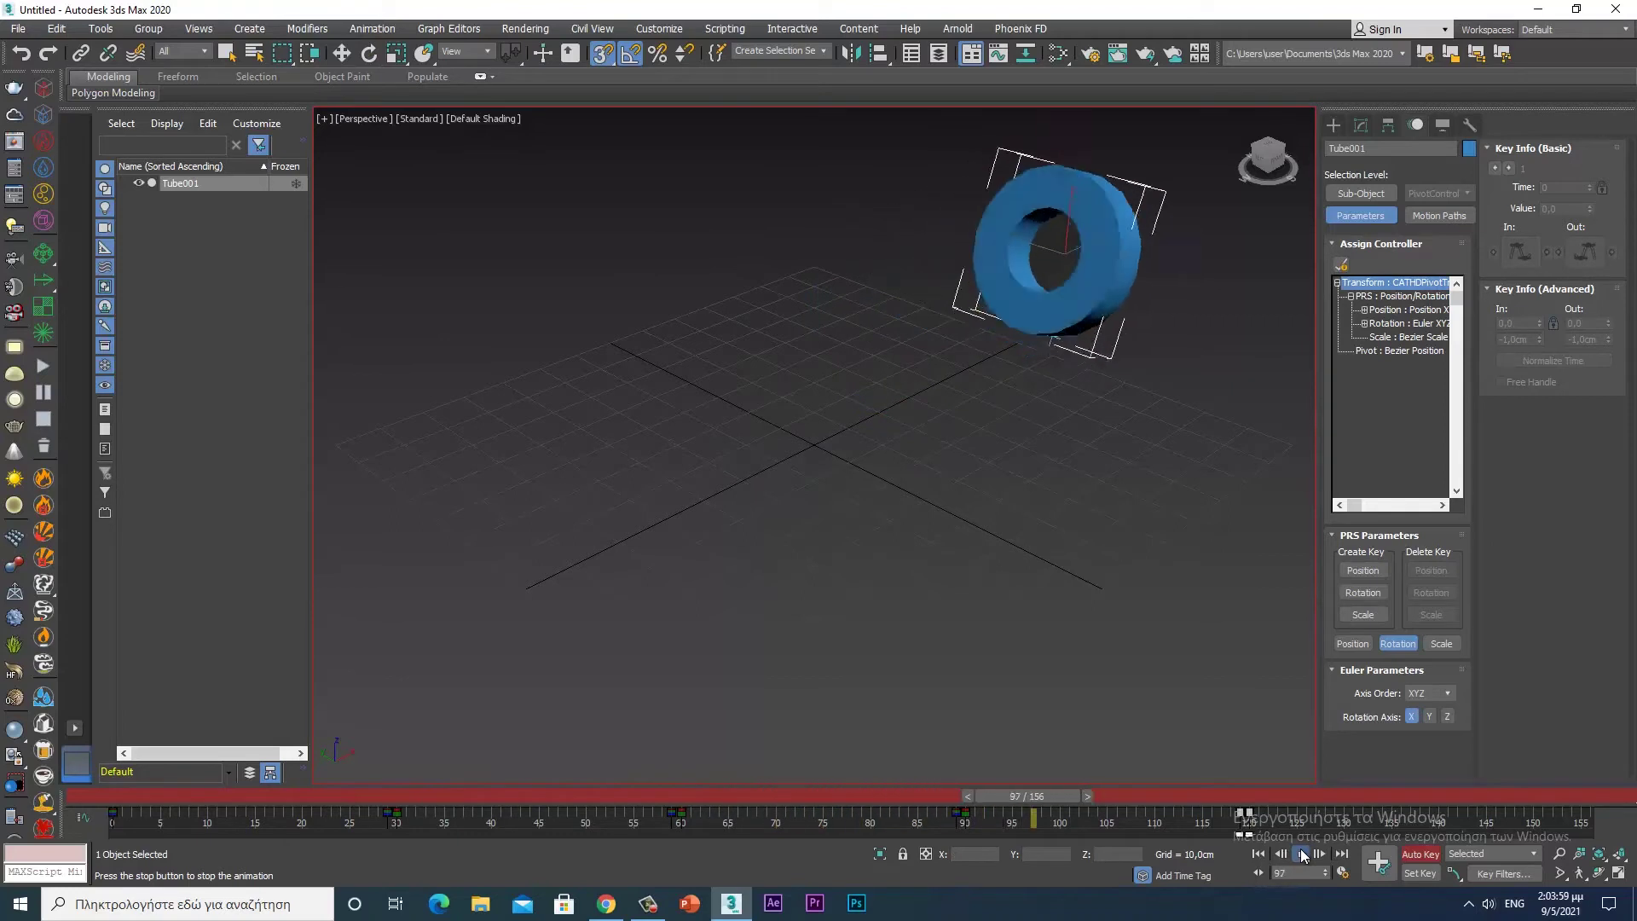
{"action": "left_click", "coordinate": [1302, 855]}
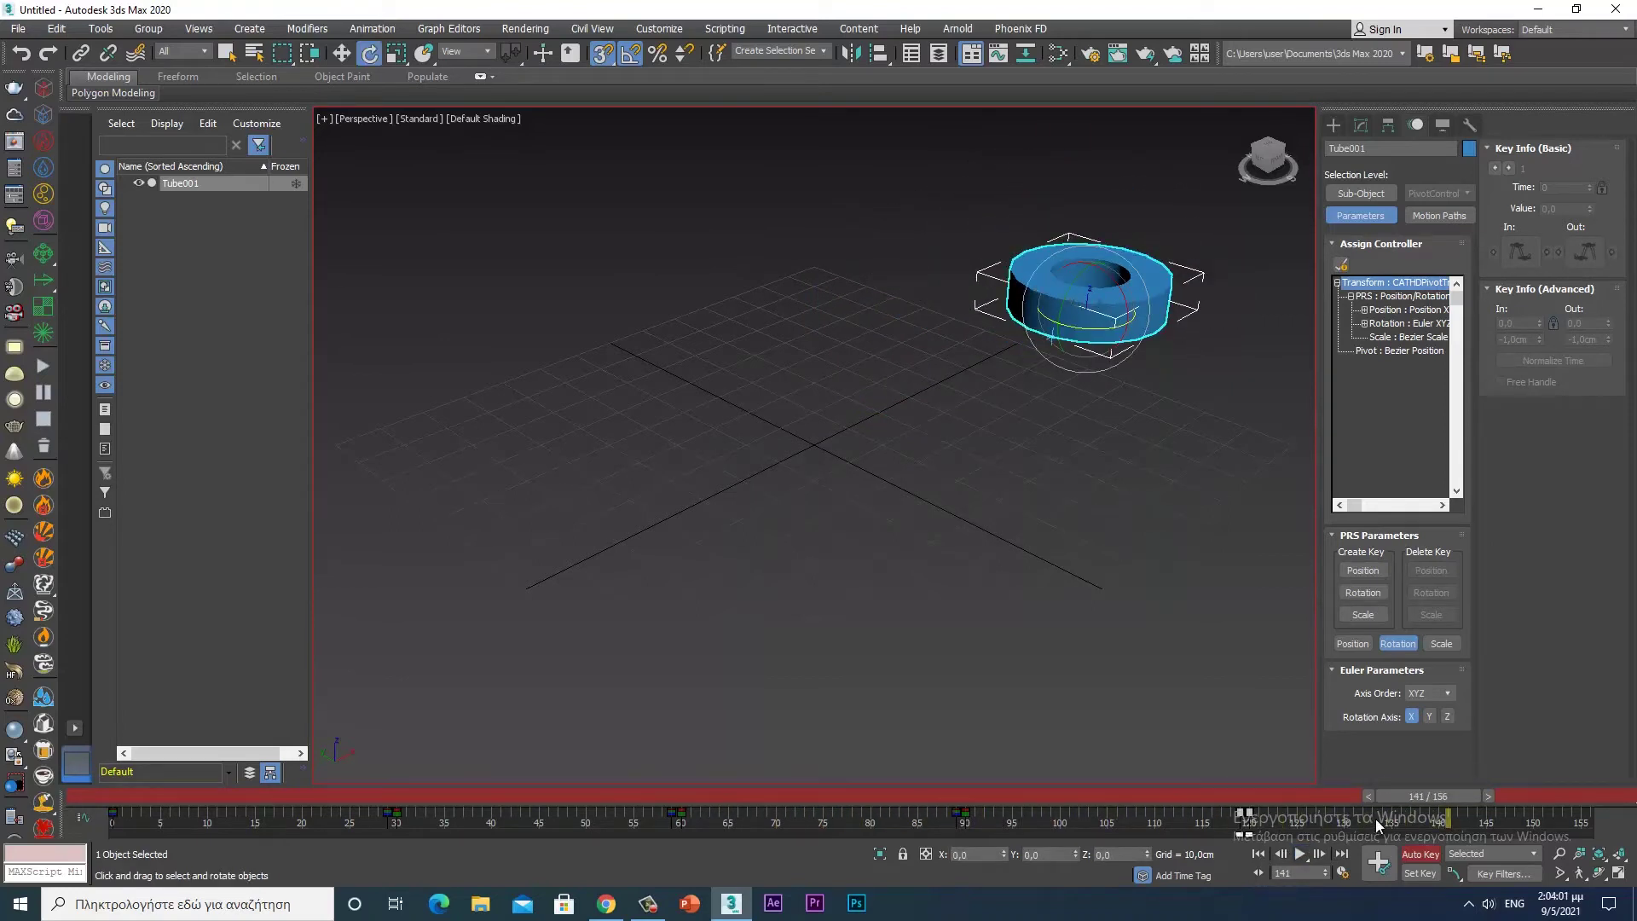
{"action": "left_click_drag", "start_coordinate": [1389, 795], "coordinate": [1476, 795]}
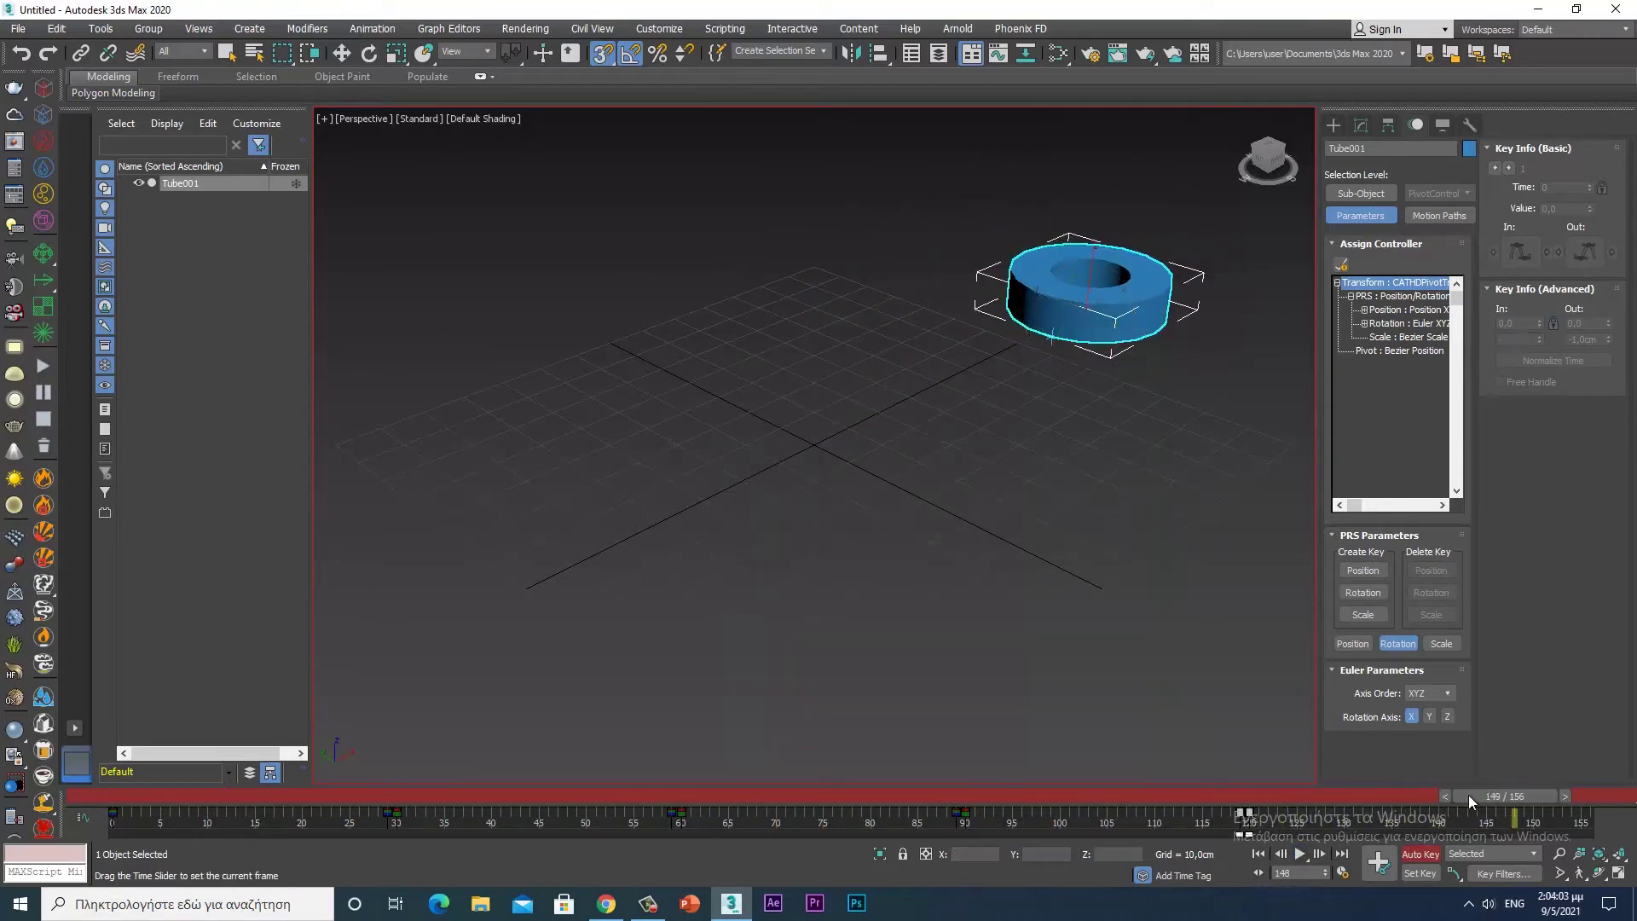
{"action": "key", "text": "alt+w"}
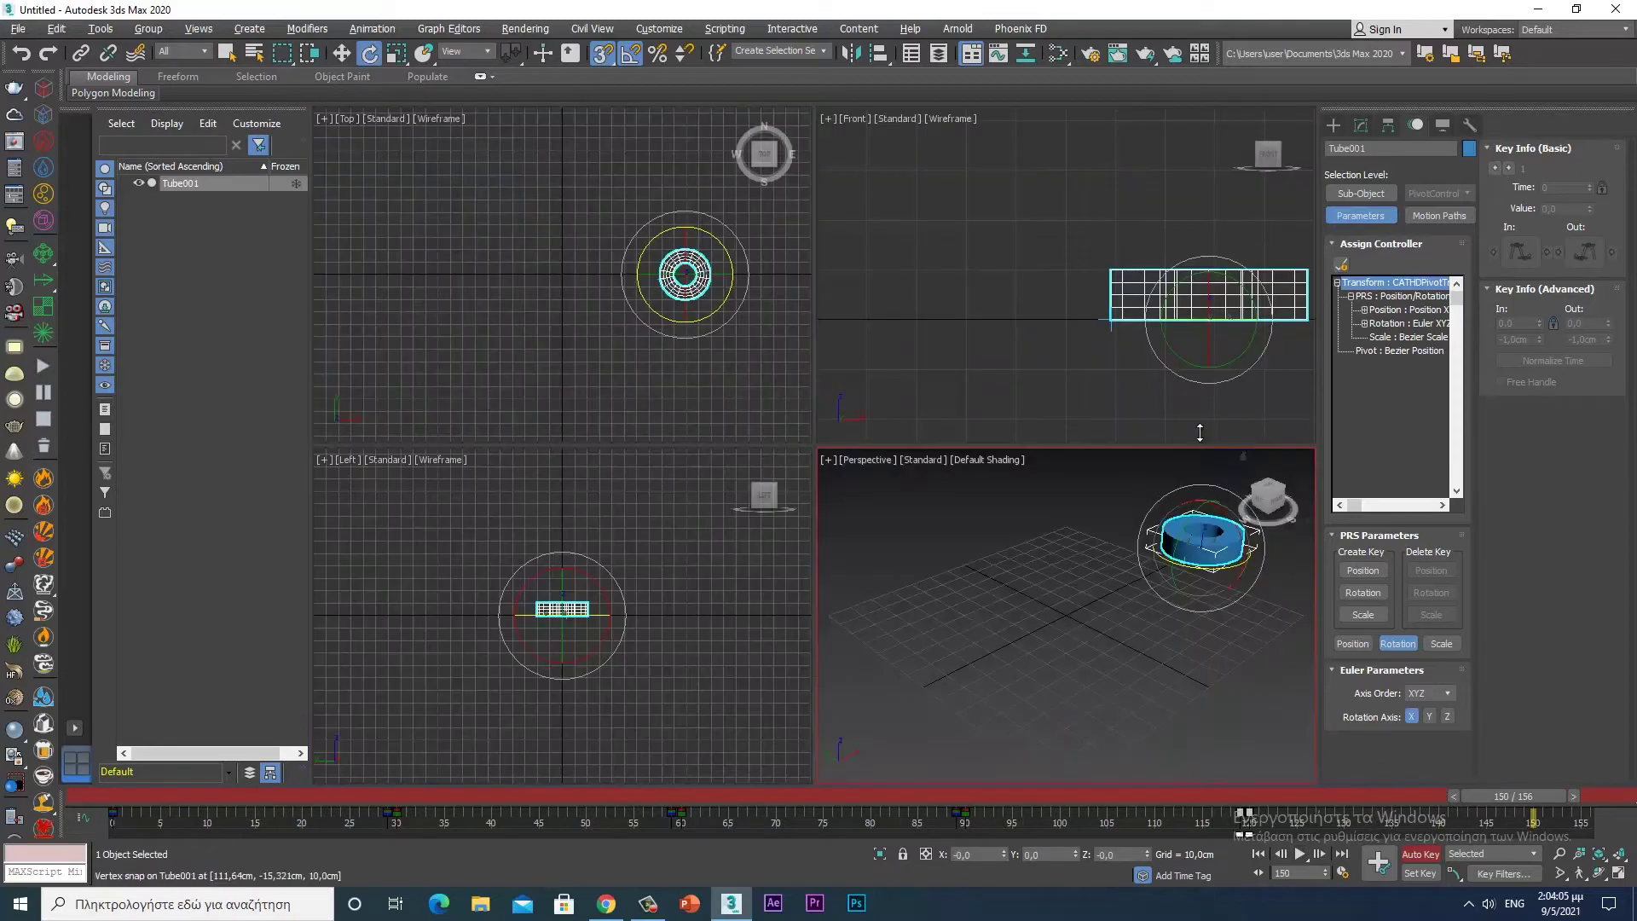
- In the maximized Front view, key the tube standing upright with a 90° turn at frame 150
{"action": "key", "text": "alt+w"}
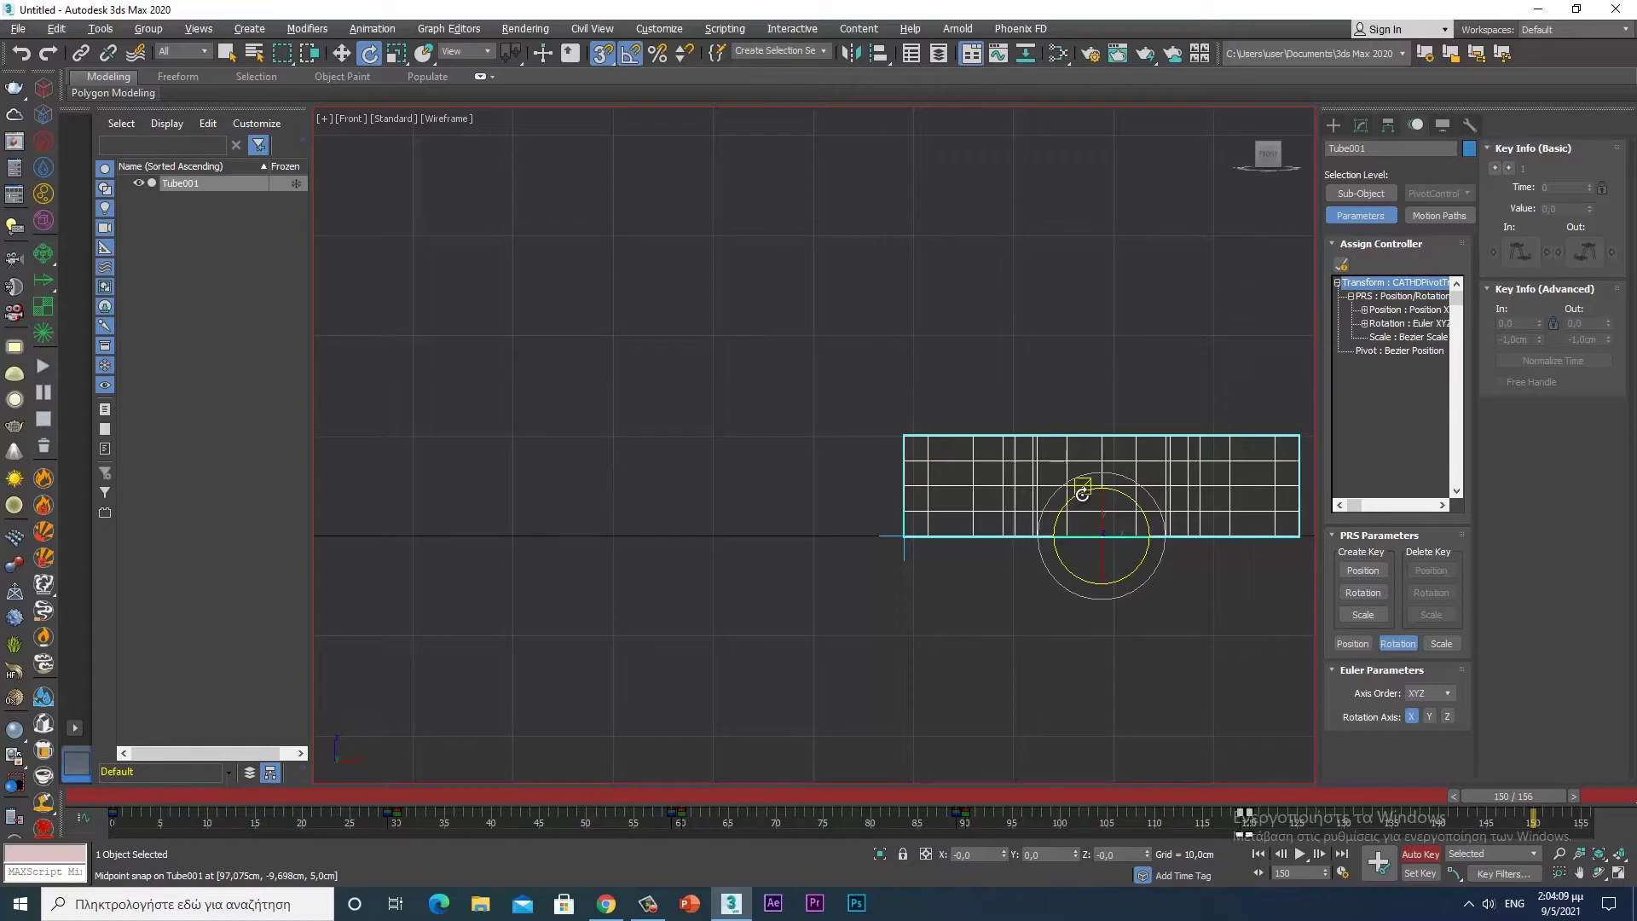
{"action": "left_click_drag", "start_coordinate": [1082, 493], "coordinate": [982, 487]}
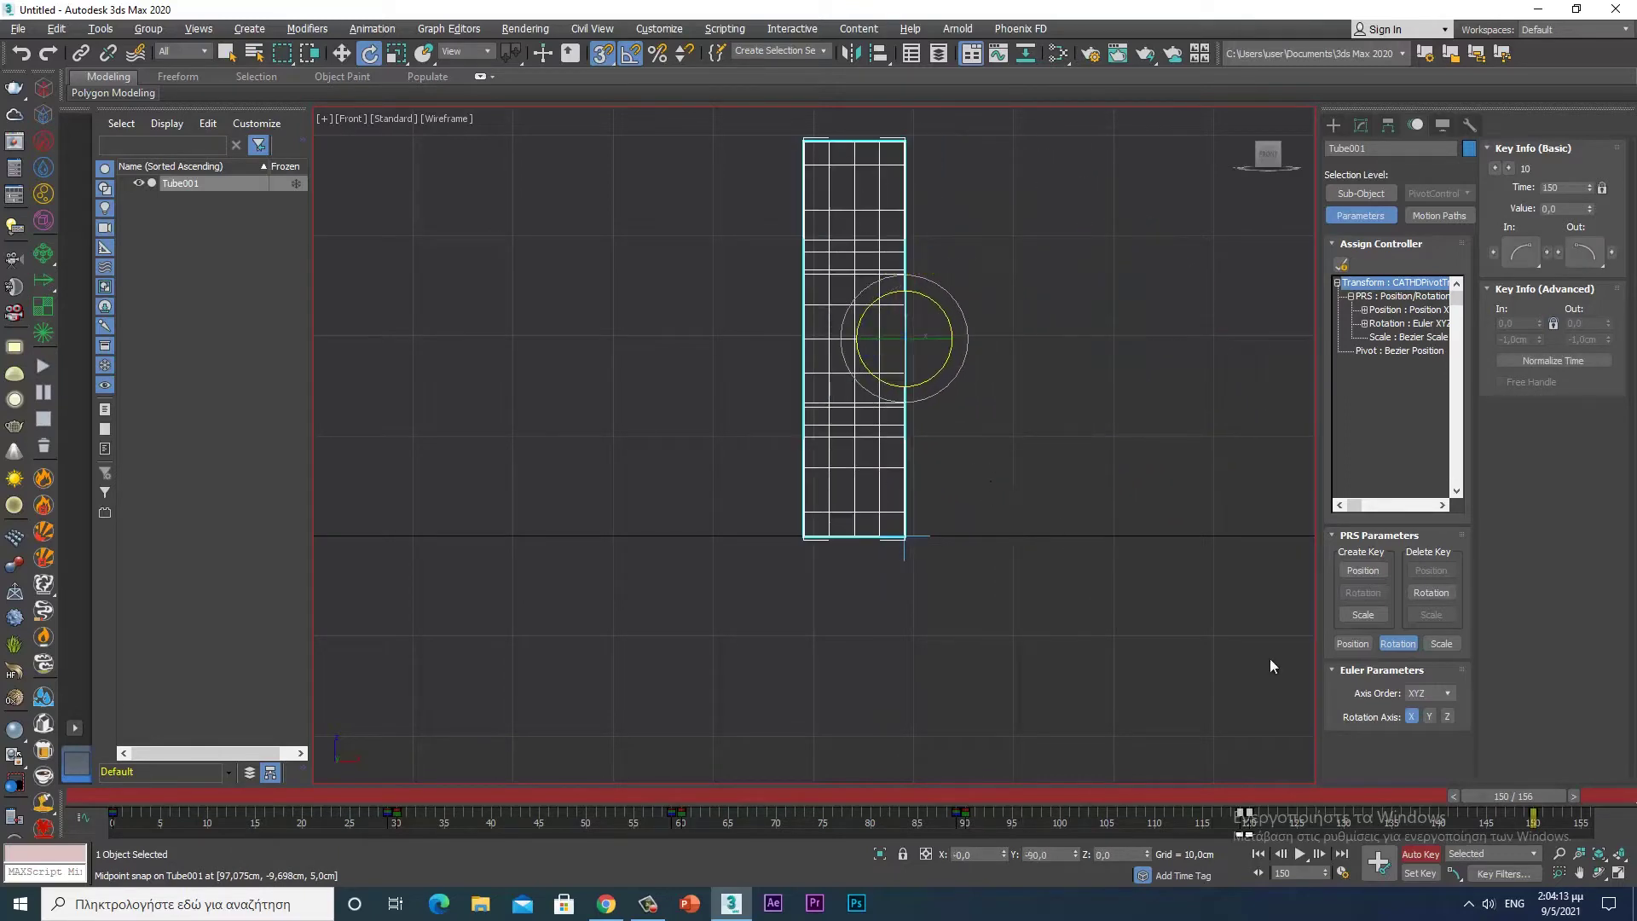
{"action": "left_click", "coordinate": [1282, 854]}
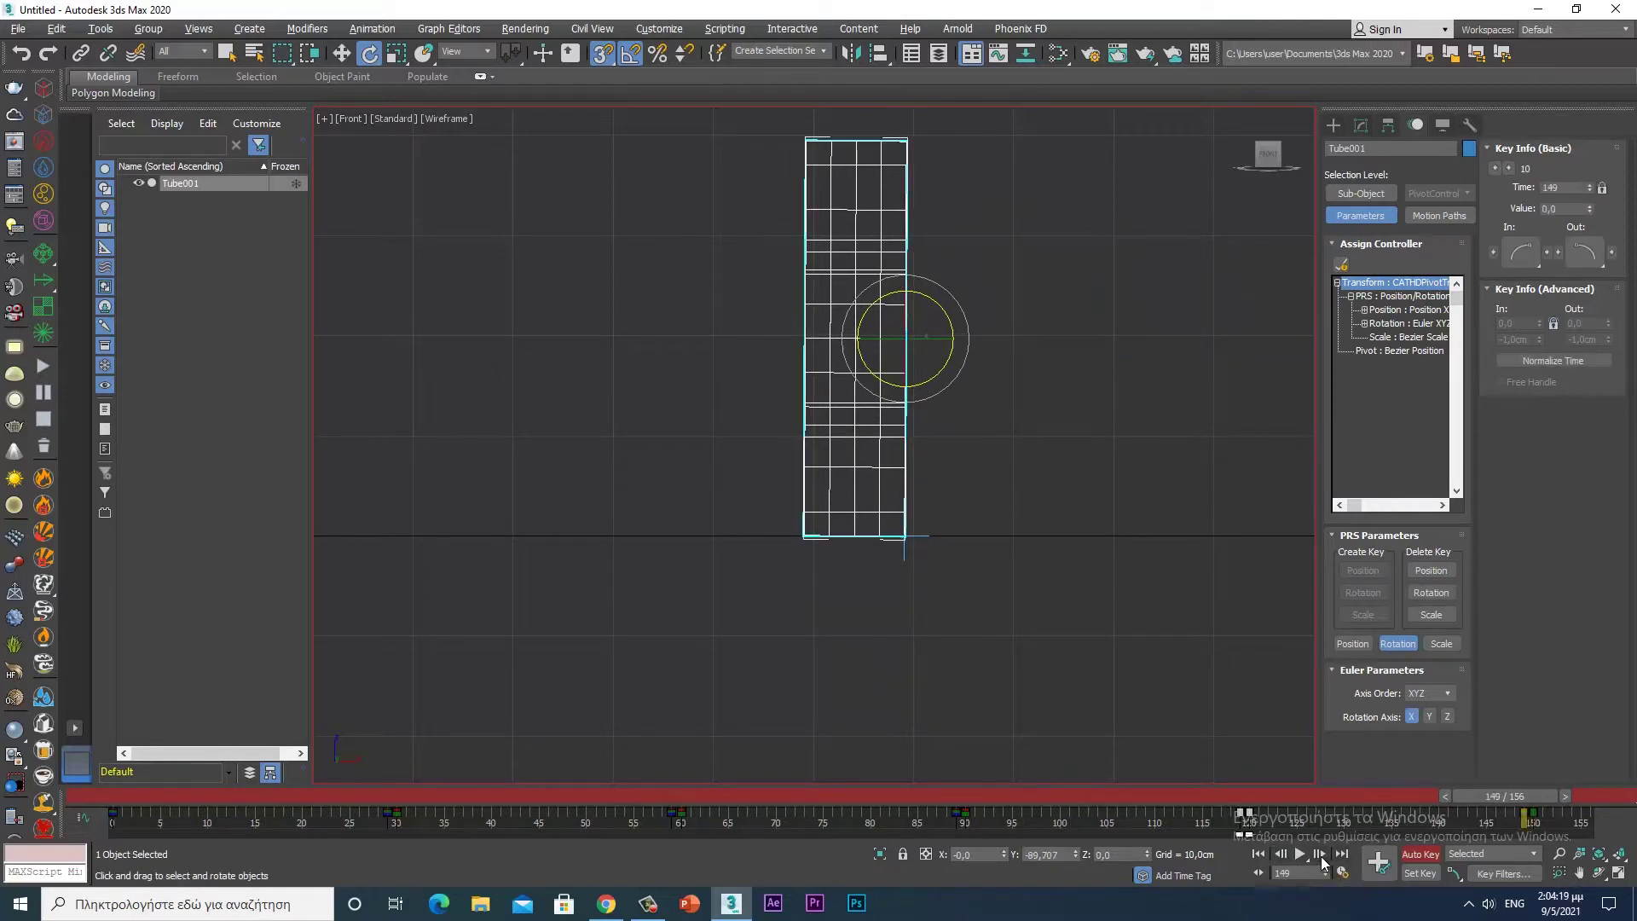
{"action": "left_click", "coordinate": [1322, 858]}
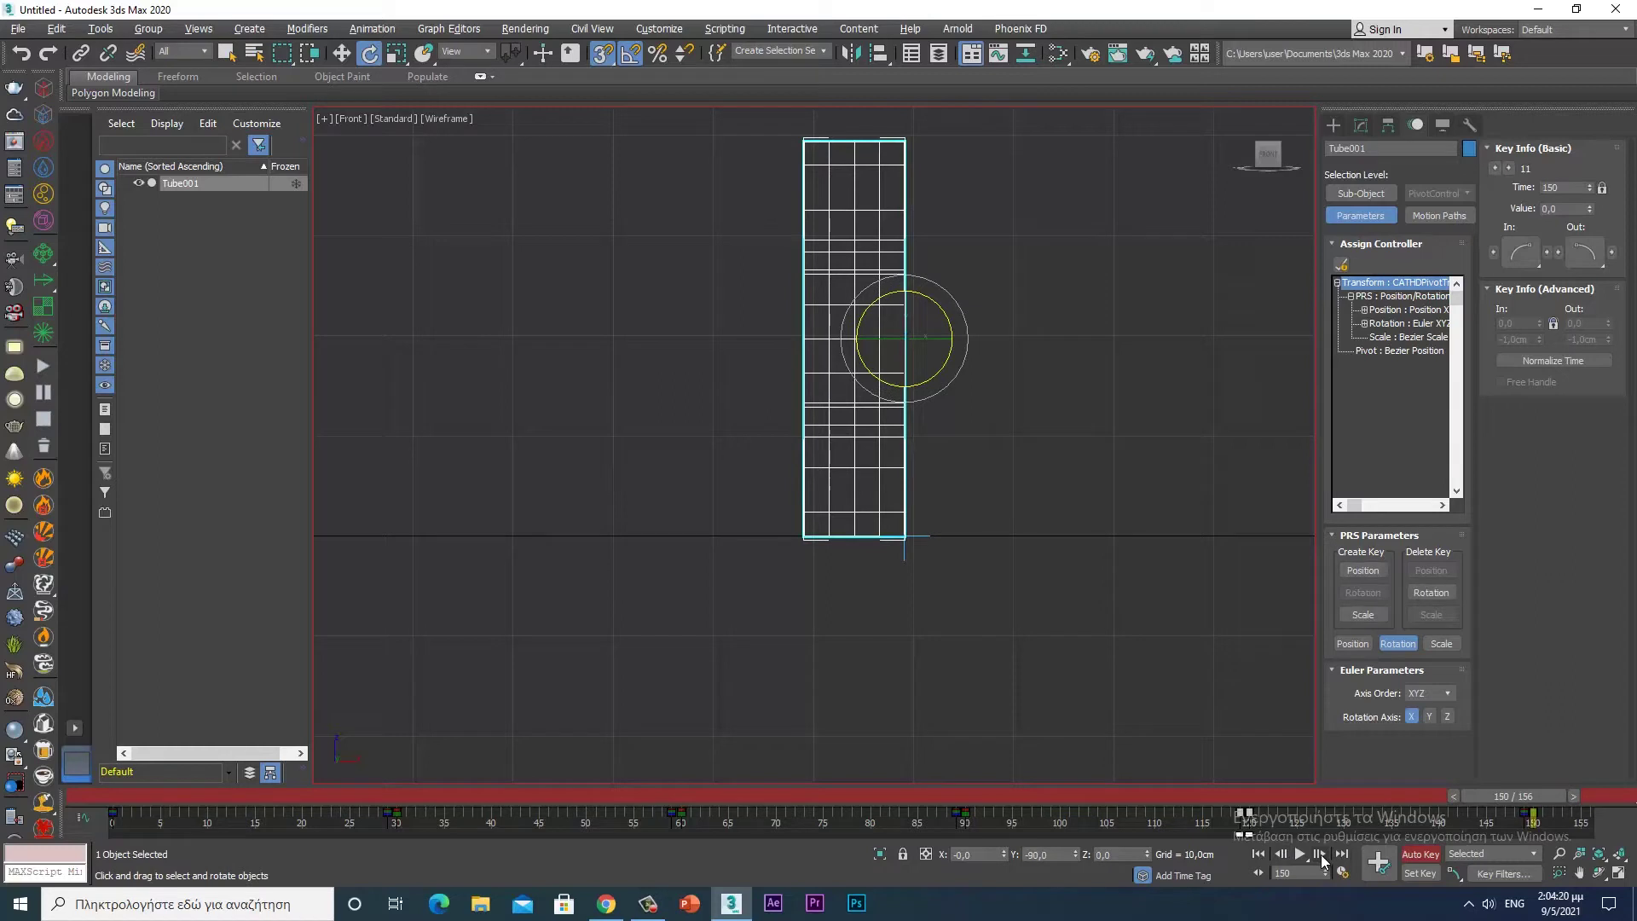
- Snap the tube's pivot to its bottom-left corner and extend the animation to 246 frames
{"action": "left_click", "coordinate": [1362, 195]}
{"action": "left_click_drag", "start_coordinate": [906, 536], "coordinate": [808, 539]}
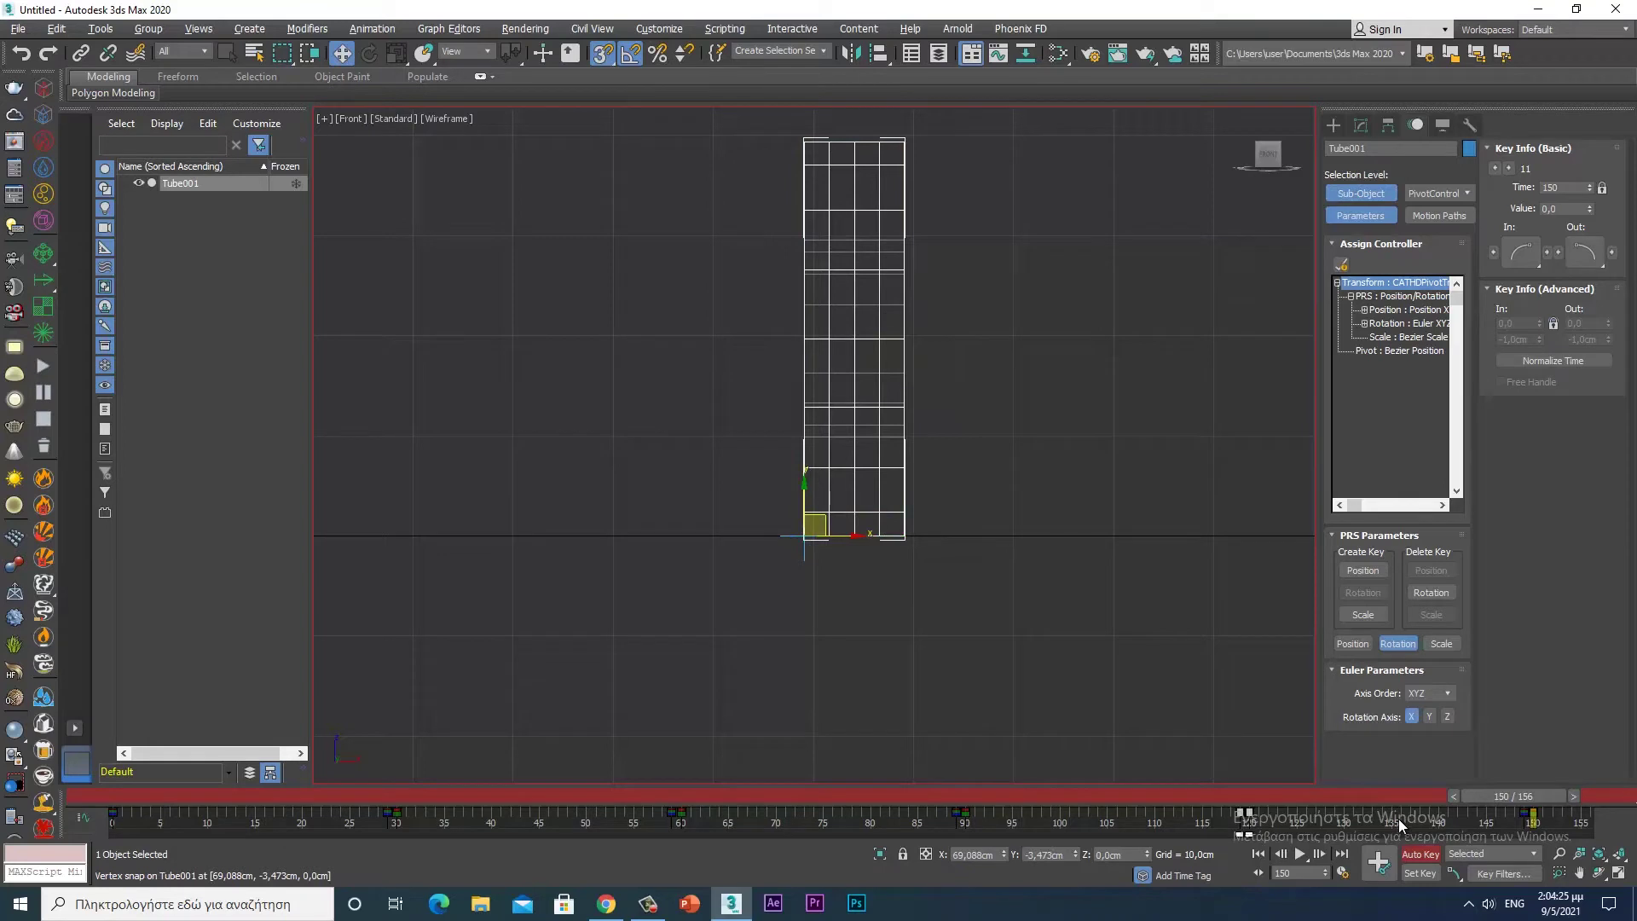
{"action": "right_click_drag", "start_coordinate": [1389, 822], "coordinate": [539, 783], "text": "ctrl+alt"}
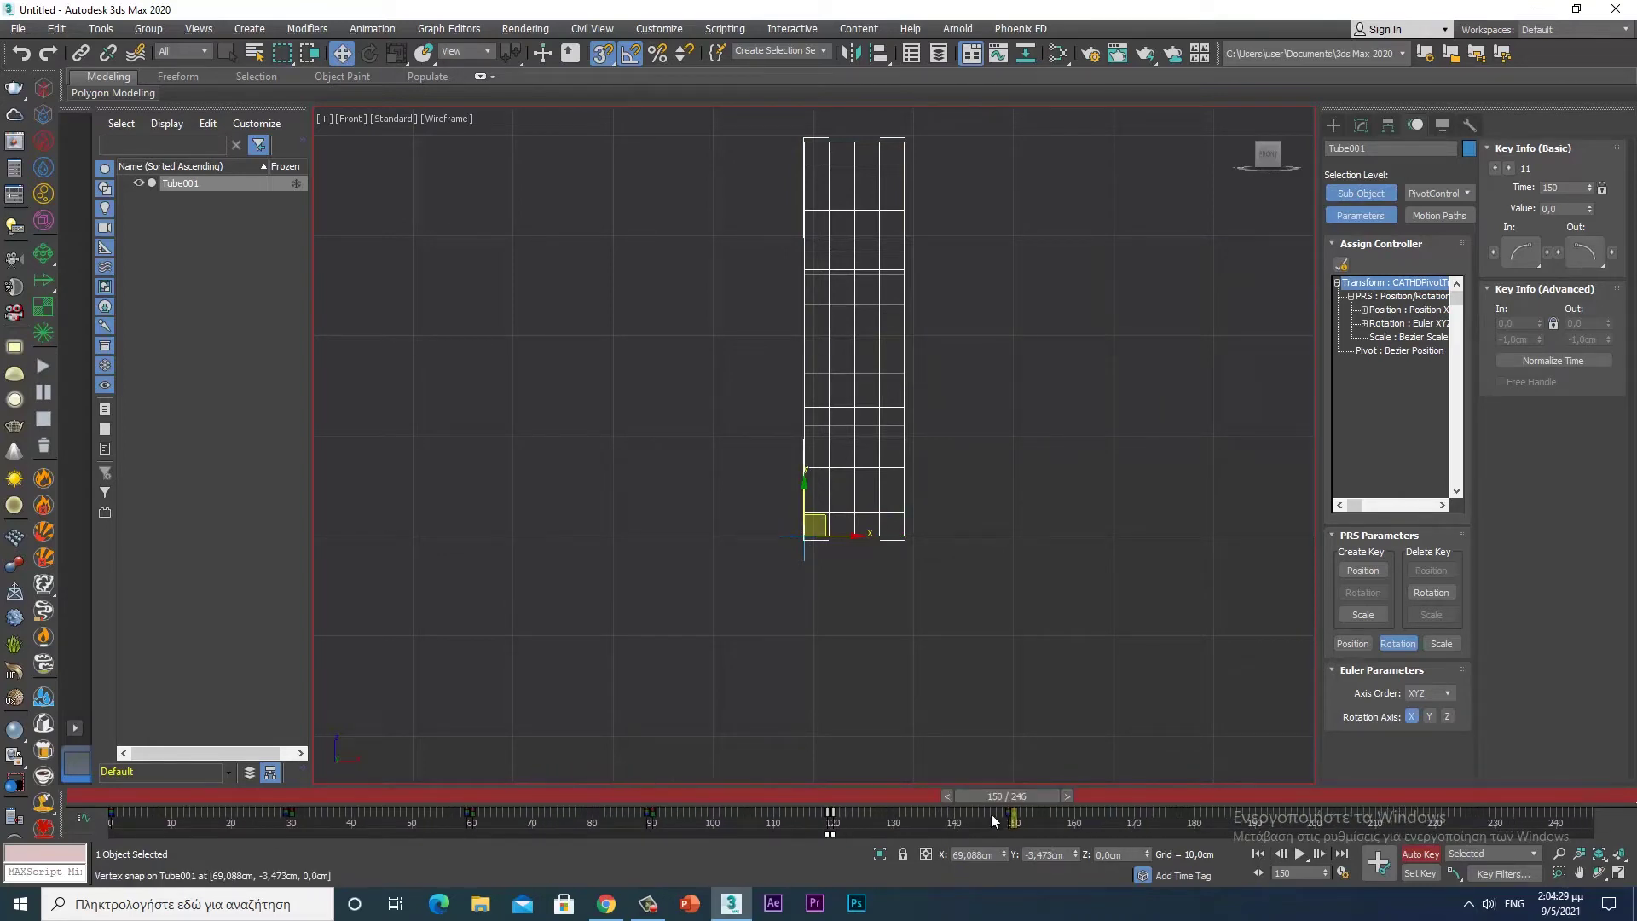
- At frame 180, key the tube tipping another 90° to lie flat on its side
{"action": "left_click_drag", "start_coordinate": [1025, 797], "coordinate": [1205, 784]}
{"action": "key", "text": "w"}
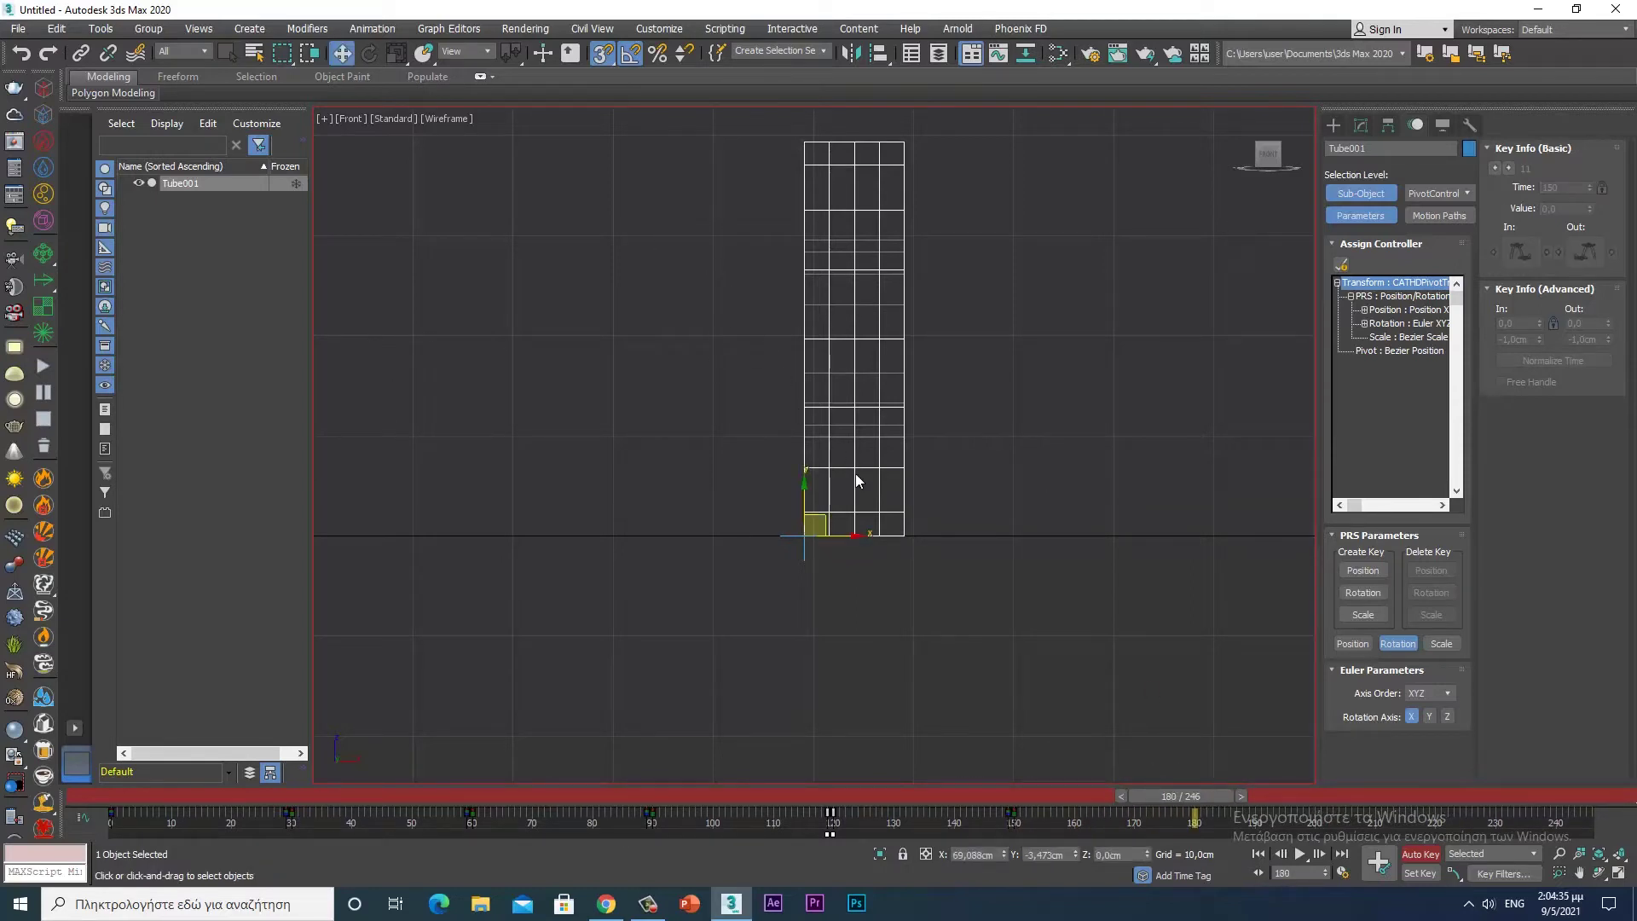
{"action": "left_click", "coordinate": [1368, 194]}
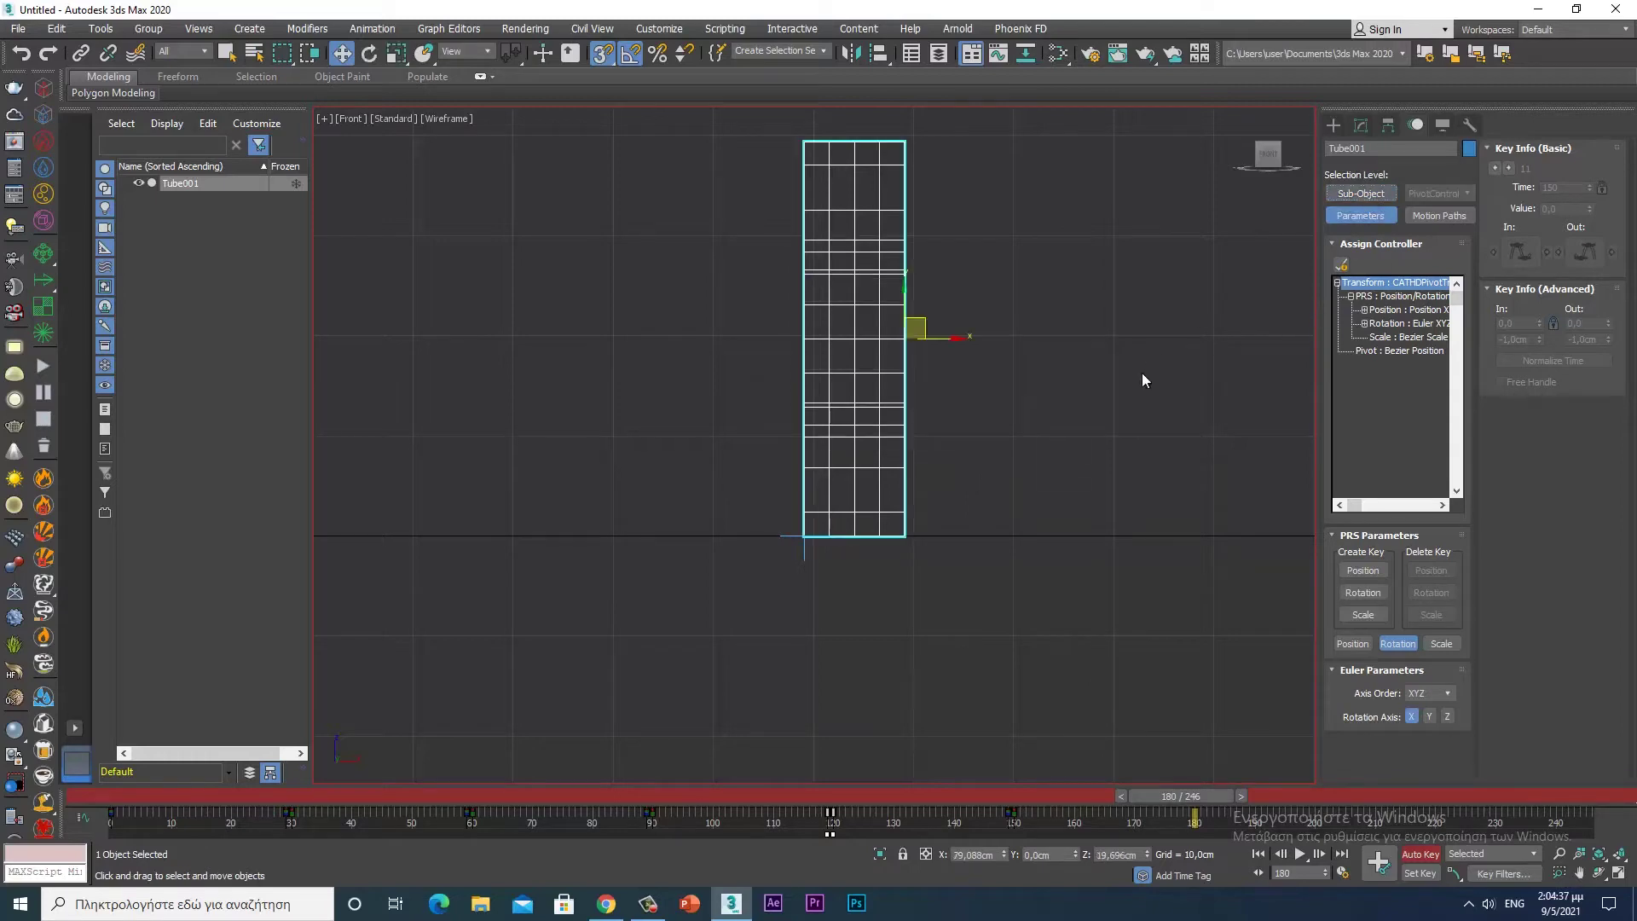
{"action": "key", "text": "e"}
{"action": "left_click_drag", "start_coordinate": [876, 321], "coordinate": [770, 336]}
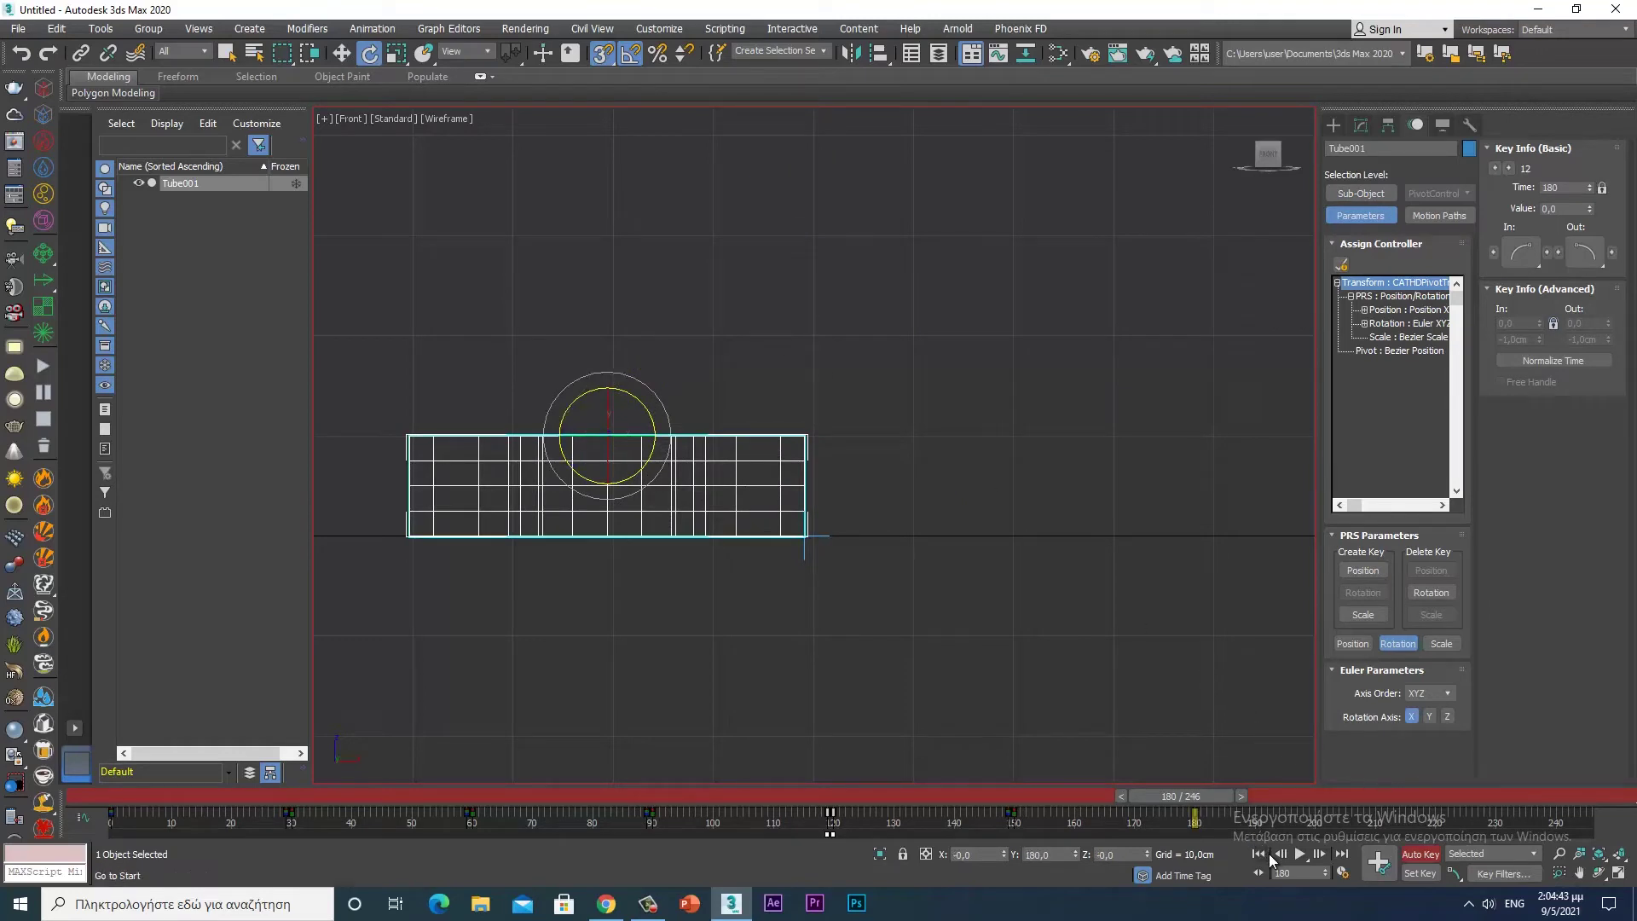
{"action": "left_click", "coordinate": [1285, 855]}
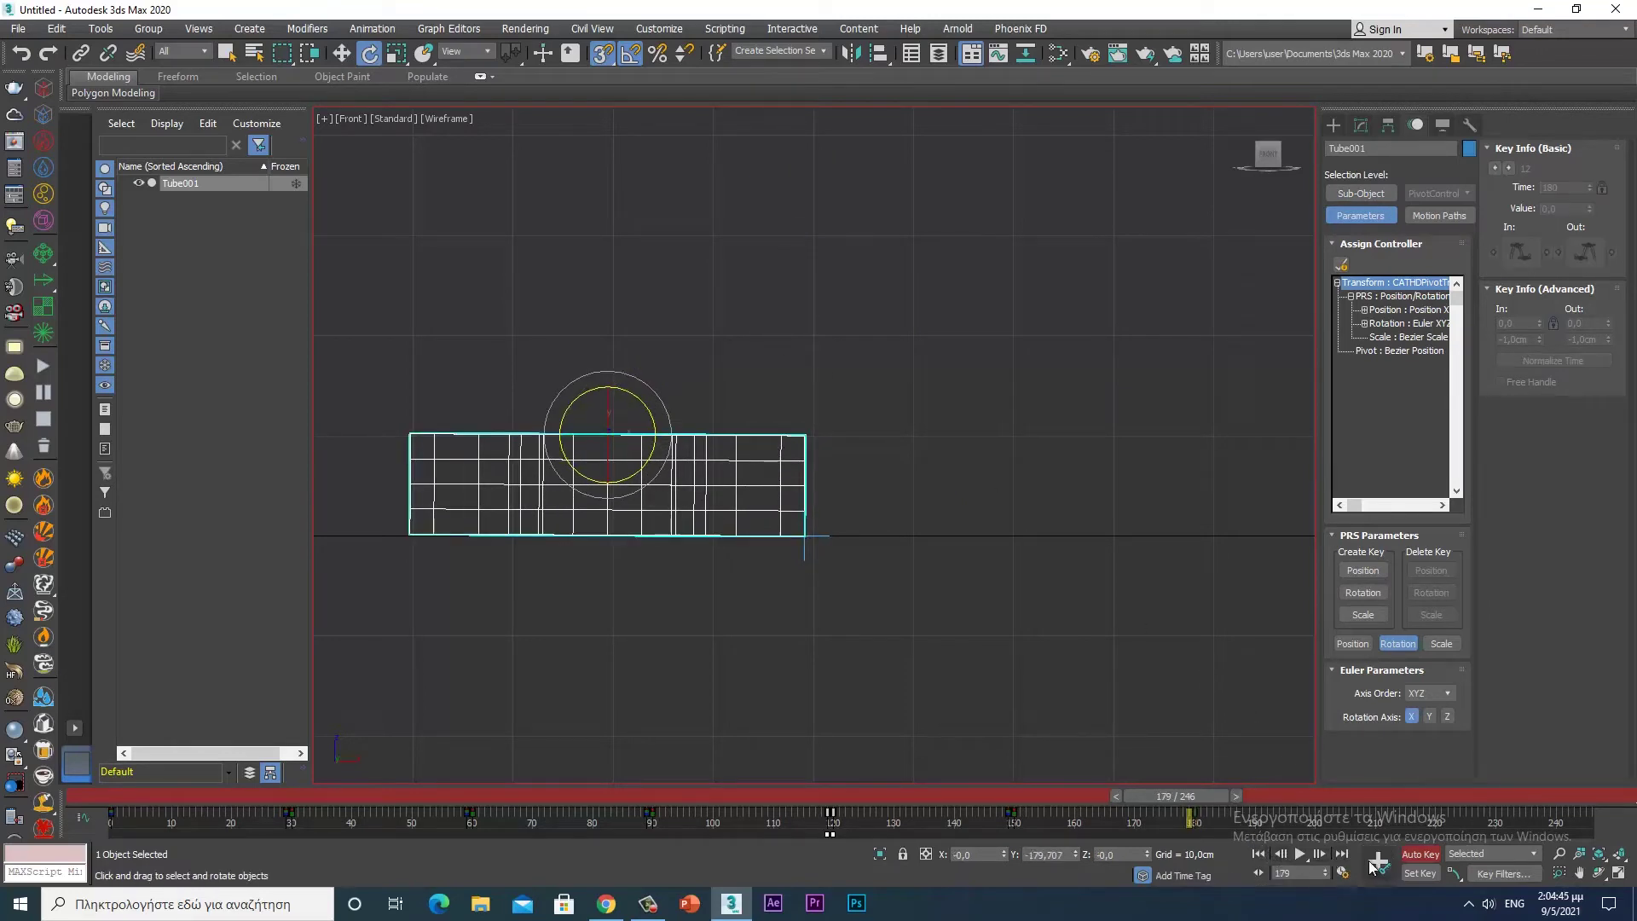
{"action": "left_click", "coordinate": [1320, 854]}
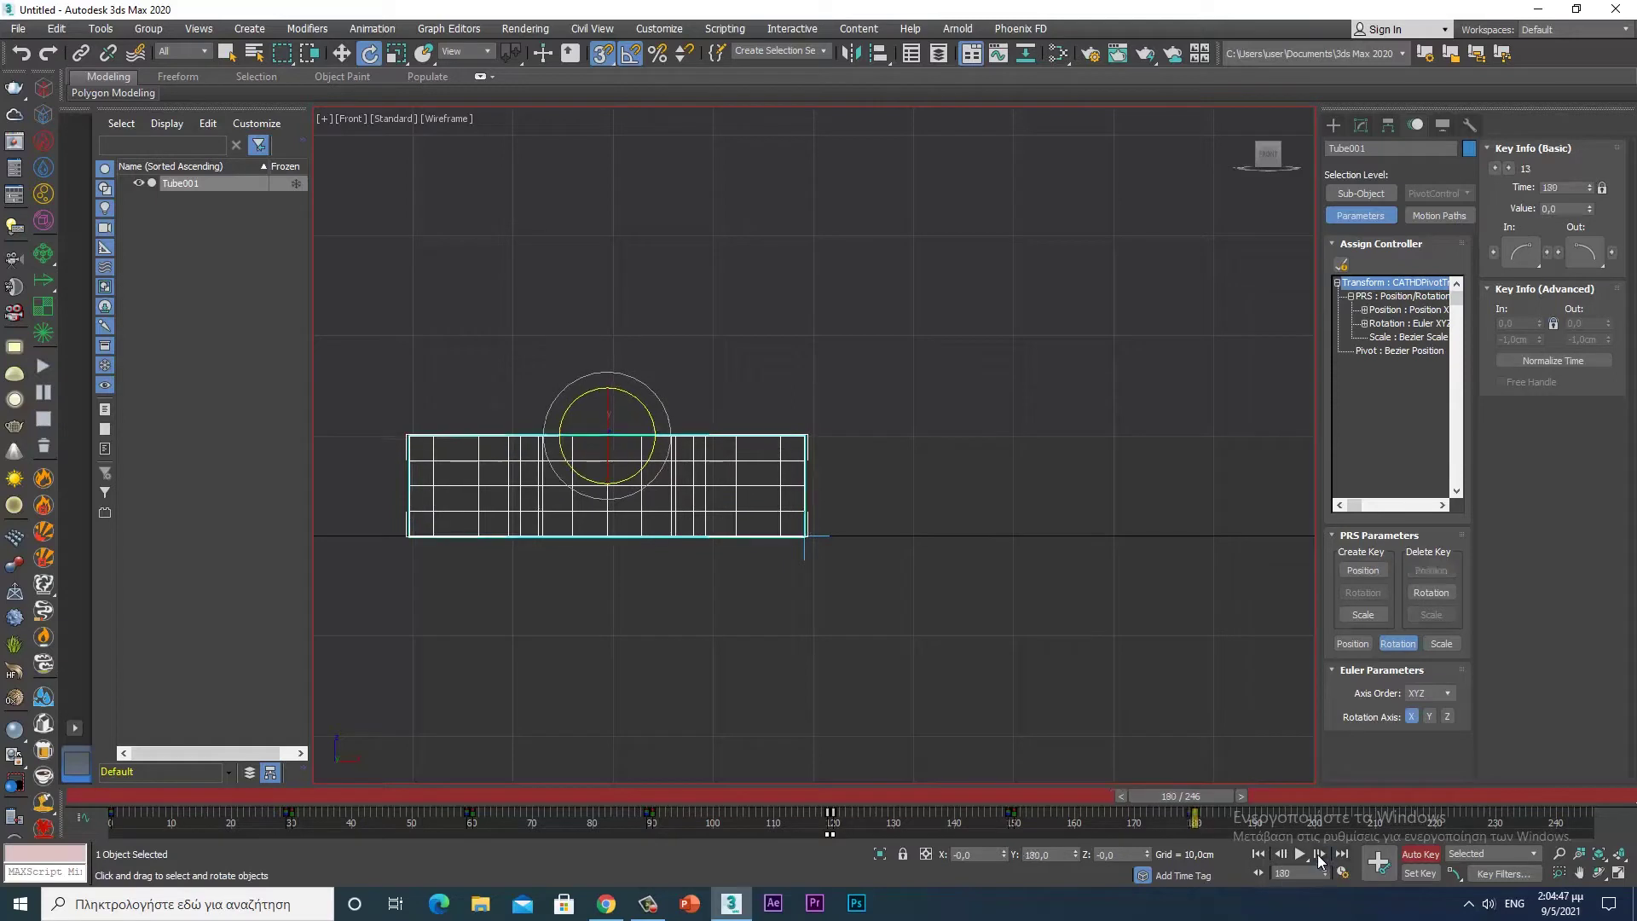
- Move the tube's pivot to its bottom-left corner in the Front view
{"action": "left_click", "coordinate": [1360, 193]}
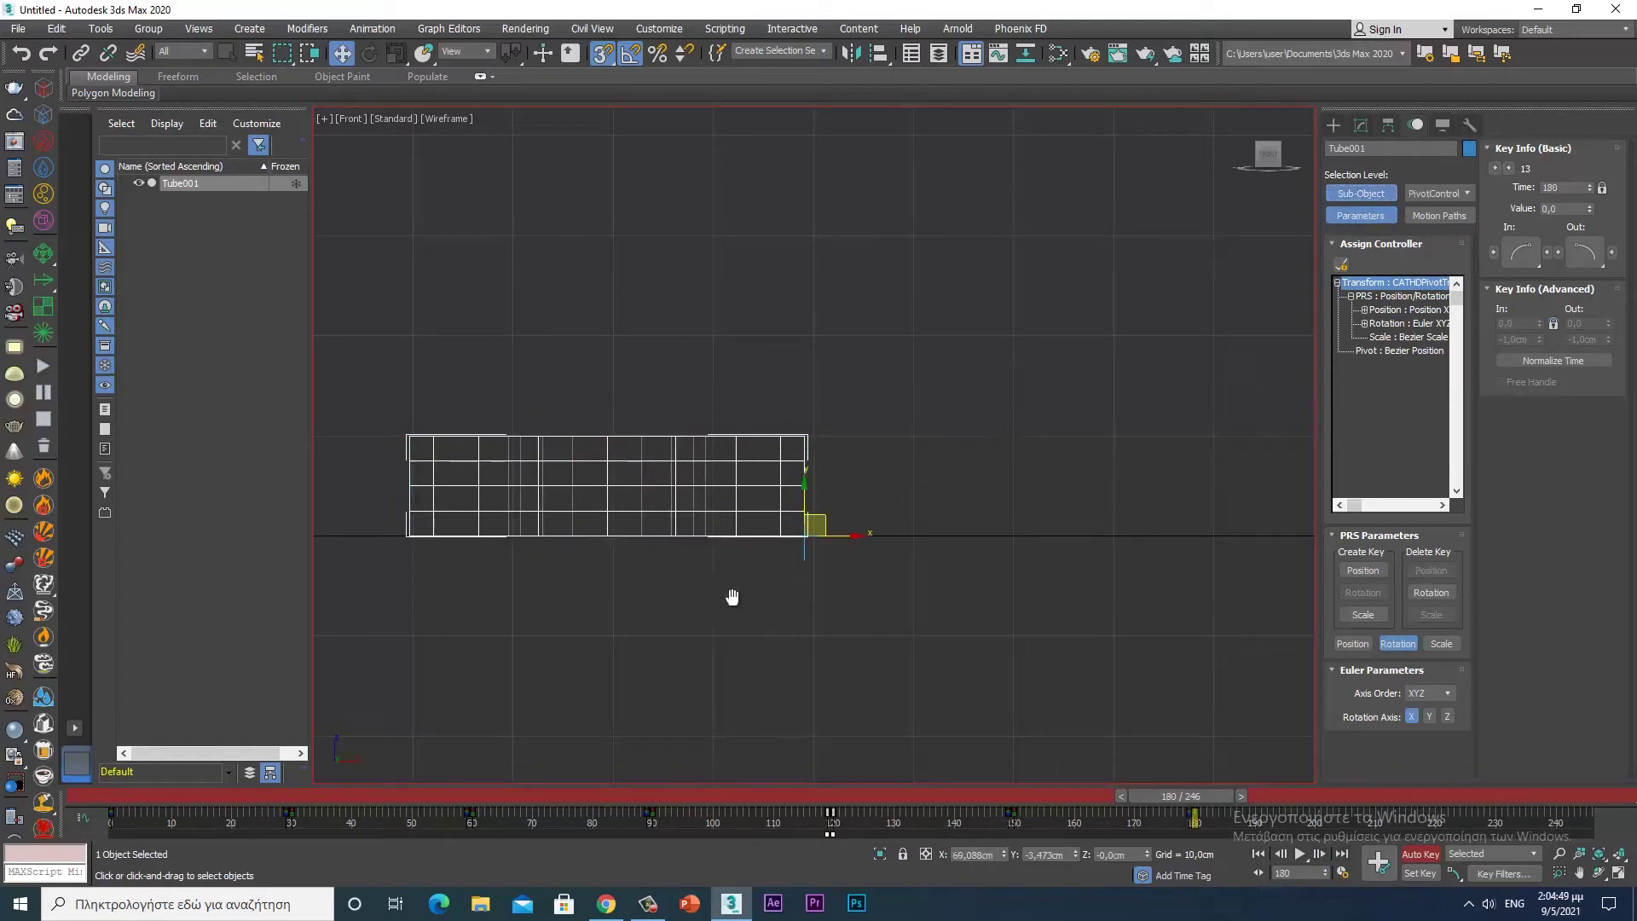
{"action": "middle_click_drag", "start_coordinate": [821, 589], "coordinate": [1094, 586]}
{"action": "left_click_drag", "start_coordinate": [1086, 532], "coordinate": [685, 542]}
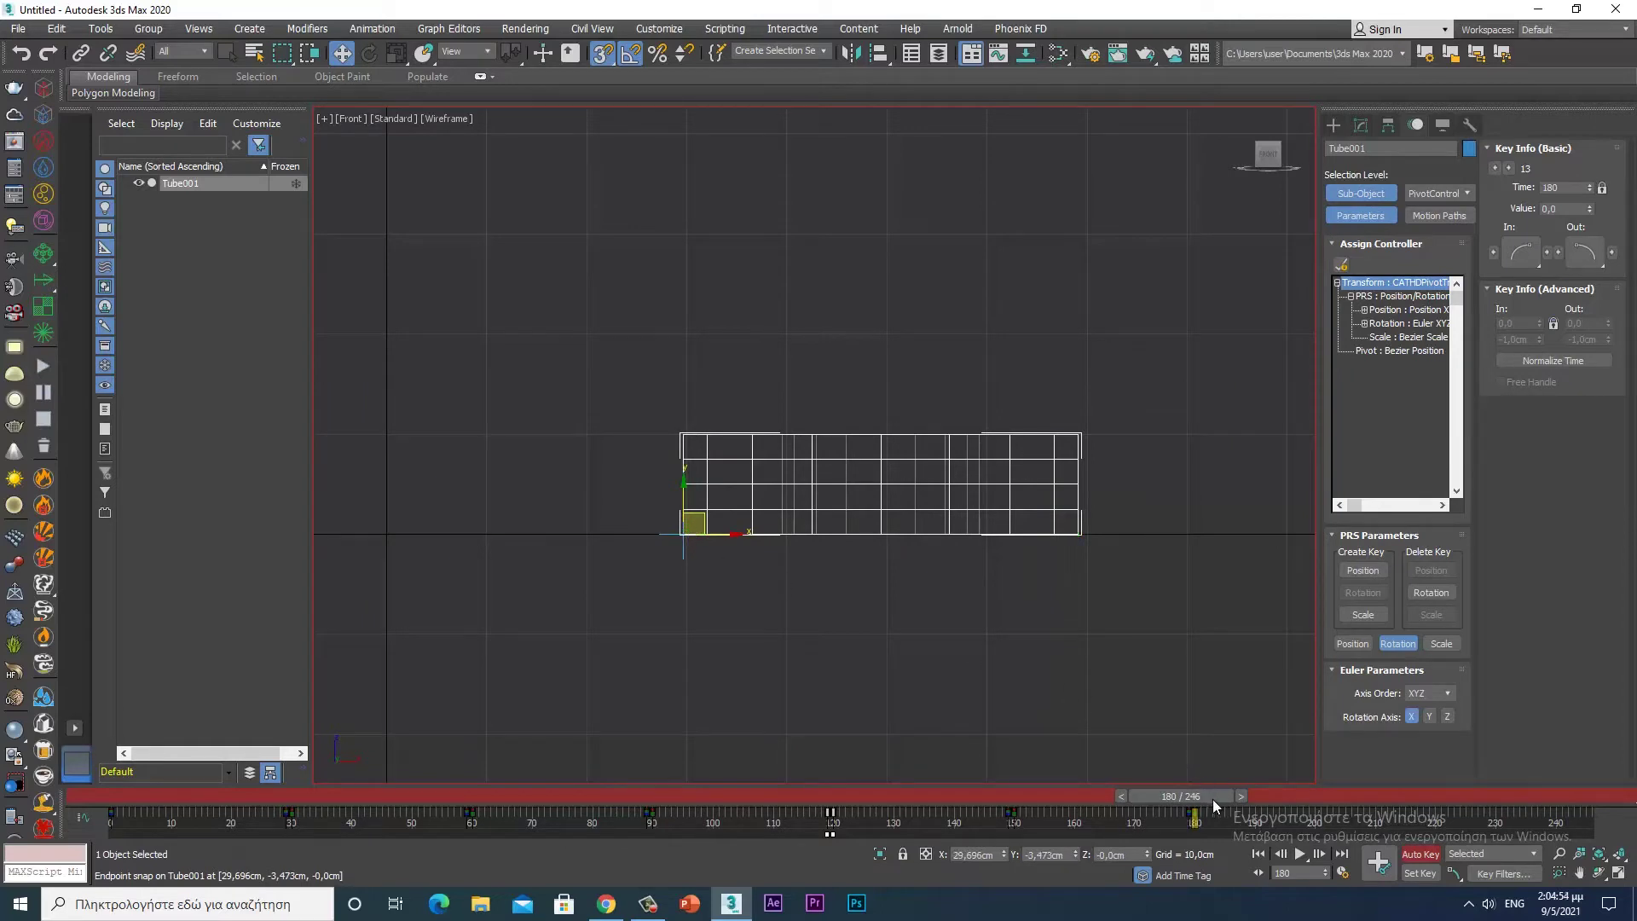
- At frame 210, key the tube rolling 90° back upright, checking against frame 209
{"action": "left_click_drag", "start_coordinate": [1213, 800], "coordinate": [1392, 796]}
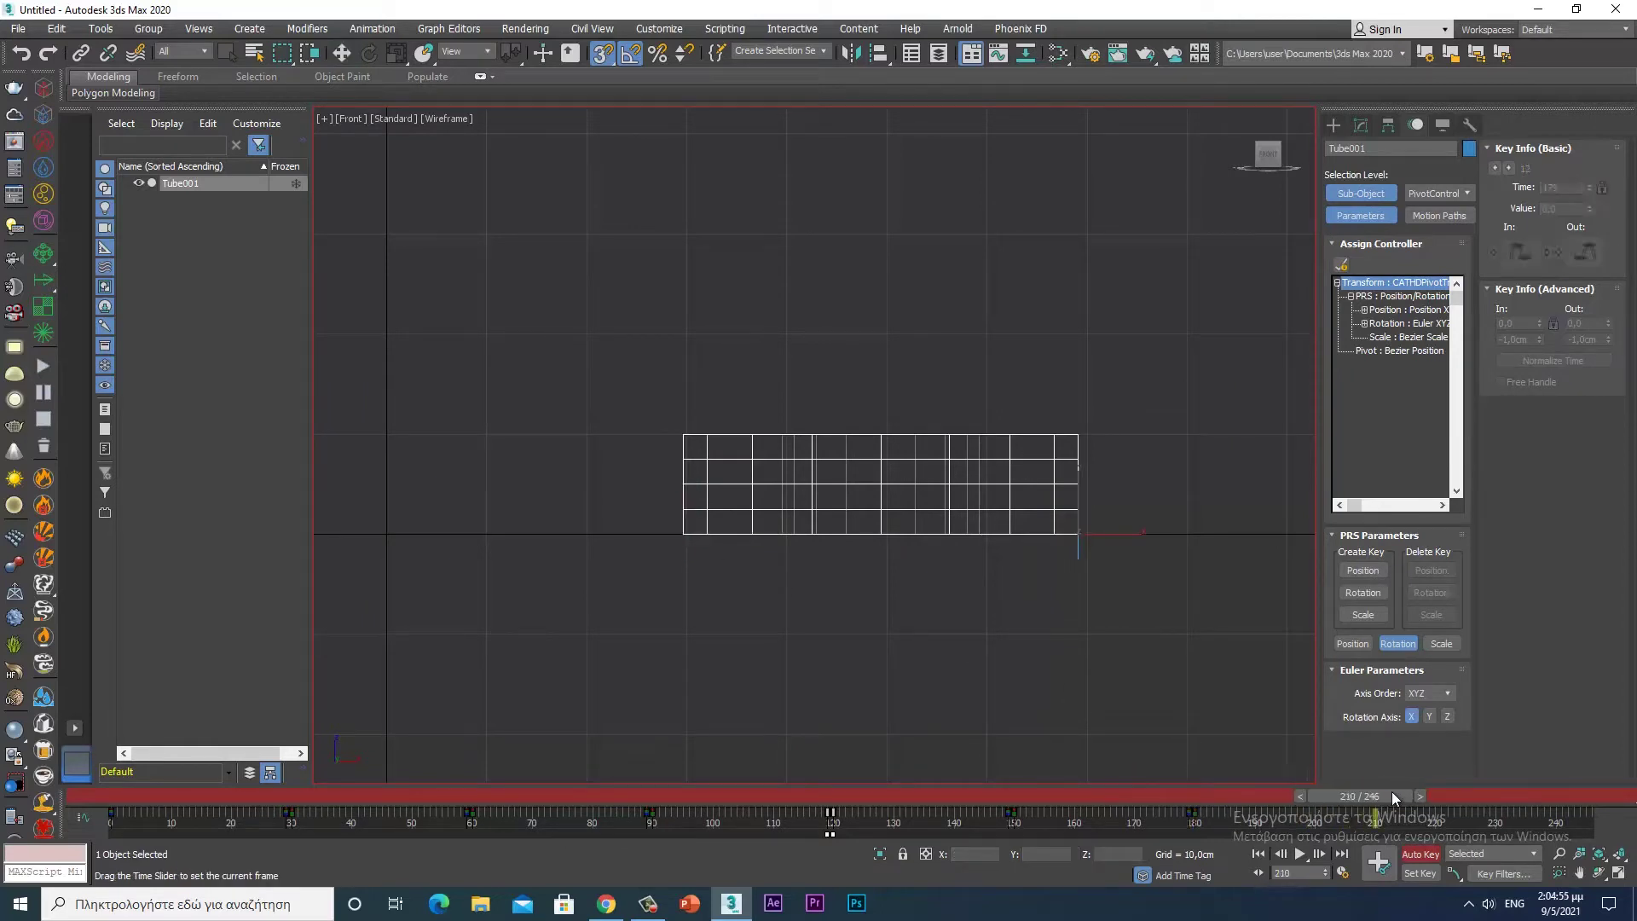
{"action": "left_click", "coordinate": [1359, 192]}
{"action": "key", "text": "e"}
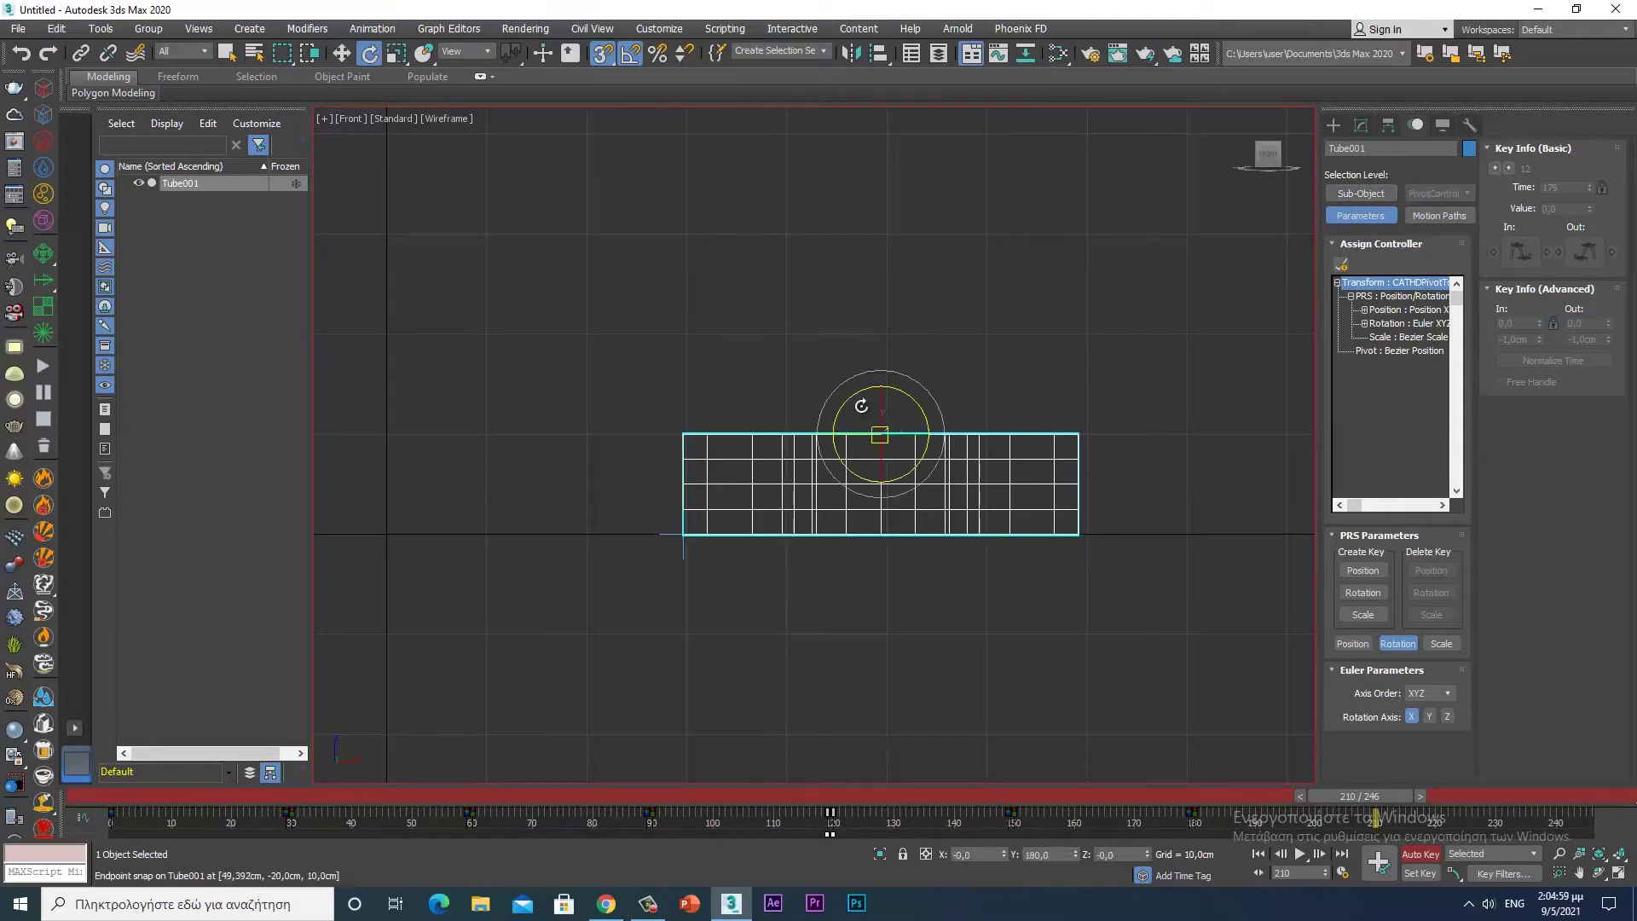
{"action": "left_click_drag", "start_coordinate": [853, 400], "coordinate": [761, 413]}
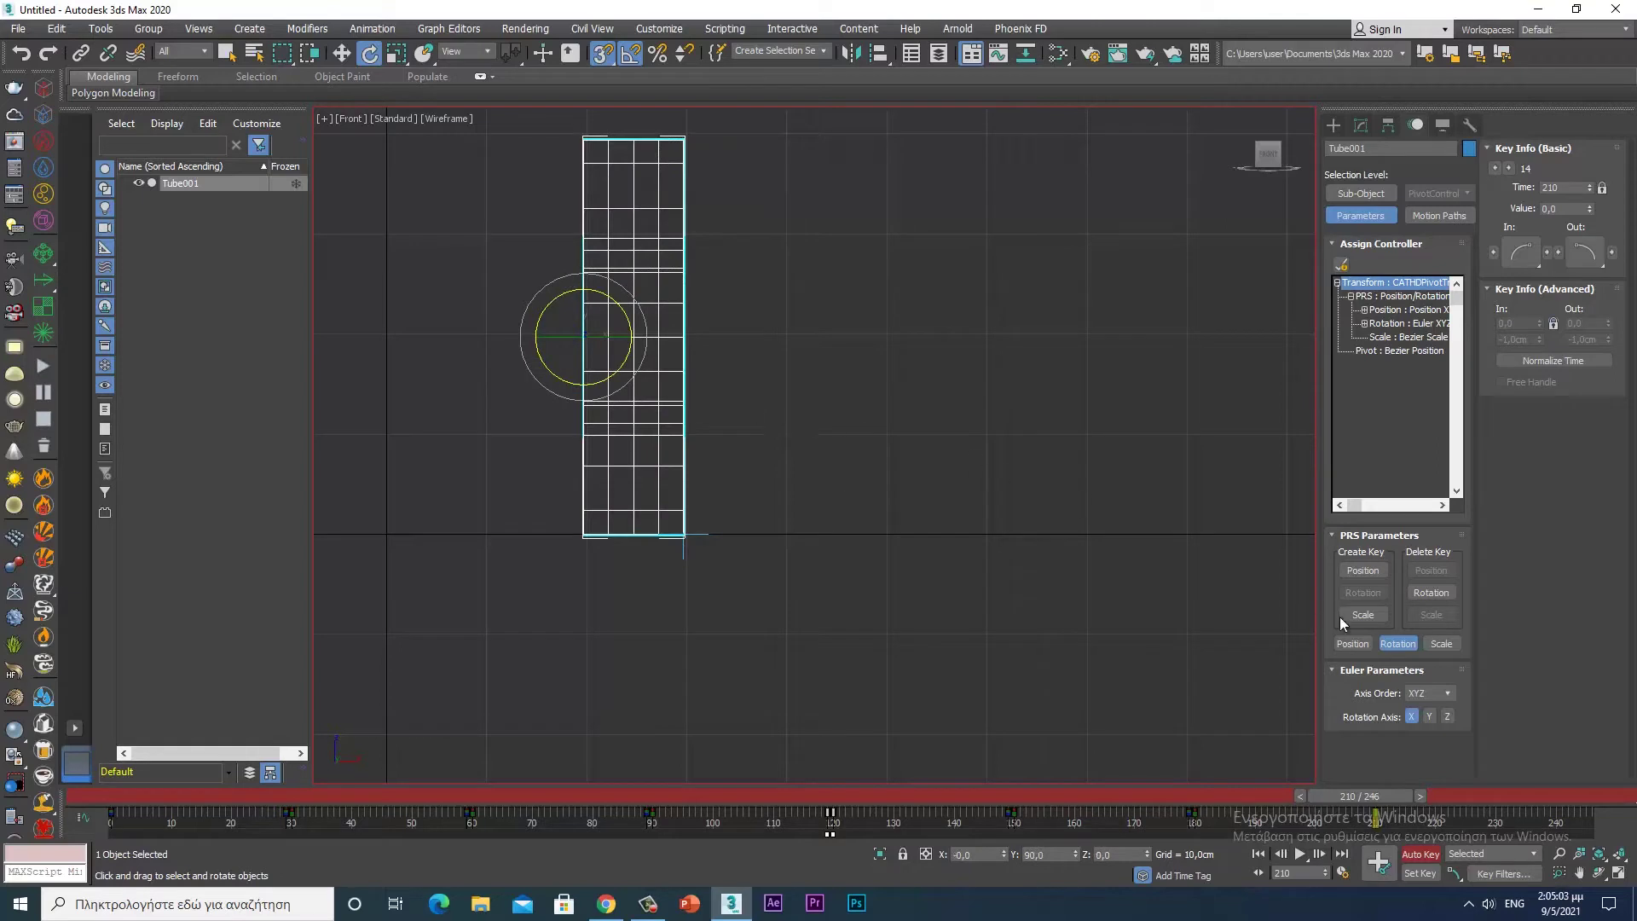
{"action": "left_click", "coordinate": [1280, 854]}
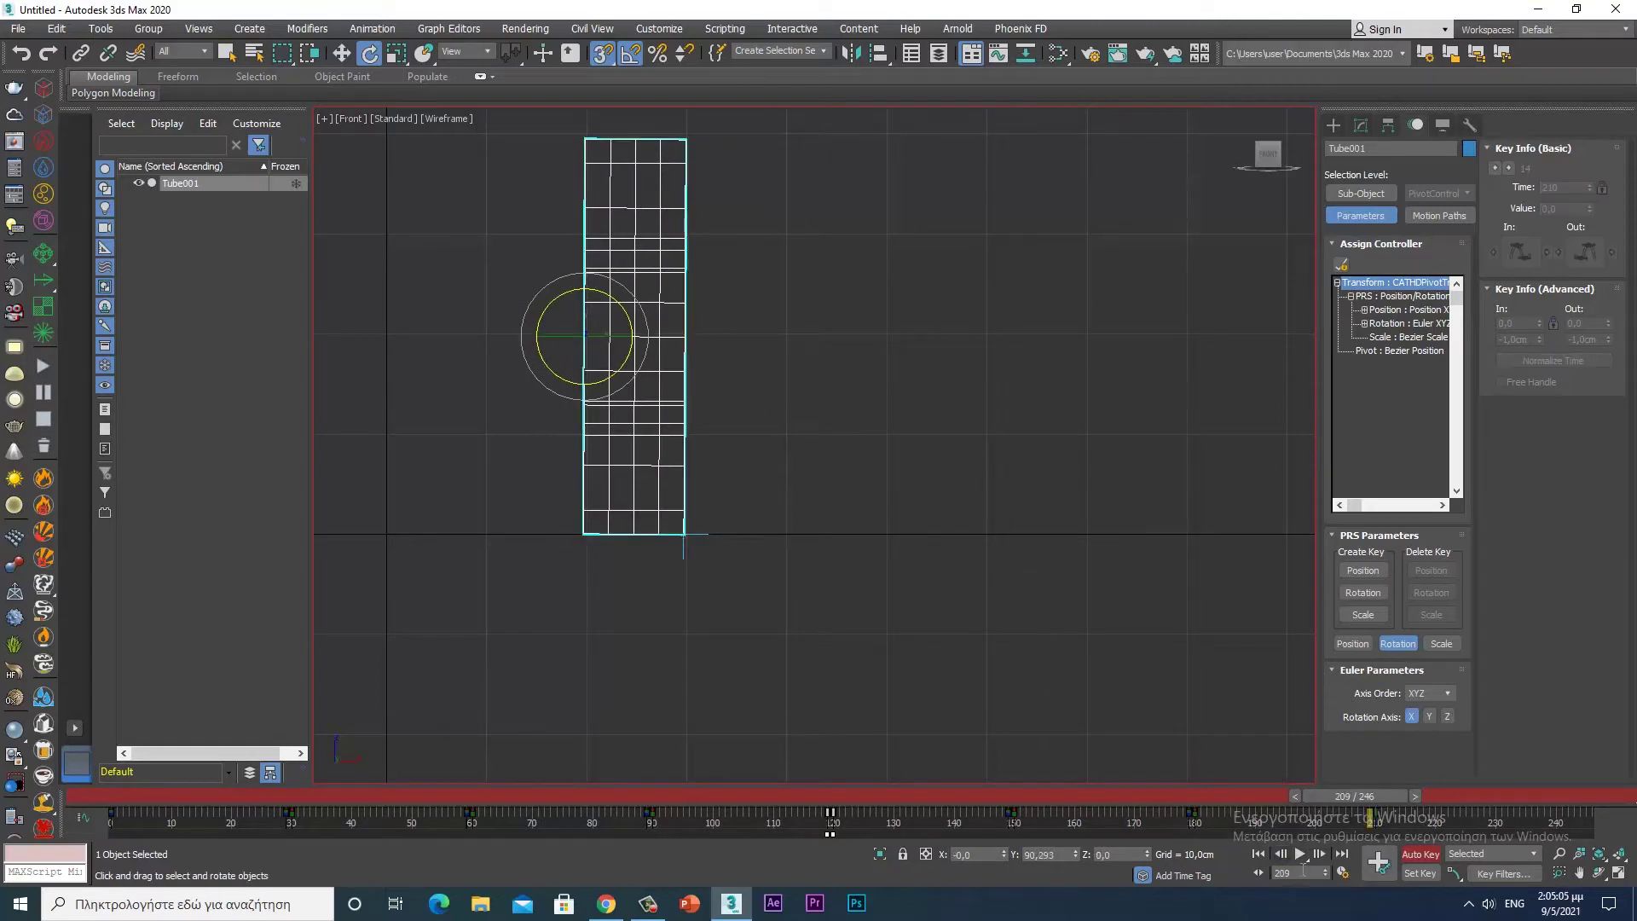
{"action": "left_click", "coordinate": [1320, 853]}
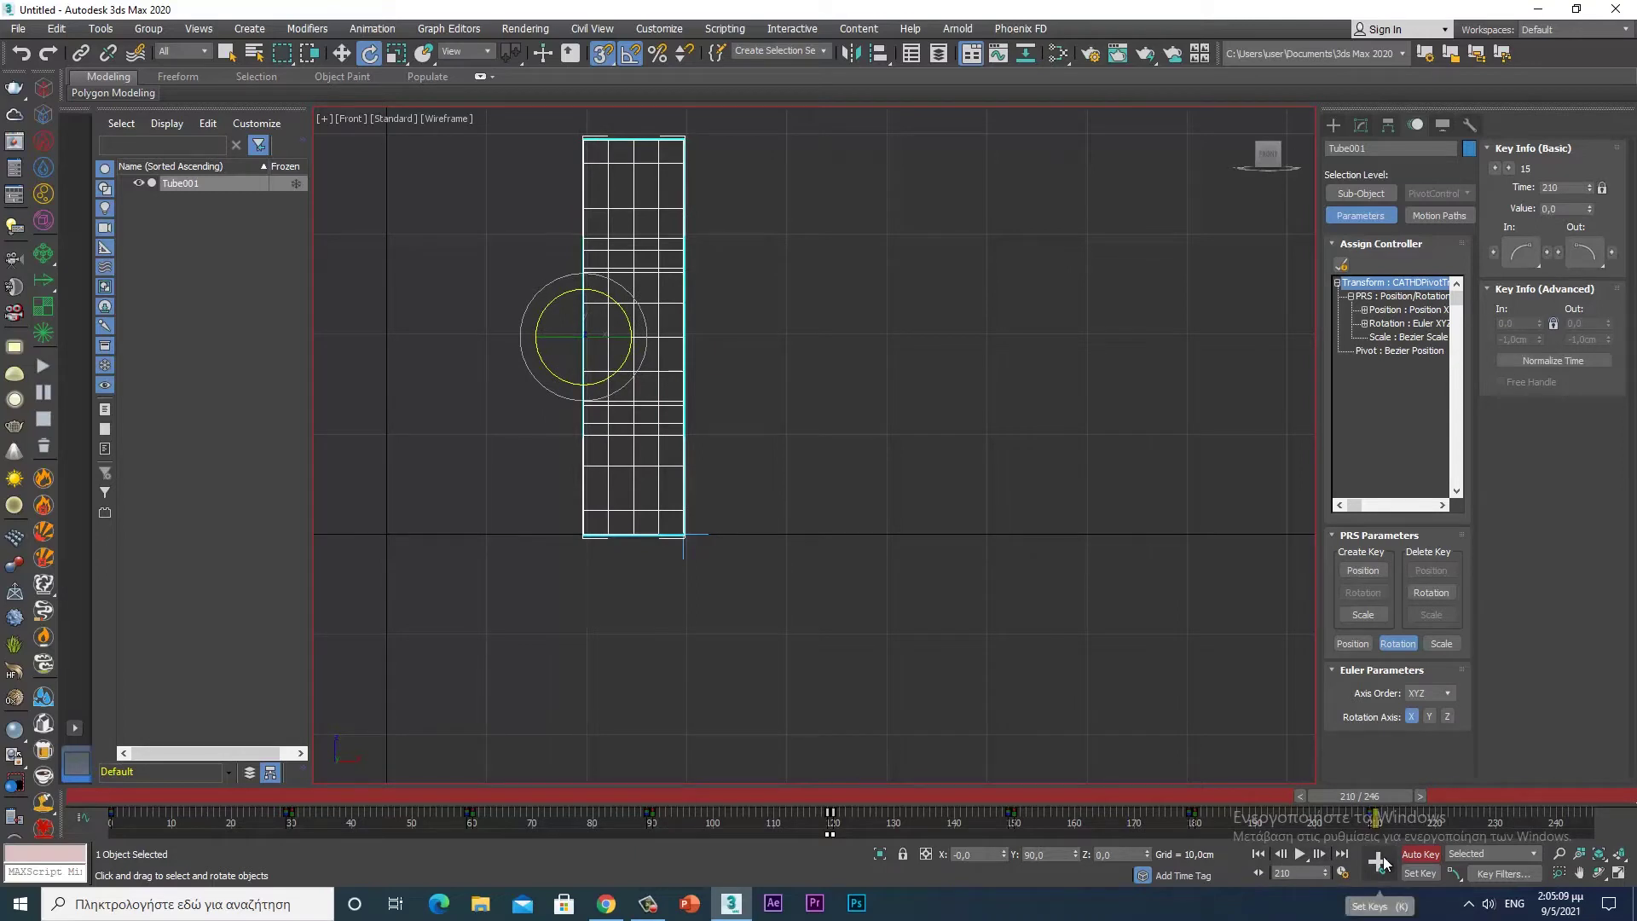
{"action": "left_click", "coordinate": [1361, 194]}
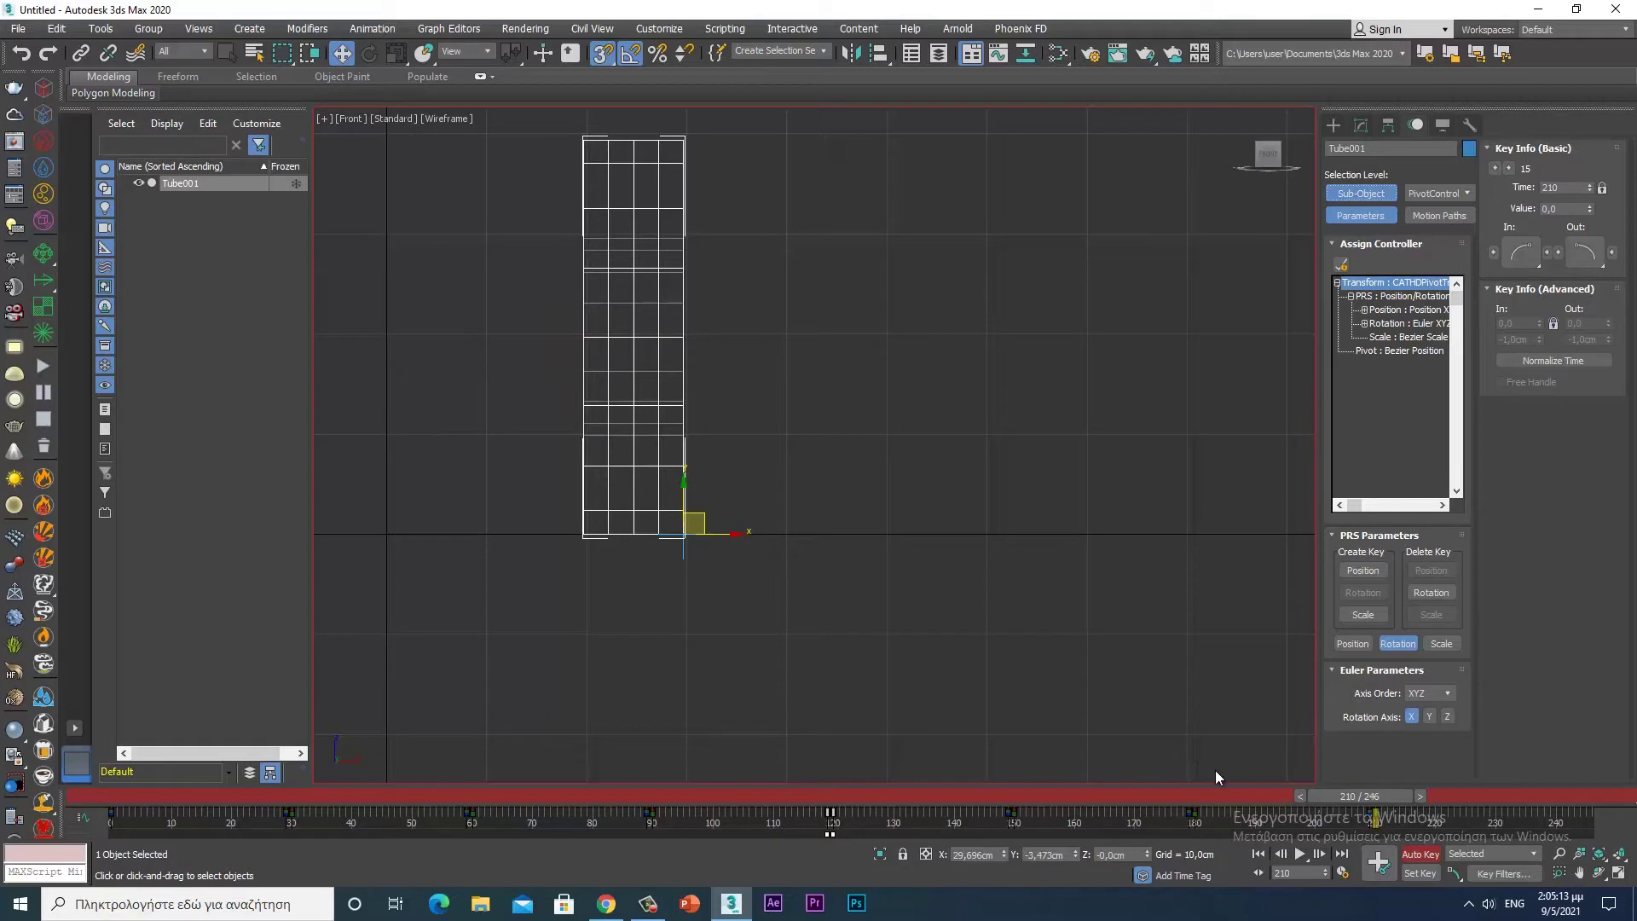
- Snap the tube's pivot to its bottom-left vertex and extend the timeline to 322 frames
{"action": "left_click_drag", "start_coordinate": [718, 536], "coordinate": [597, 537]}
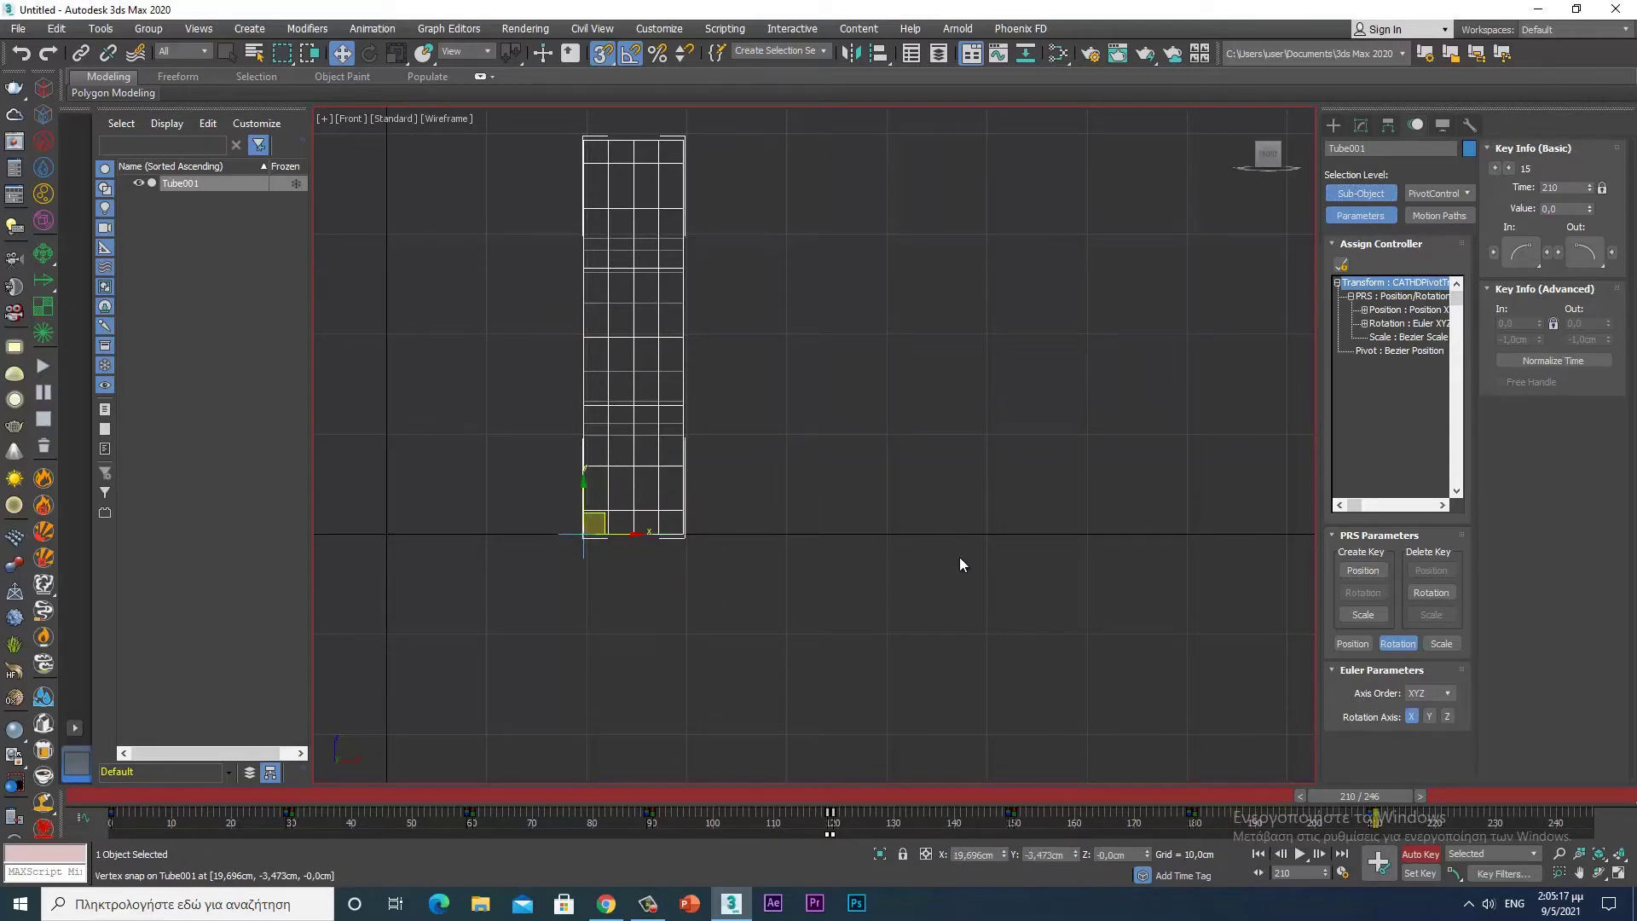
{"action": "middle_click_drag", "start_coordinate": [998, 566], "coordinate": [834, 577]}
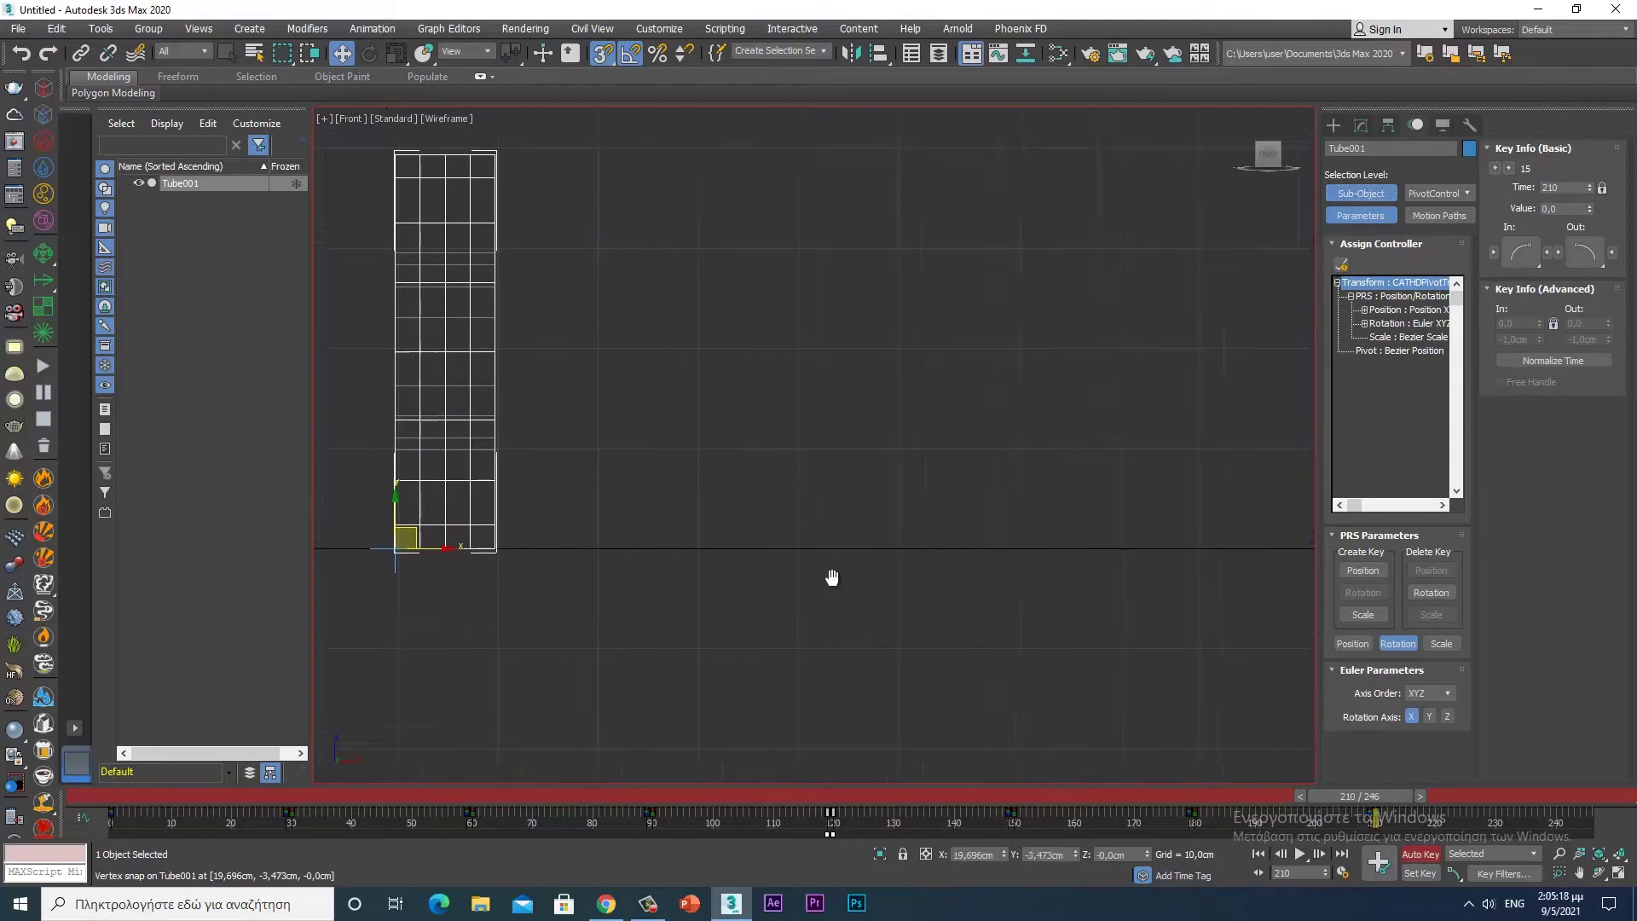
{"action": "left_click", "coordinate": [1360, 196]}
{"action": "right_click_drag", "start_coordinate": [1306, 816], "coordinate": [844, 819], "text": "ctrl+alt"}
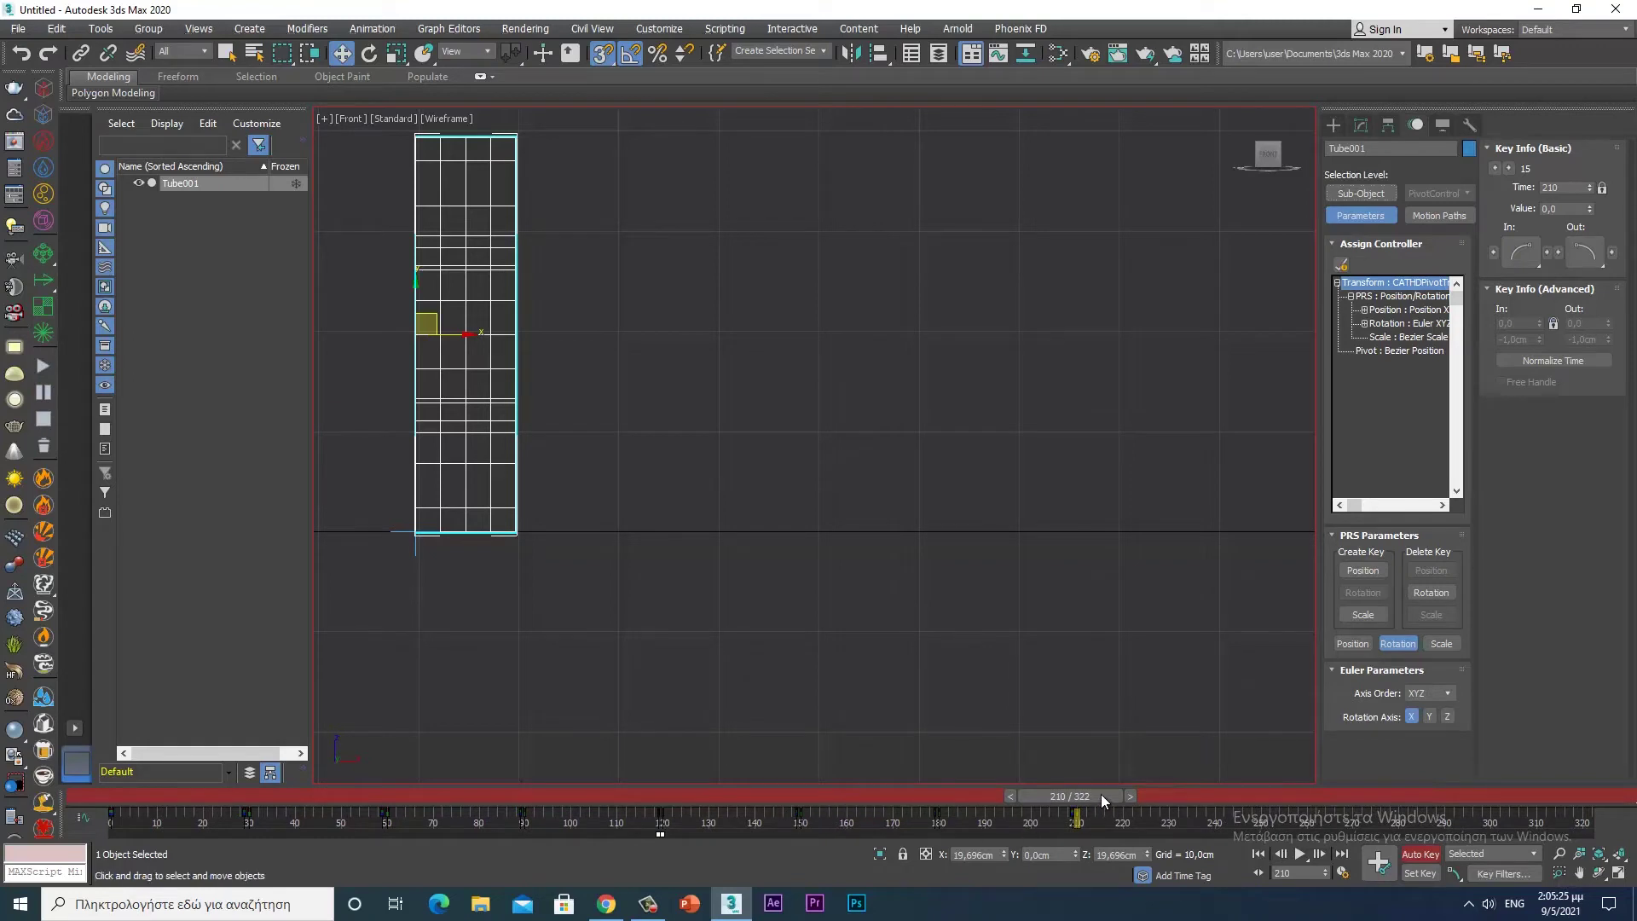
{"action": "left_click_drag", "start_coordinate": [1102, 794], "coordinate": [1235, 796]}
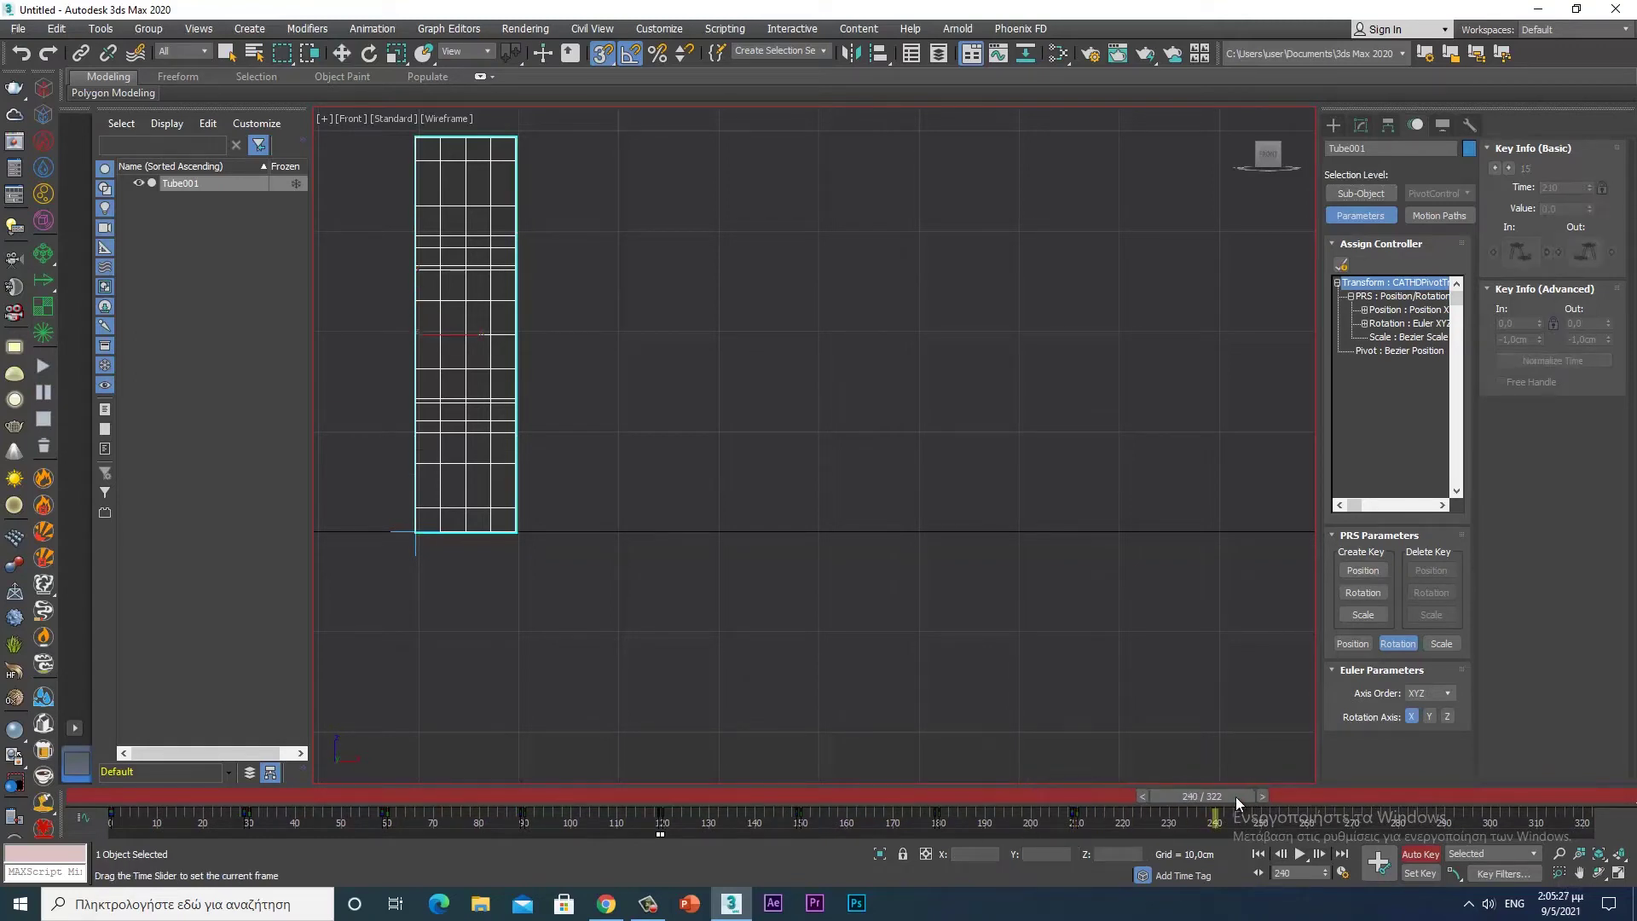
- Key the tube lying flat at frame 240, comparing against frame 239
{"action": "middle_click_drag", "start_coordinate": [851, 597], "coordinate": [1082, 596]}
{"action": "key", "text": "e"}
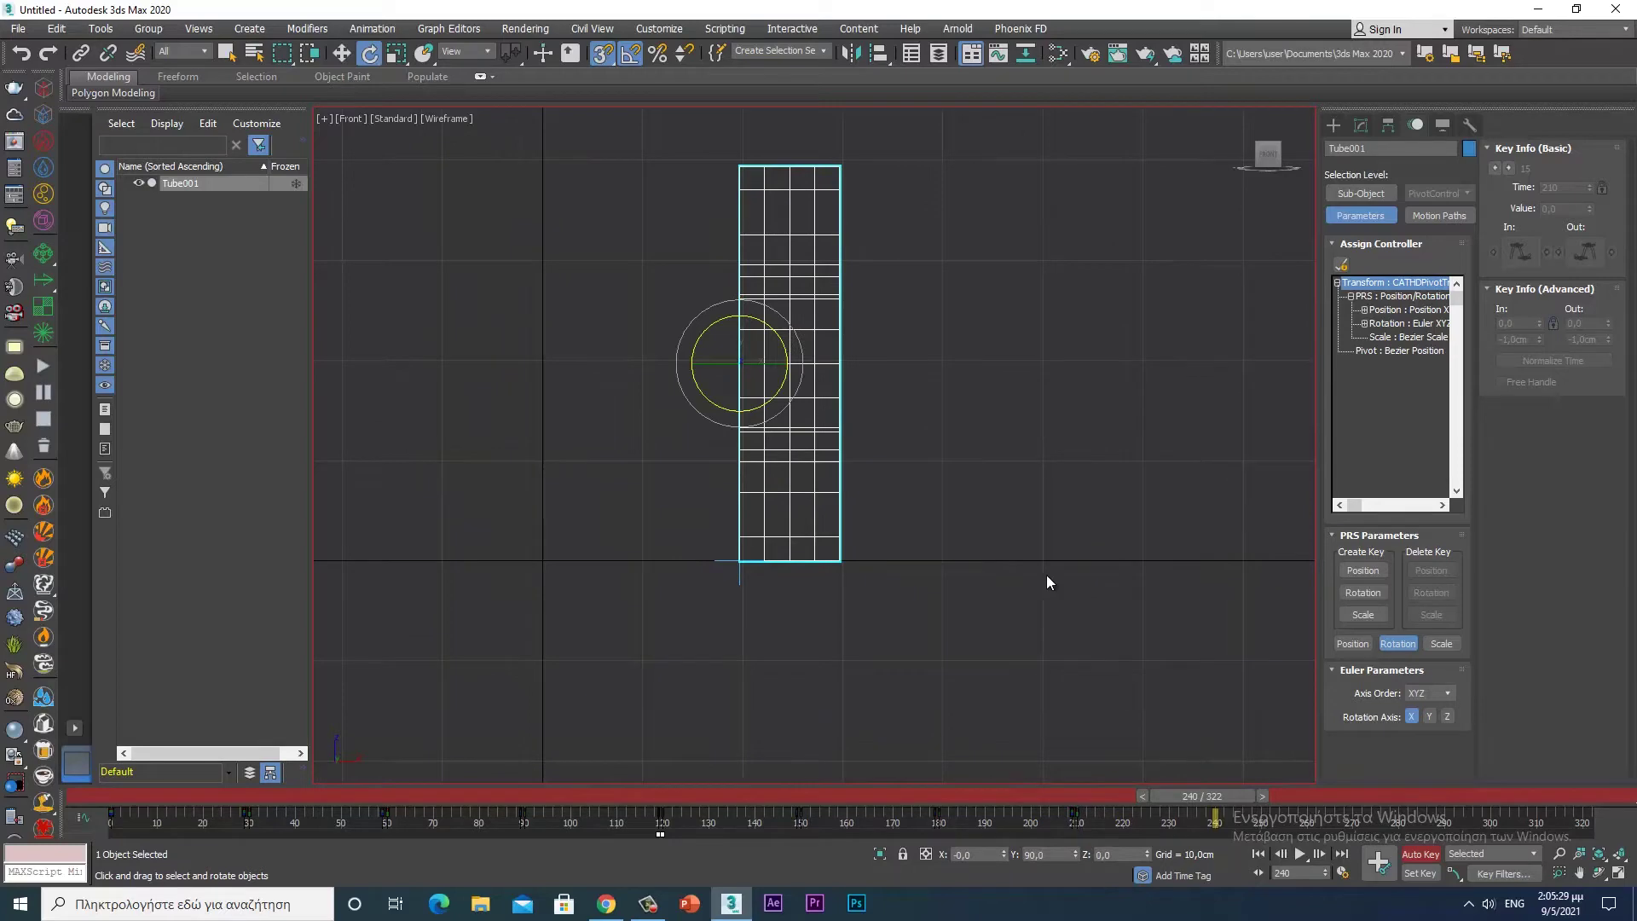
{"action": "left_click_drag", "start_coordinate": [710, 329], "coordinate": [639, 366]}
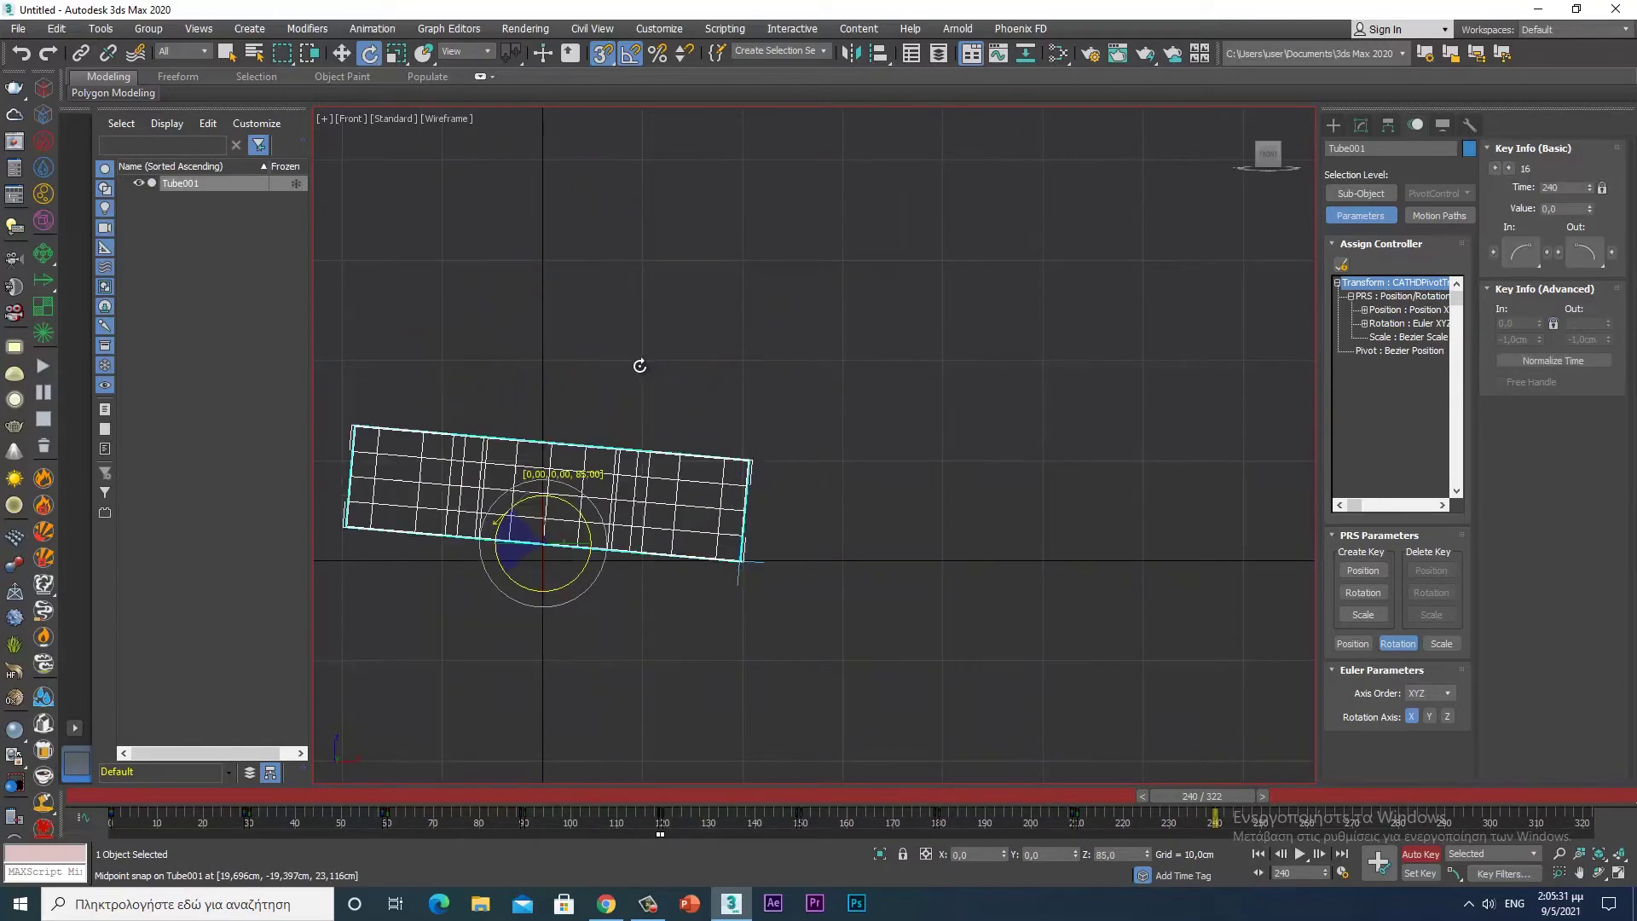
{"action": "right_click", "coordinate": [640, 366]}
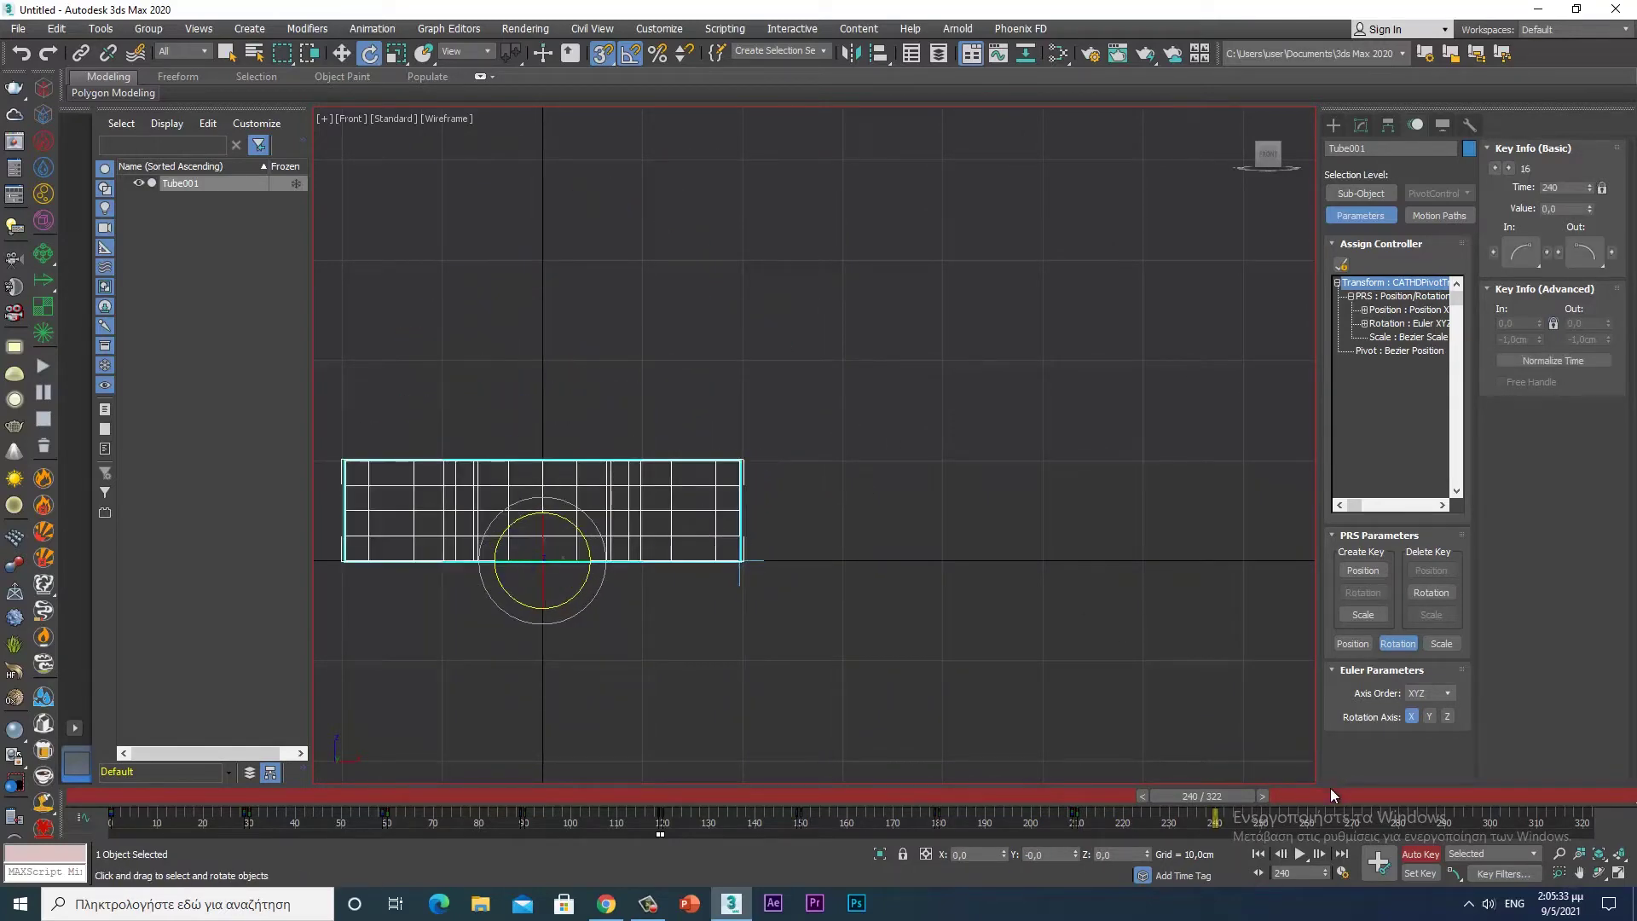
{"action": "left_click", "coordinate": [1282, 854]}
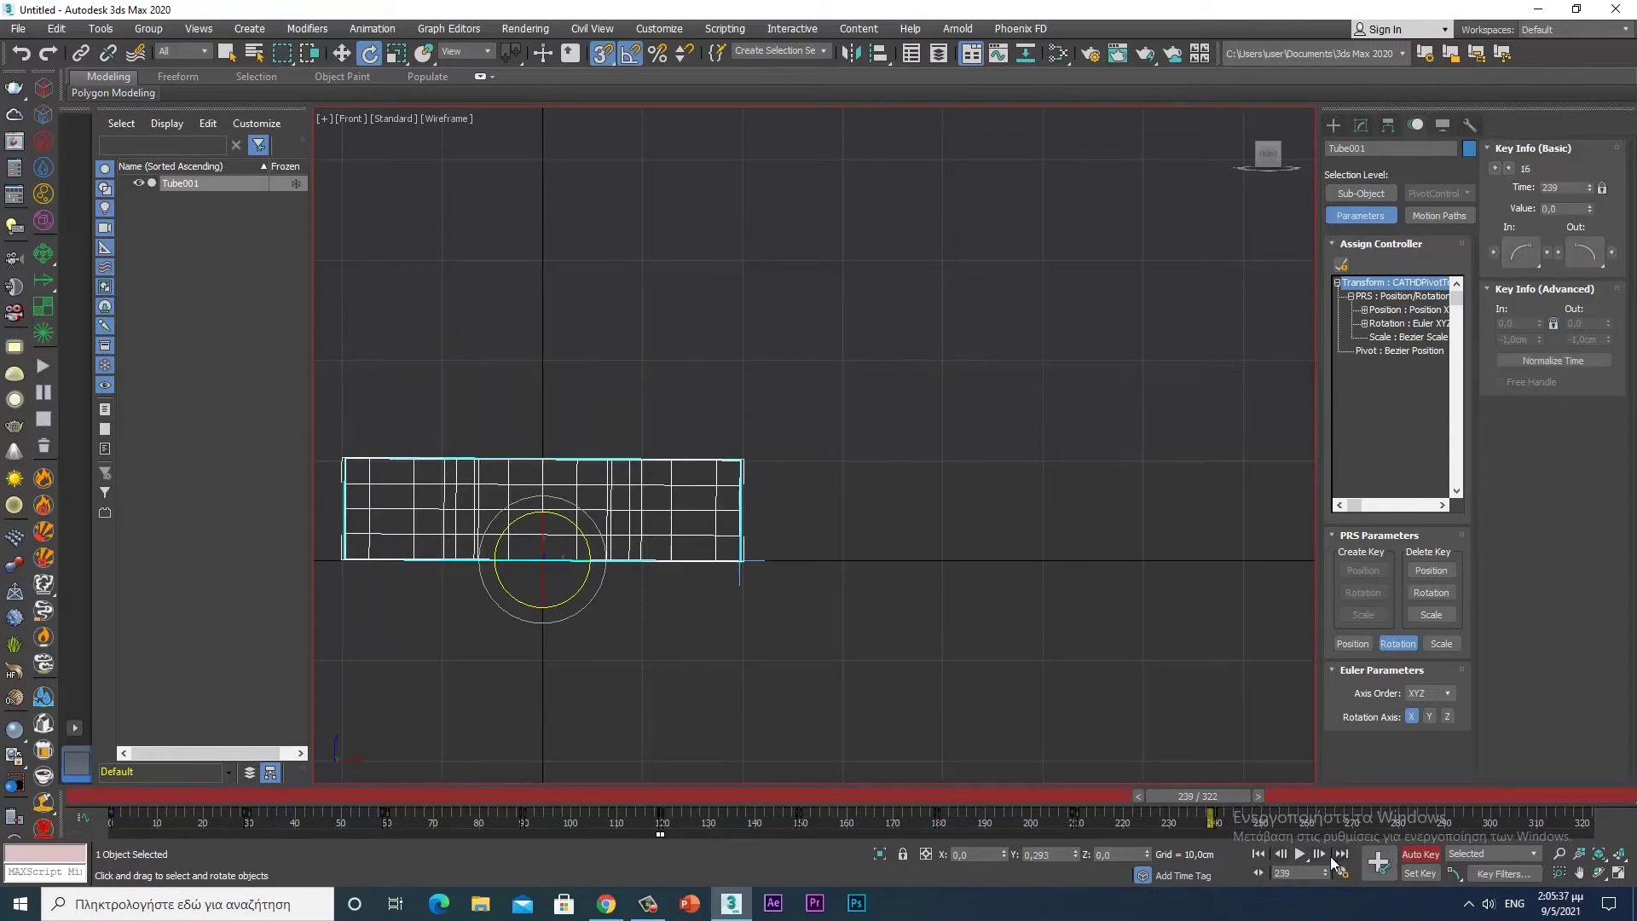
{"action": "left_click", "coordinate": [1319, 854]}
{"action": "left_click", "coordinate": [1361, 194]}
- Snap the tube's pivot onto its bottom-left corner at frame 240
{"action": "key", "text": "w"}
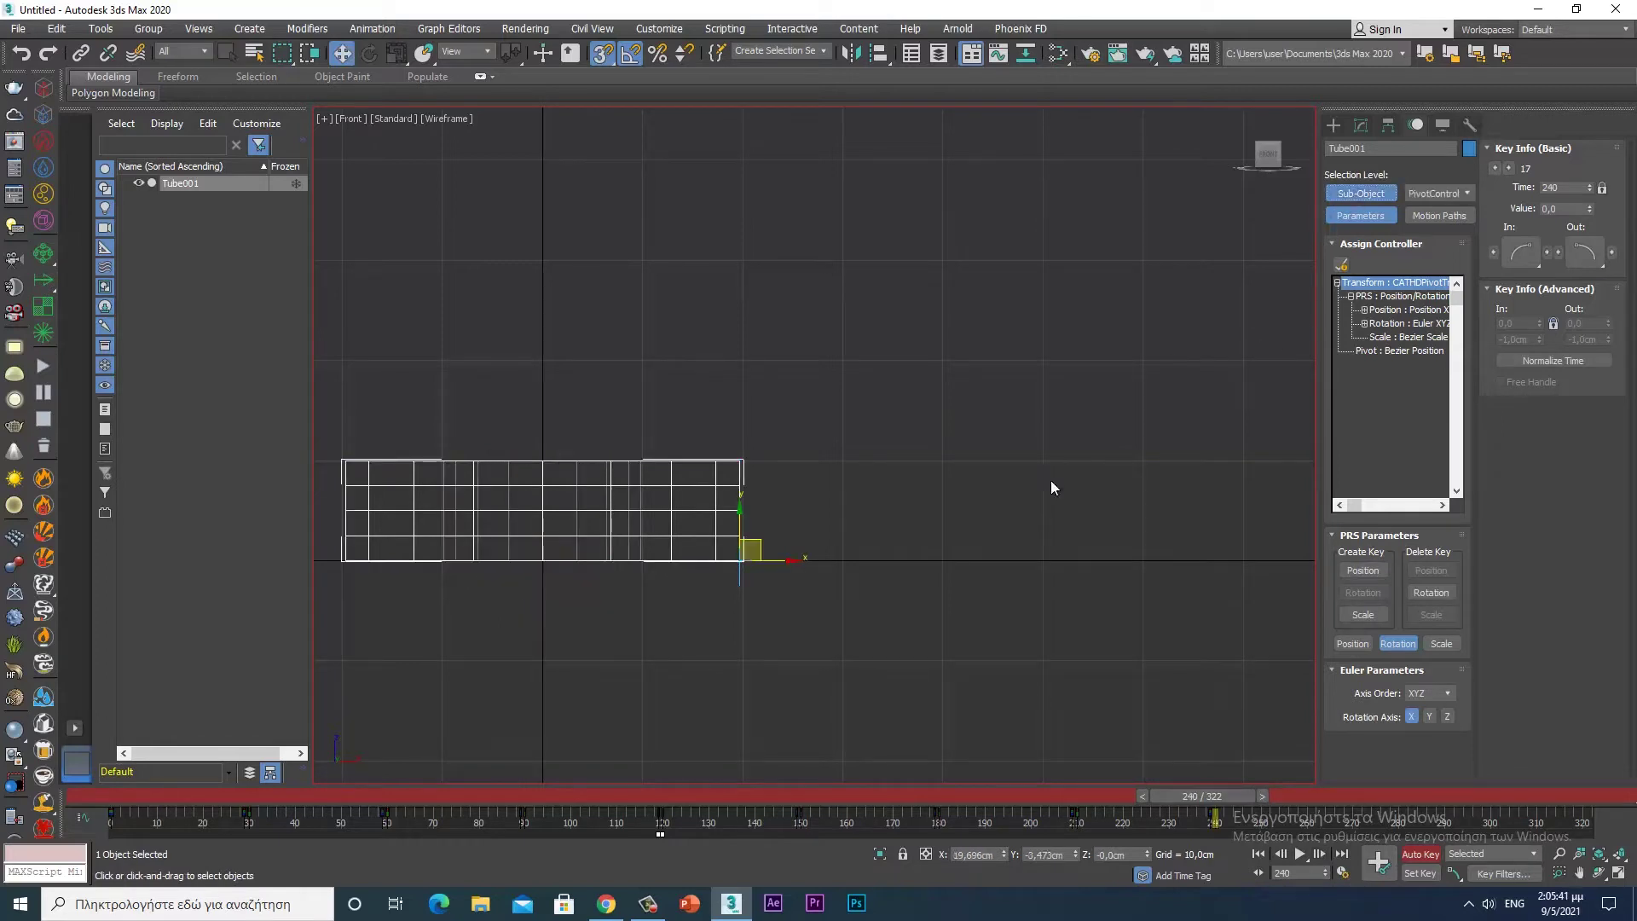
{"action": "middle_click_drag", "start_coordinate": [797, 635], "coordinate": [1132, 534]}
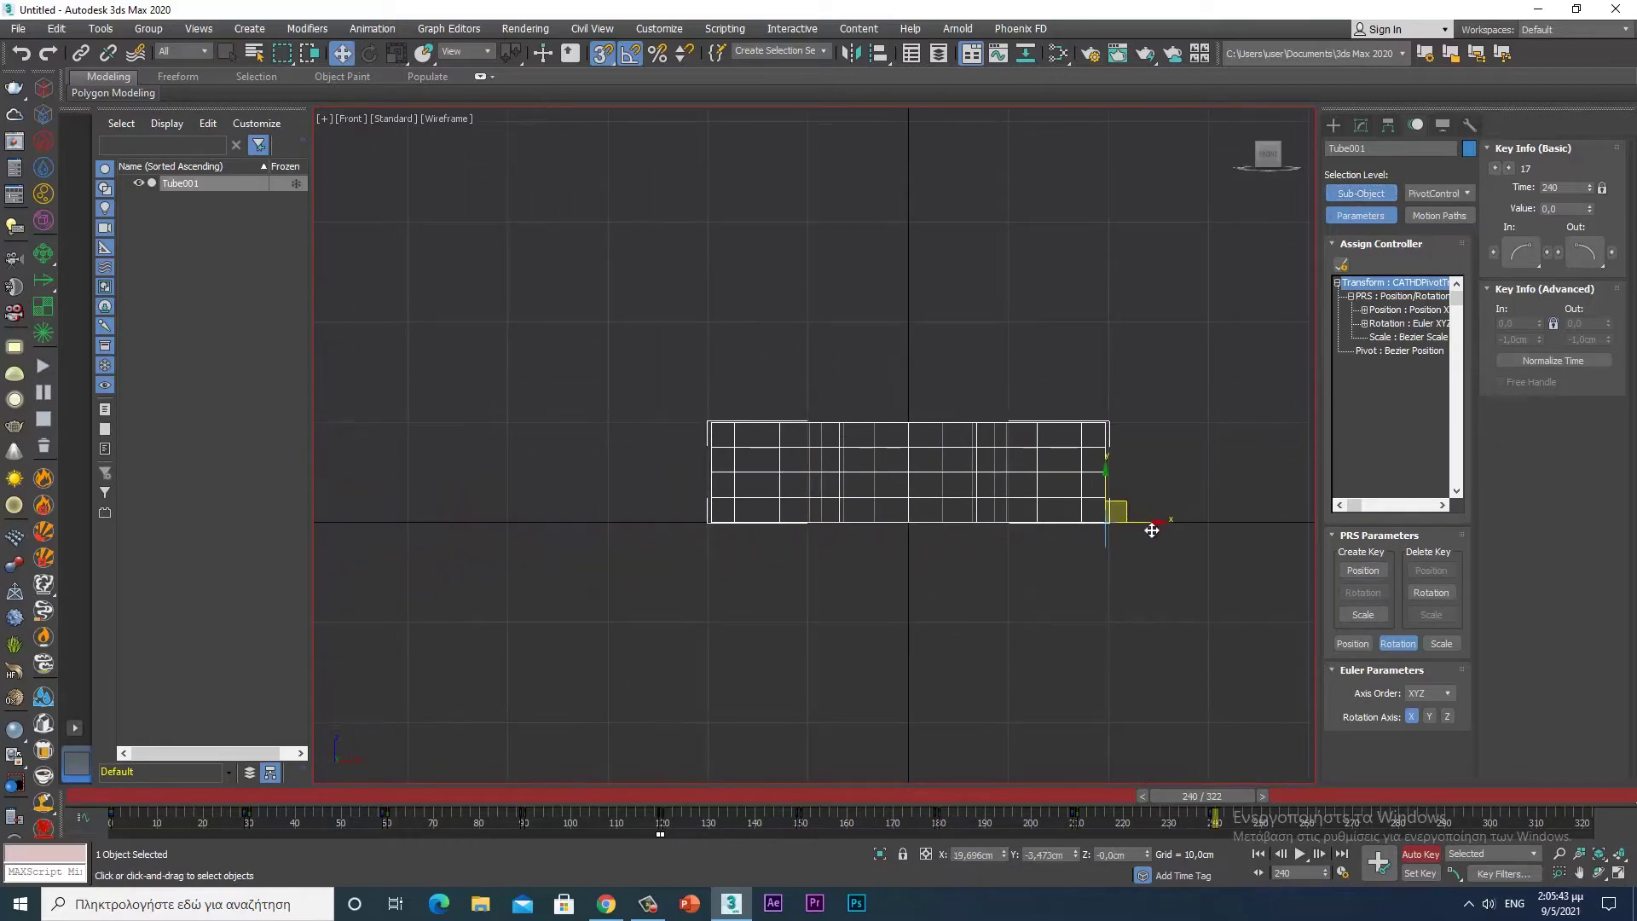
{"action": "left_click_drag", "start_coordinate": [1143, 523], "coordinate": [719, 539]}
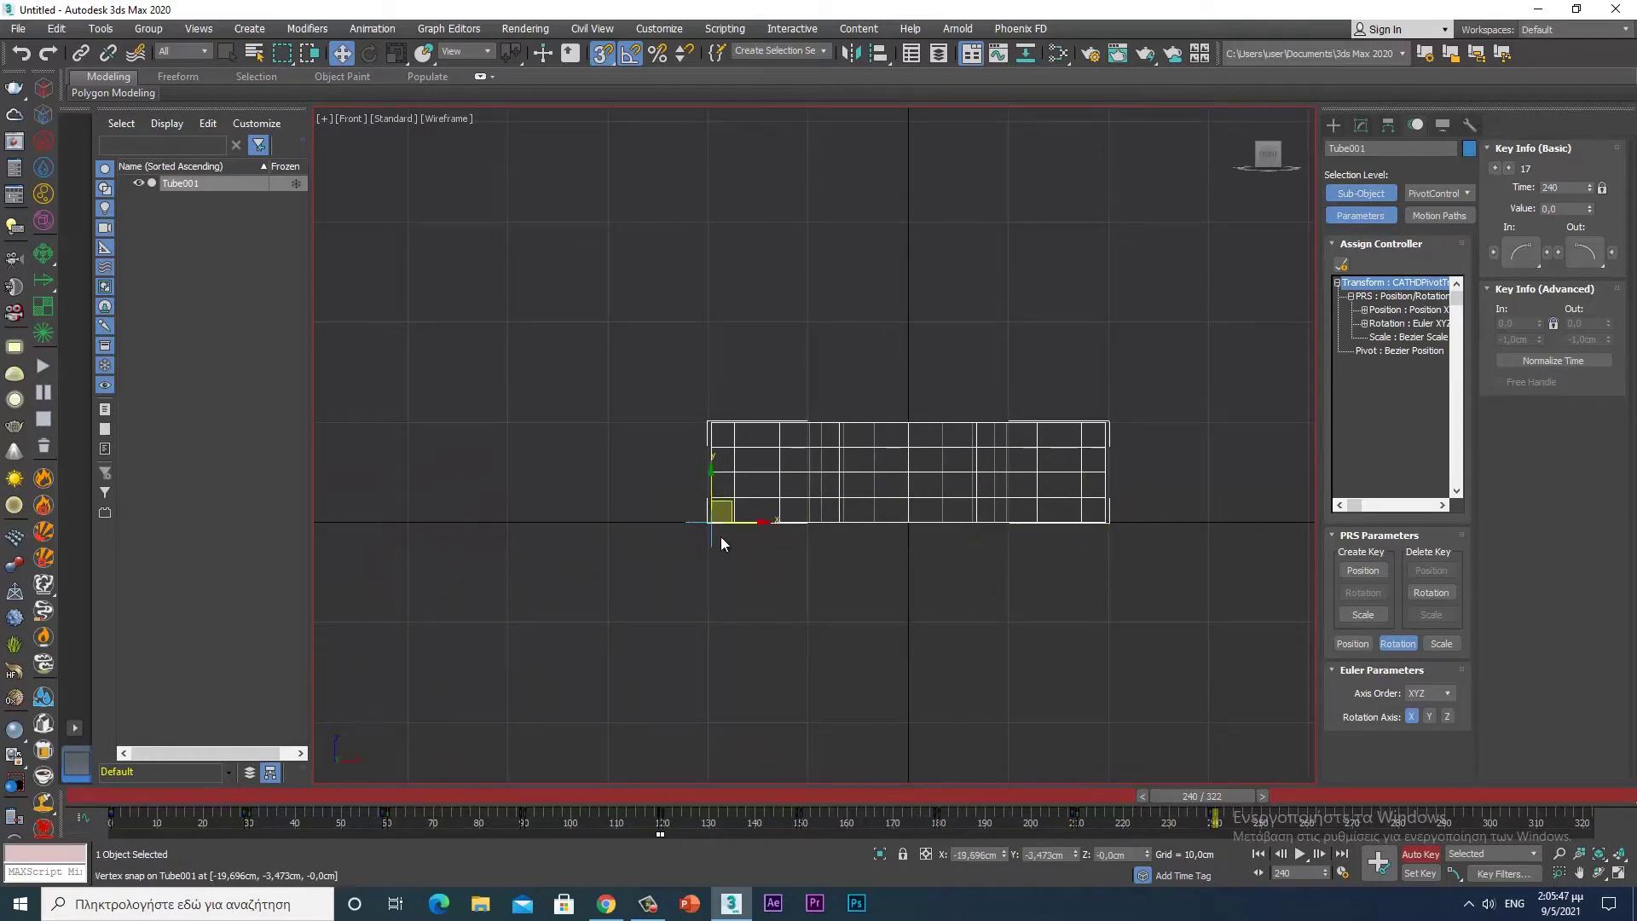
{"action": "left_click", "coordinate": [1366, 193]}
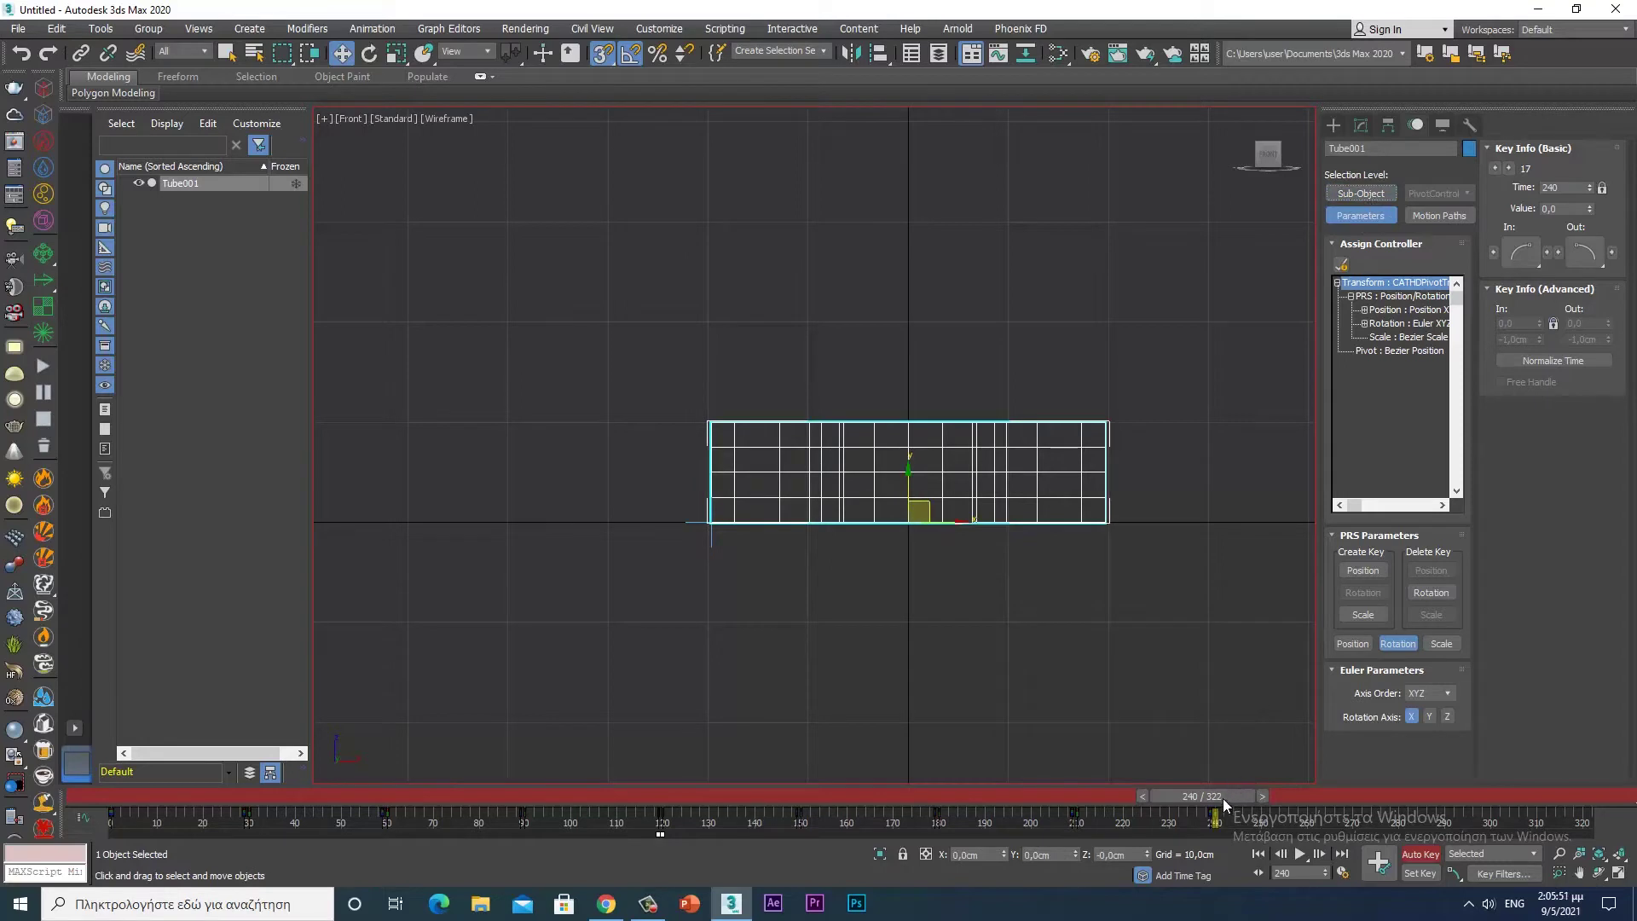
- Scrub between frames 270 and 241 and recheck the pivot sits on the corner
{"action": "left_click_drag", "start_coordinate": [1238, 796], "coordinate": [1374, 796]}
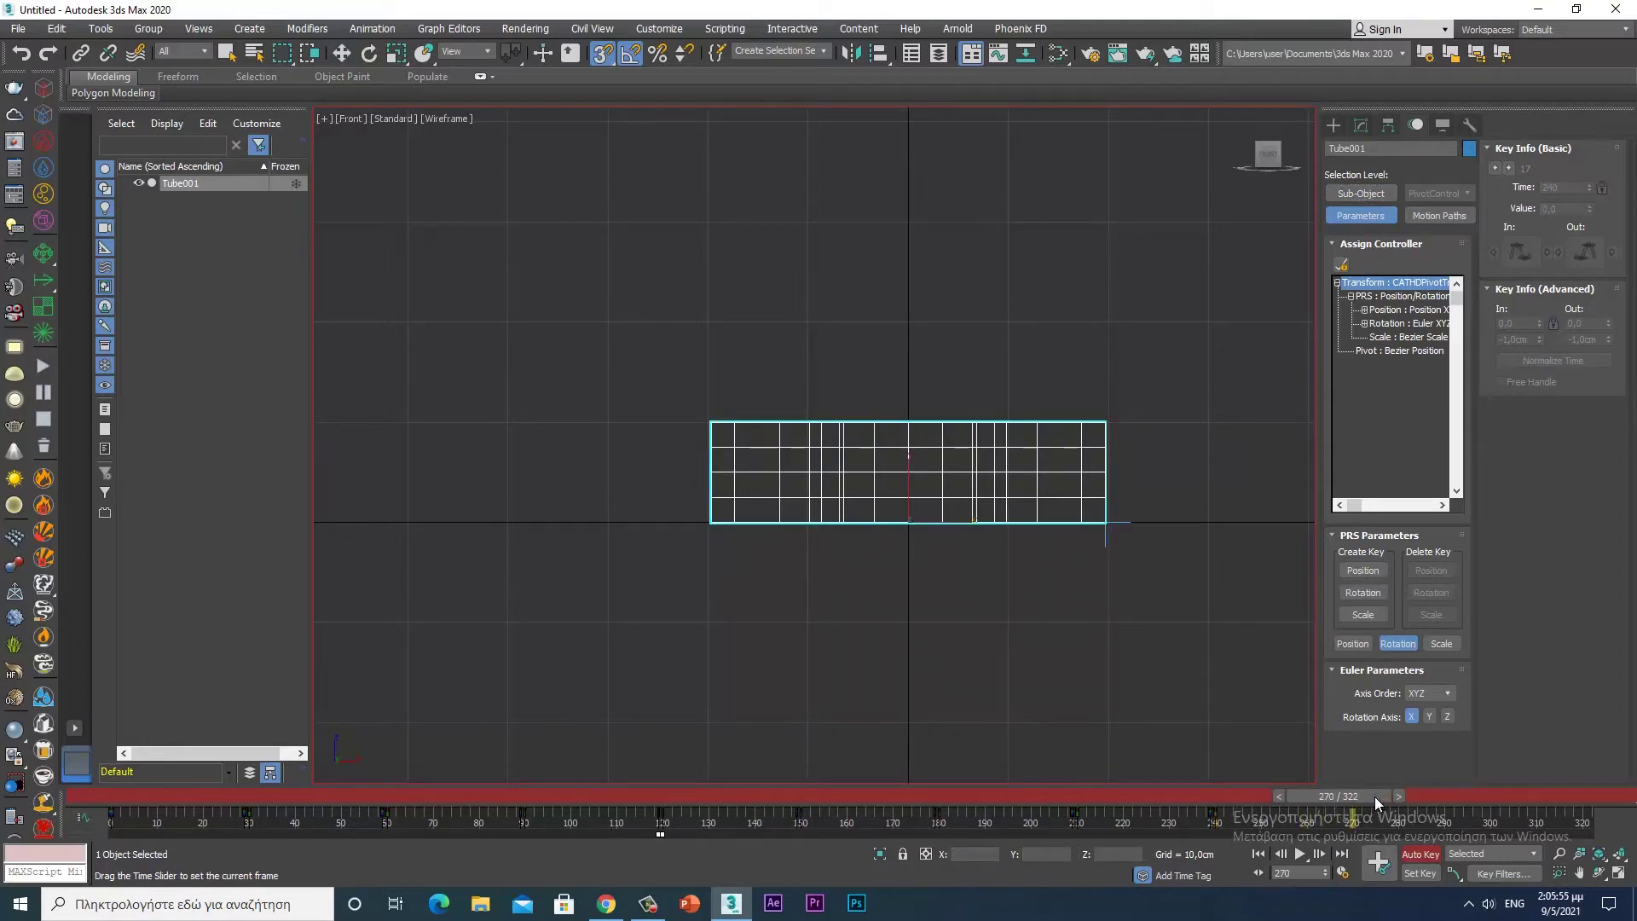
{"action": "key", "text": "w"}
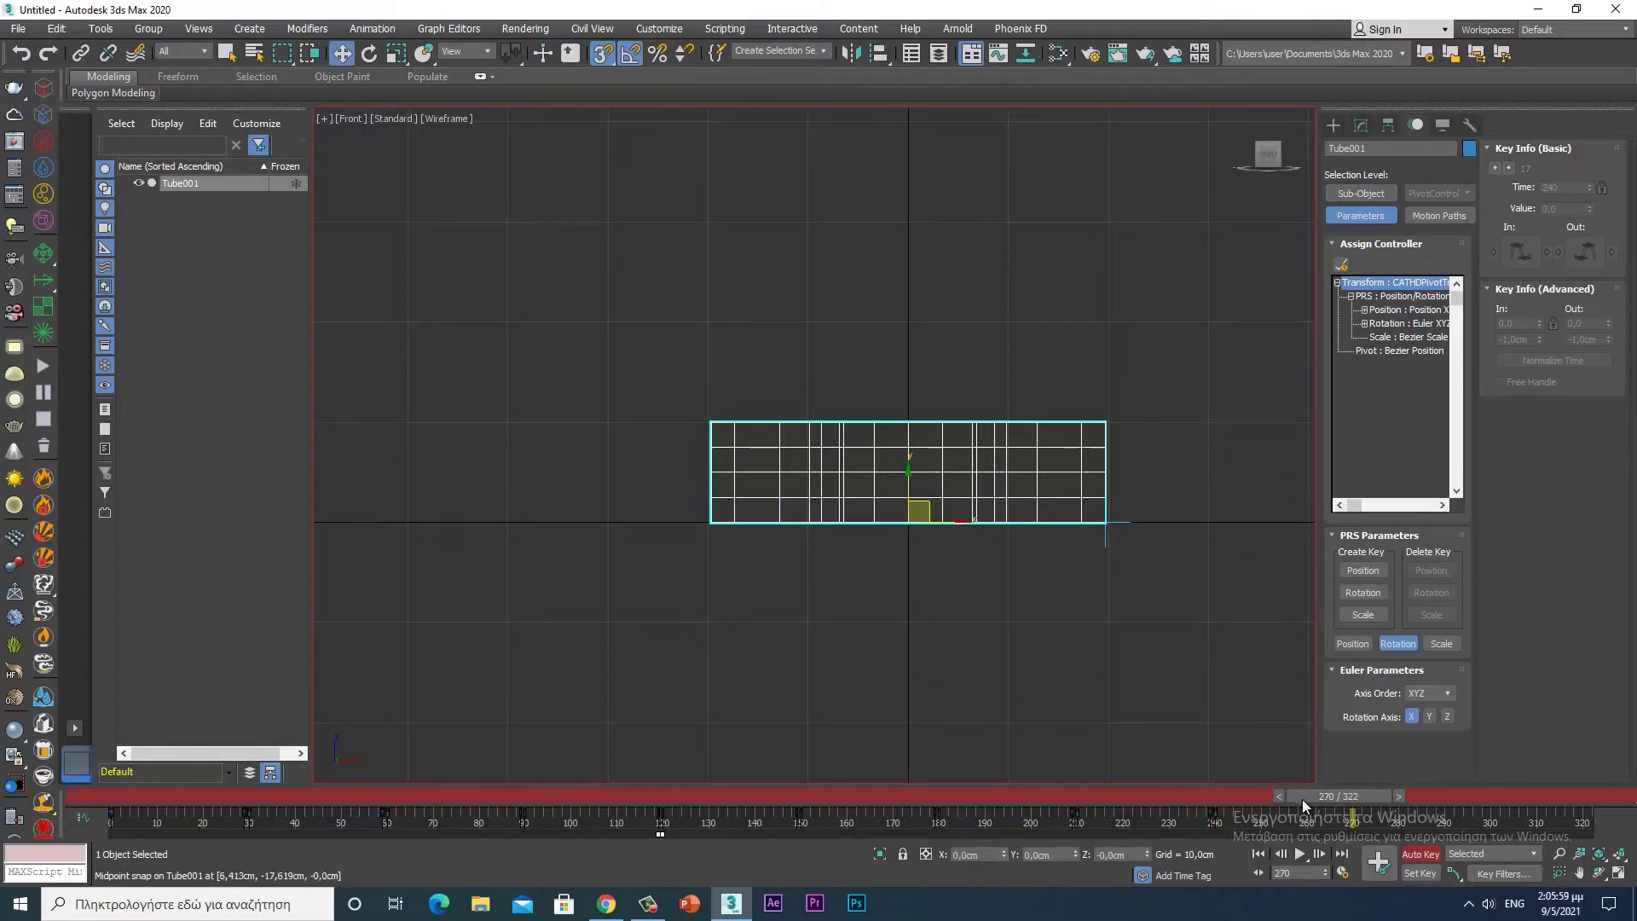
{"action": "left_click_drag", "start_coordinate": [1294, 798], "coordinate": [1170, 798]}
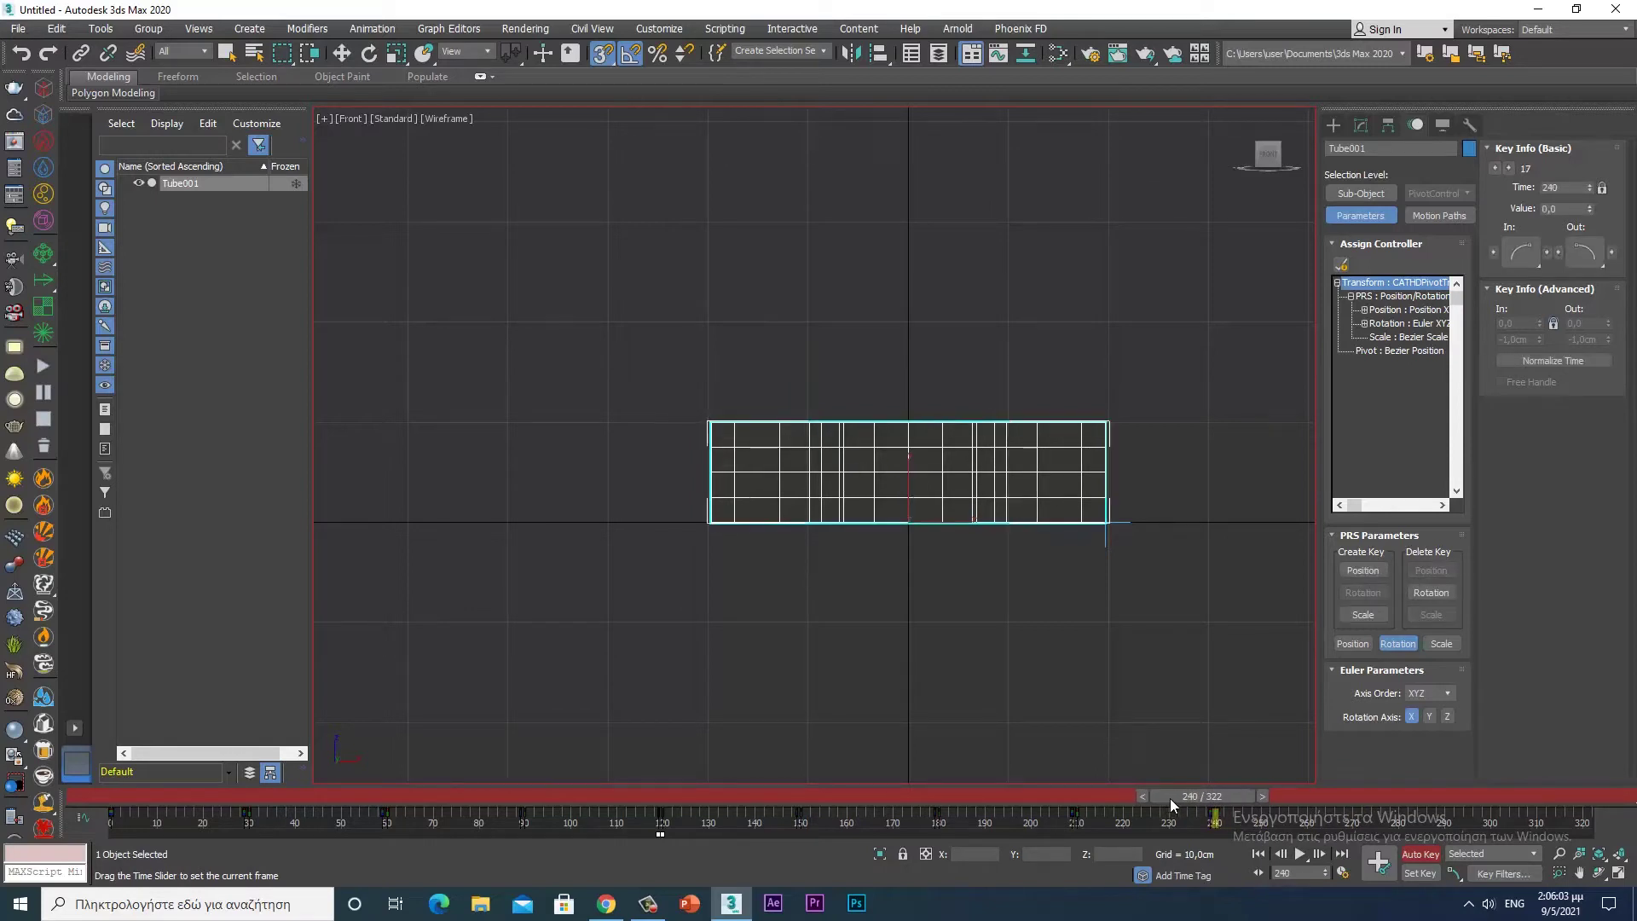
{"action": "key", "text": "w"}
{"action": "left_click", "coordinate": [1348, 194]}
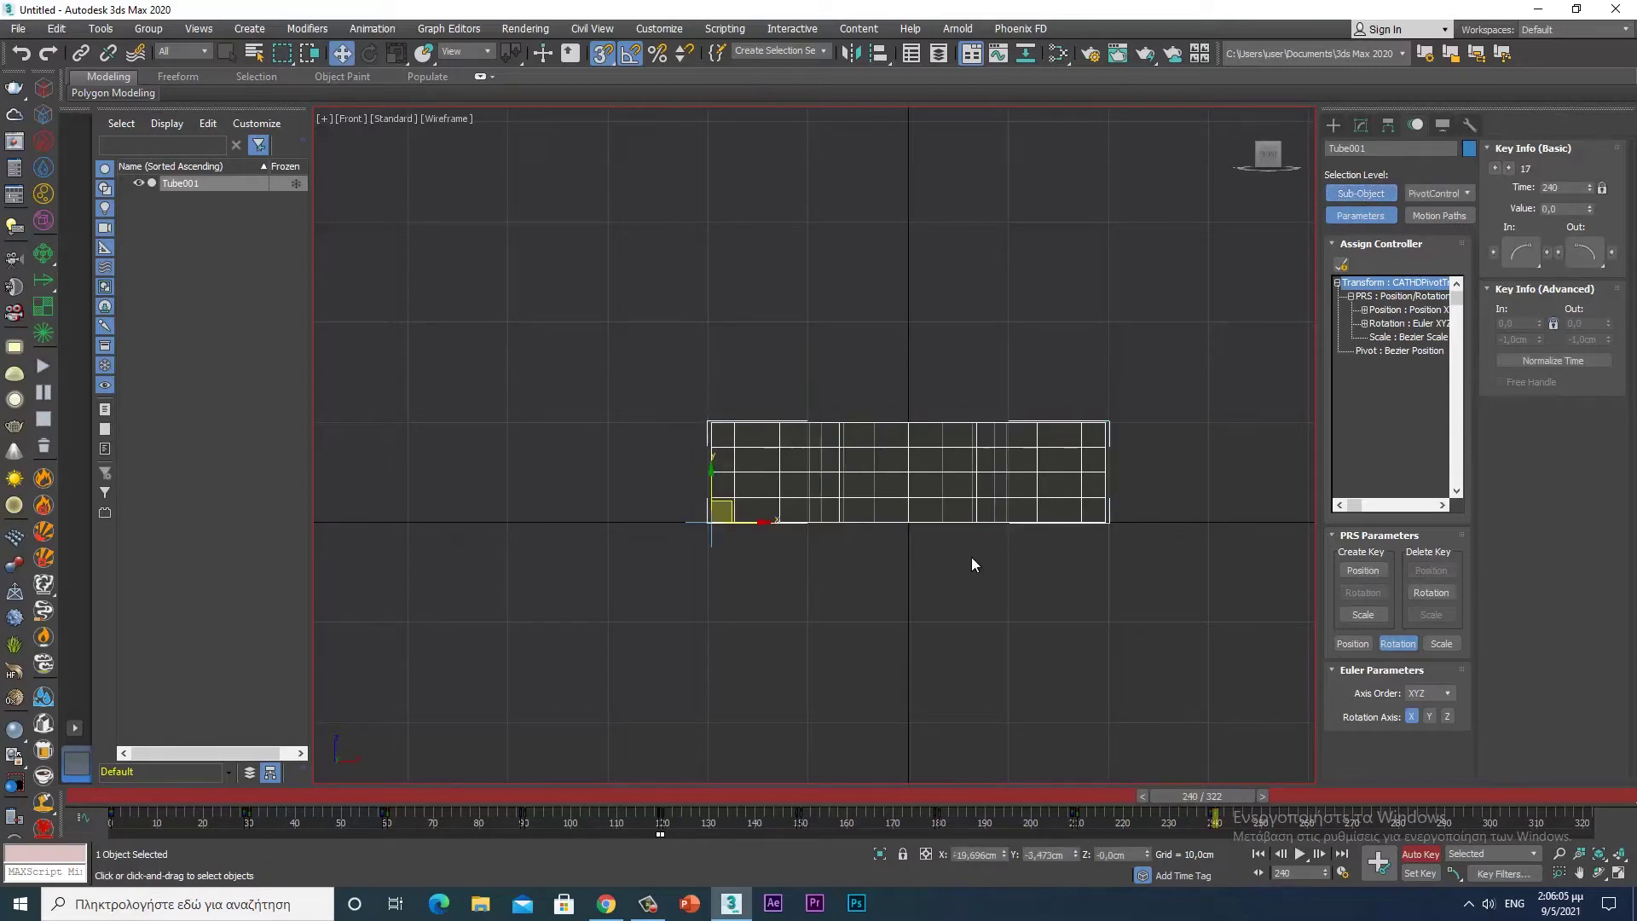
{"action": "left_click", "coordinate": [1366, 195]}
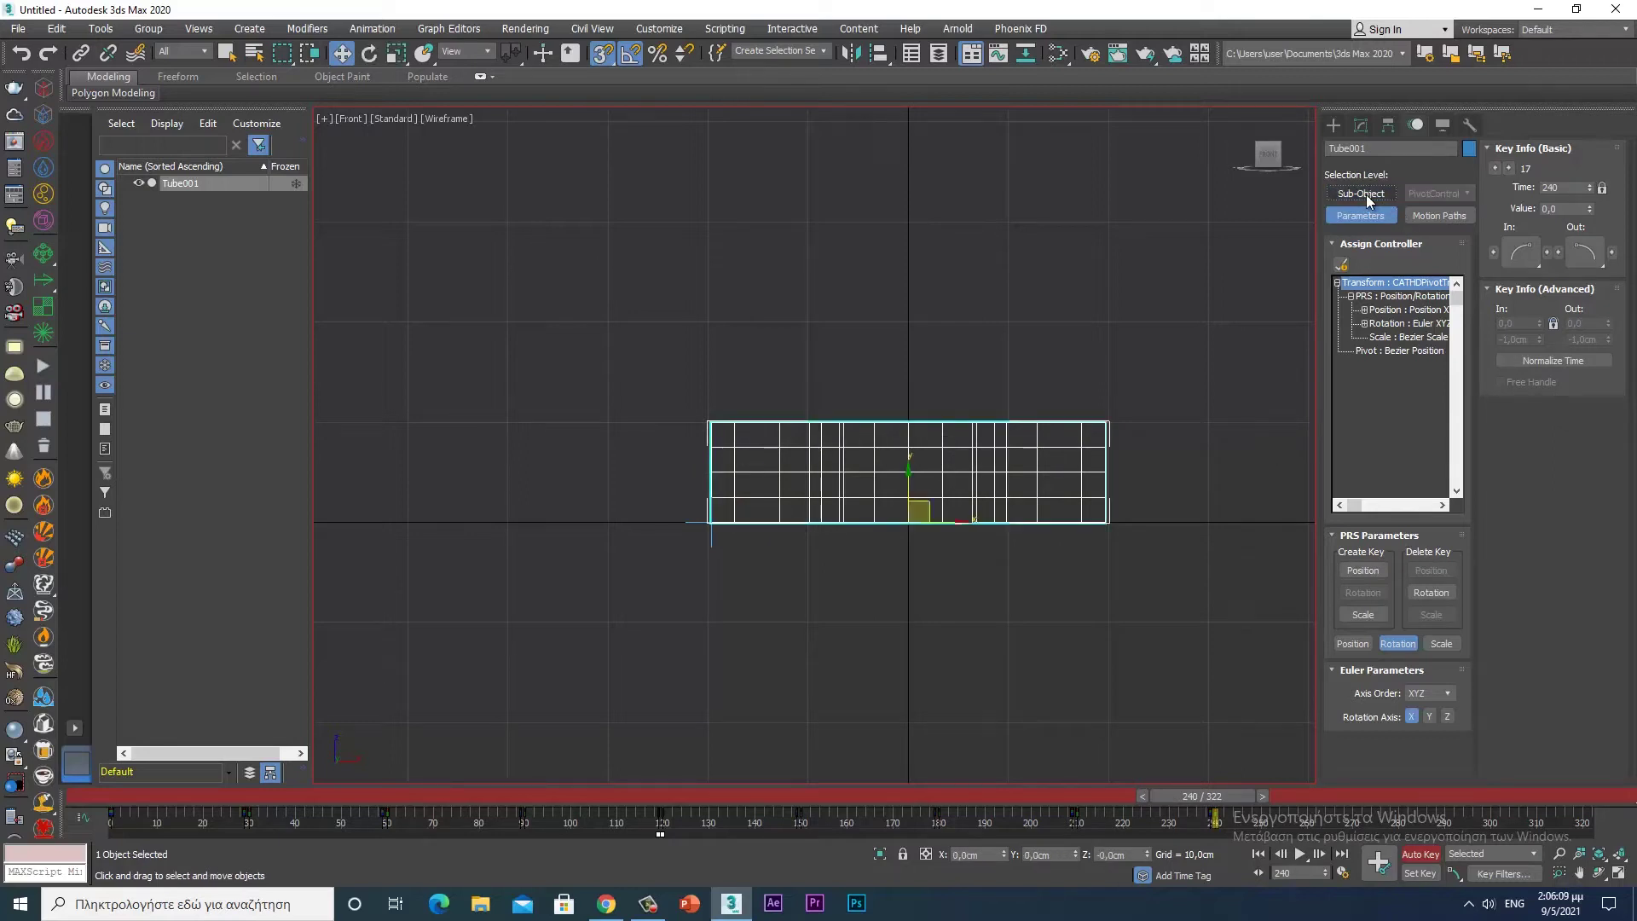
- Key the tube rotated -90° upright at frame 270, then preview the roll in Perspective
{"action": "mouse_move", "coordinate": [1240, 795]}
{"action": "left_mouse_down"}
{"action": "mouse_move", "coordinate": [1379, 795]}
{"action": "mouse_move", "coordinate": [1365, 795]}
{"action": "left_mouse_up"}
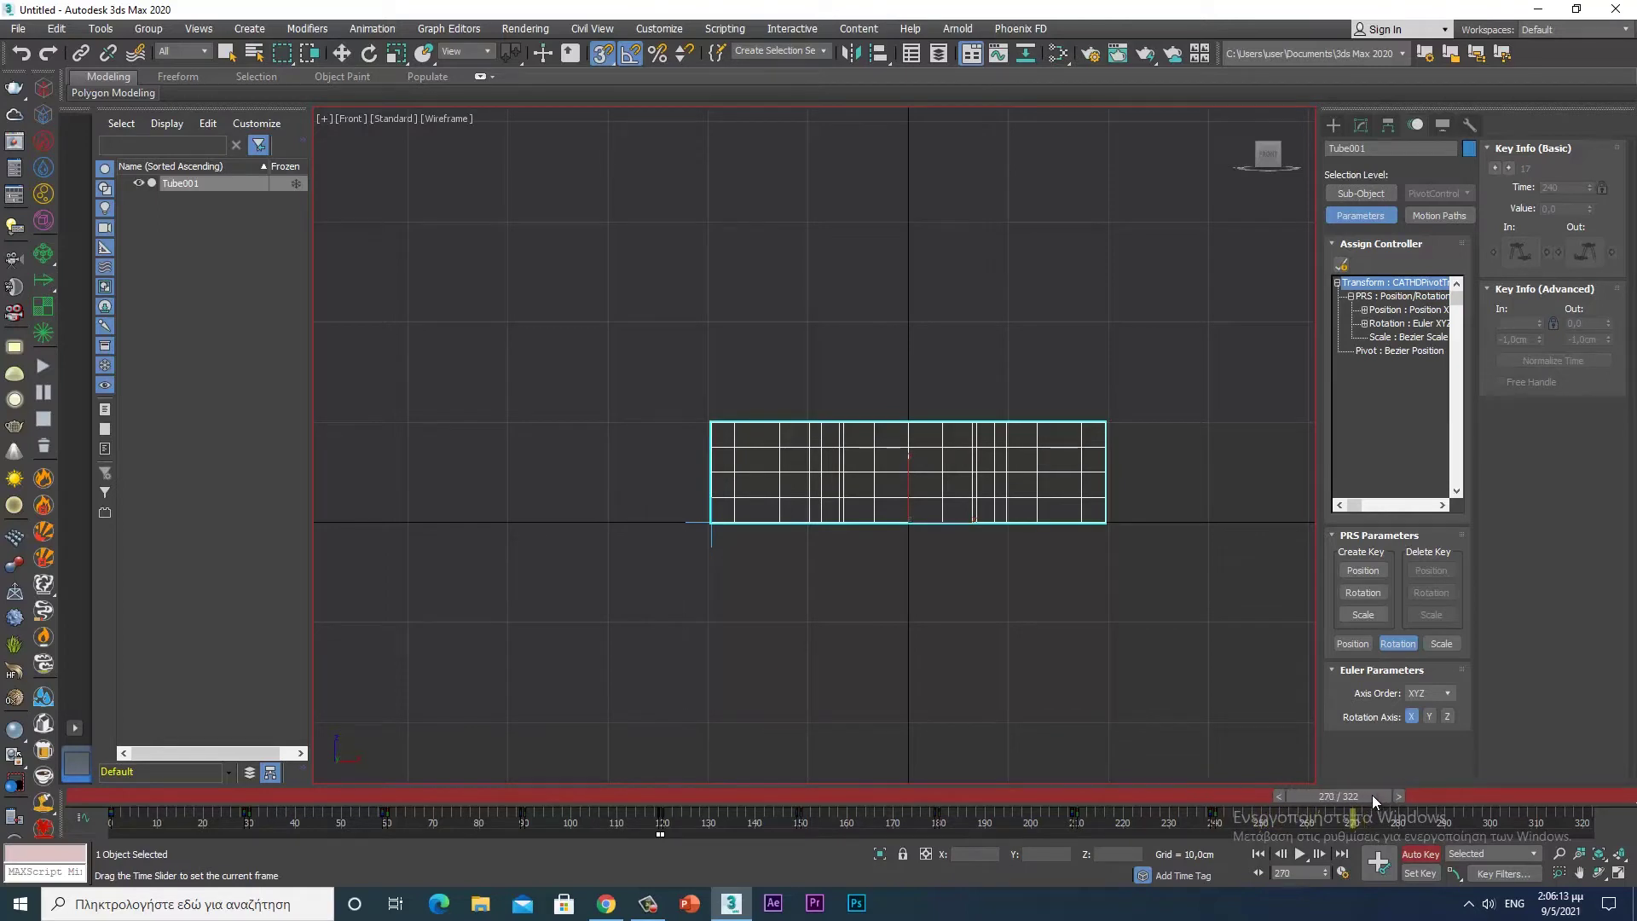
{"action": "key", "text": "w"}
{"action": "key", "text": "e"}
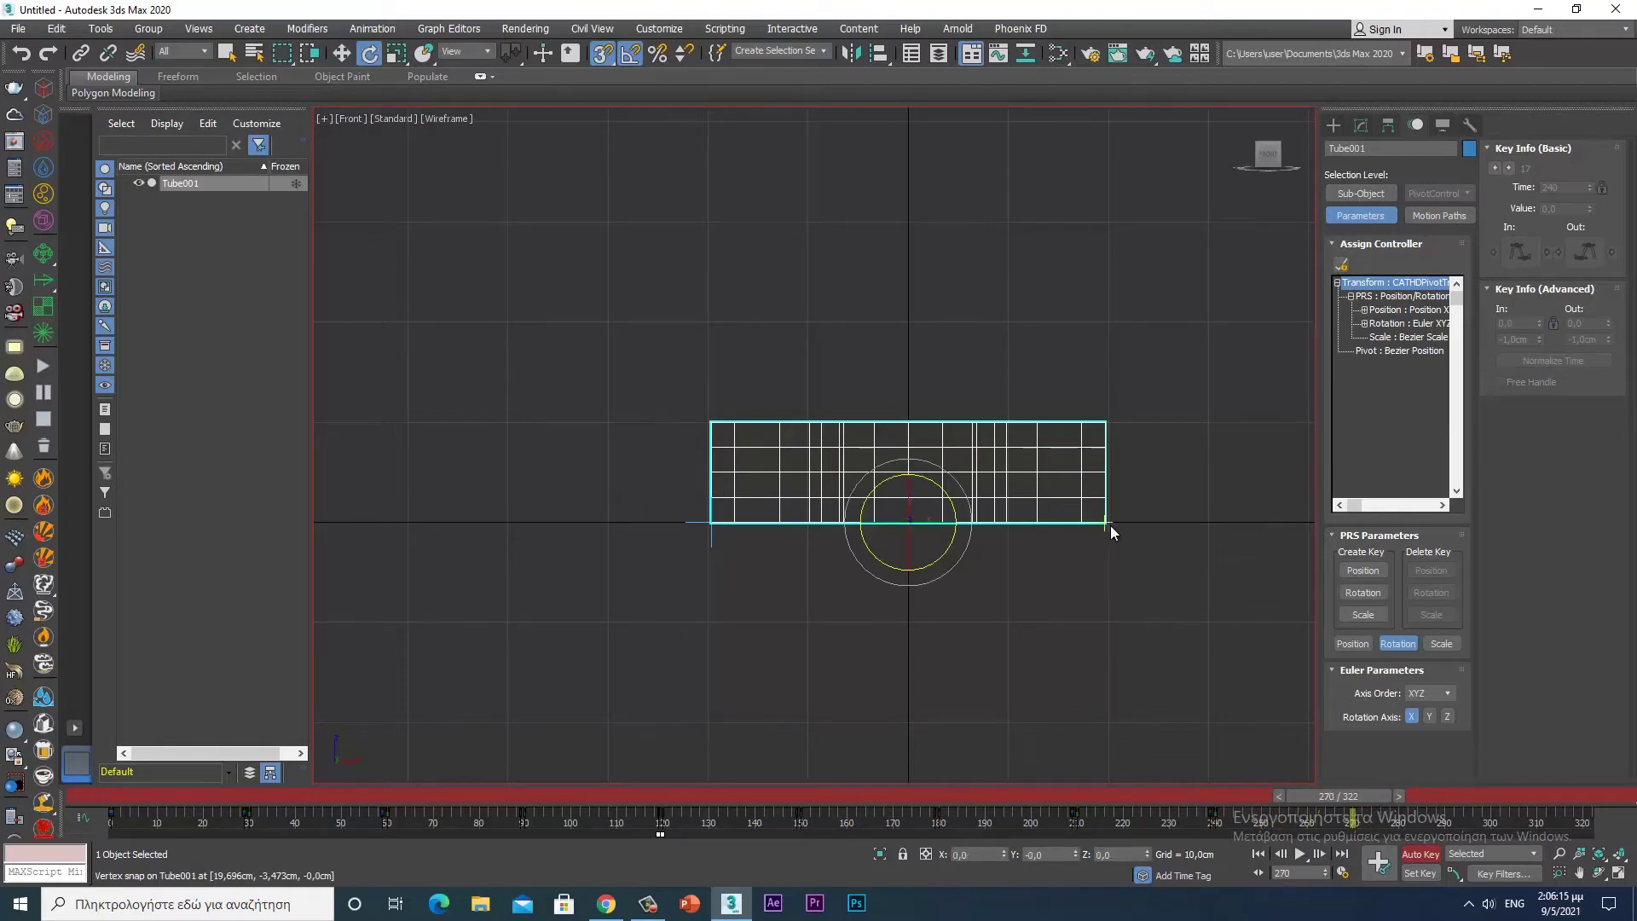
{"action": "left_click_drag", "start_coordinate": [875, 485], "coordinate": [780, 486]}
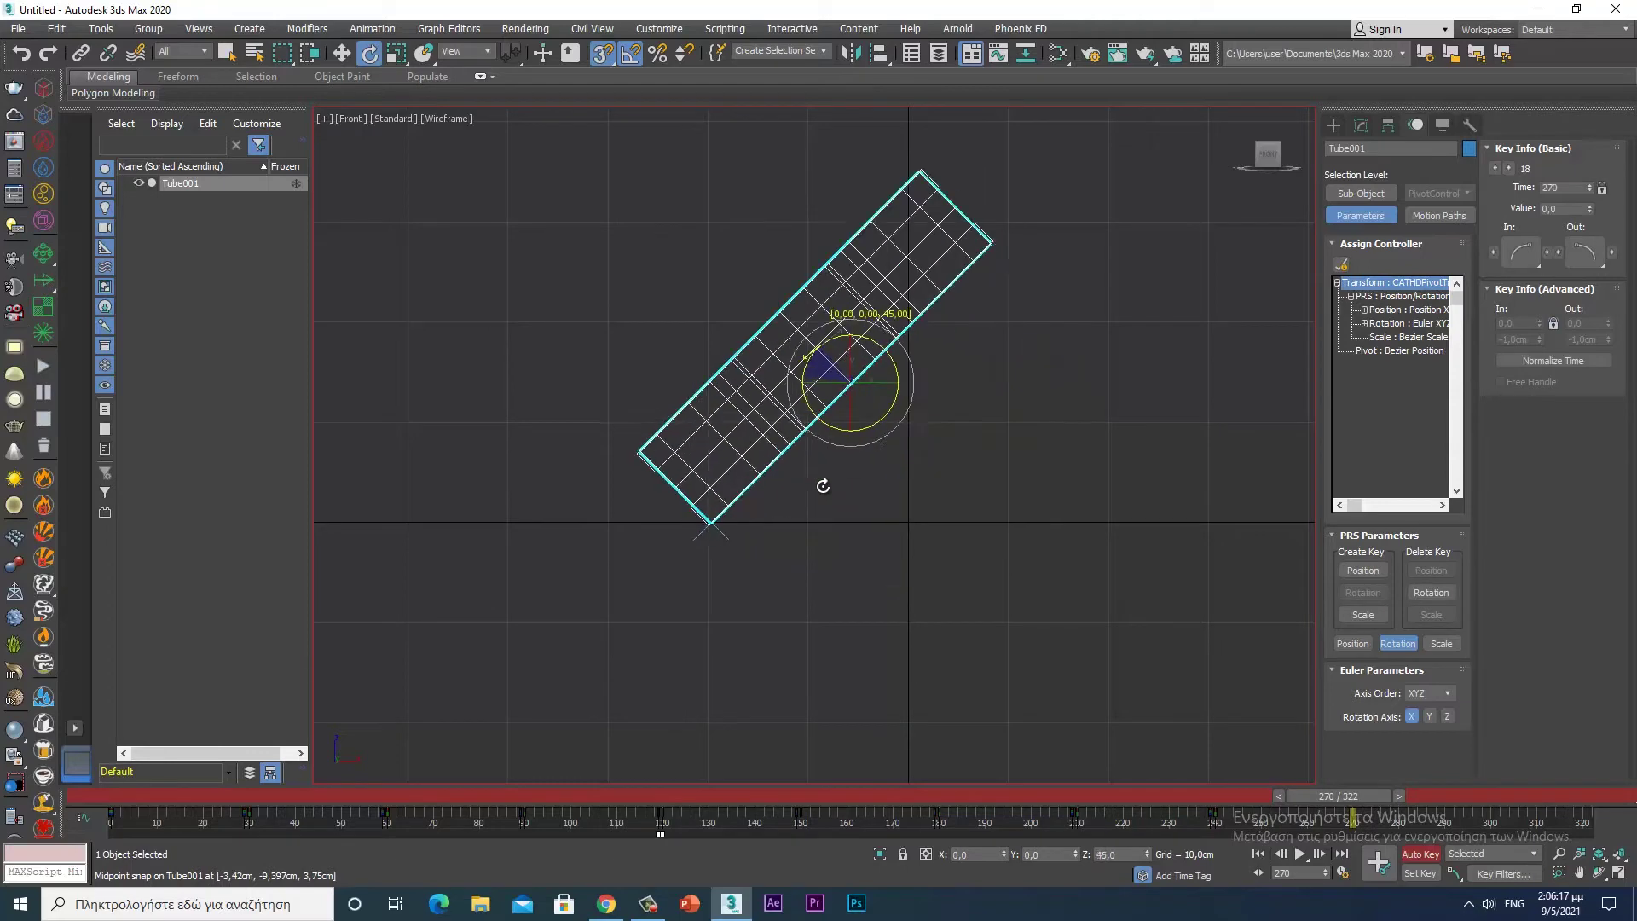
{"action": "left_click_drag", "start_coordinate": [780, 487], "coordinate": [776, 485]}
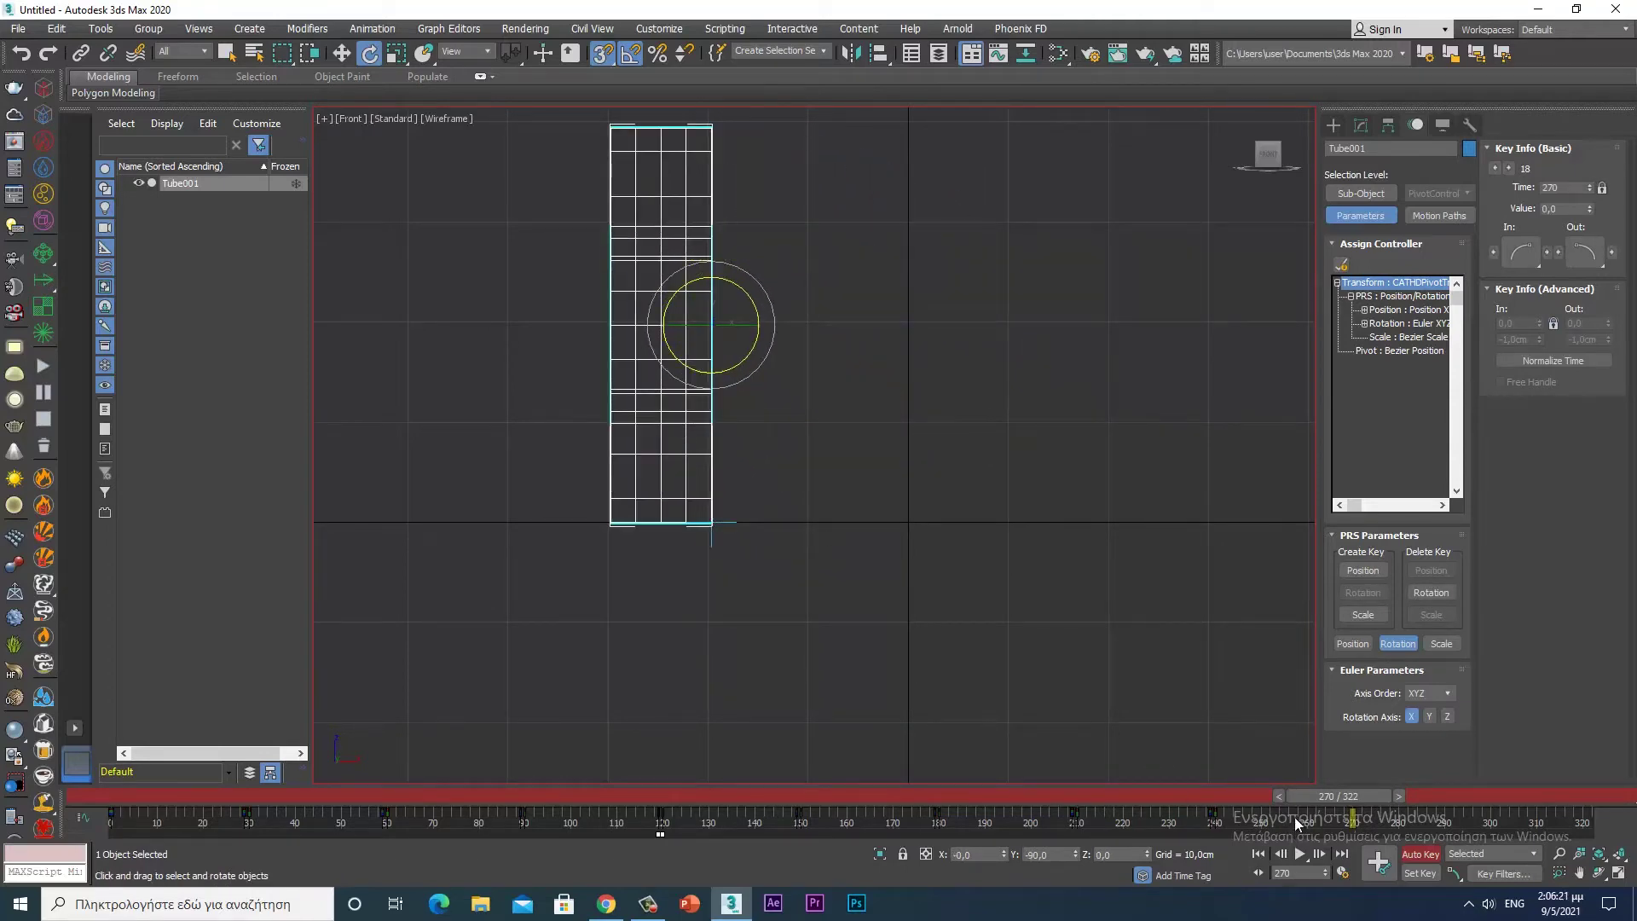
{"action": "mouse_move", "coordinate": [1301, 796]}
{"action": "left_mouse_down"}
{"action": "mouse_move", "coordinate": [350, 810]}
{"action": "mouse_move", "coordinate": [695, 797]}
{"action": "left_mouse_up"}
{"action": "key", "text": "alt+w"}
{"action": "key", "text": "alt+w"}
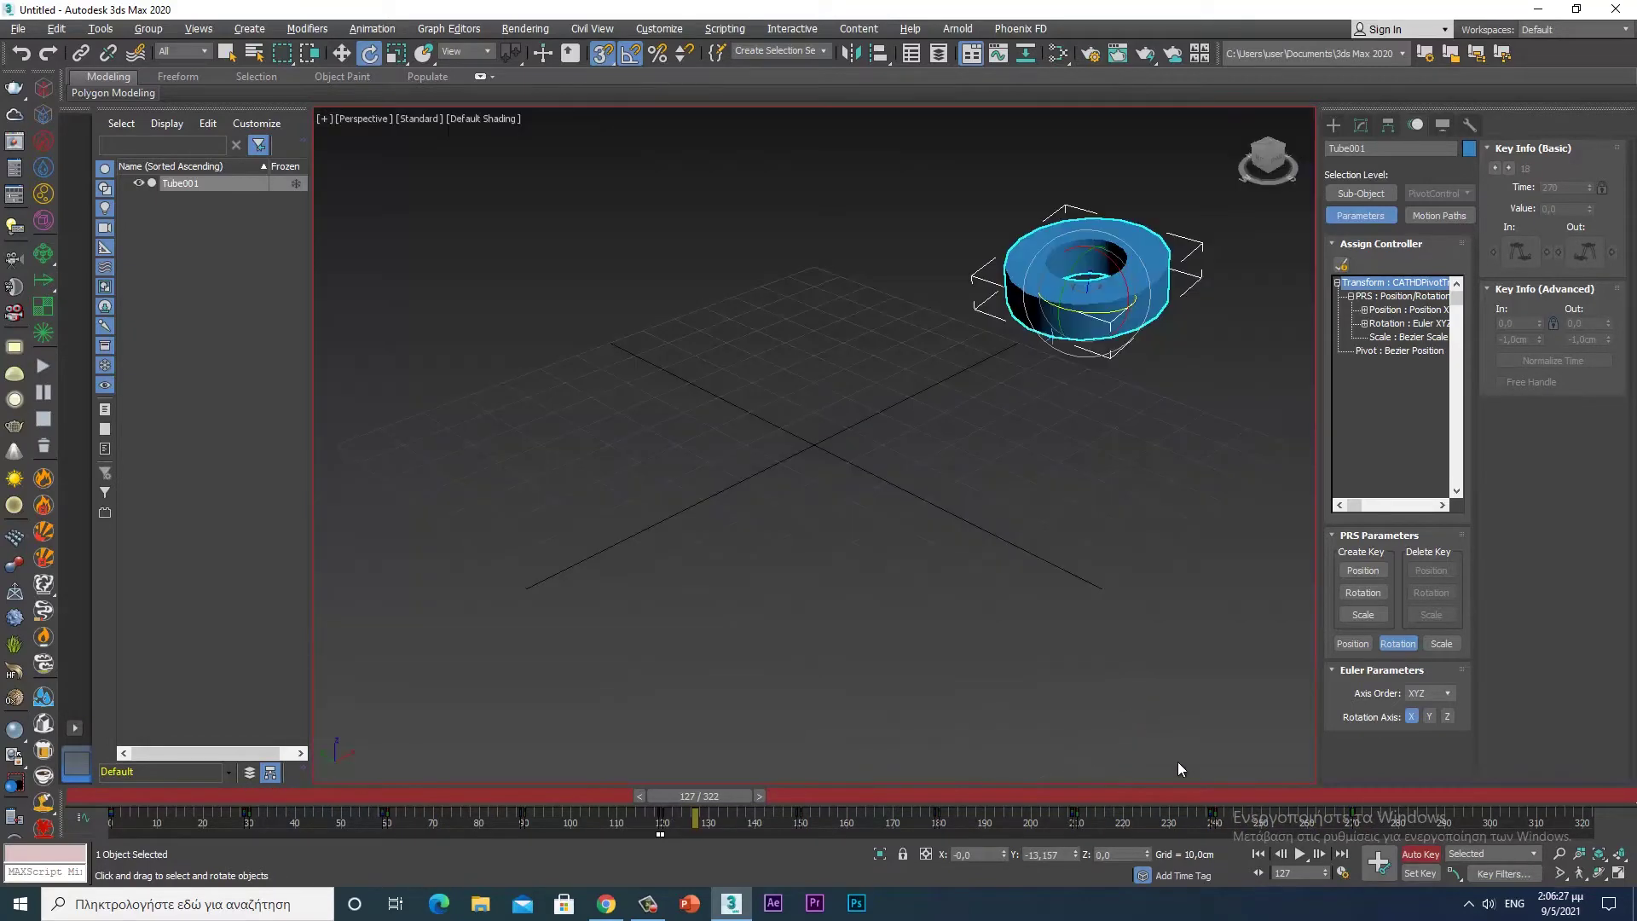
{"action": "left_click", "coordinate": [1259, 854]}
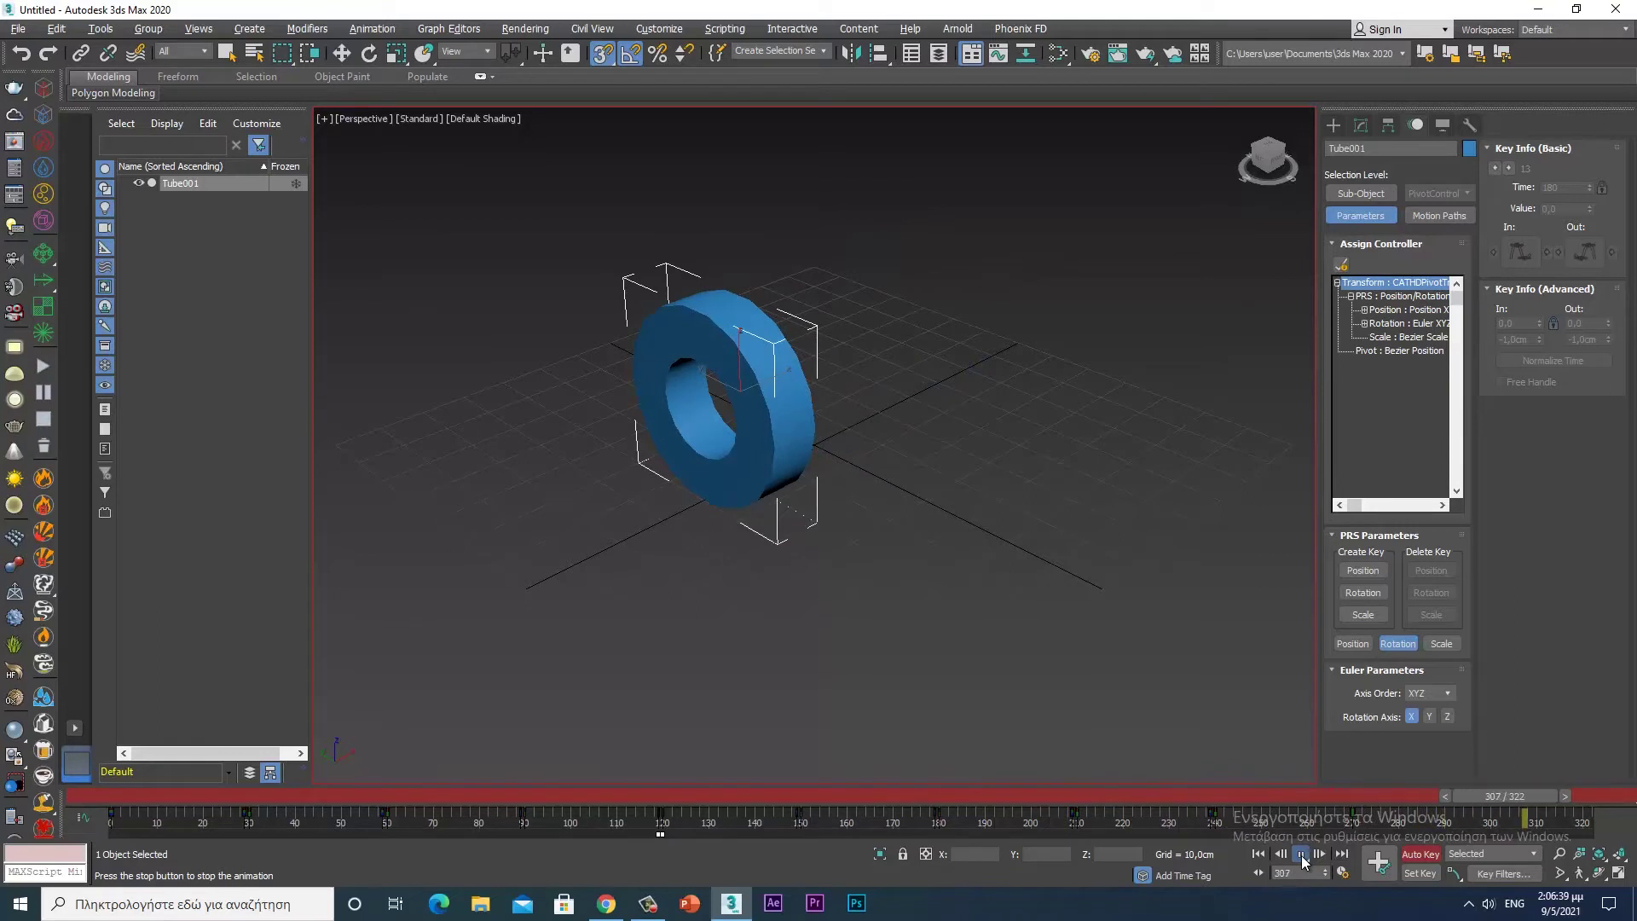
{"action": "left_click", "coordinate": [1301, 854]}
{"action": "left_click_drag", "start_coordinate": [1503, 796], "coordinate": [9, 794]}
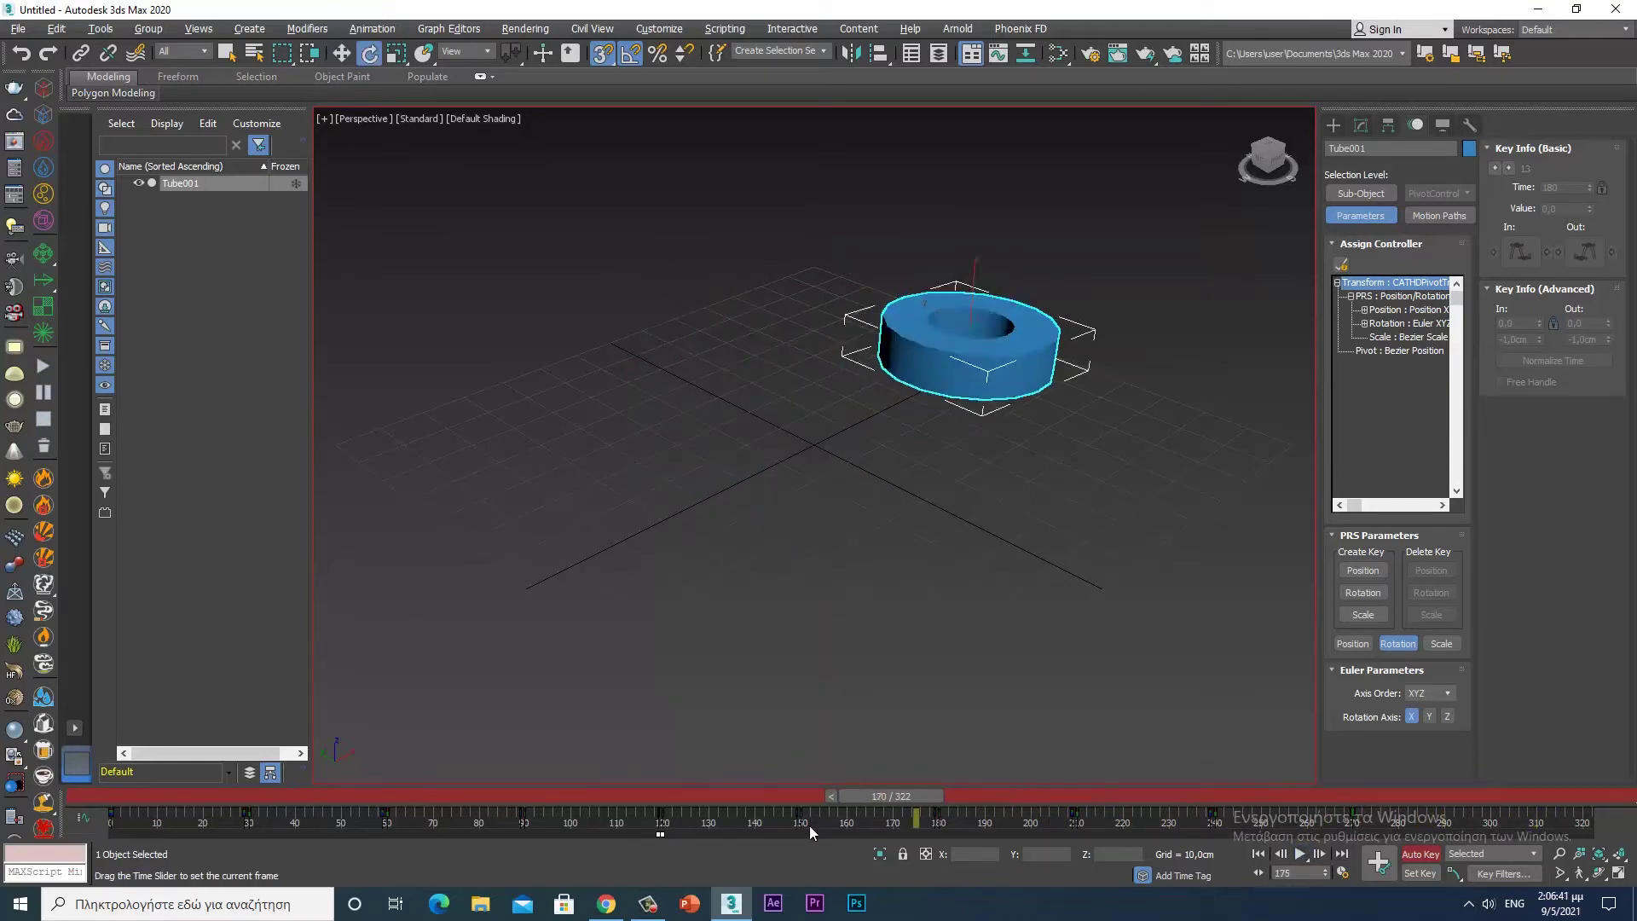
{"action": "left_click_drag", "start_coordinate": [128, 796], "coordinate": [1586, 795]}
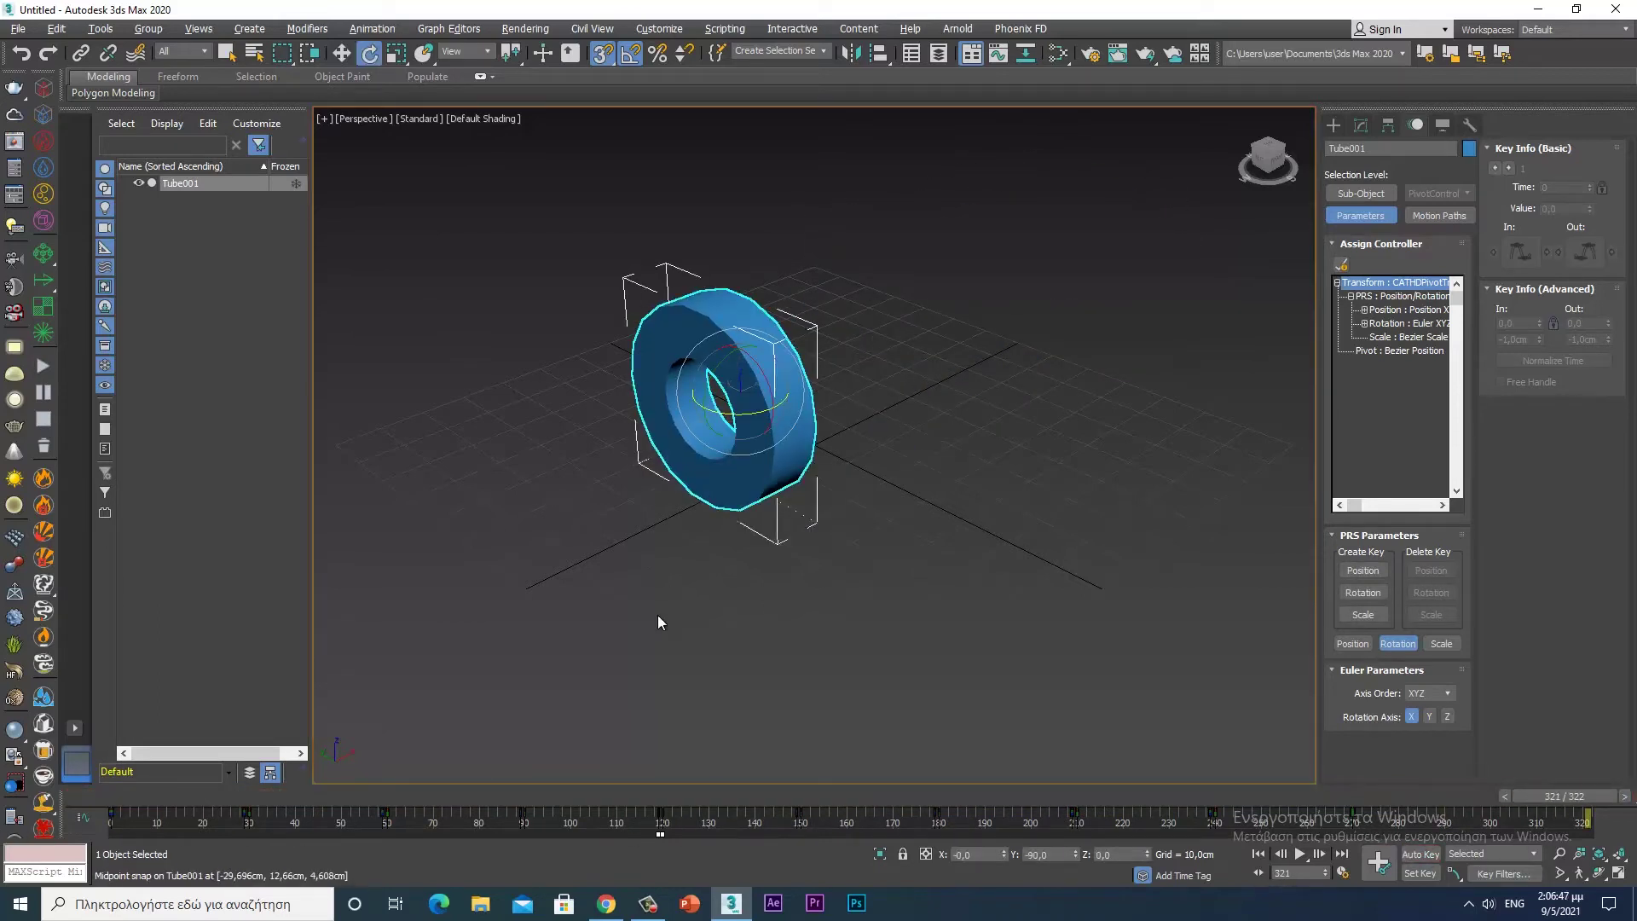
{"action": "left_click_drag", "start_coordinate": [1540, 797], "coordinate": [111, 796]}
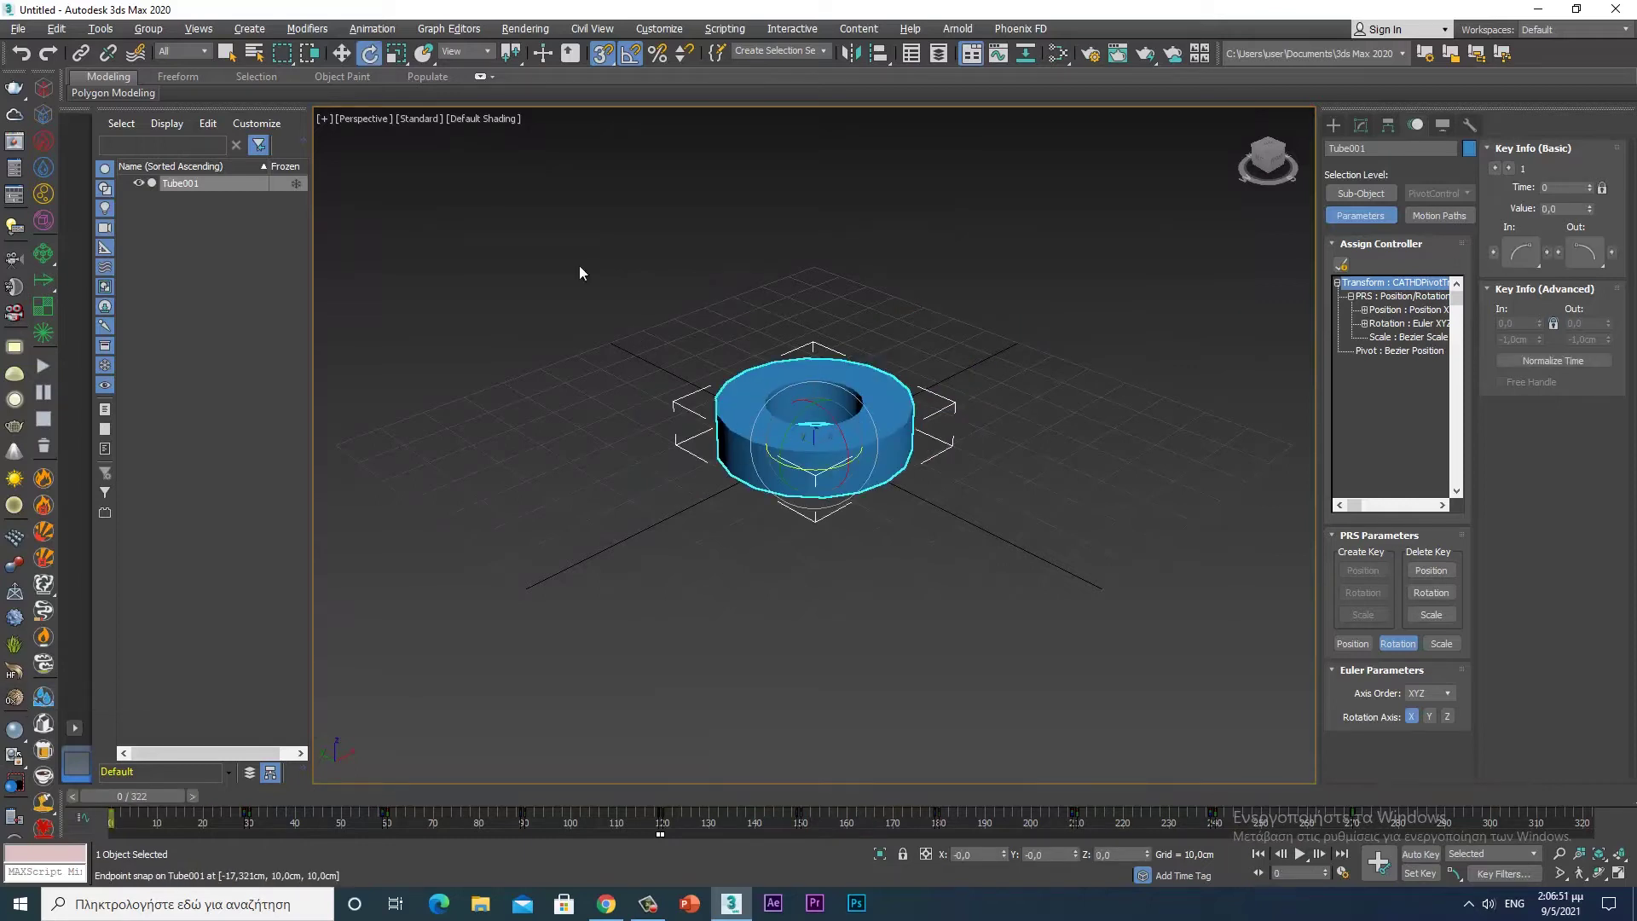
- With snaps off, draw a Phoenix FD liquid container about 42 × 40 cm over the tube in Top view
{"action": "left_click", "coordinate": [44, 114]}
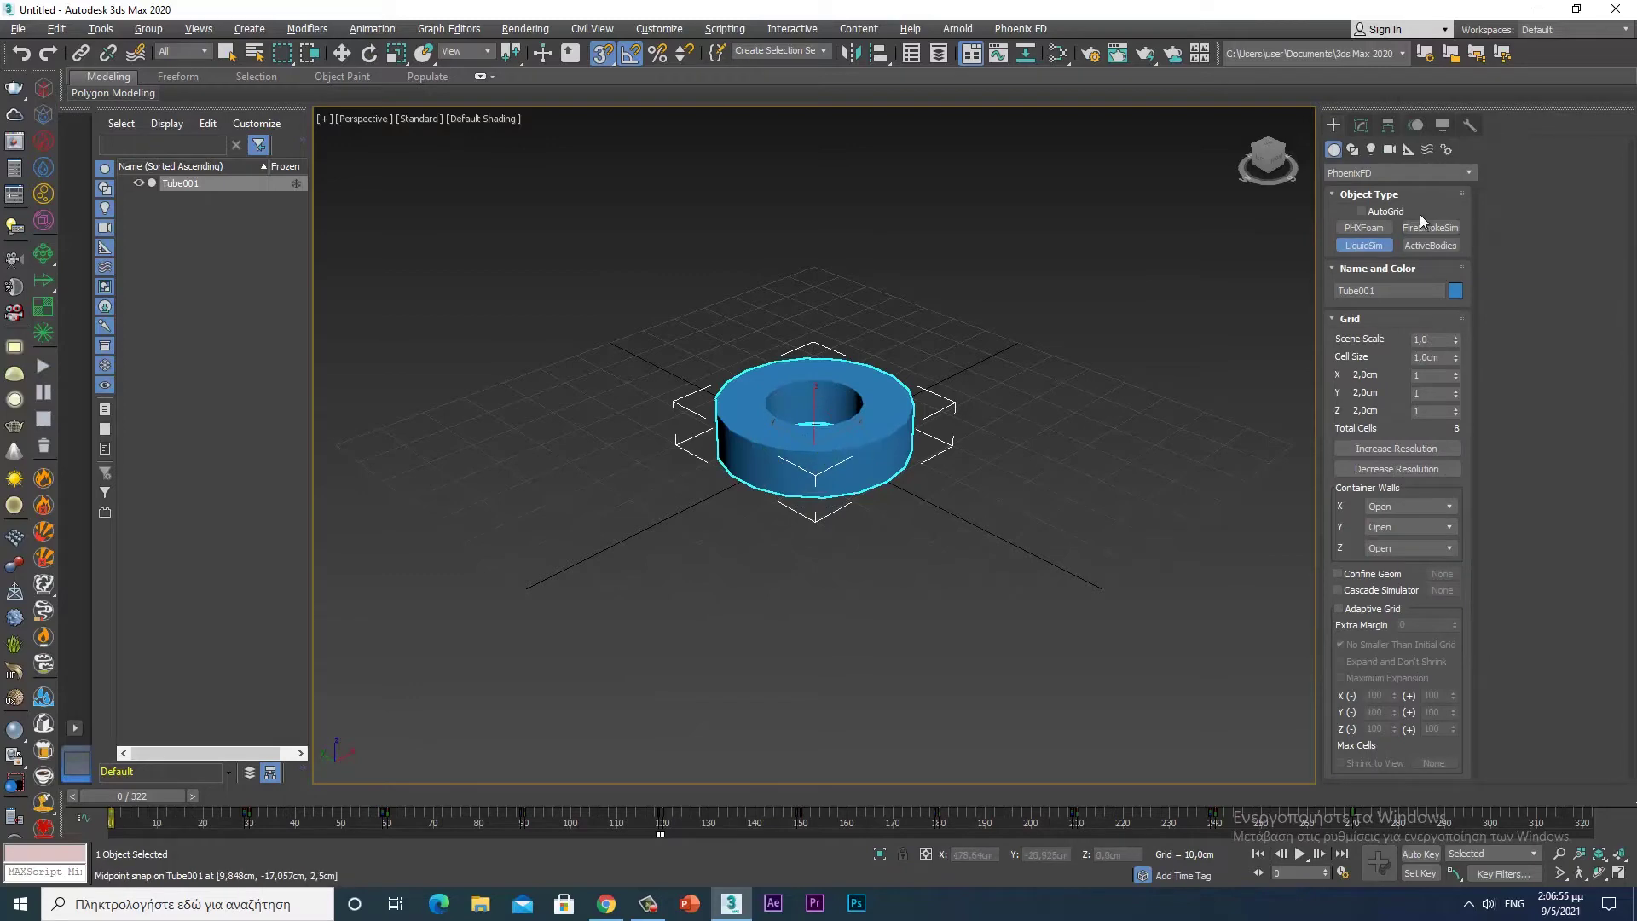
{"action": "key", "text": "s"}
{"action": "key", "text": "alt+w"}
{"action": "key", "text": "alt+w"}
{"action": "scroll", "coordinate": [767, 400], "scroll_direction": "up", "scroll_amount": 3}
{"action": "scroll", "coordinate": [785, 397], "scroll_direction": "up", "scroll_amount": 3}
{"action": "middle_click_drag", "start_coordinate": [789, 393], "coordinate": [697, 316]}
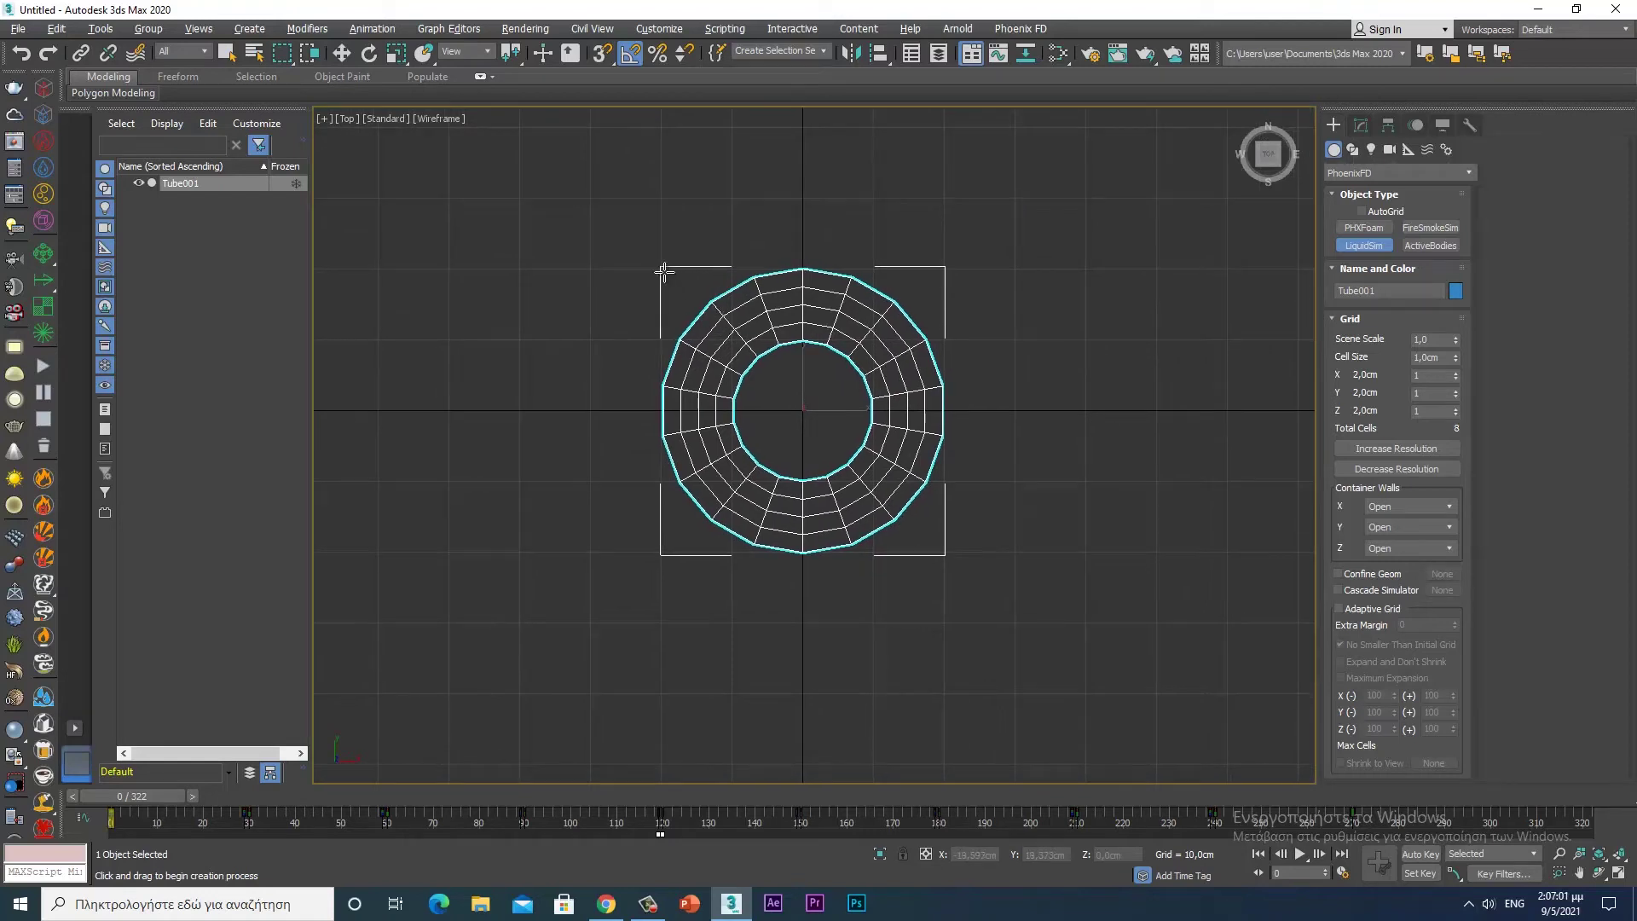
{"action": "mouse_move", "coordinate": [658, 263]}
{"action": "left_mouse_down"}
{"action": "mouse_move", "coordinate": [962, 552]}
{"action": "mouse_move", "coordinate": [945, 555]}
{"action": "left_mouse_up"}
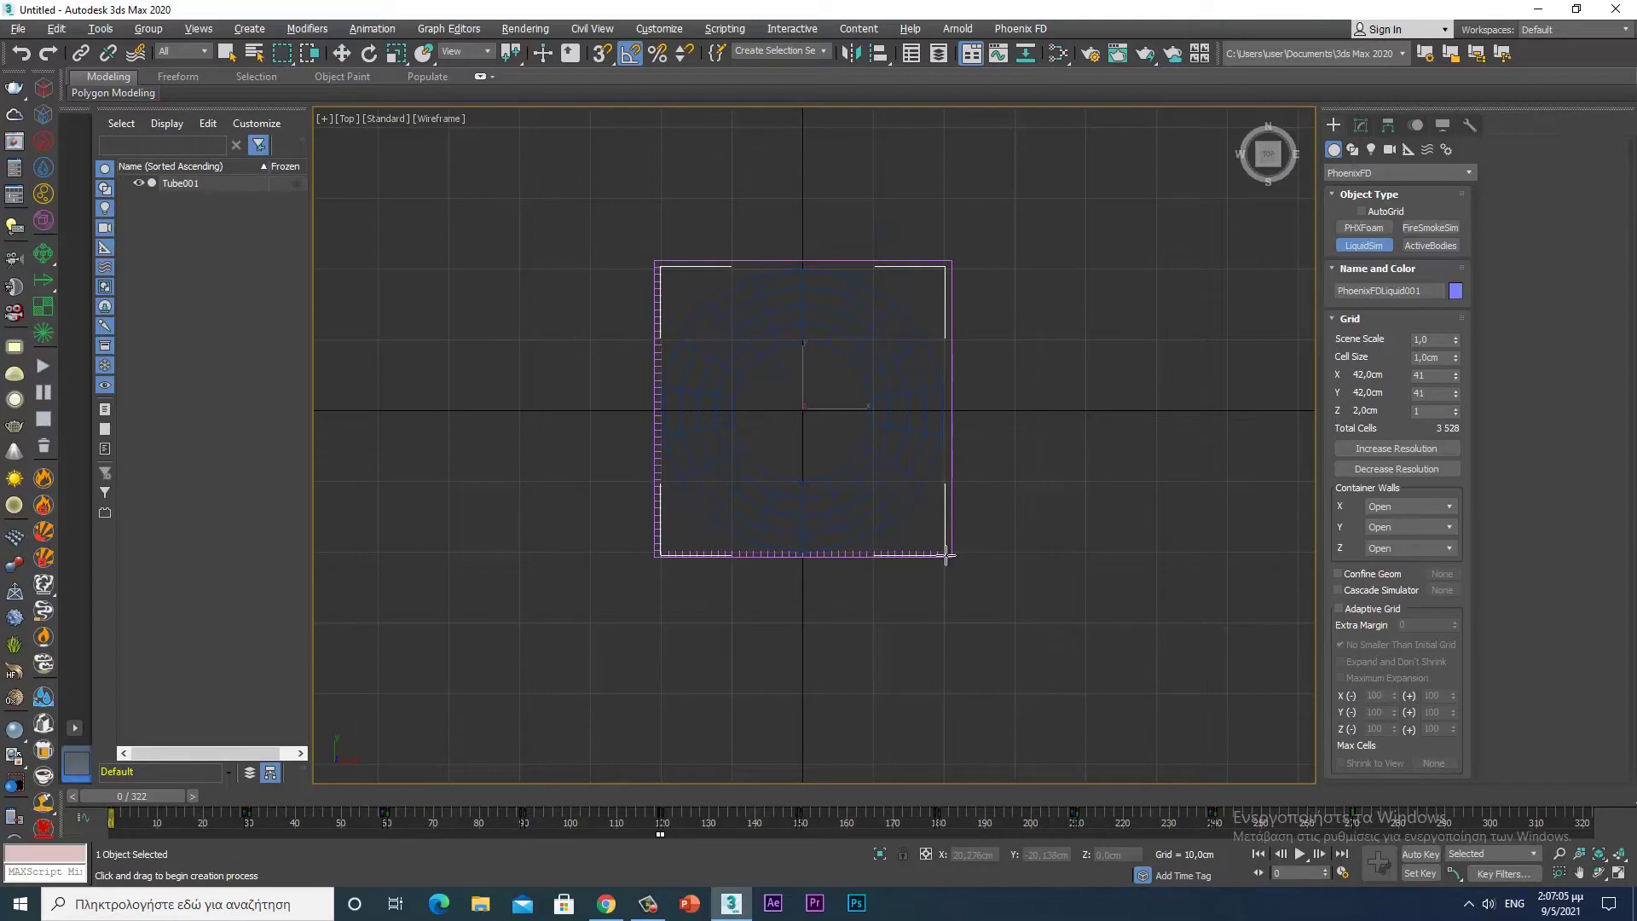
{"action": "left_click_drag", "start_coordinate": [945, 555], "coordinate": [947, 535]}
{"action": "left_click", "coordinate": [945, 512]}
{"action": "key", "text": "alt+w"}
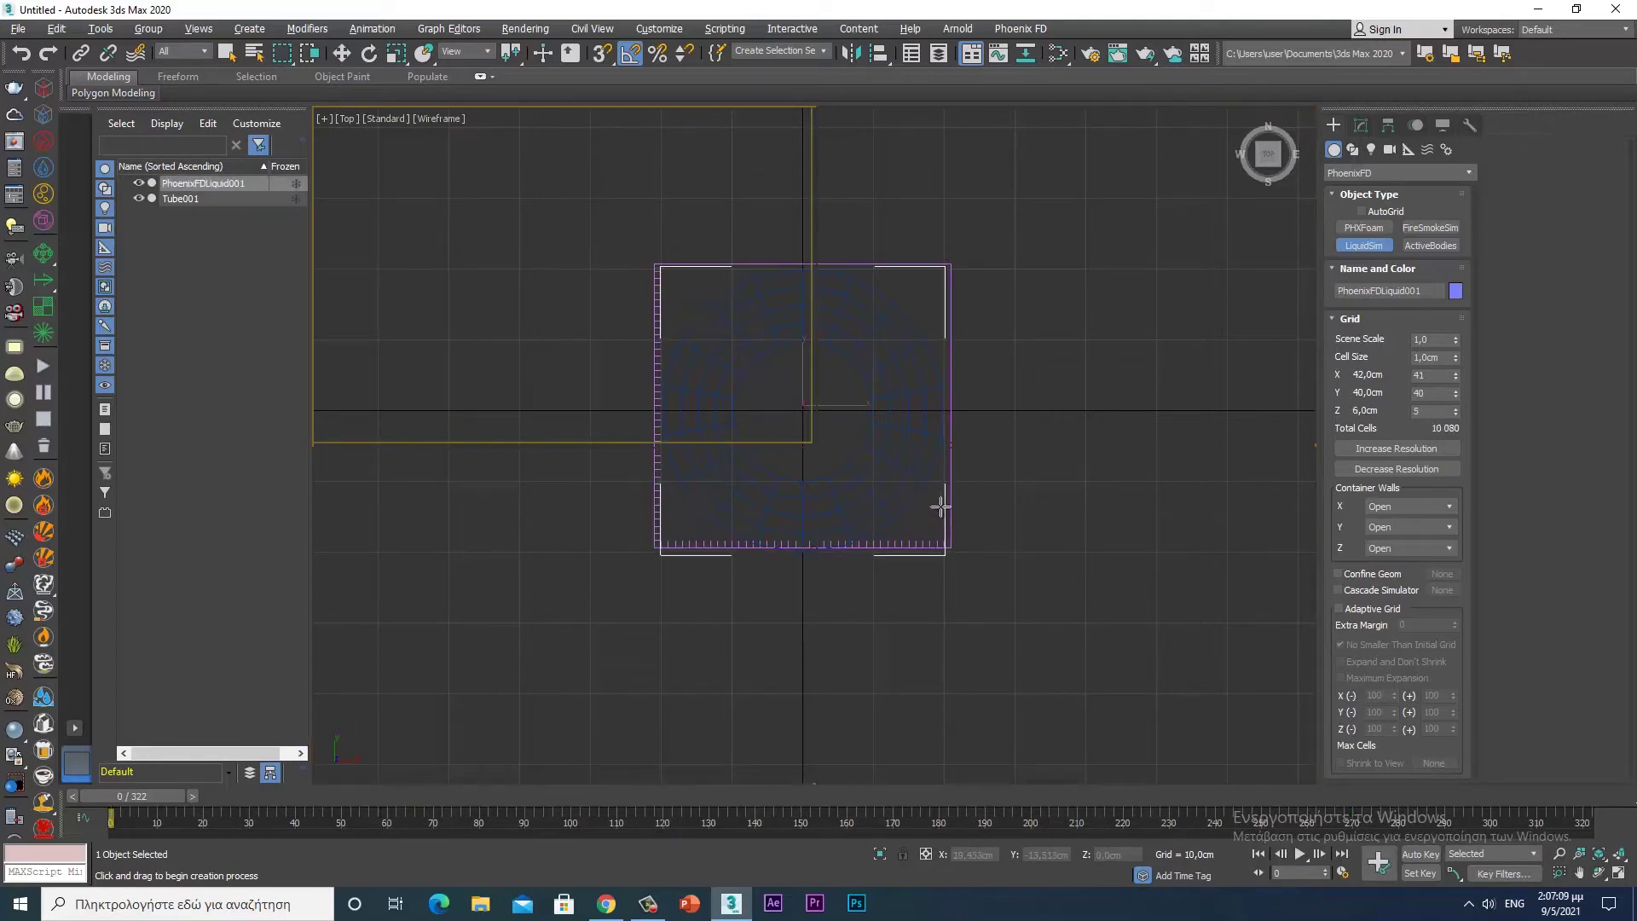
- Set the liquid container's grid height to 12 cells in the Front view
{"action": "right_click", "coordinate": [1011, 394]}
{"action": "key", "text": "alt+w"}
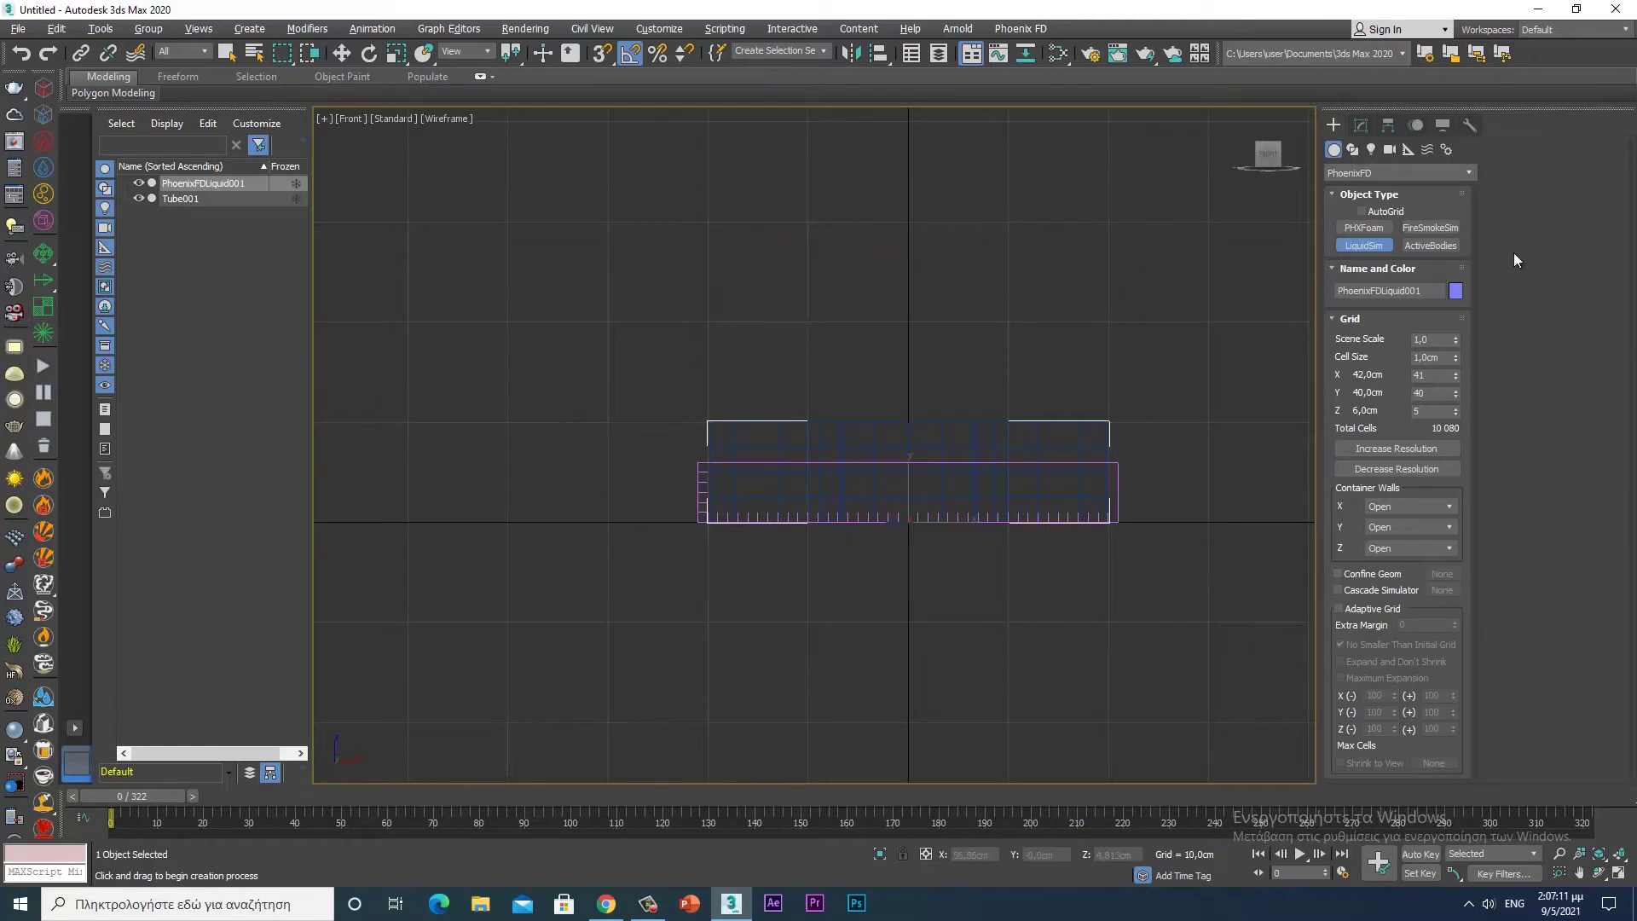
{"action": "left_click", "coordinate": [1359, 126]}
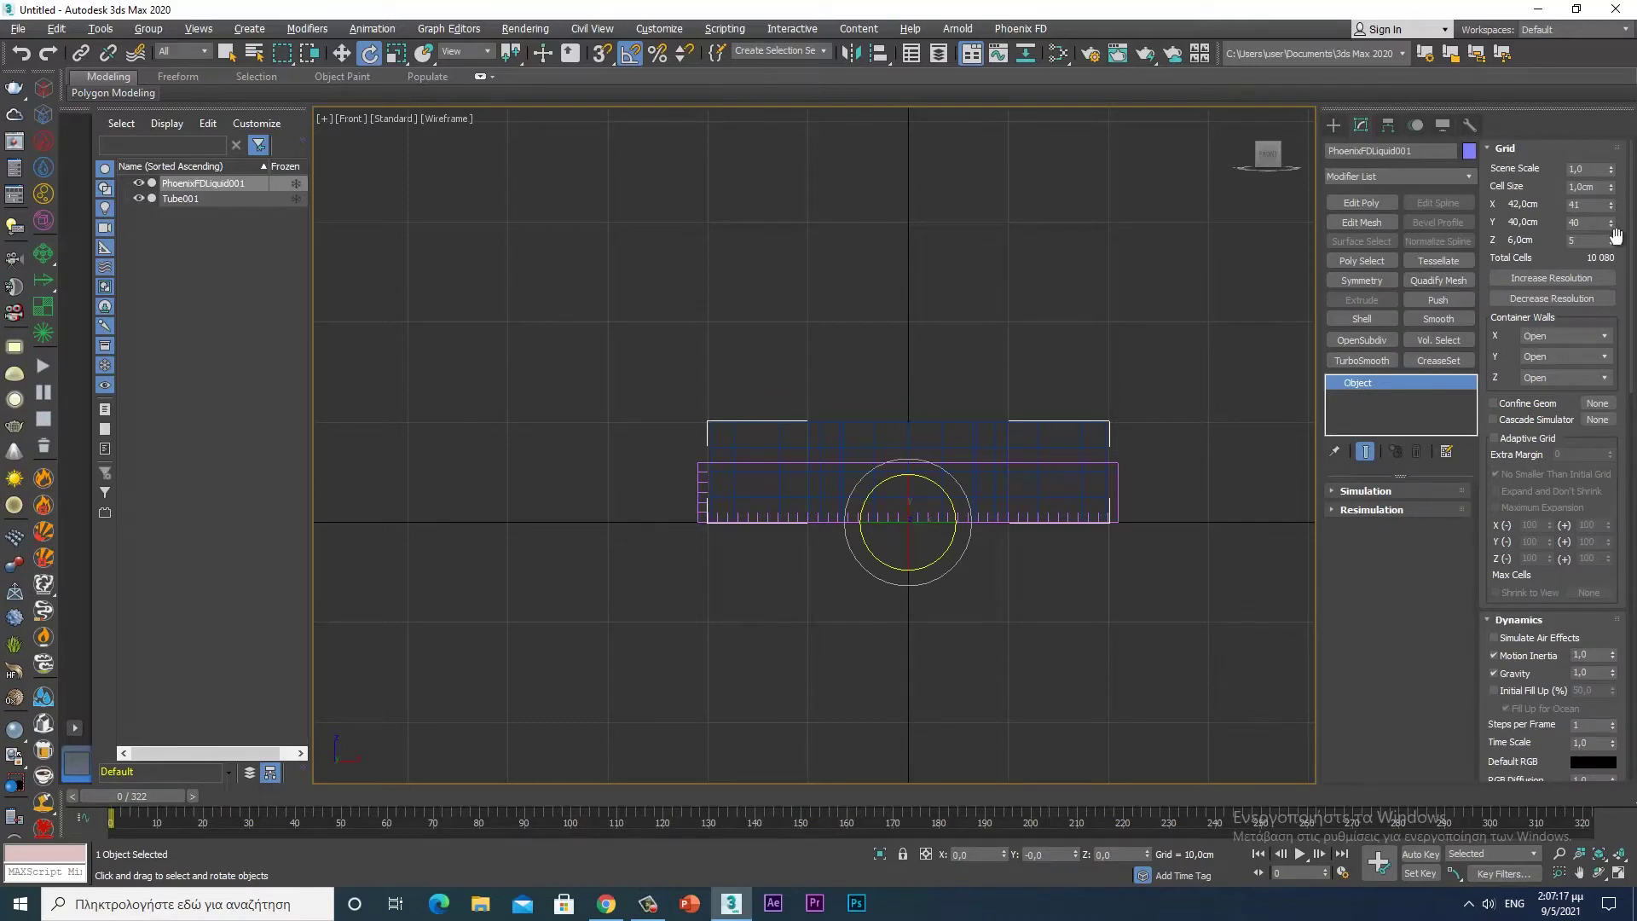
{"action": "left_click_drag", "start_coordinate": [1611, 245], "coordinate": [1613, 242]}
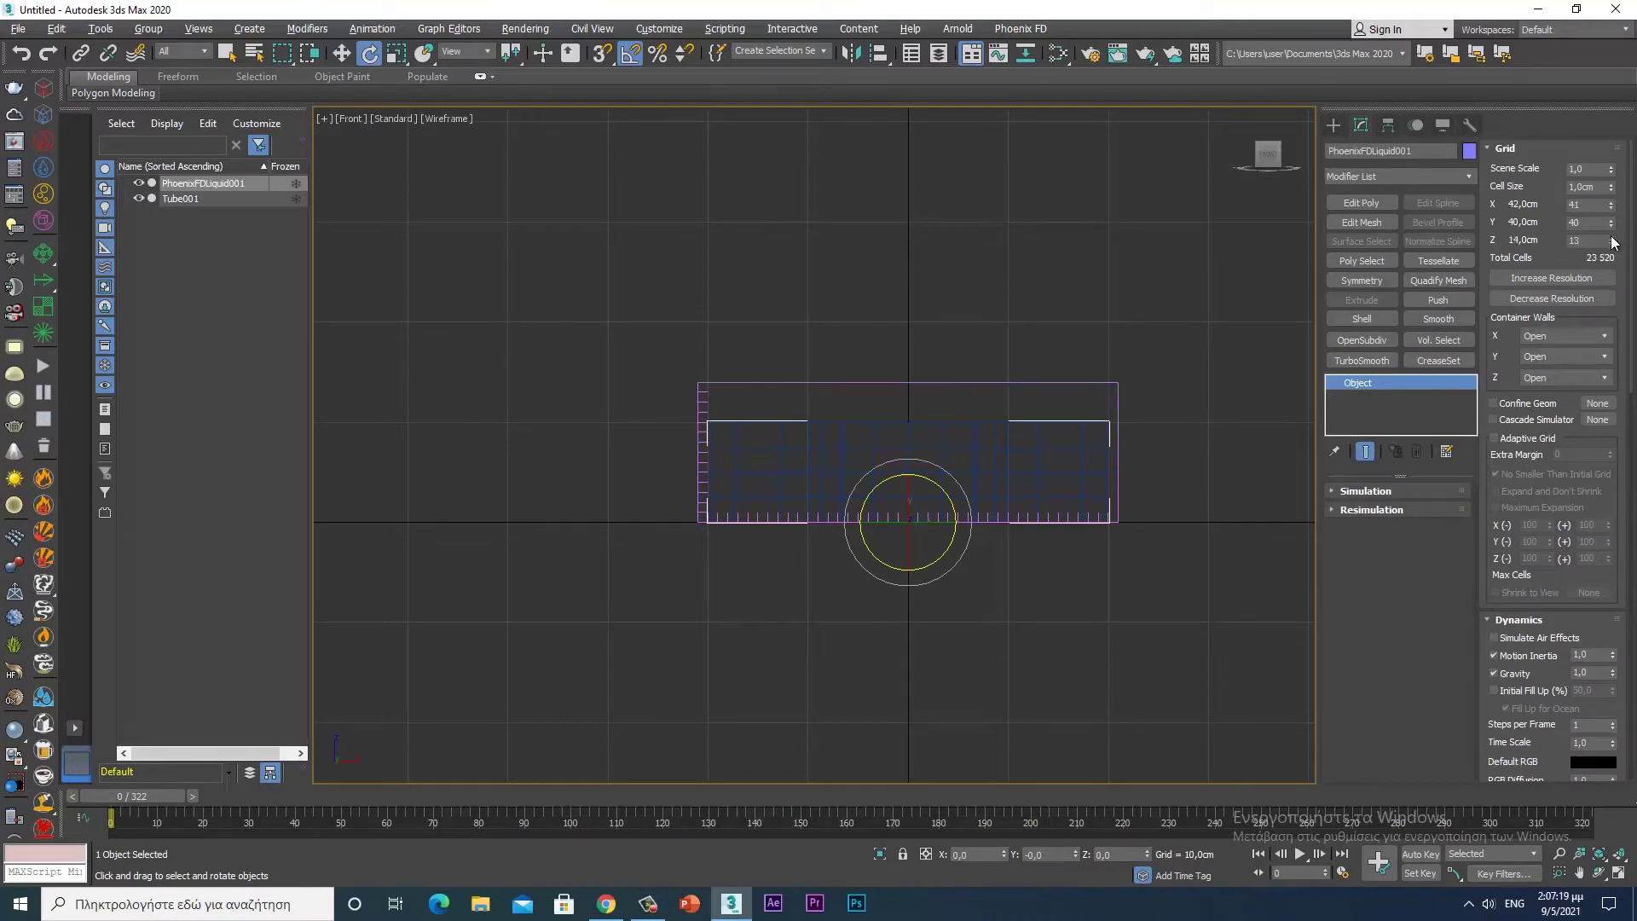
{"action": "left_click", "coordinate": [1612, 245]}
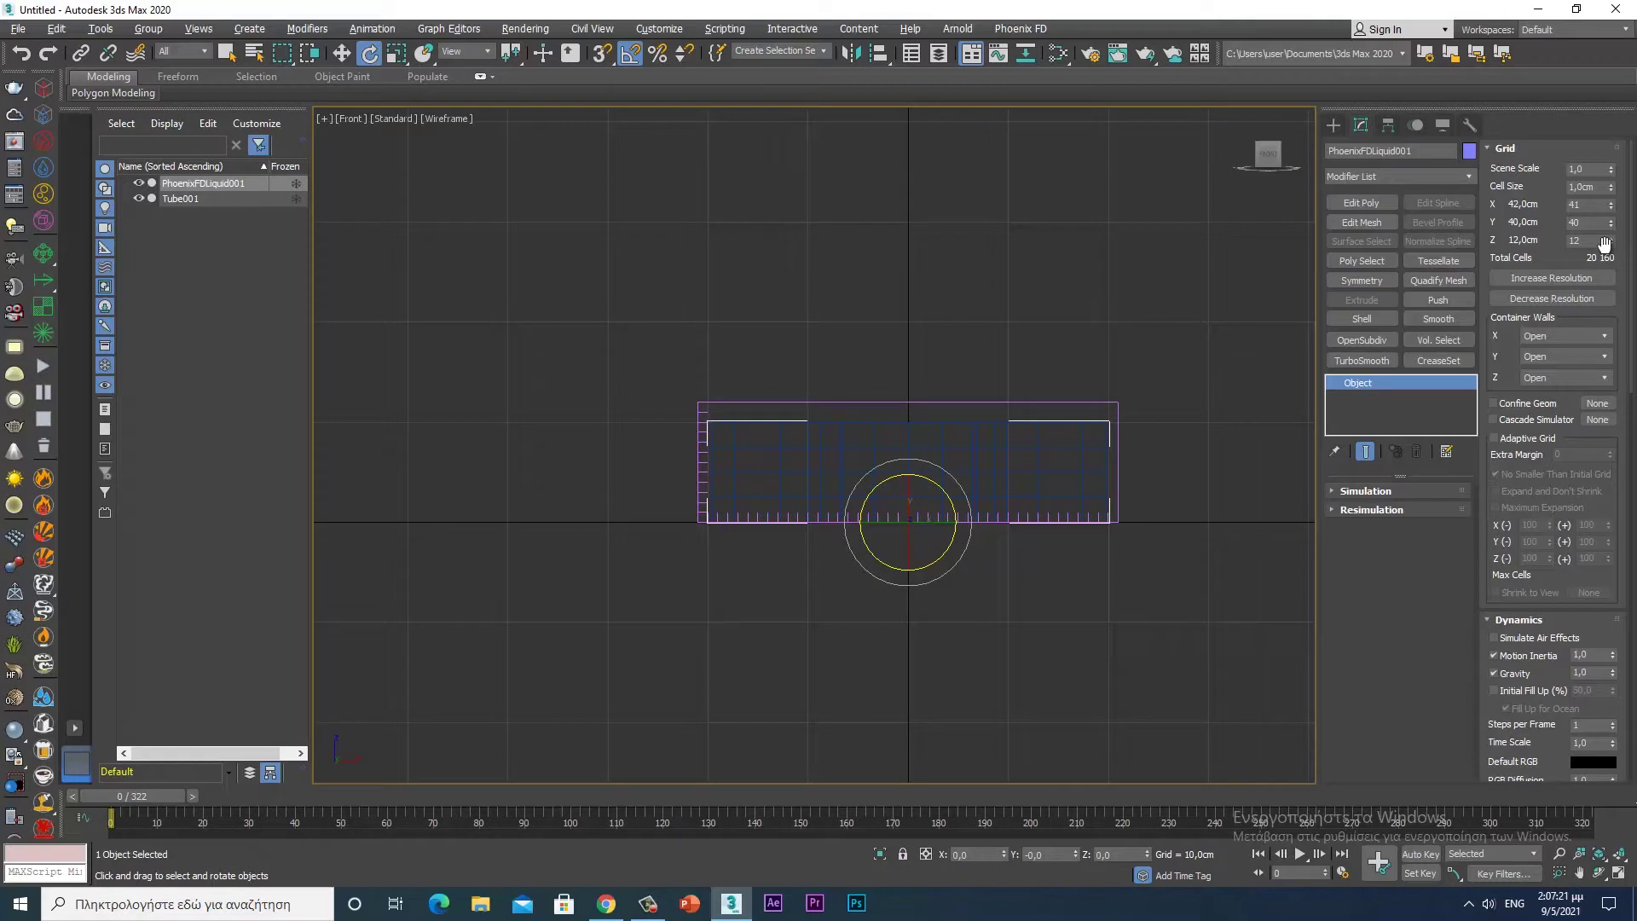
{"action": "scroll", "coordinate": [928, 539], "scroll_direction": "up", "scroll_amount": 3}
{"action": "scroll", "coordinate": [929, 539], "scroll_direction": "up", "scroll_amount": 3}
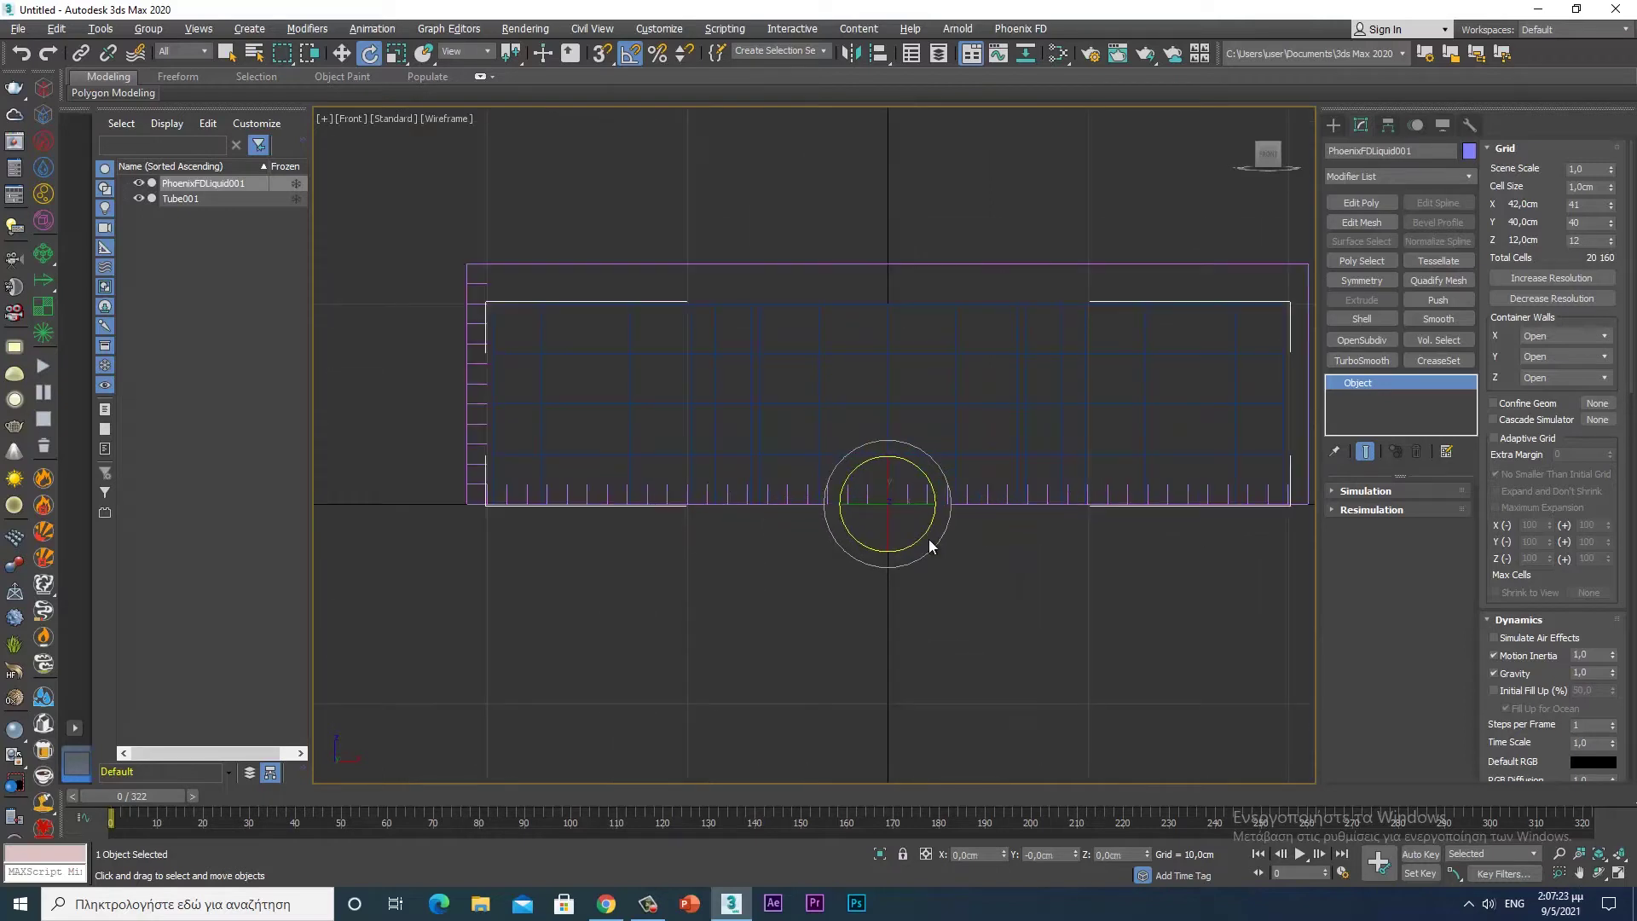
- Lower the container slightly to Z −0.804 cm and restore the four-view layout
{"action": "key", "text": "w"}
{"action": "left_click_drag", "start_coordinate": [888, 457], "coordinate": [880, 473]}
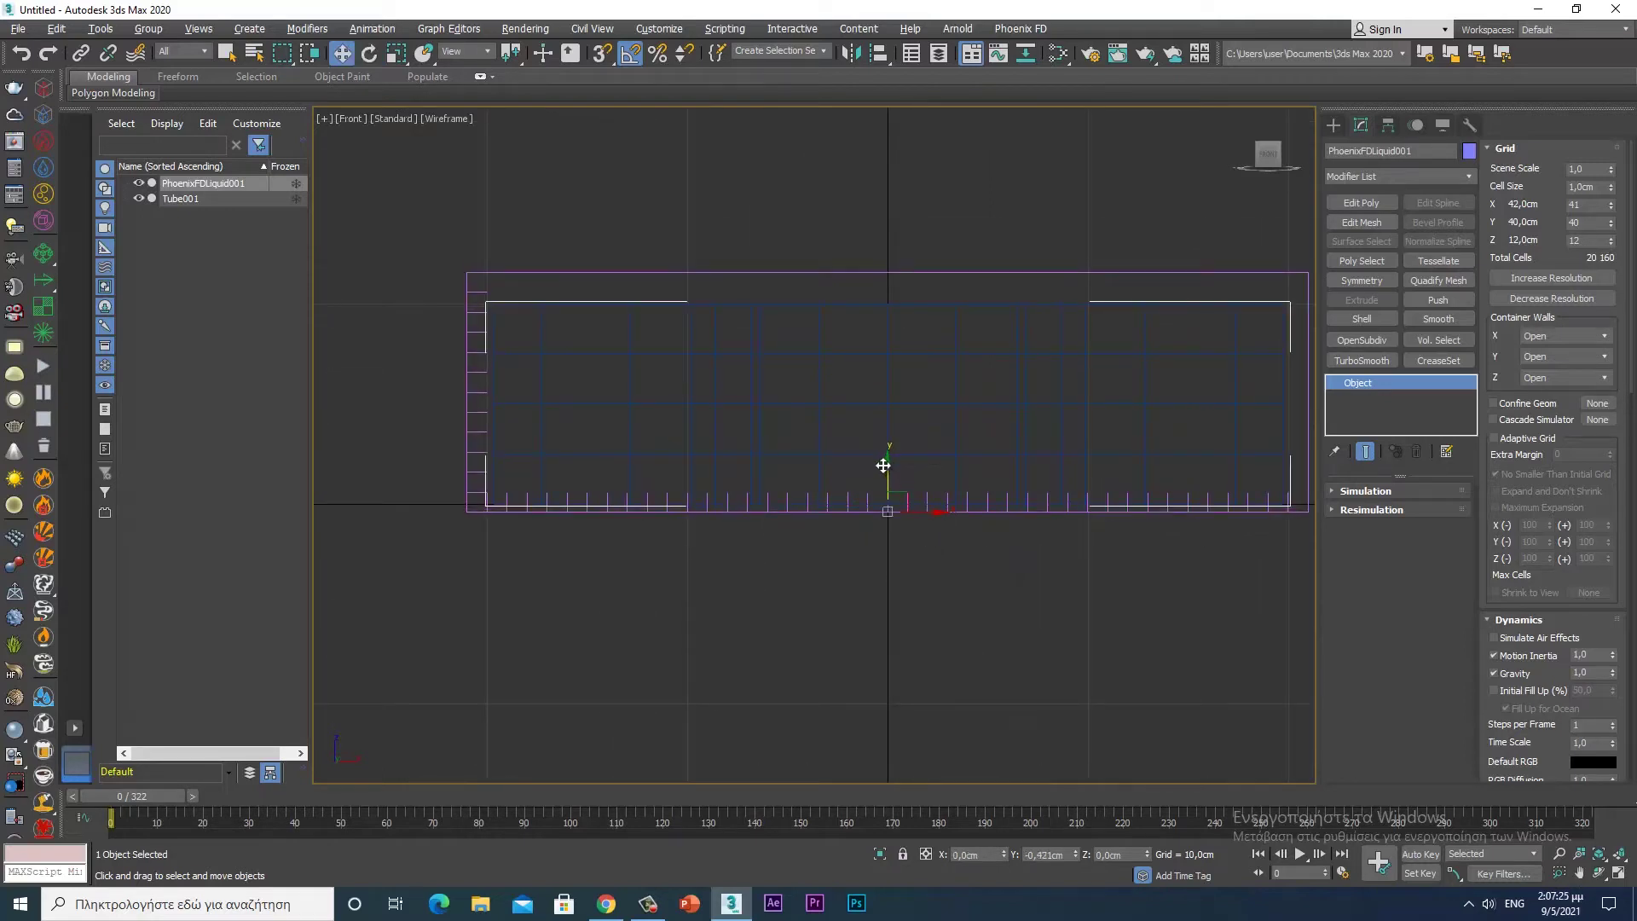
{"action": "left_click_drag", "start_coordinate": [880, 472], "coordinate": [883, 482]}
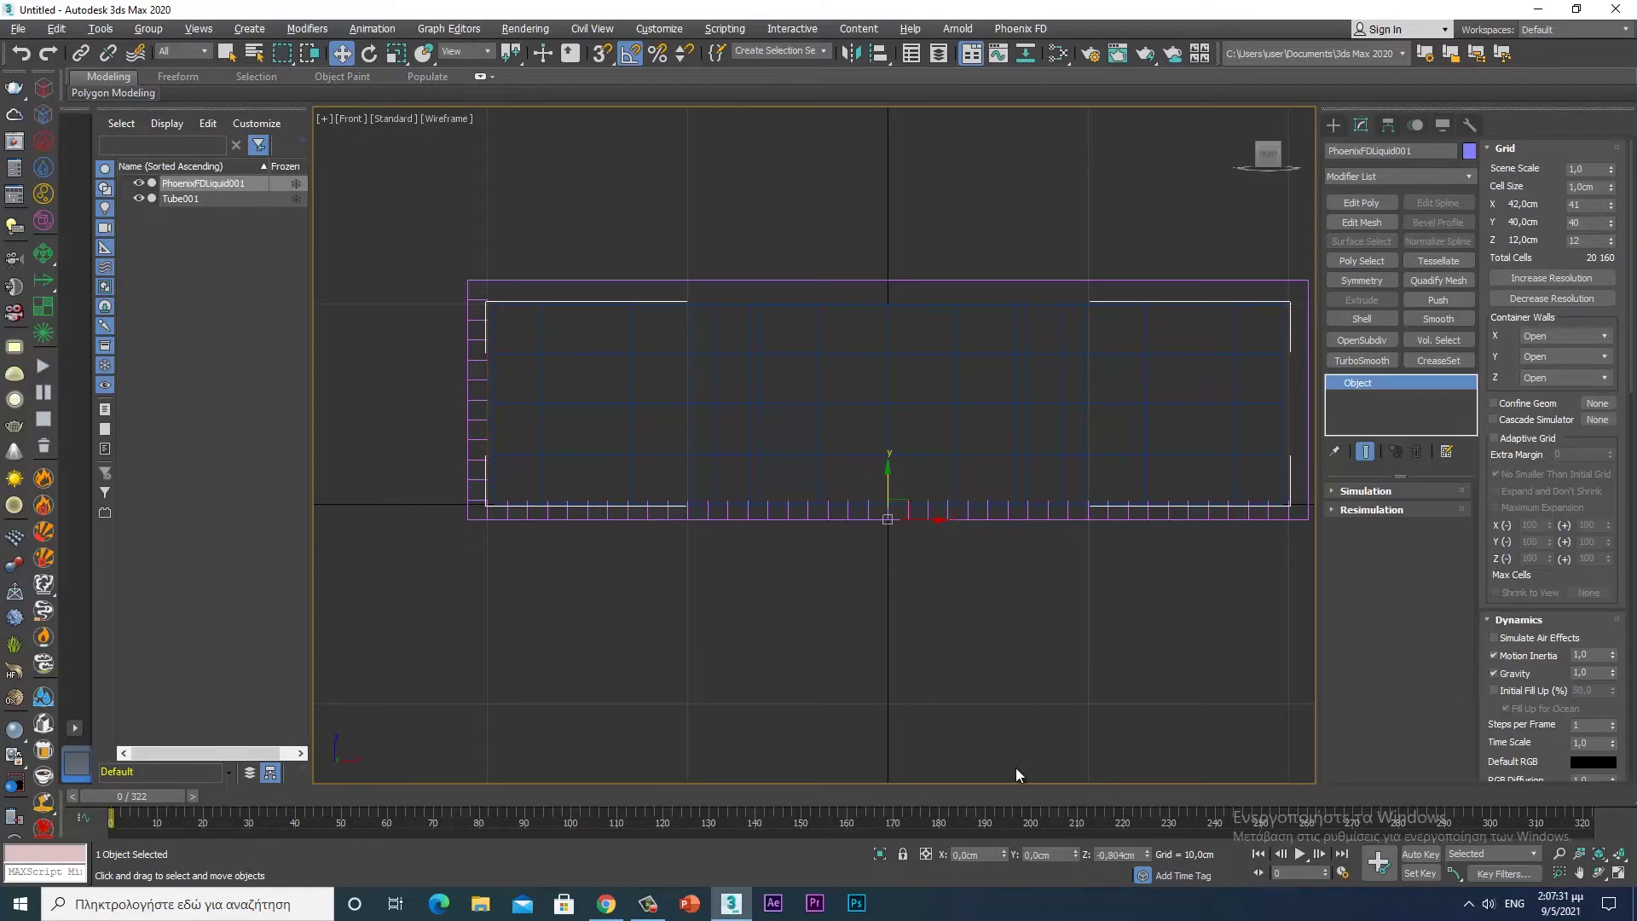
{"action": "middle_click_drag", "start_coordinate": [1051, 609], "coordinate": [975, 606]}
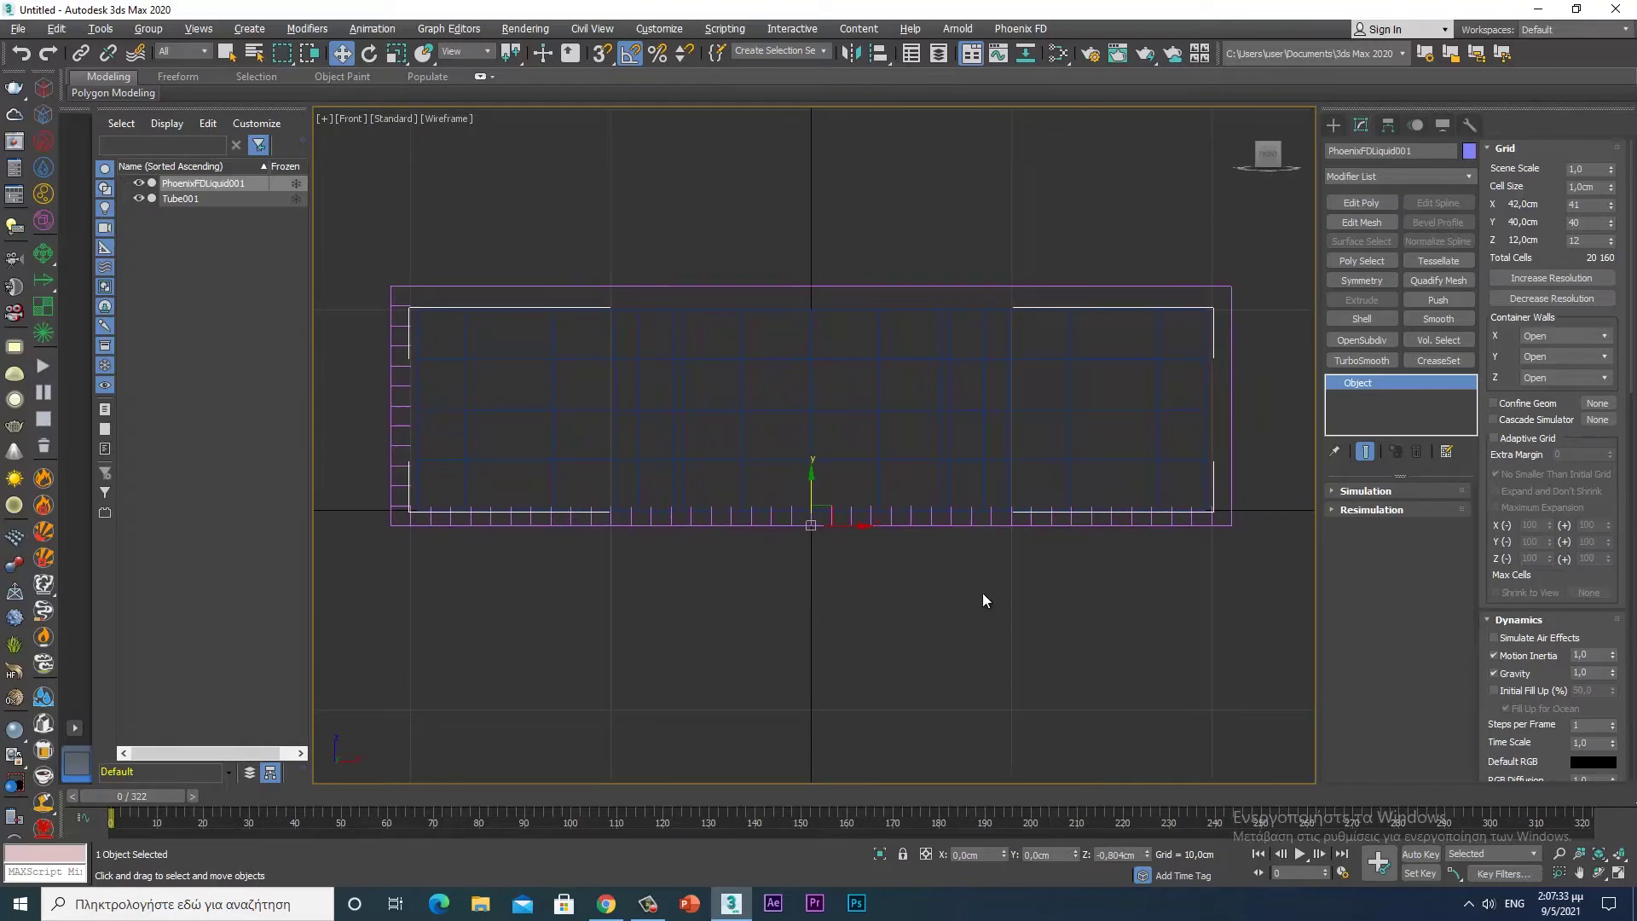
{"action": "key", "text": "alt+w"}
{"action": "right_click", "coordinate": [959, 576]}
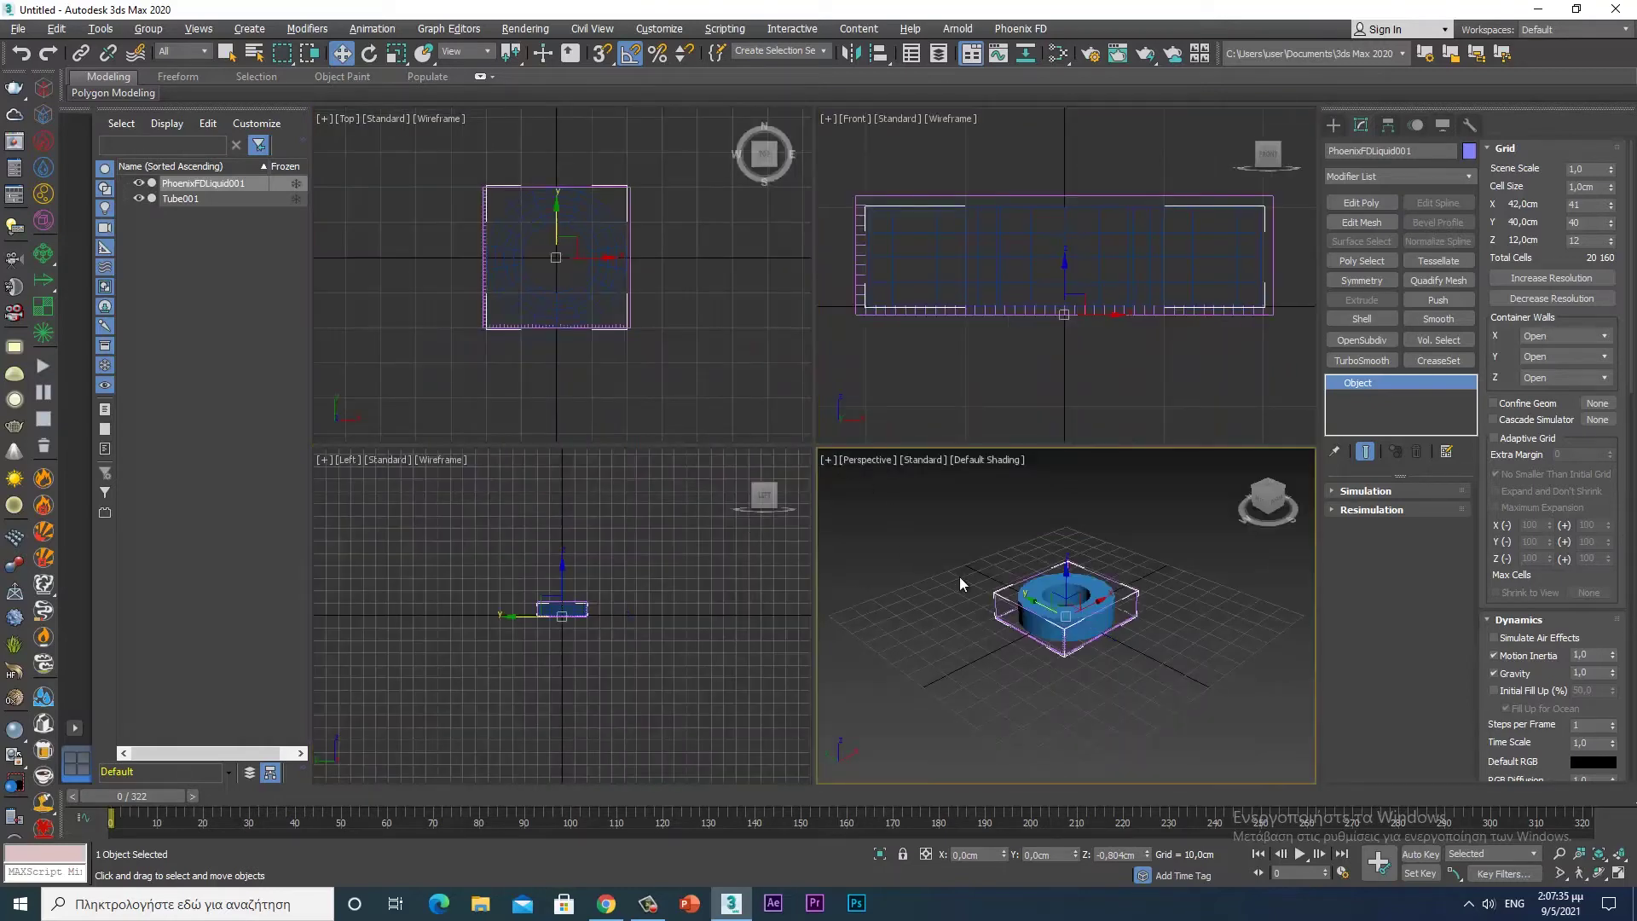
- Add a TurboSmooth modifier to Tube001 at 2 iterations and show edged faces
{"action": "key", "text": "alt+w"}
{"action": "mouse_move", "coordinate": [943, 571]}
{"action": "middle_mouse_down", "text": "alt"}
{"action": "mouse_move", "coordinate": [885, 577]}
{"action": "mouse_move", "coordinate": [878, 645]}
{"action": "mouse_move", "coordinate": [883, 579]}
{"action": "middle_mouse_up", "text": "alt"}
{"action": "scroll", "coordinate": [883, 580], "scroll_direction": "up", "scroll_amount": 3}
{"action": "left_click", "coordinate": [843, 437]}
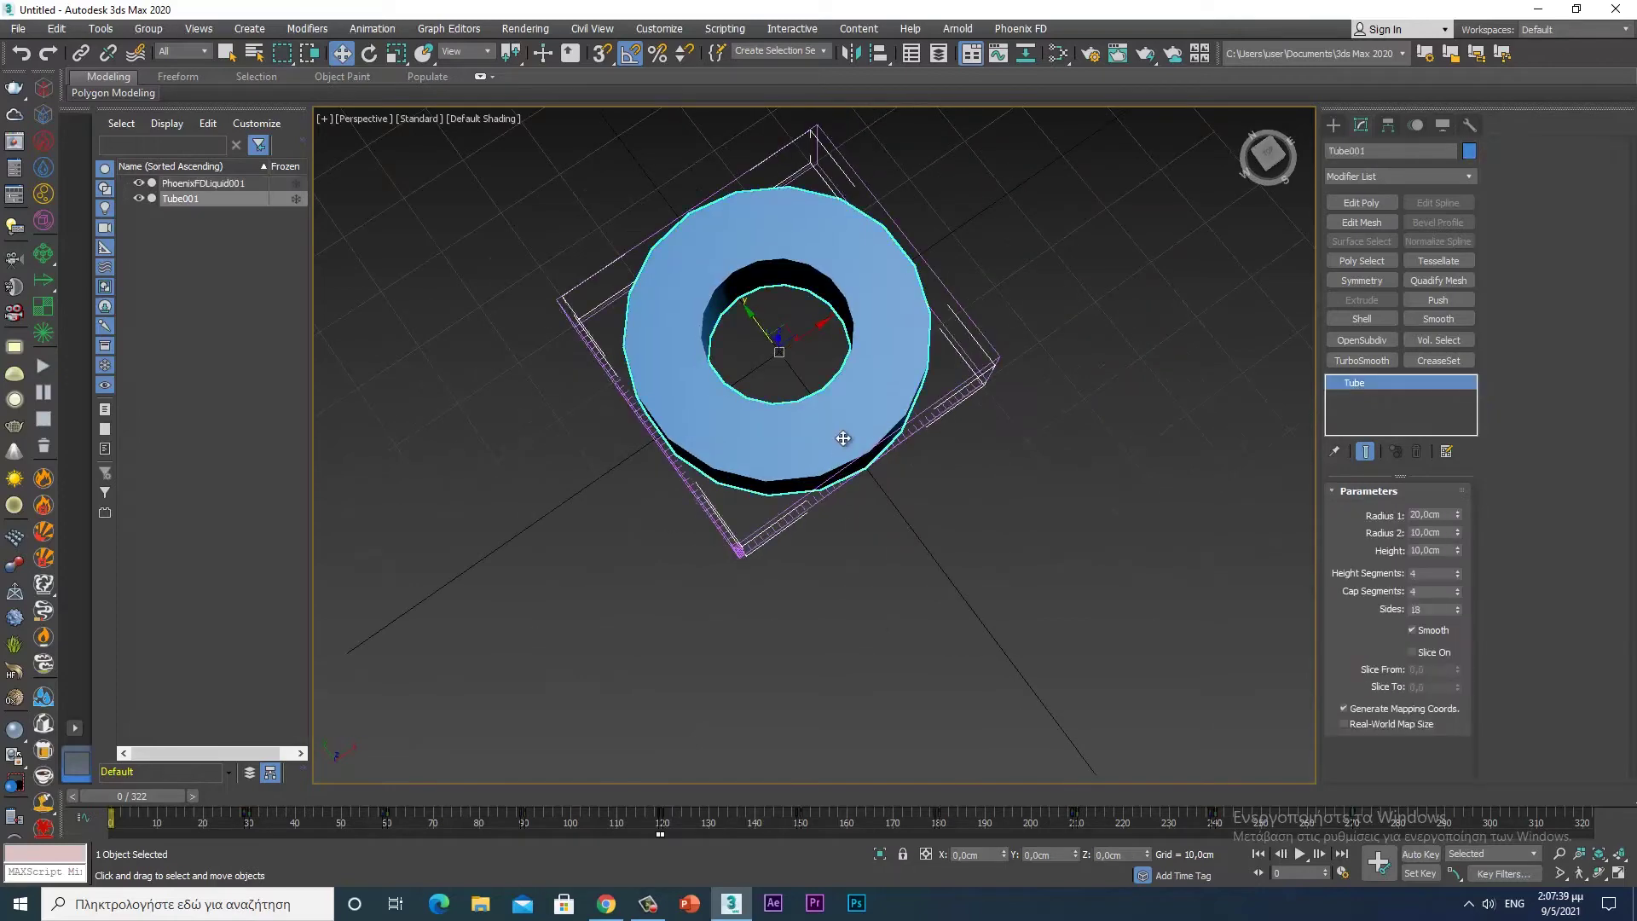
{"action": "left_click", "coordinate": [1362, 360]}
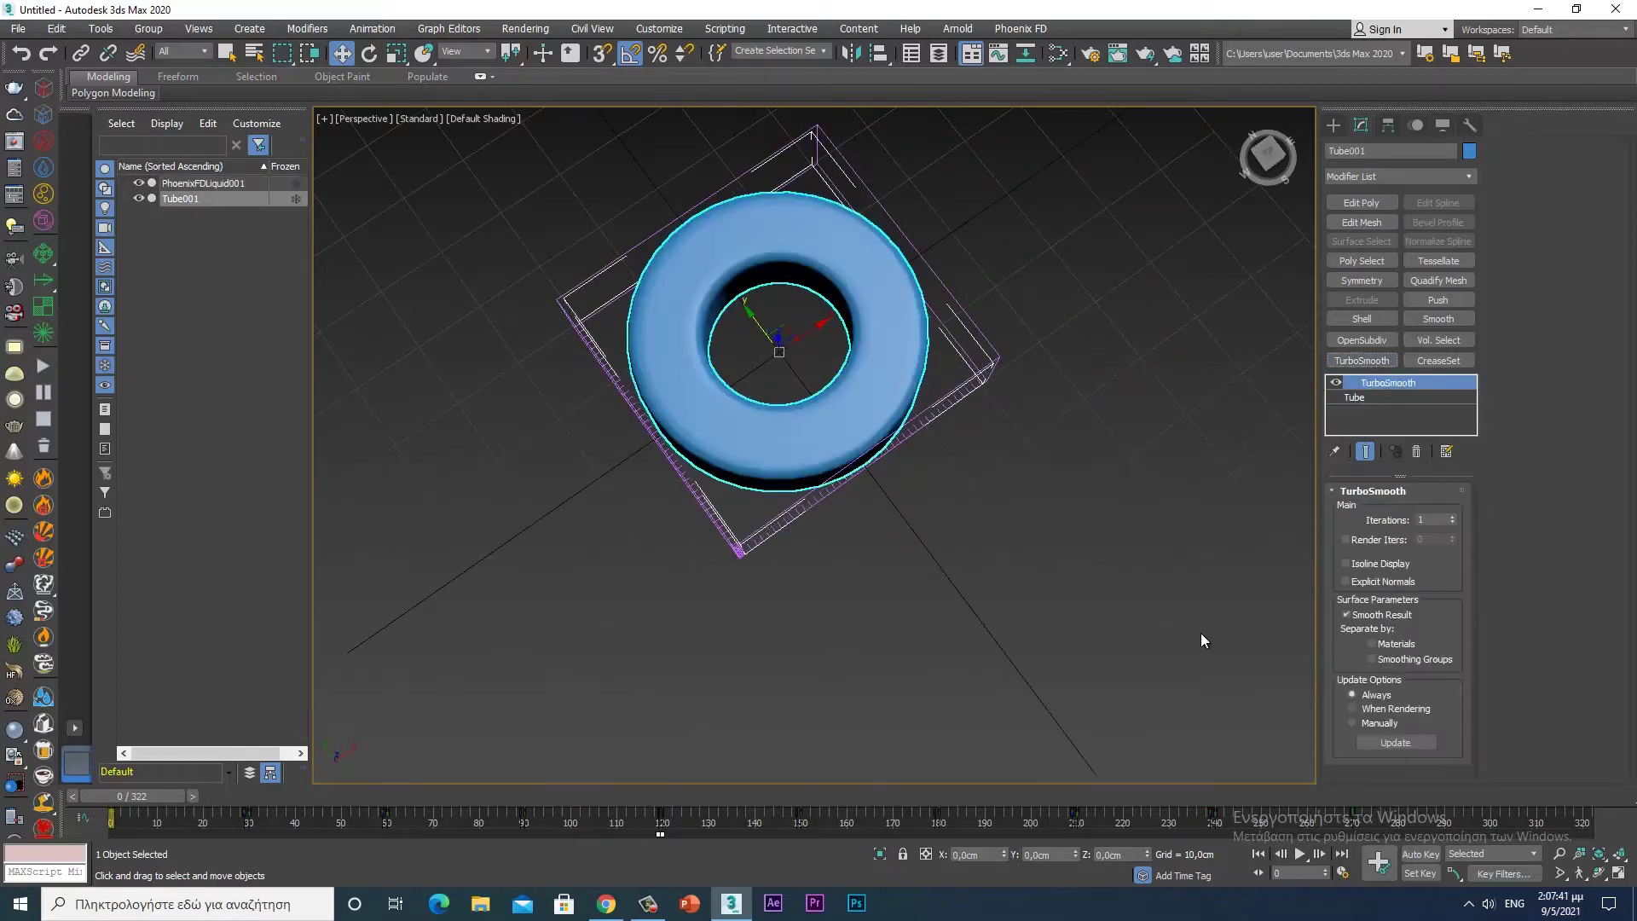
{"action": "left_click", "coordinate": [1454, 516]}
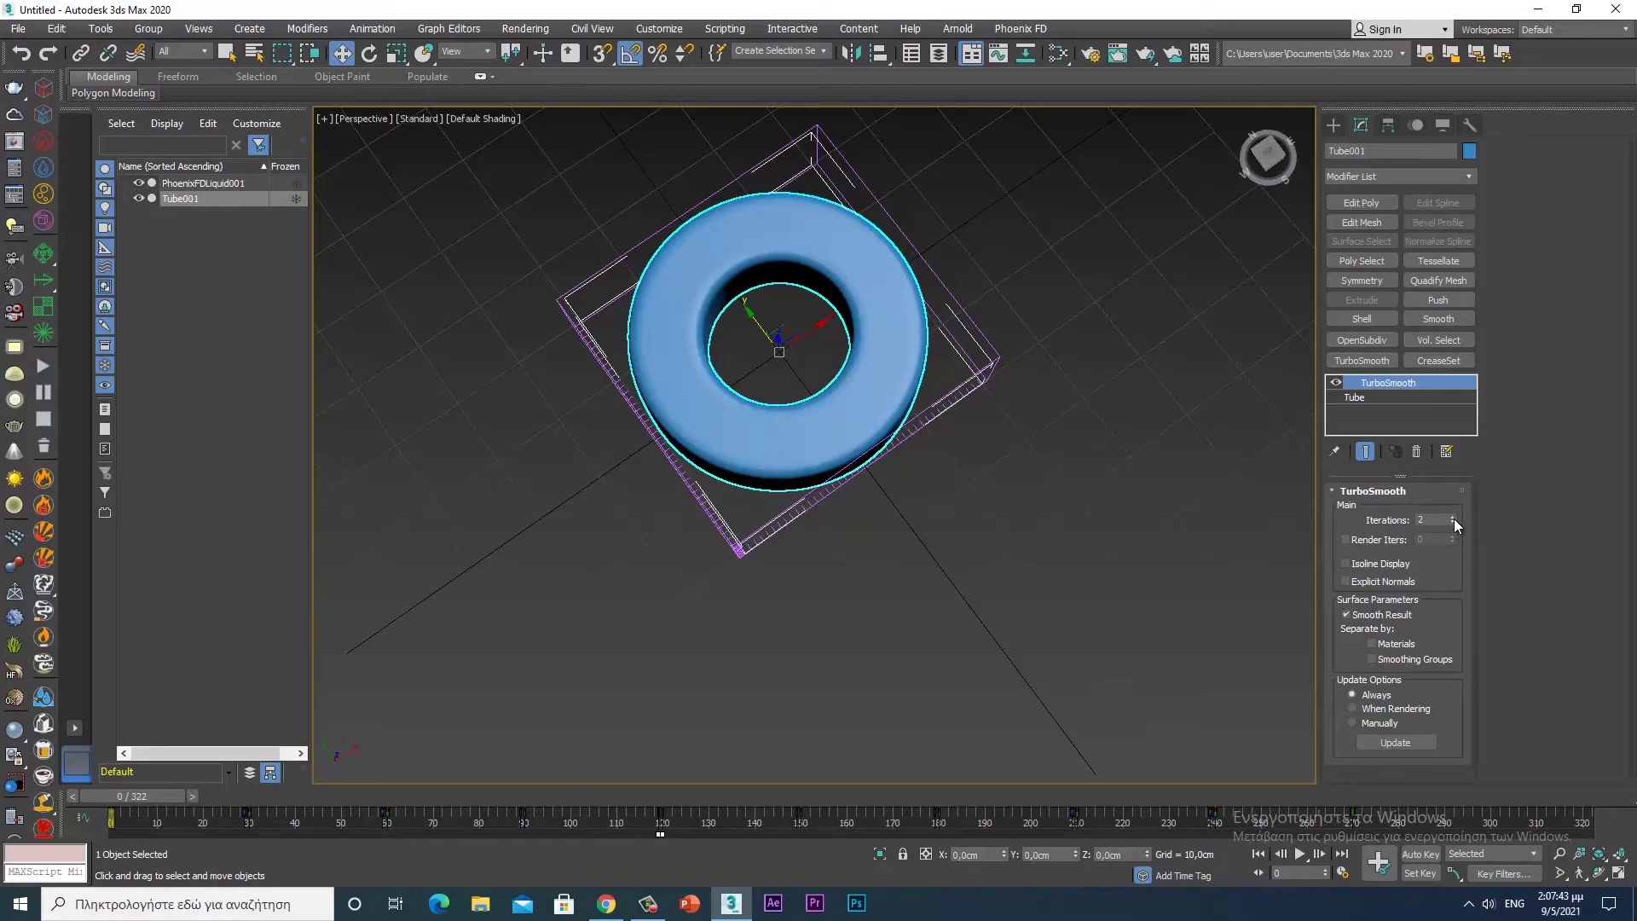
{"action": "key", "text": "F4"}
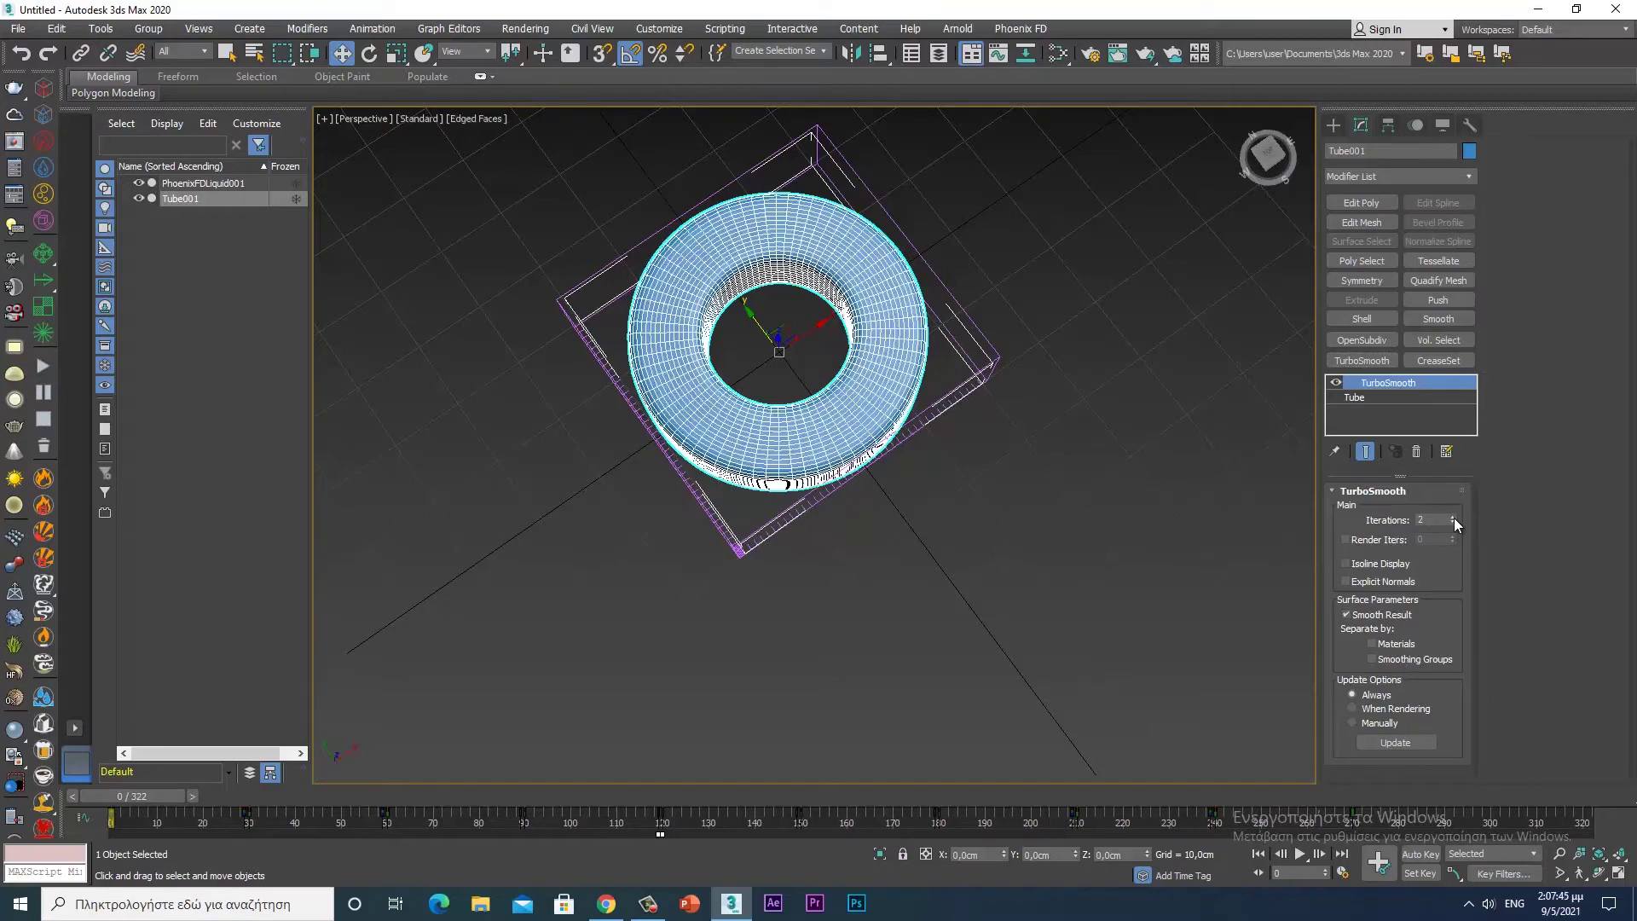
- Compare 3 iterations from a low side view, then settle back on 2 iterations
{"action": "mouse_move", "coordinate": [1072, 638]}
{"action": "middle_mouse_down", "text": "alt"}
{"action": "mouse_move", "coordinate": [1047, 440]}
{"action": "mouse_move", "coordinate": [1059, 694]}
{"action": "mouse_move", "coordinate": [1024, 516]}
{"action": "mouse_move", "coordinate": [866, 548]}
{"action": "mouse_move", "coordinate": [987, 591]}
{"action": "mouse_move", "coordinate": [1028, 580]}
{"action": "mouse_move", "coordinate": [1030, 648]}
{"action": "middle_mouse_up", "text": "alt"}
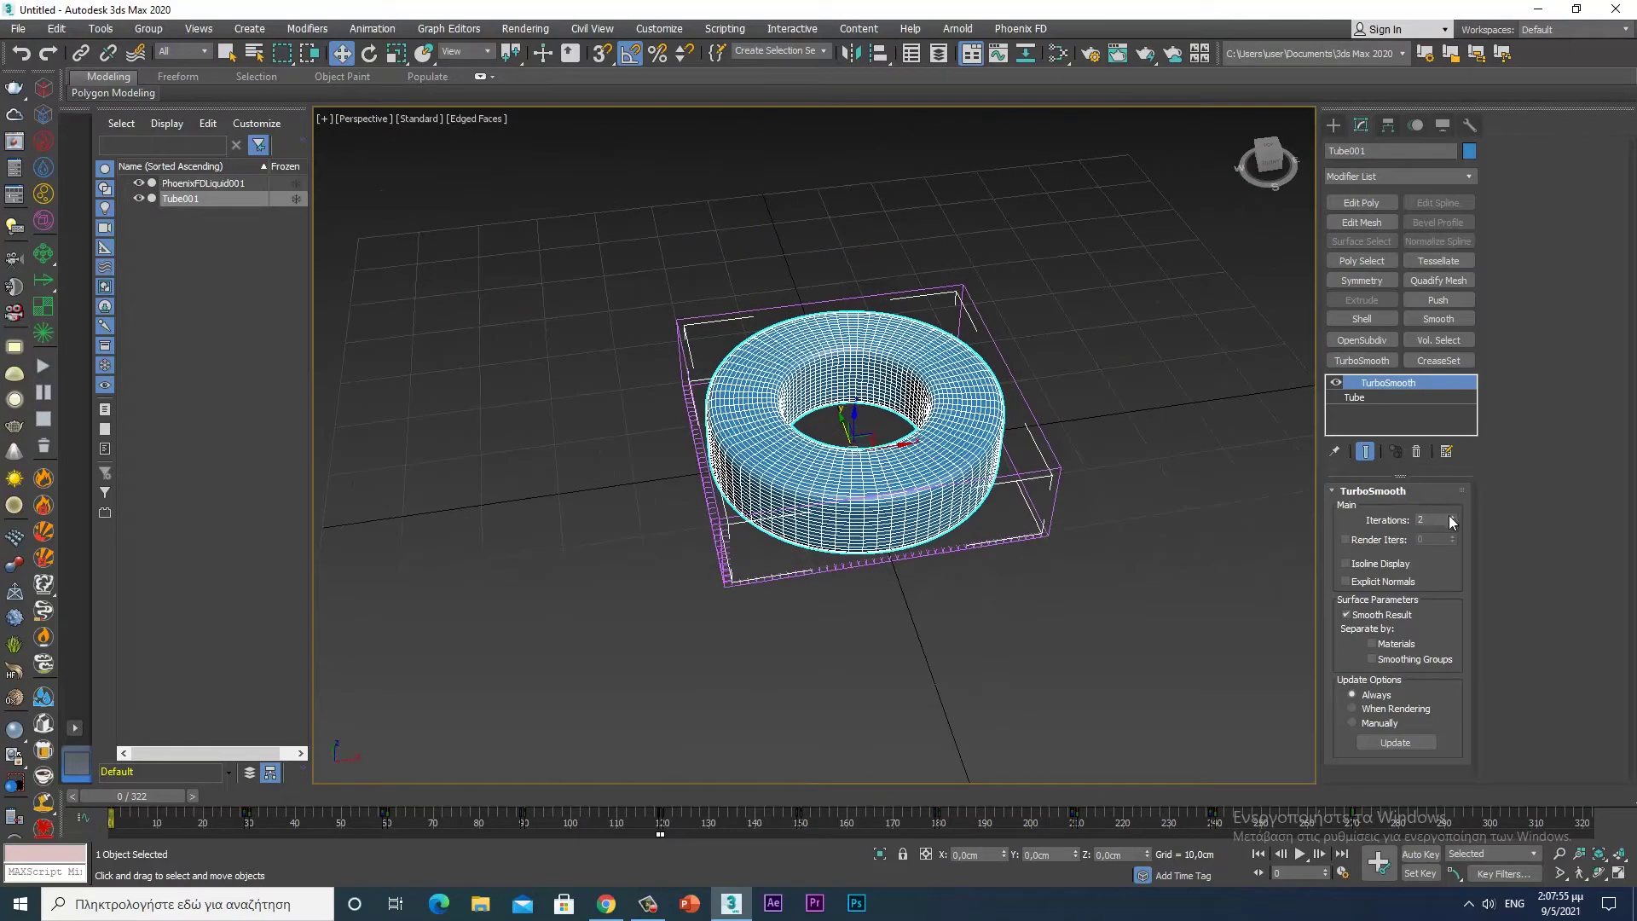
{"action": "left_click", "coordinate": [1453, 516]}
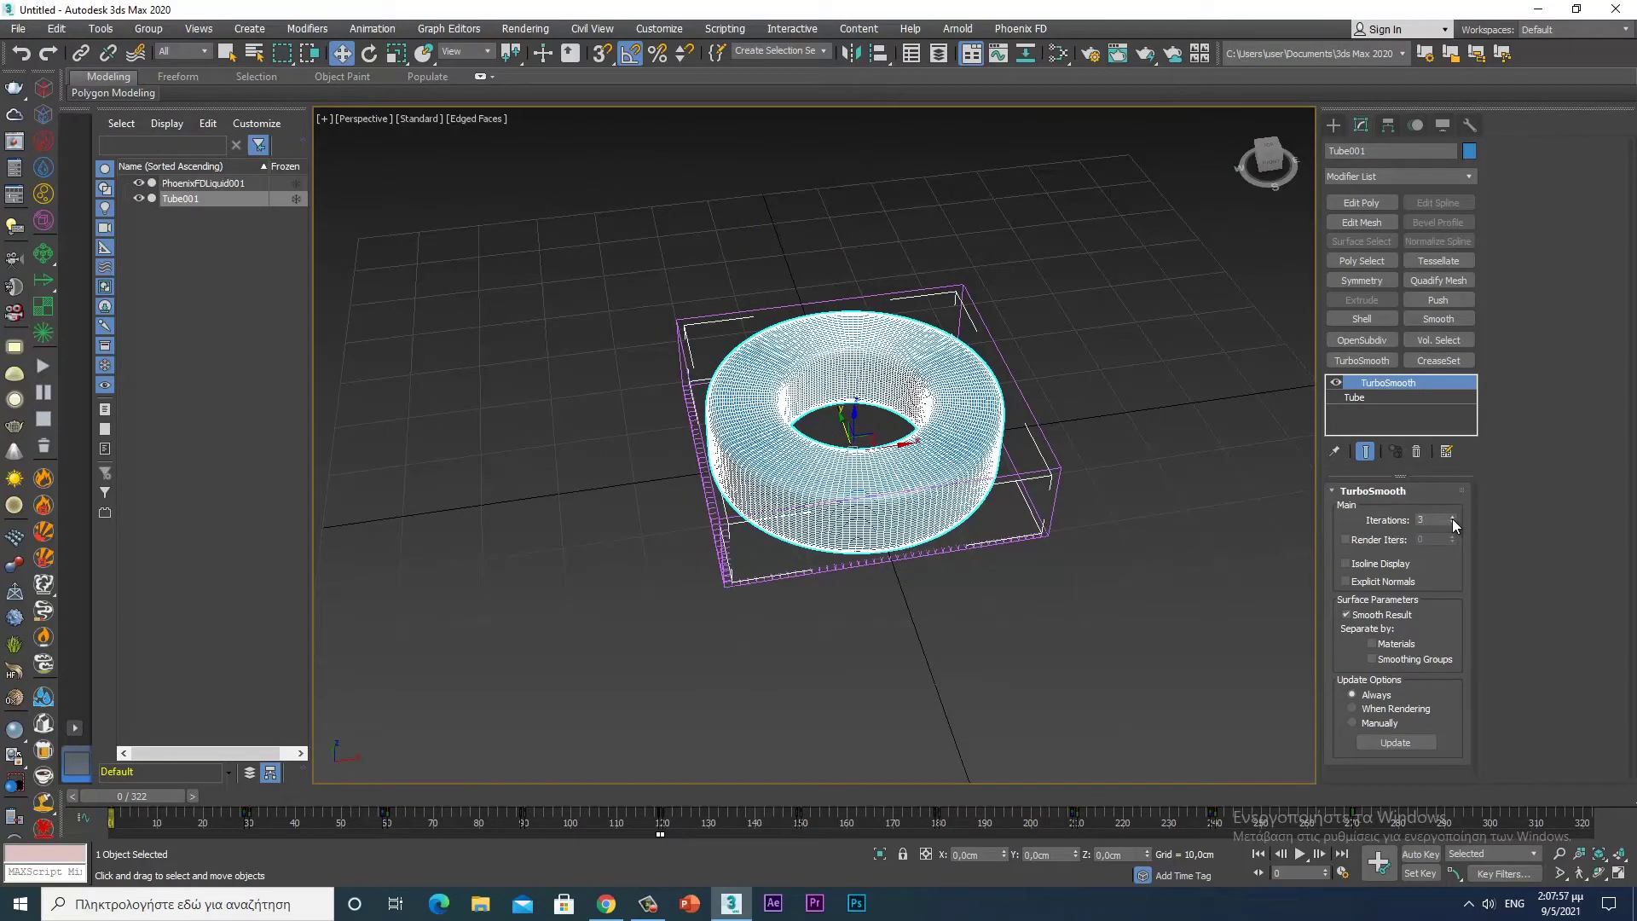
{"action": "left_click", "coordinate": [1452, 522]}
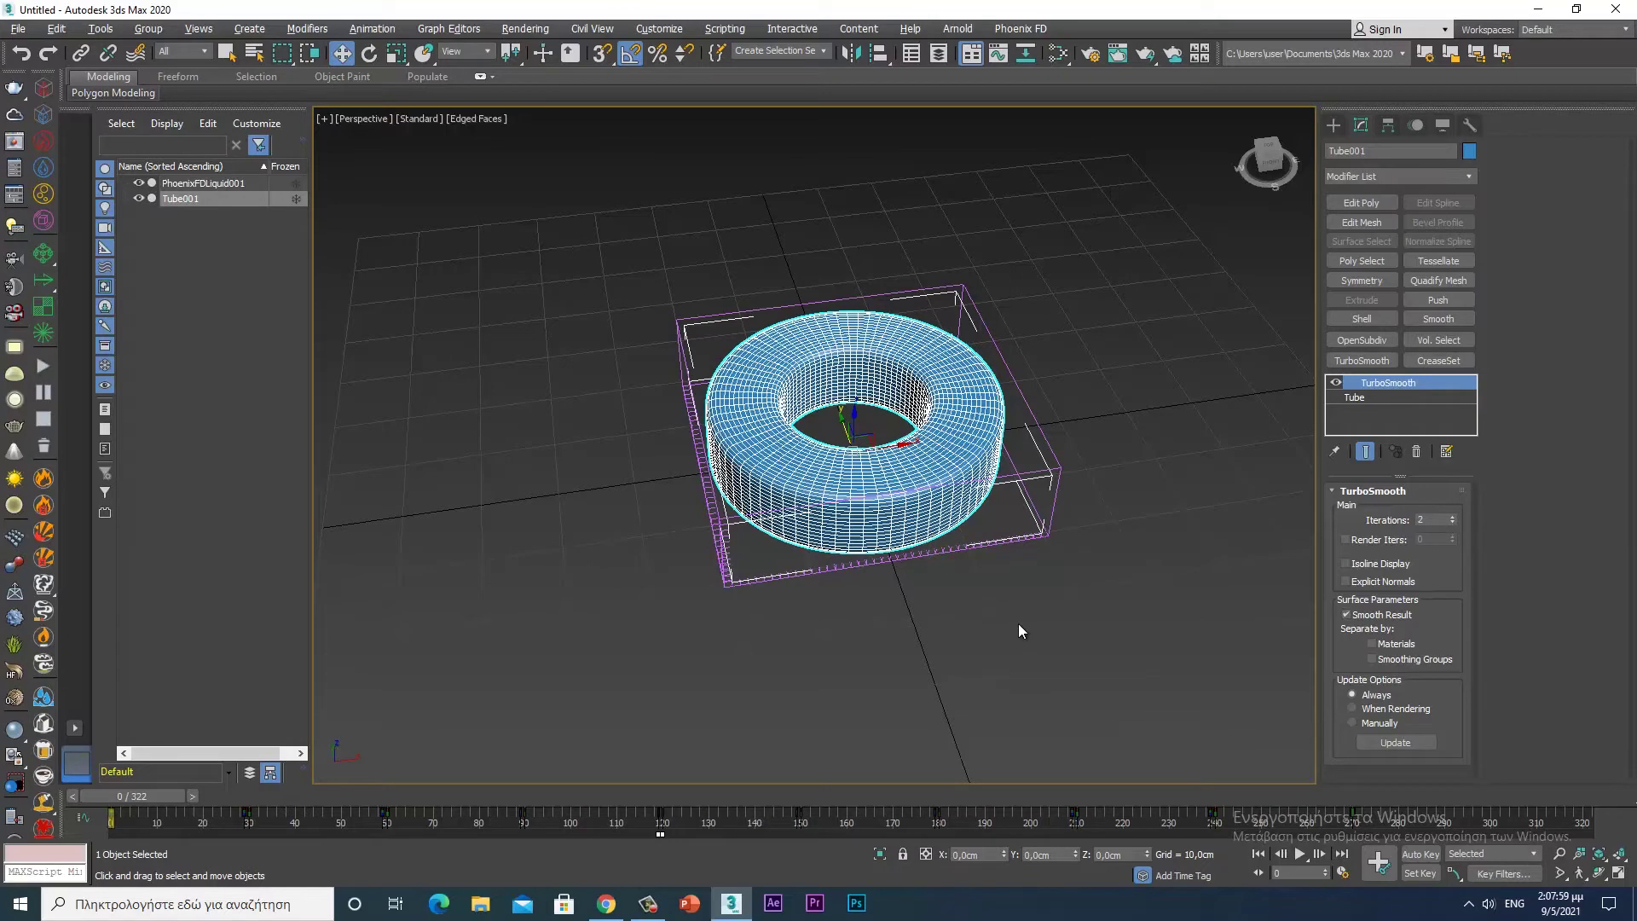
{"action": "key", "text": "alt+w"}
{"action": "right_click", "coordinate": [653, 366]}
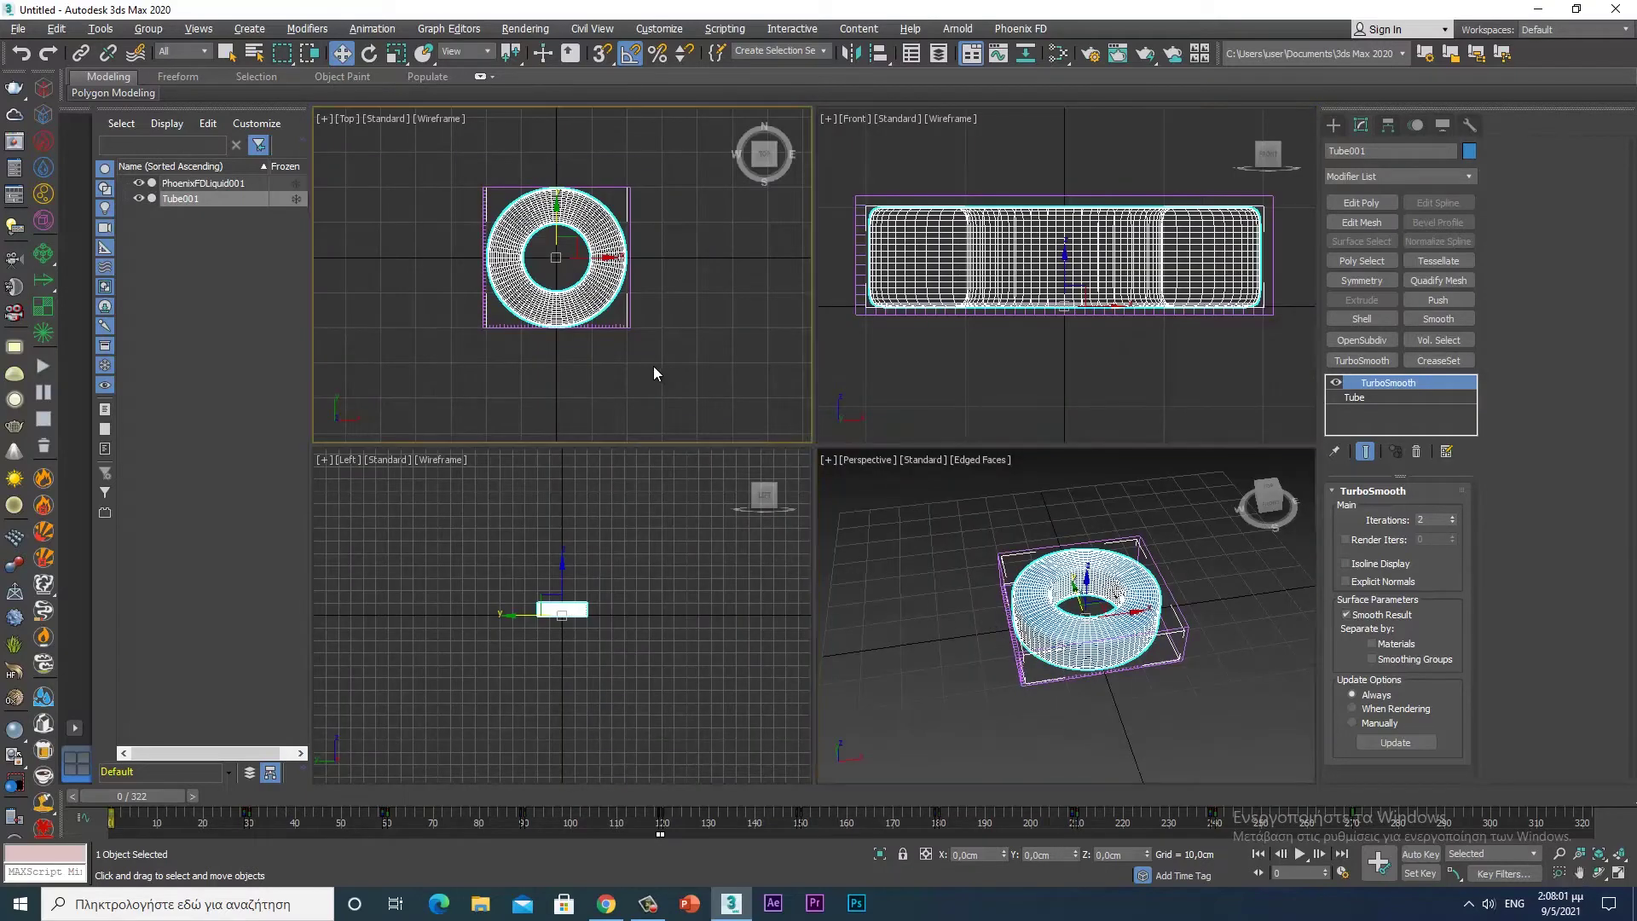
- Link PhoenixFDLiquid001 as a child of Tube001 with Select and Link in the Top view
{"action": "key", "text": "alt+w"}
{"action": "scroll", "coordinate": [818, 530], "scroll_direction": "up", "scroll_amount": 3}
{"action": "mouse_move", "coordinate": [819, 530]}
{"action": "middle_mouse_down"}
{"action": "mouse_move", "coordinate": [795, 511]}
{"action": "mouse_move", "coordinate": [818, 632]}
{"action": "mouse_move", "coordinate": [810, 613]}
{"action": "mouse_move", "coordinate": [861, 579]}
{"action": "middle_mouse_up"}
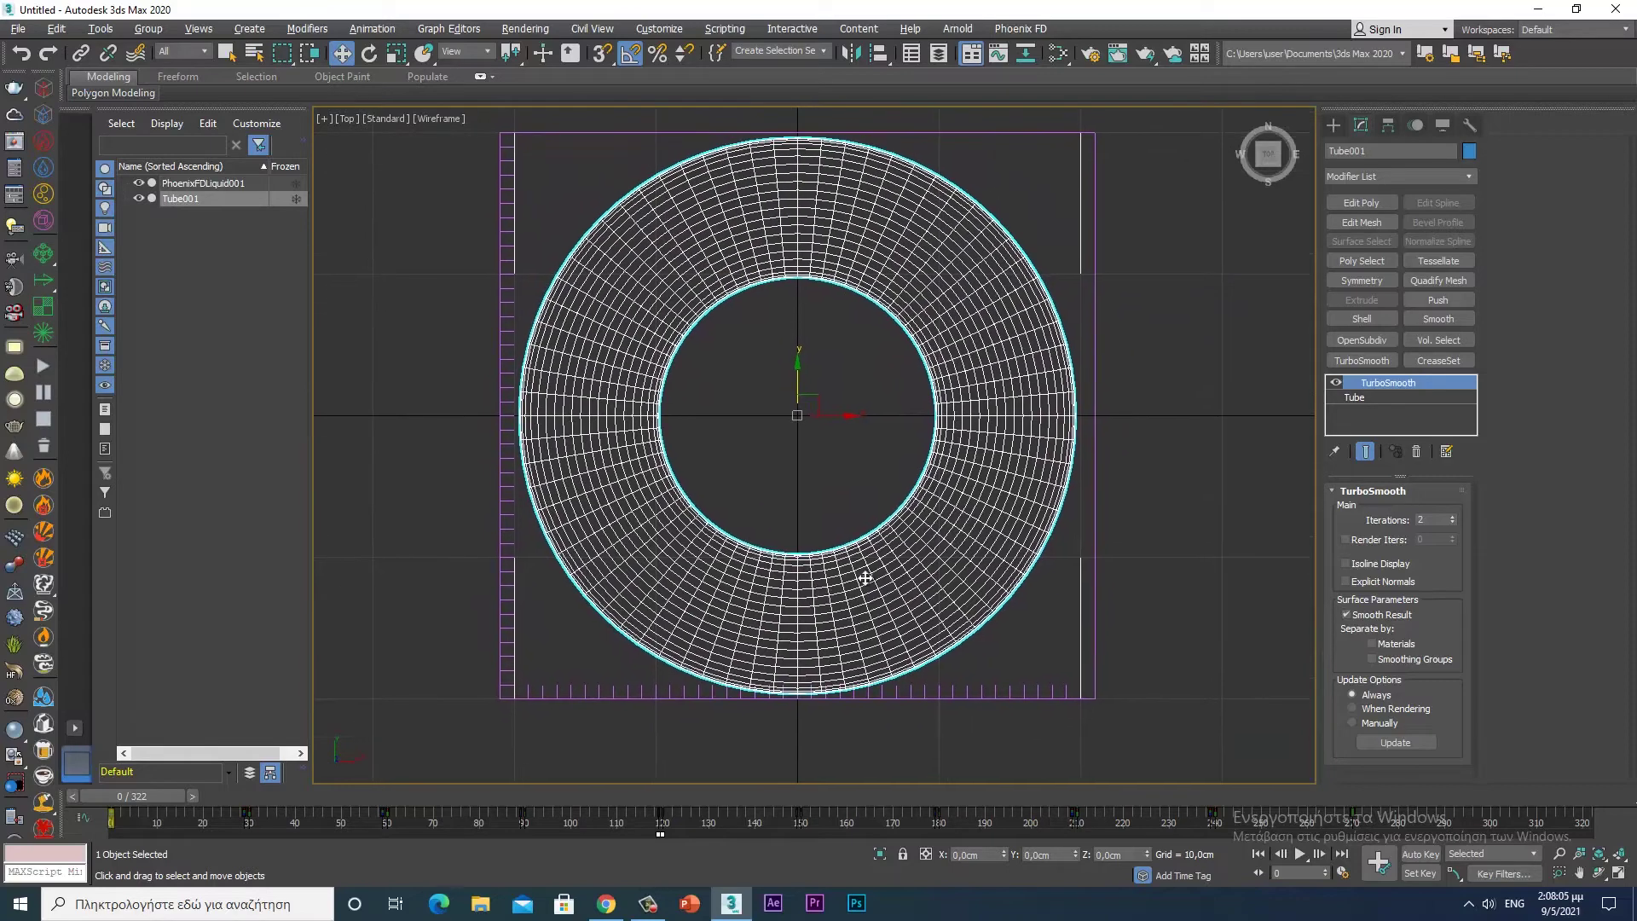
{"action": "left_click", "coordinate": [956, 696]}
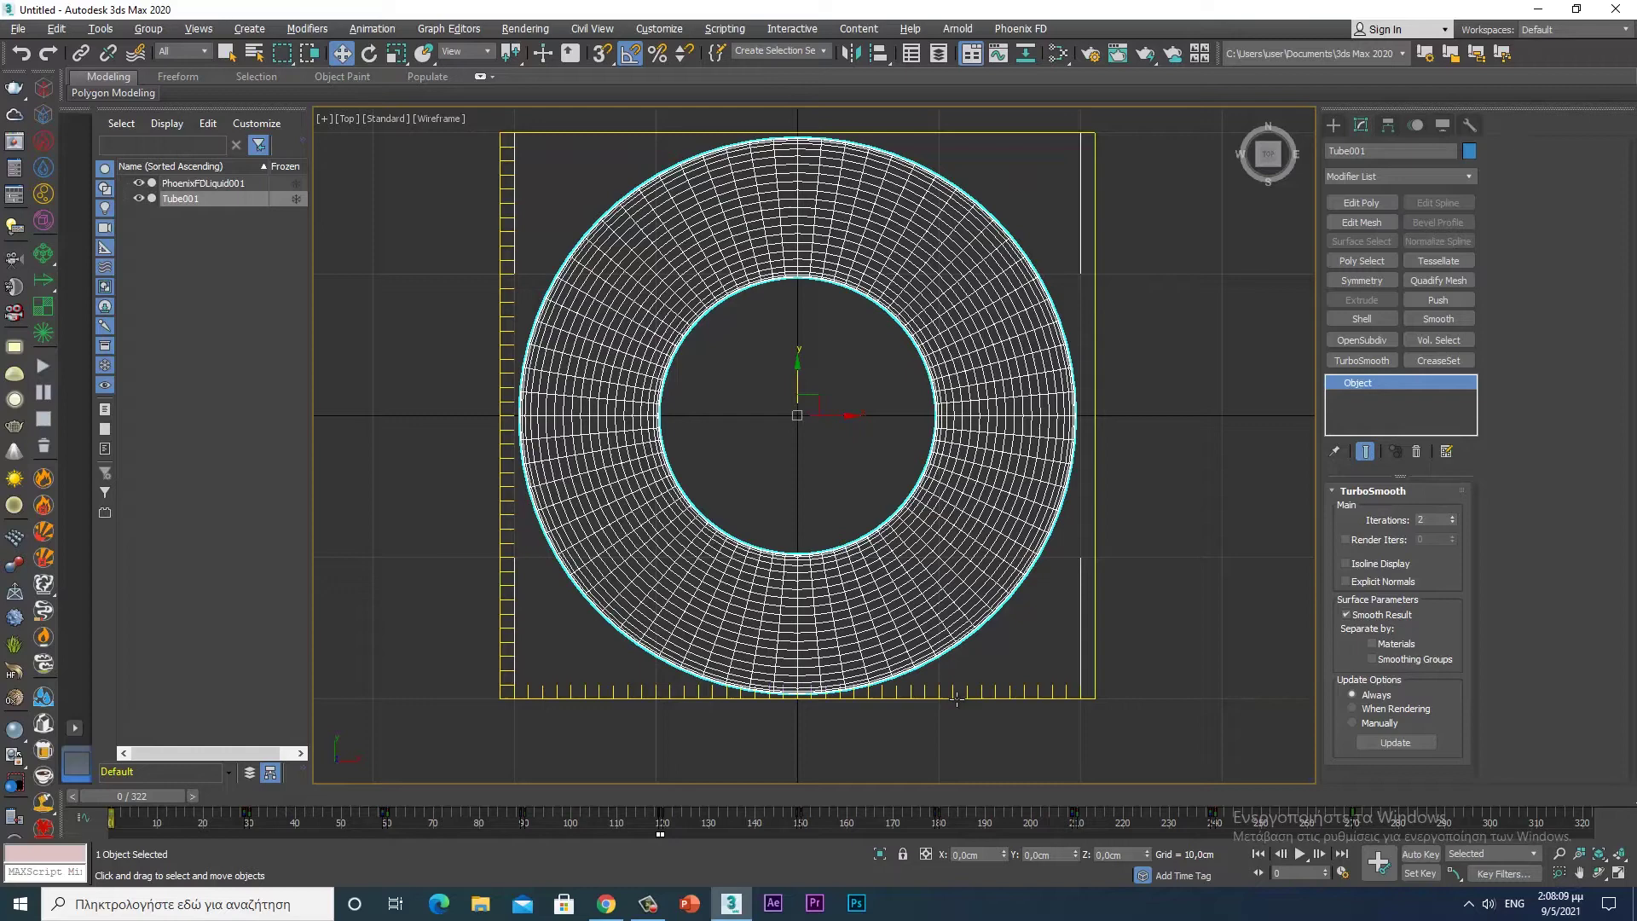
{"action": "left_click", "coordinate": [957, 698]}
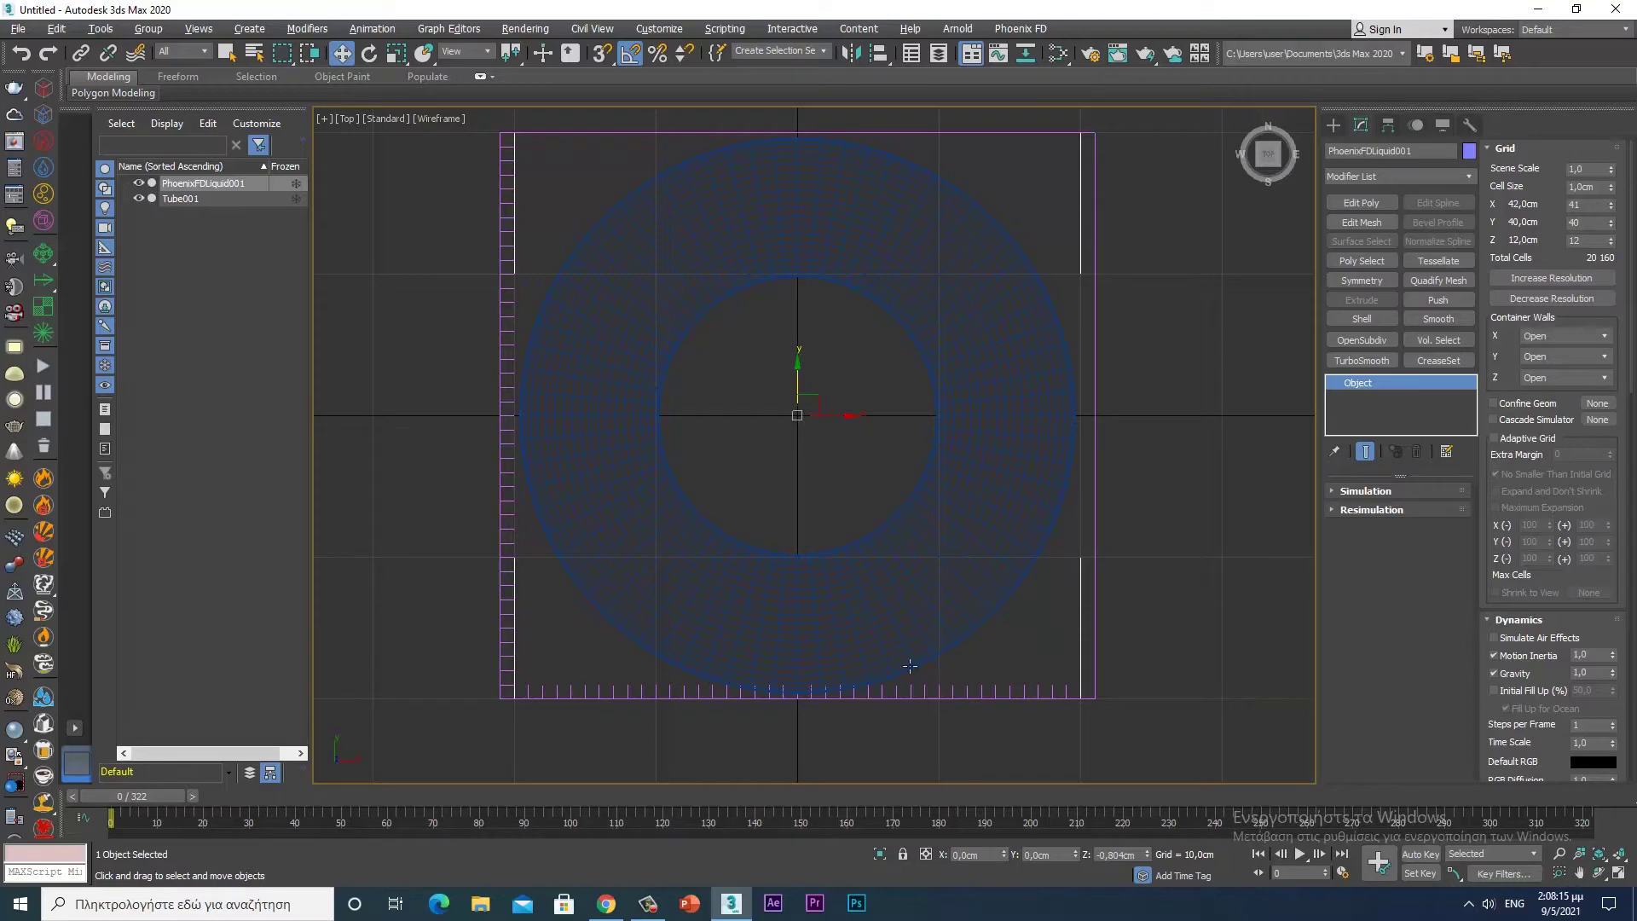
{"action": "scroll", "coordinate": [718, 573], "scroll_direction": "down", "scroll_amount": 3}
{"action": "left_click", "coordinate": [80, 53]}
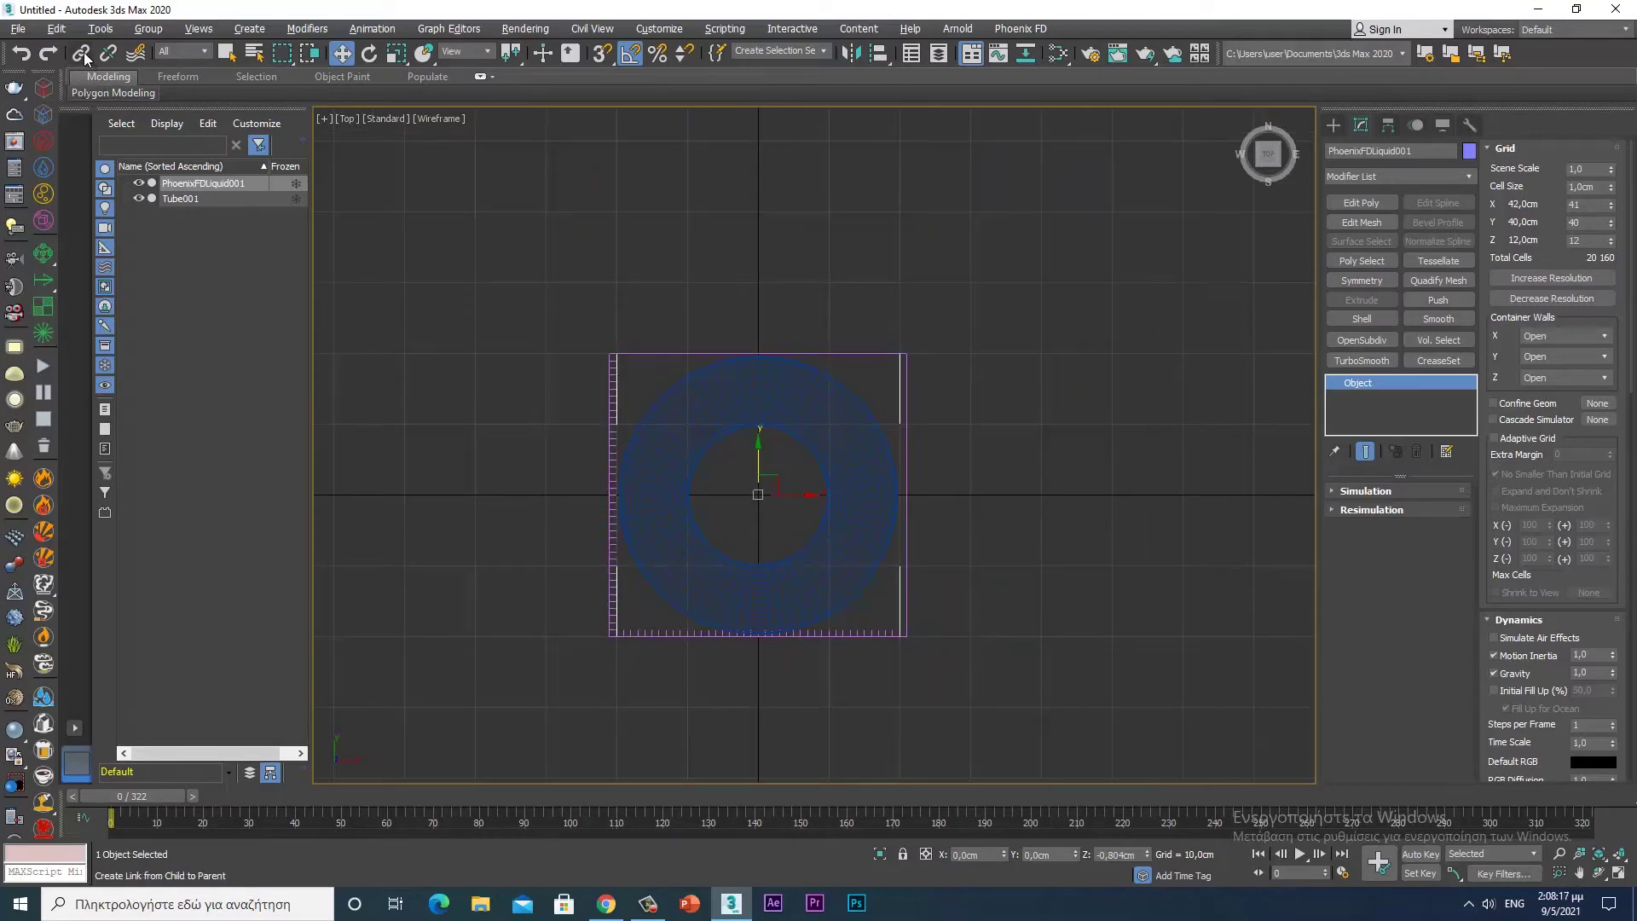
{"action": "left_click_drag", "start_coordinate": [654, 437], "coordinate": [661, 457]}
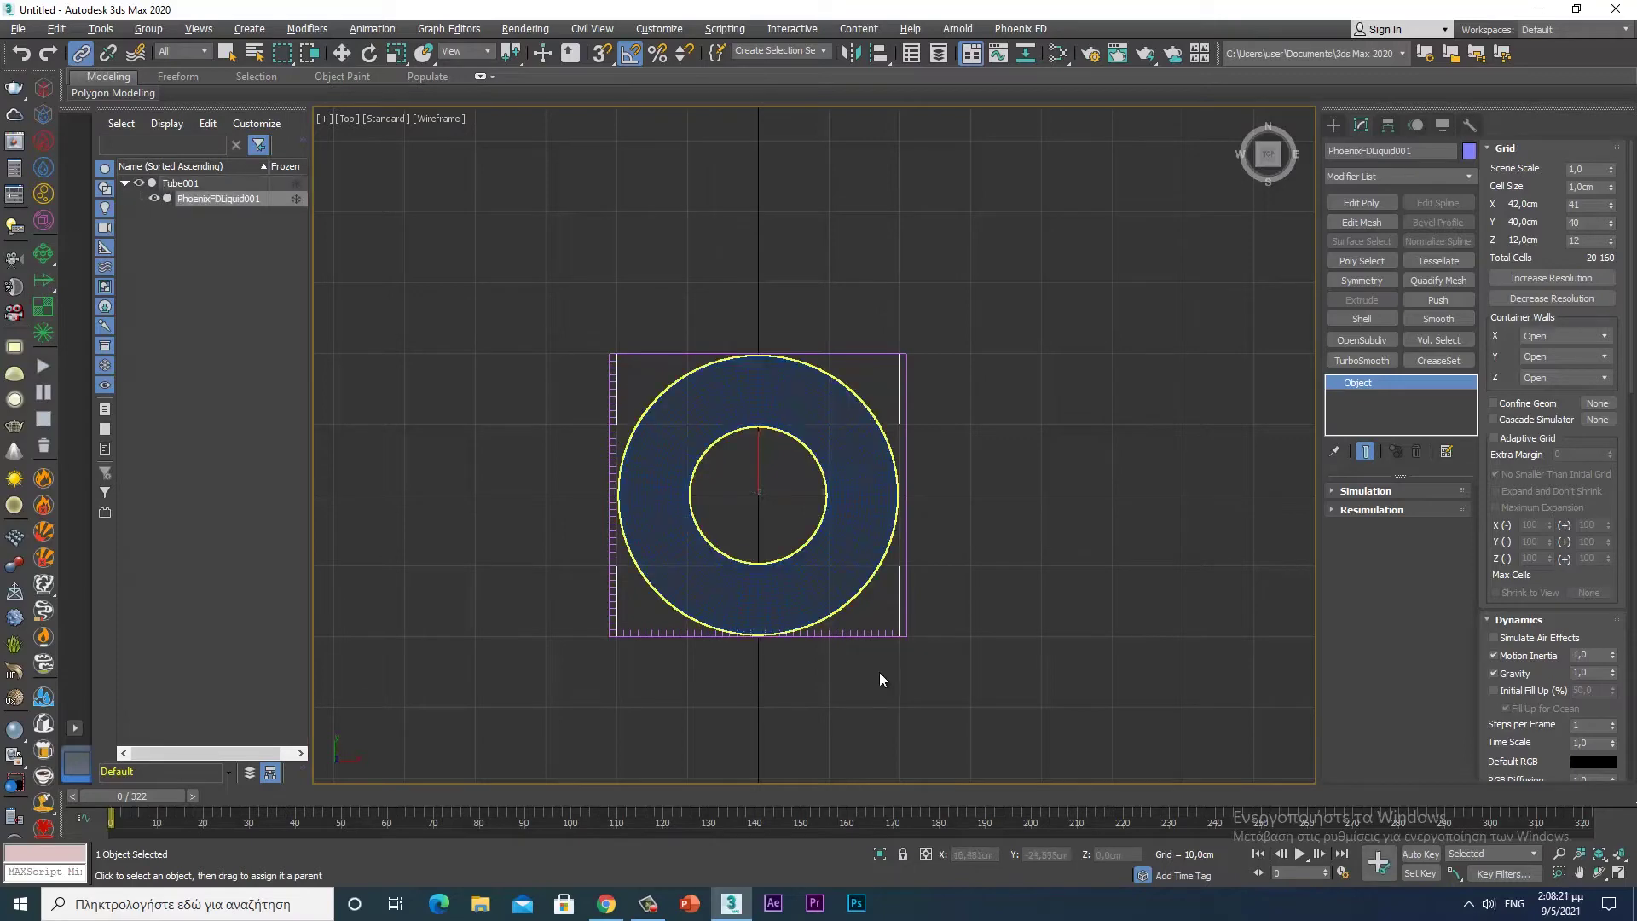
{"action": "key", "text": "alt+w"}
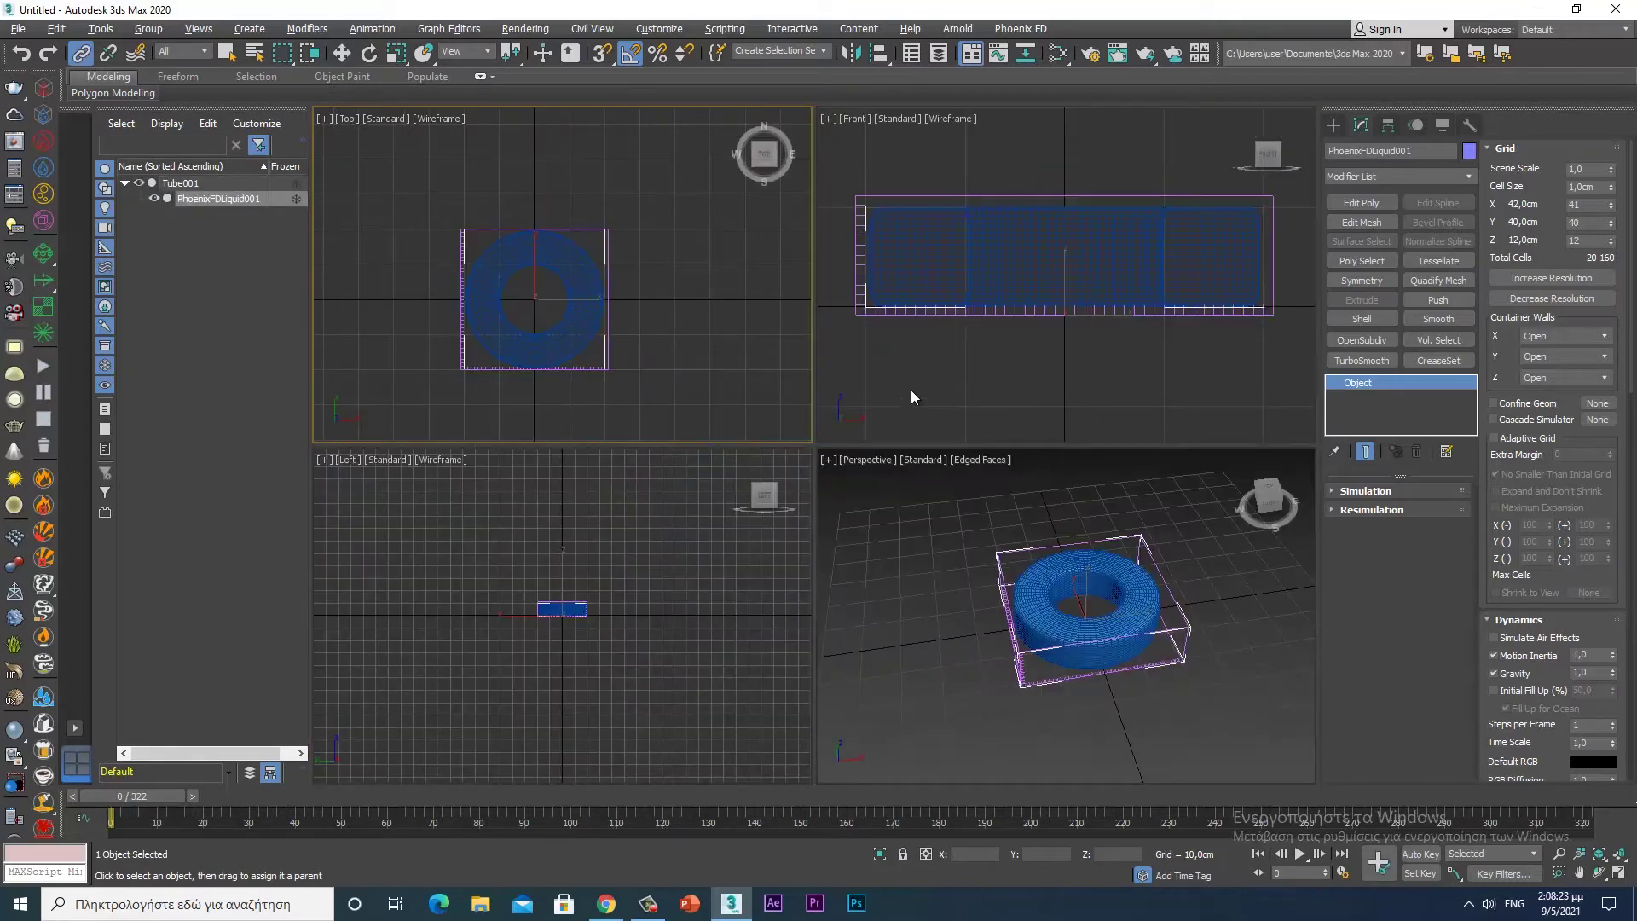
- Check the Front view, then maximize the Perspective view
{"action": "right_click", "coordinate": [911, 391]}
{"action": "key", "text": "alt+w"}
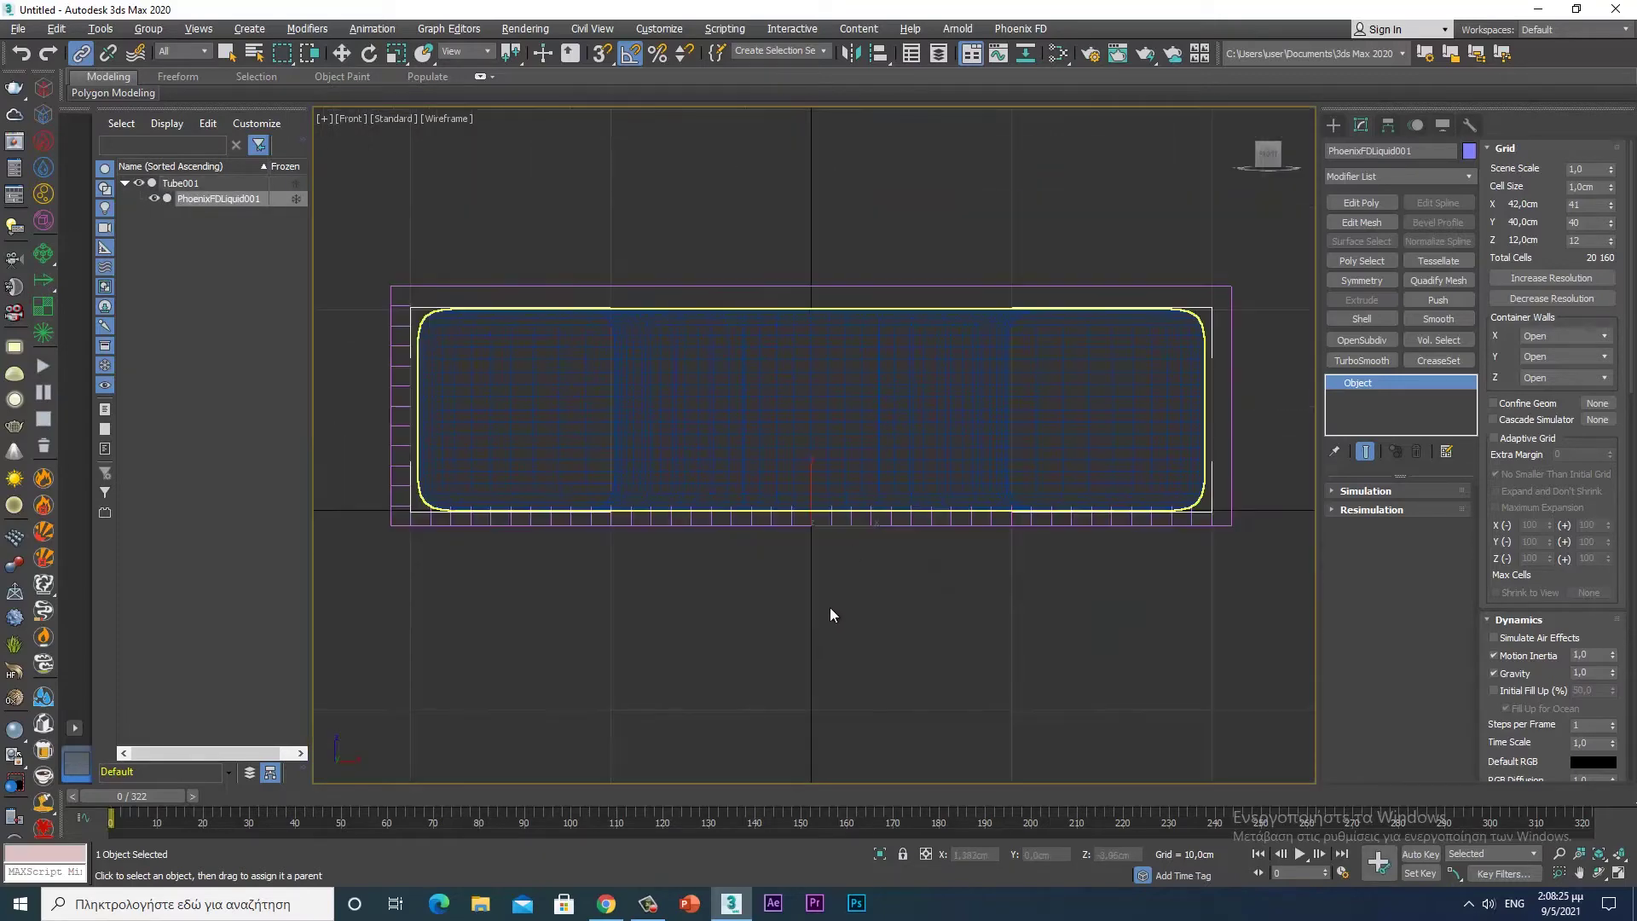
{"action": "key", "text": "alt+w"}
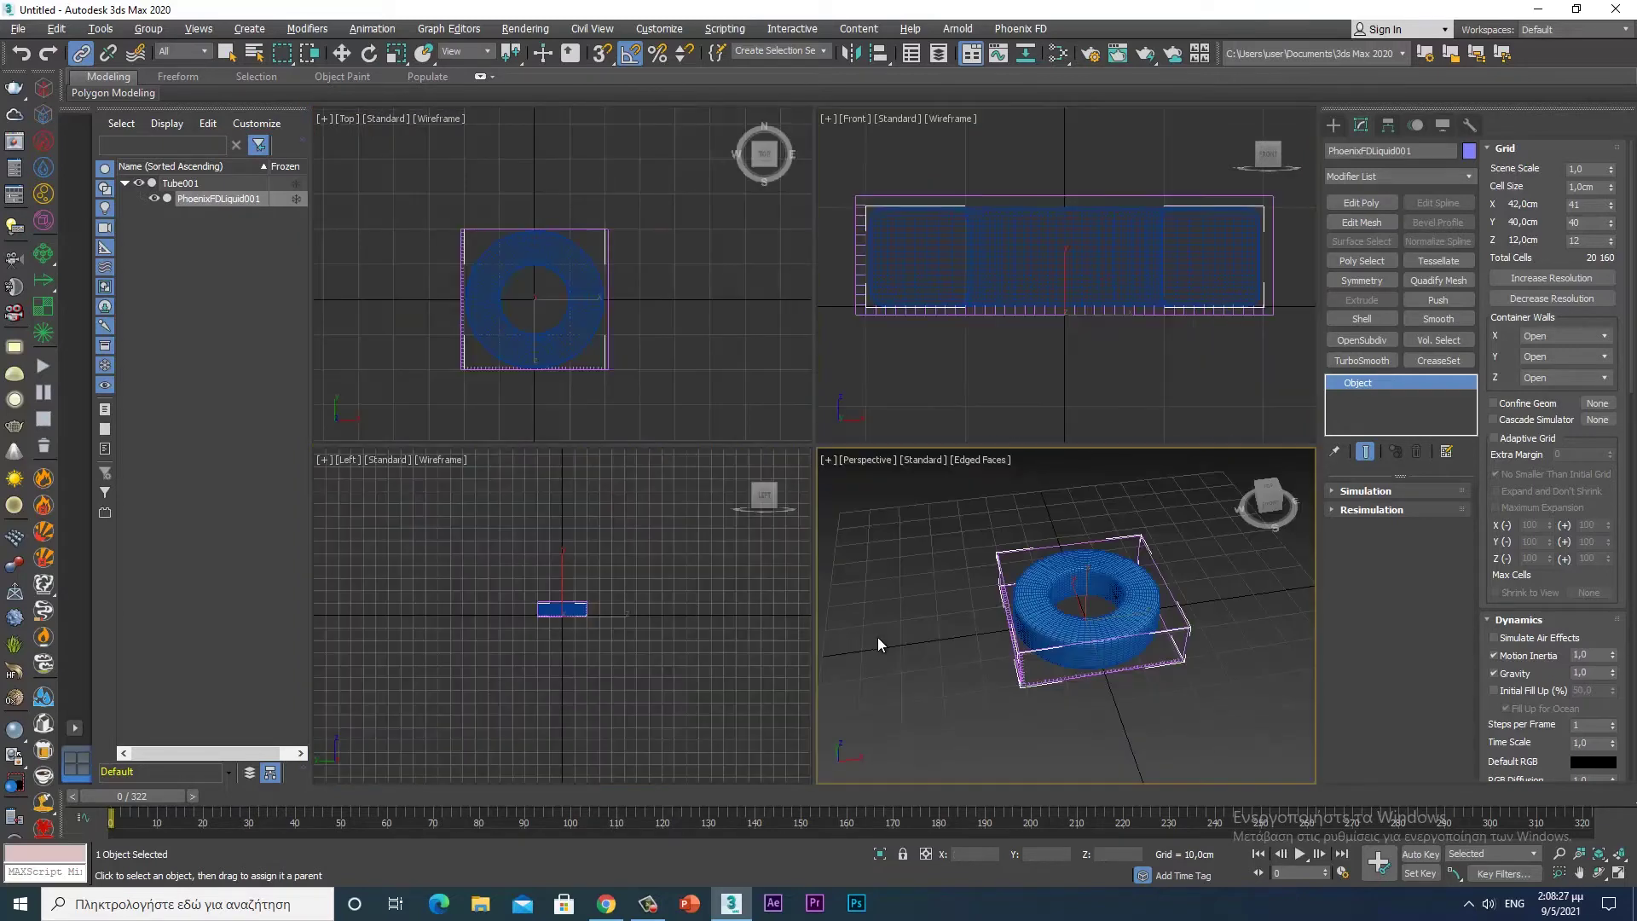
{"action": "right_click", "coordinate": [878, 637]}
{"action": "key", "text": "alt+w"}
- Copy Tube001's frame 150 key to frame 155 on the track bar
{"action": "left_click_drag", "start_coordinate": [171, 795], "coordinate": [888, 786]}
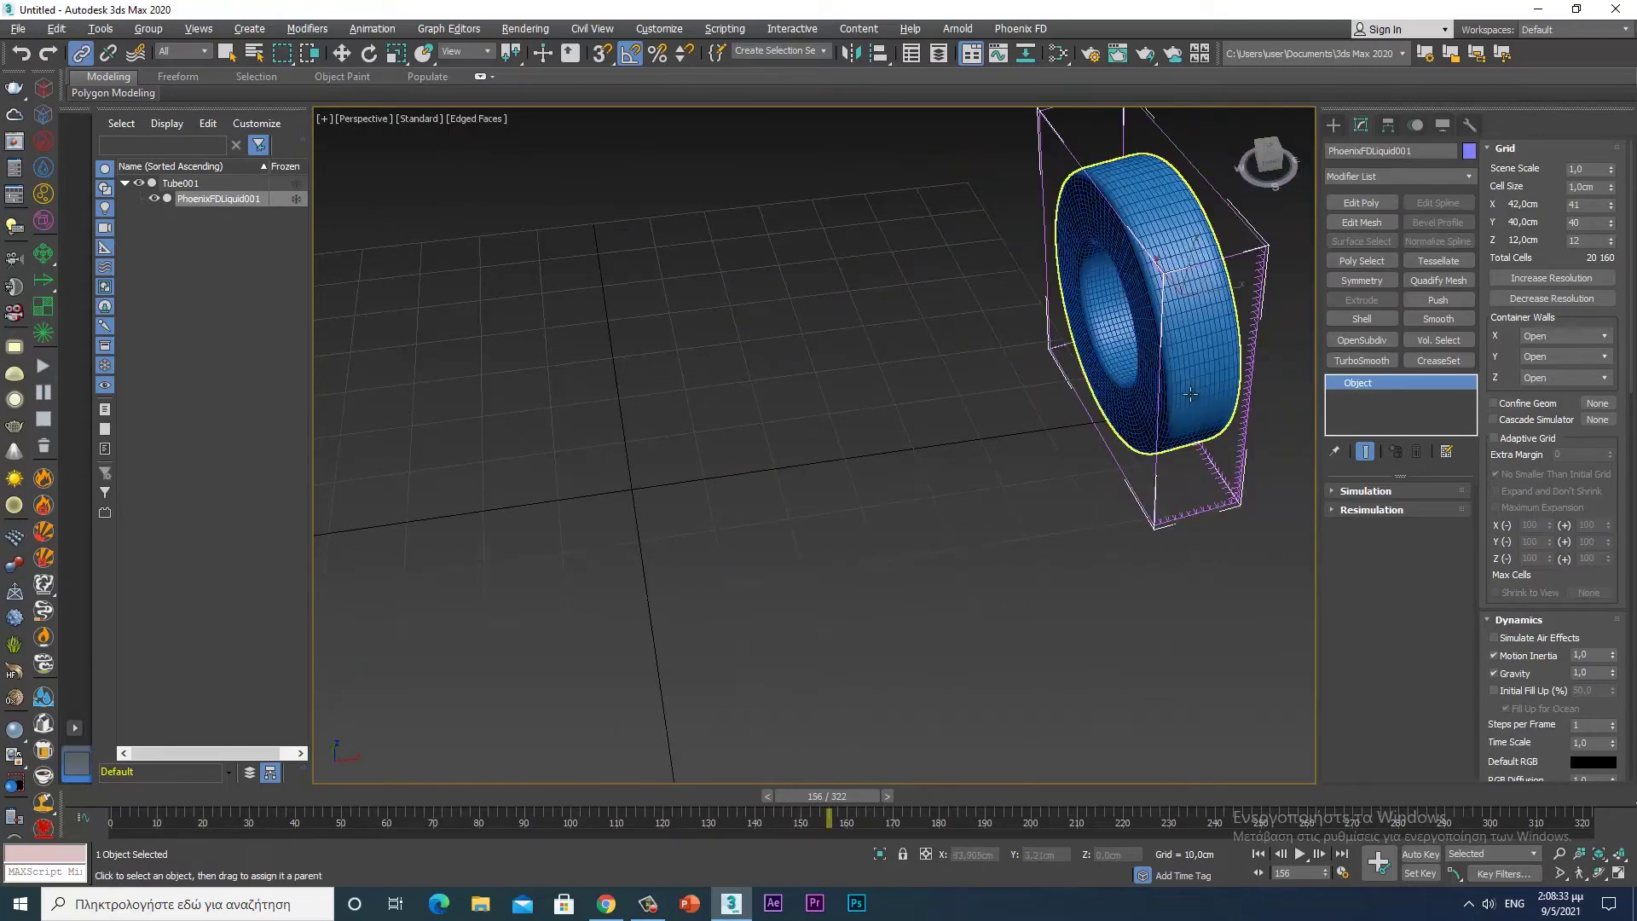
{"action": "left_click", "coordinate": [1191, 394]}
{"action": "key", "text": "w"}
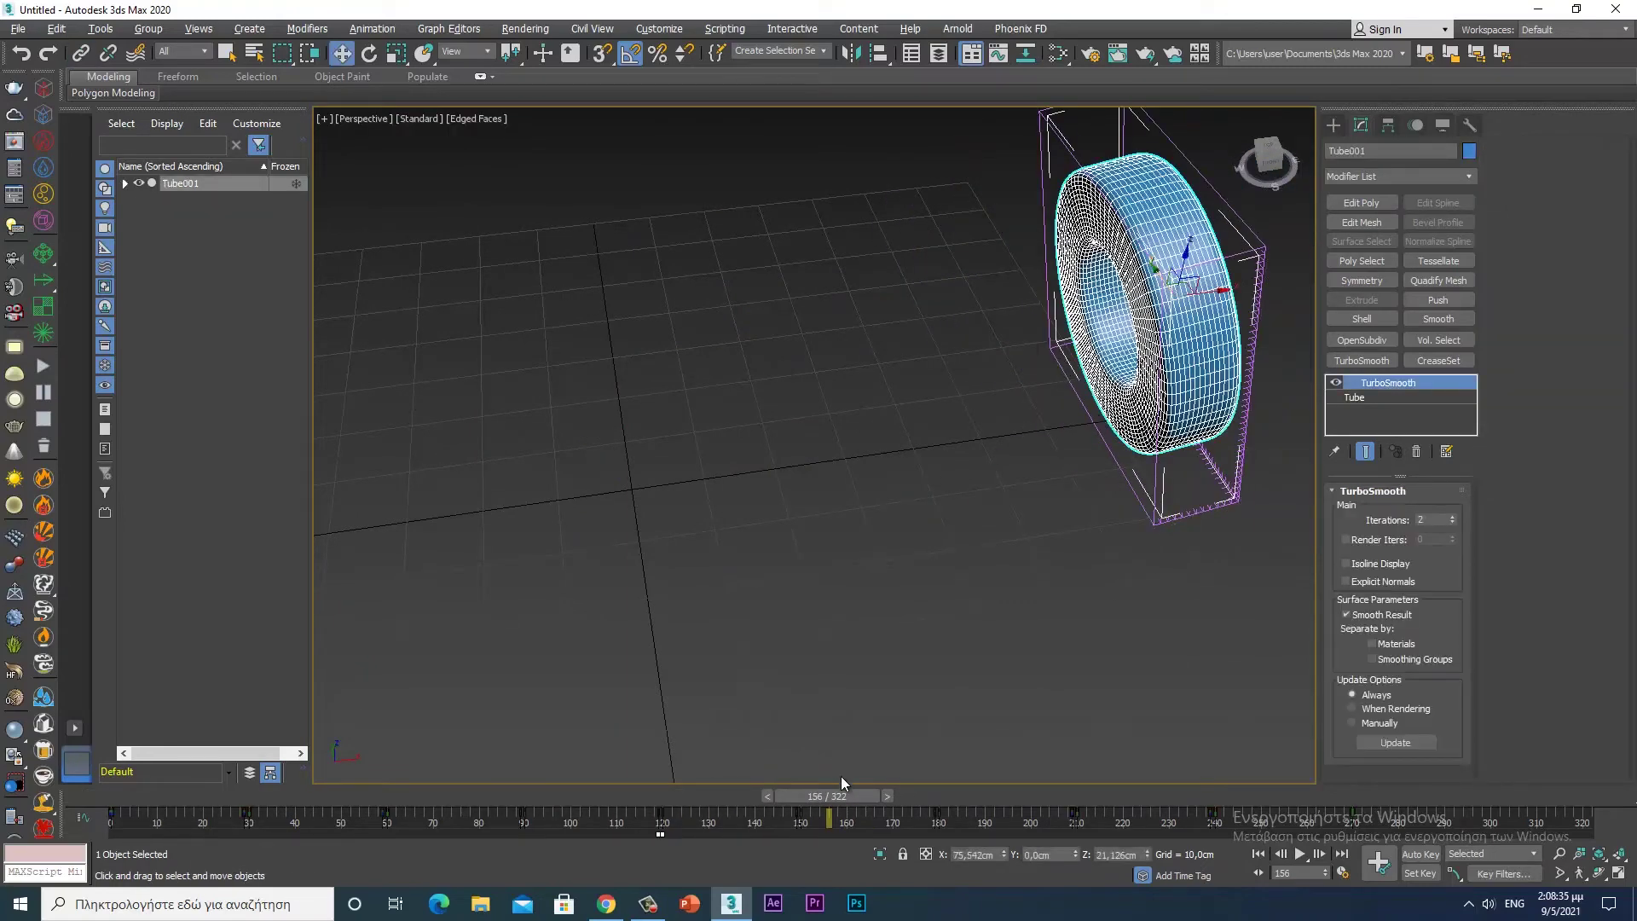
{"action": "left_click_drag", "start_coordinate": [848, 795], "coordinate": [826, 795]}
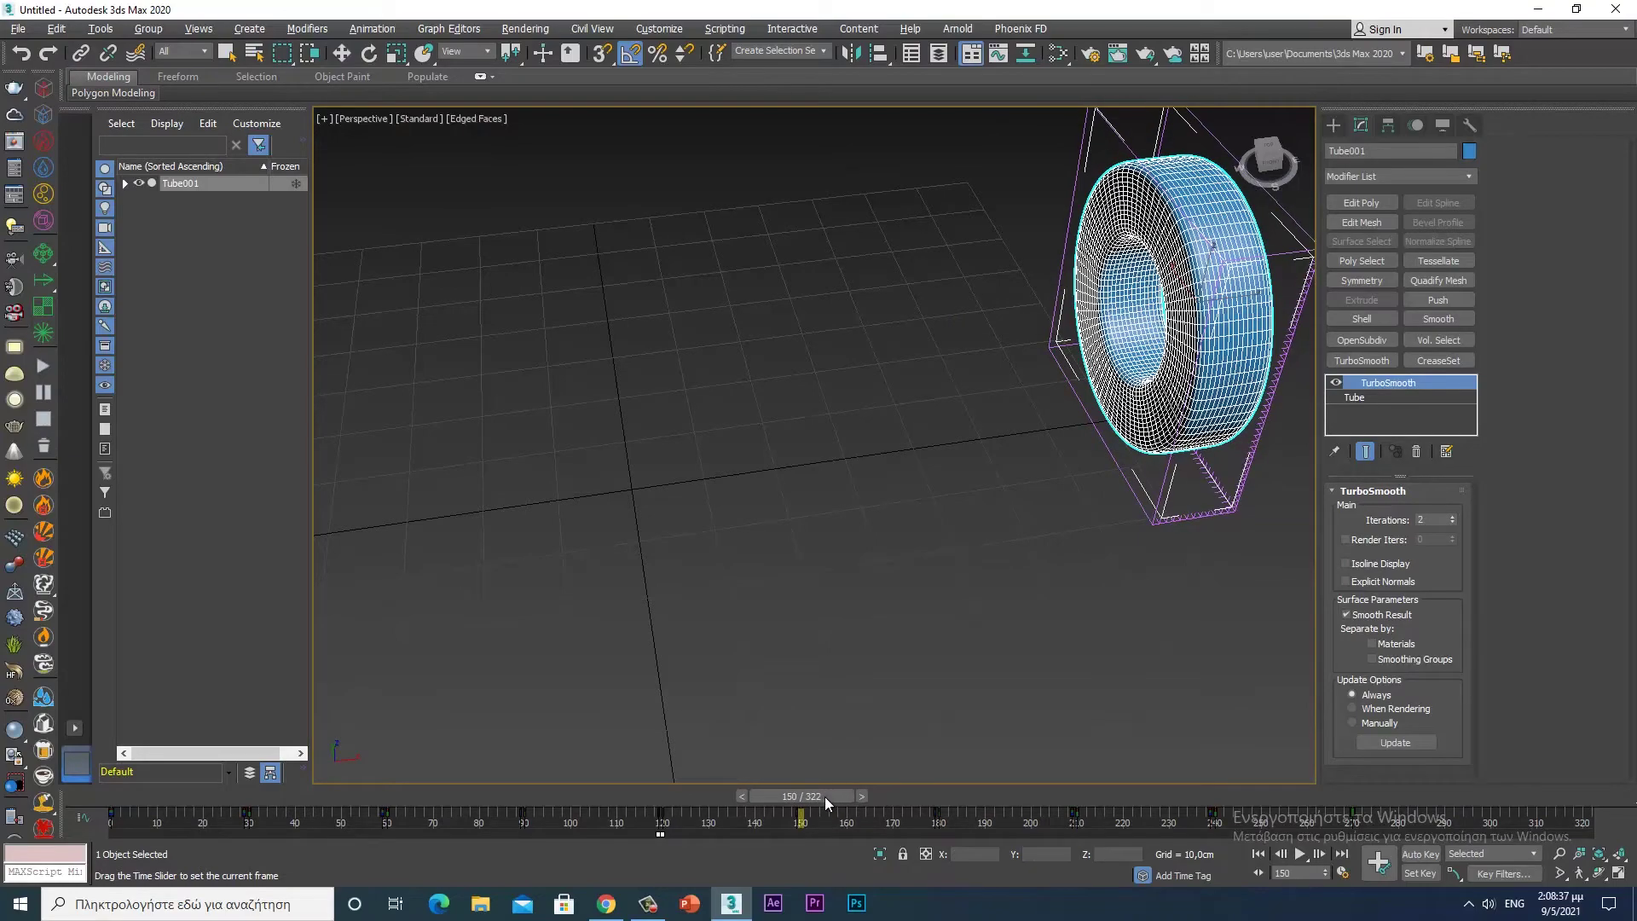
{"action": "mouse_move", "coordinate": [826, 797]}
{"action": "left_mouse_down"}
{"action": "mouse_move", "coordinate": [960, 796]}
{"action": "mouse_move", "coordinate": [825, 822]}
{"action": "left_mouse_up"}
{"action": "key", "text": "w"}
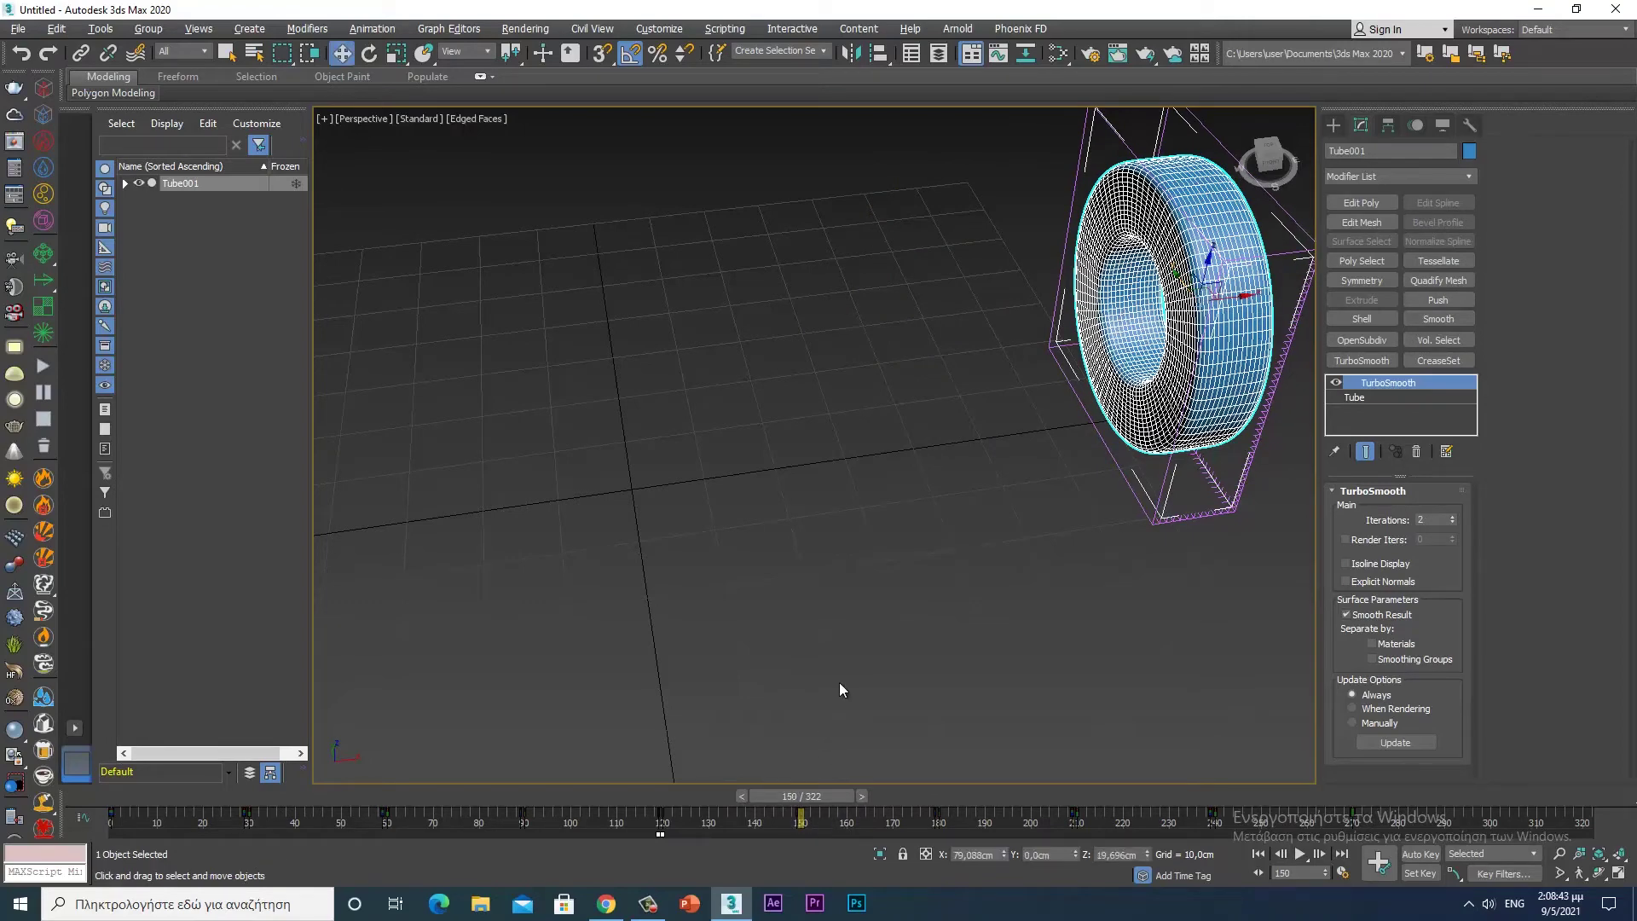
{"action": "middle_click_drag", "start_coordinate": [838, 683], "coordinate": [764, 585]}
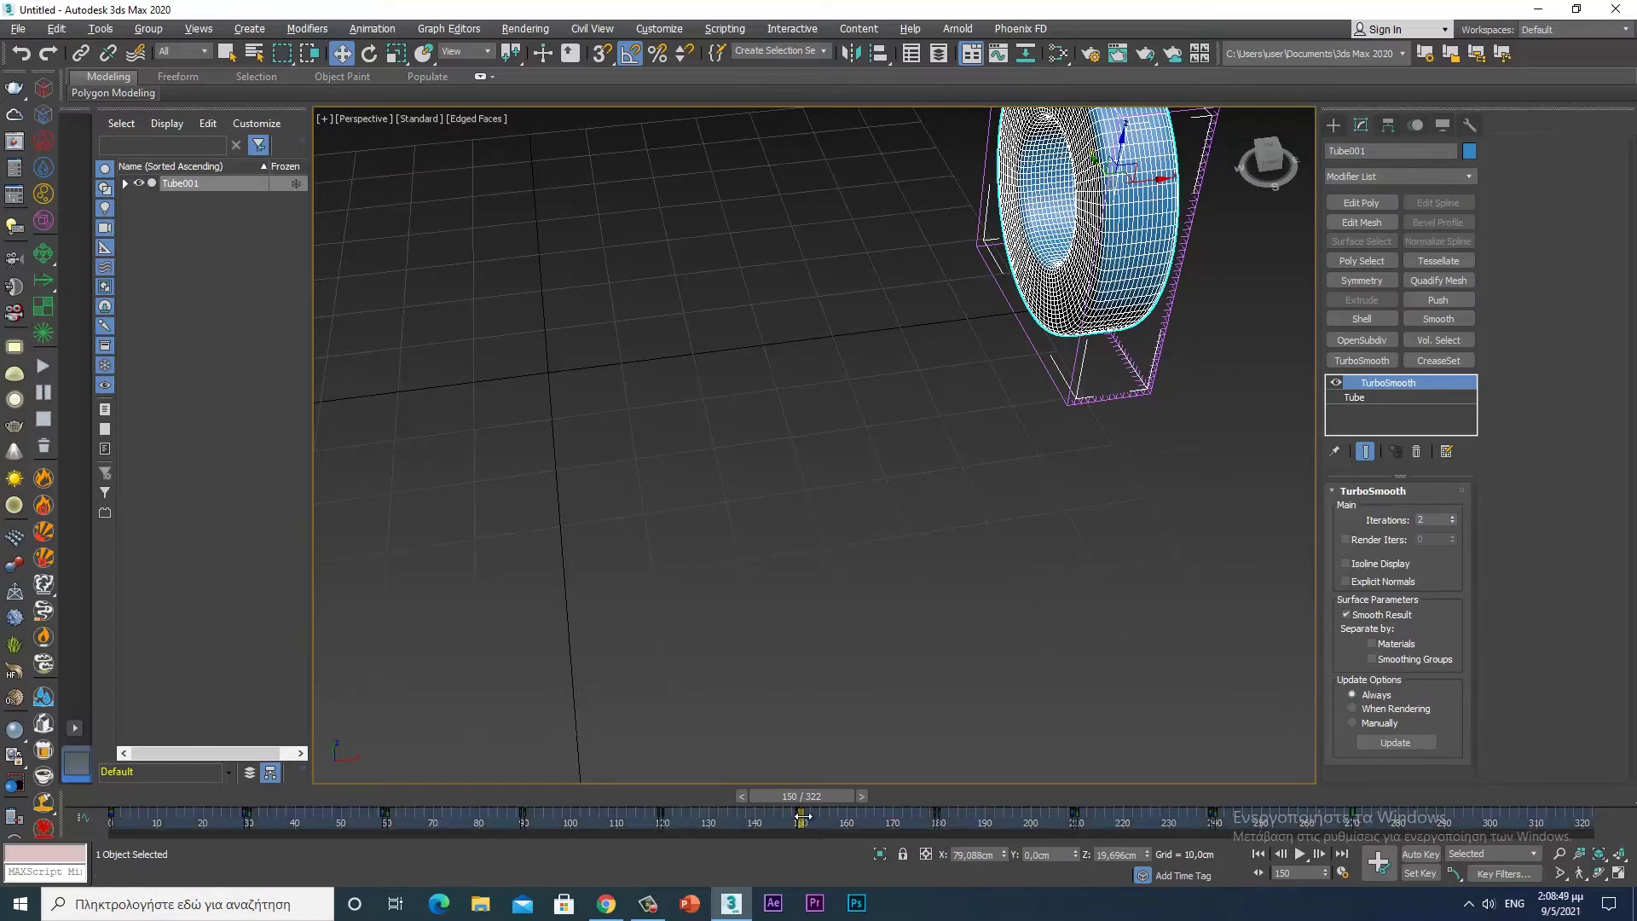
{"action": "mouse_move", "coordinate": [802, 817]}
{"action": "left_mouse_down", "text": "shift"}
{"action": "mouse_move", "coordinate": [931, 795]}
{"action": "mouse_move", "coordinate": [844, 816]}
{"action": "mouse_move", "coordinate": [864, 812]}
{"action": "left_mouse_up", "text": "shift"}
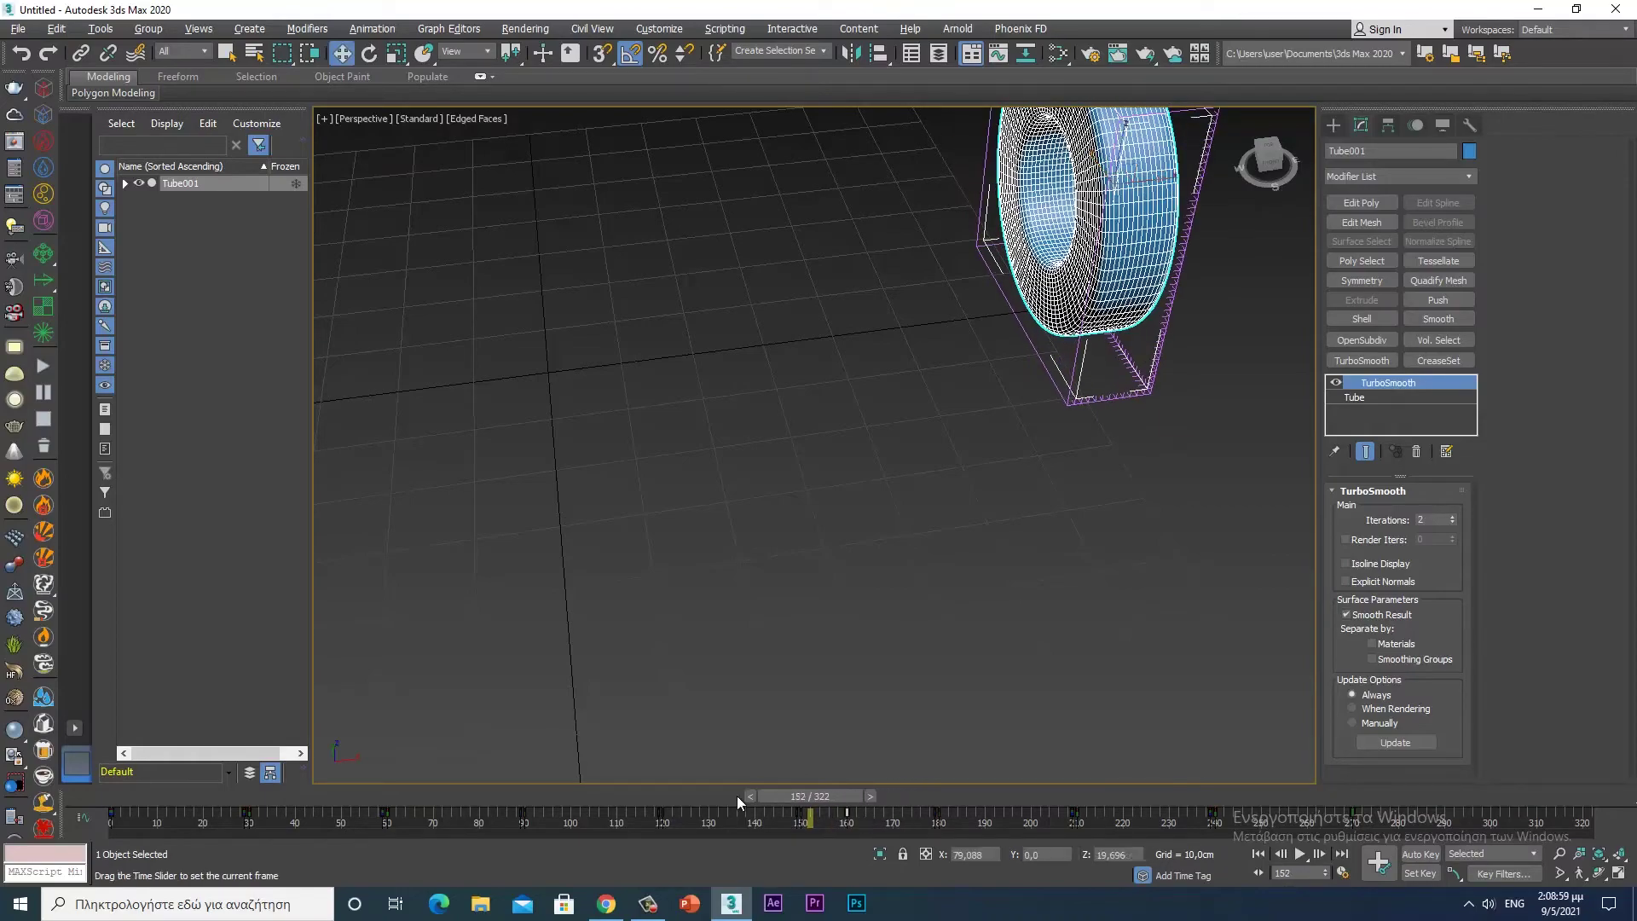
- Play the animation back twice, then return to frame 0
{"action": "left_click_drag", "start_coordinate": [864, 813], "coordinate": [503, 795]}
{"action": "left_click", "coordinate": [1302, 853]}
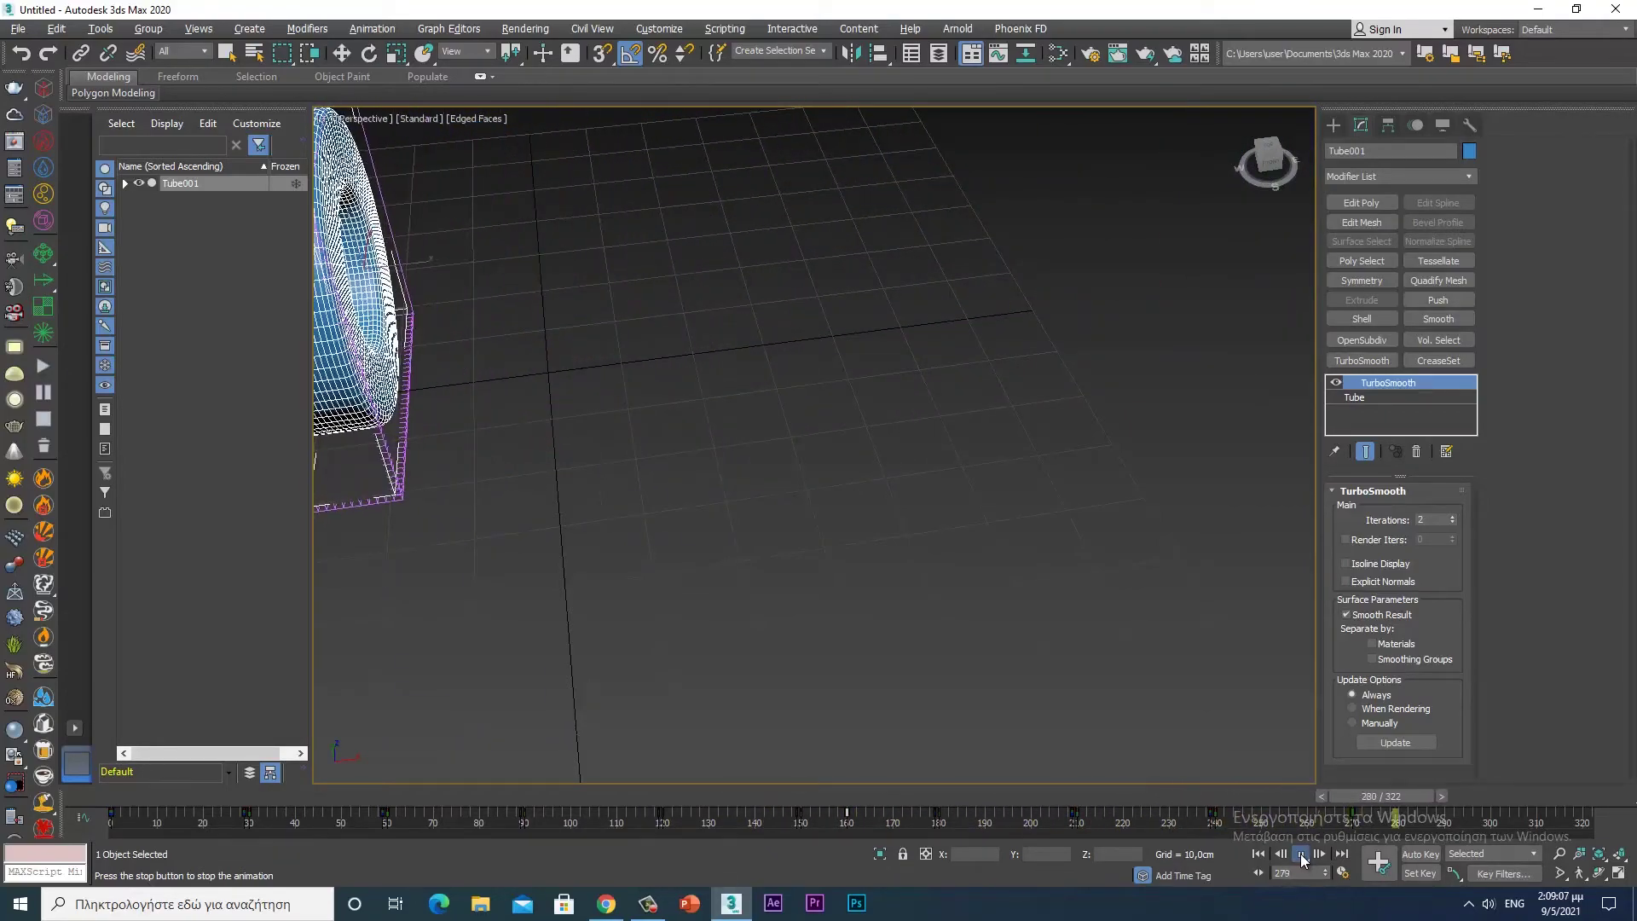
{"action": "left_click", "coordinate": [1303, 855]}
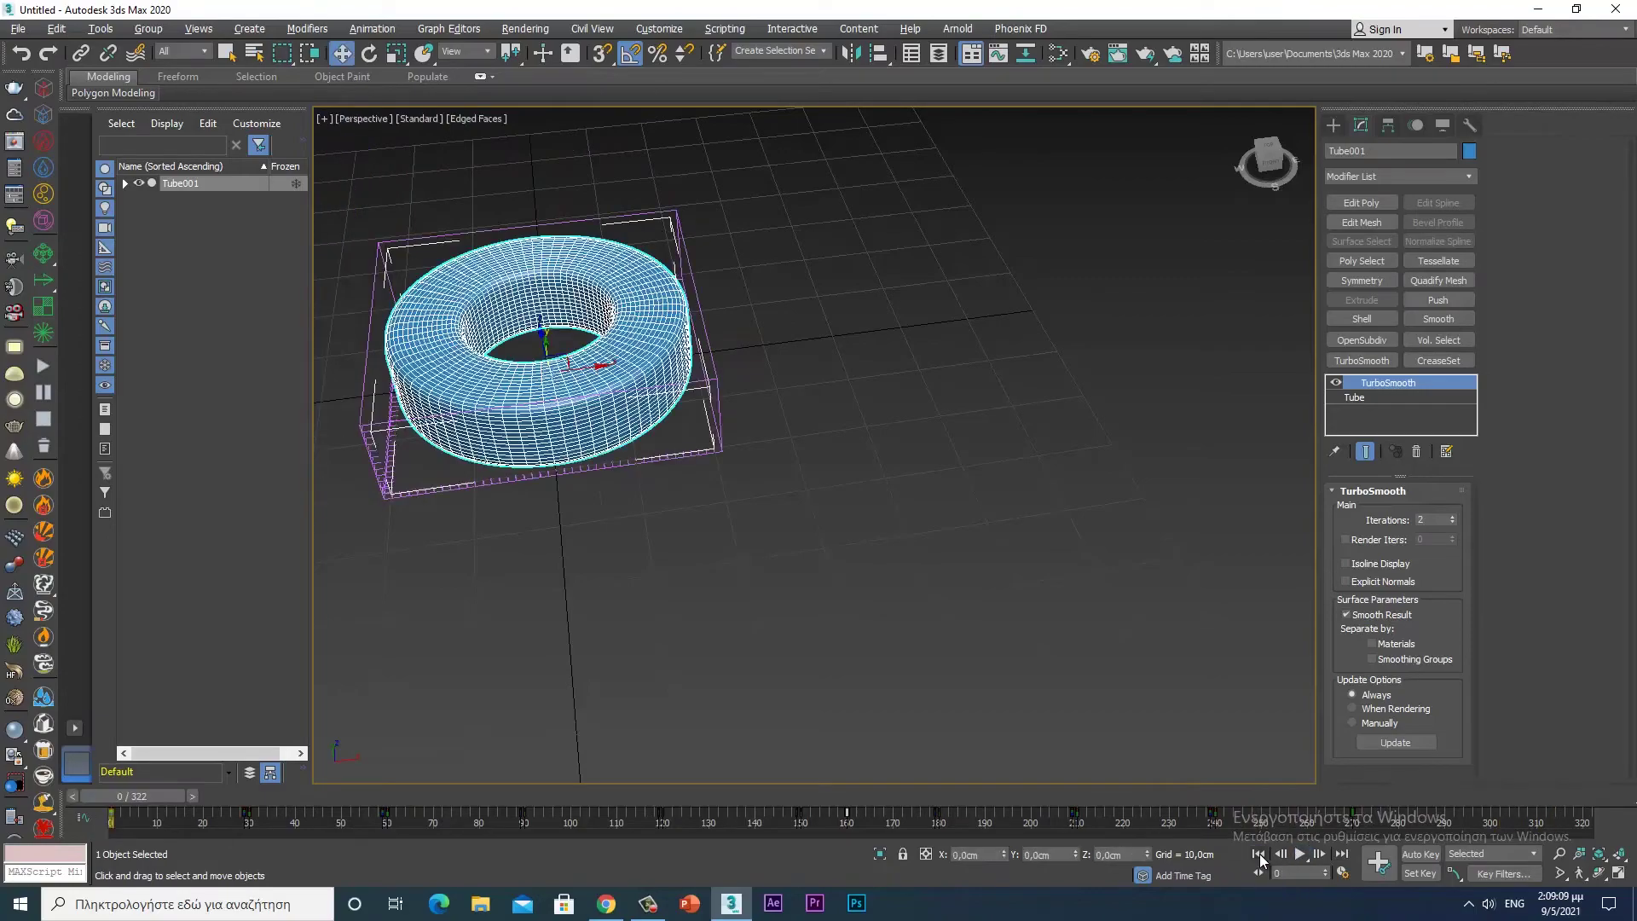
{"action": "left_click", "coordinate": [1300, 856]}
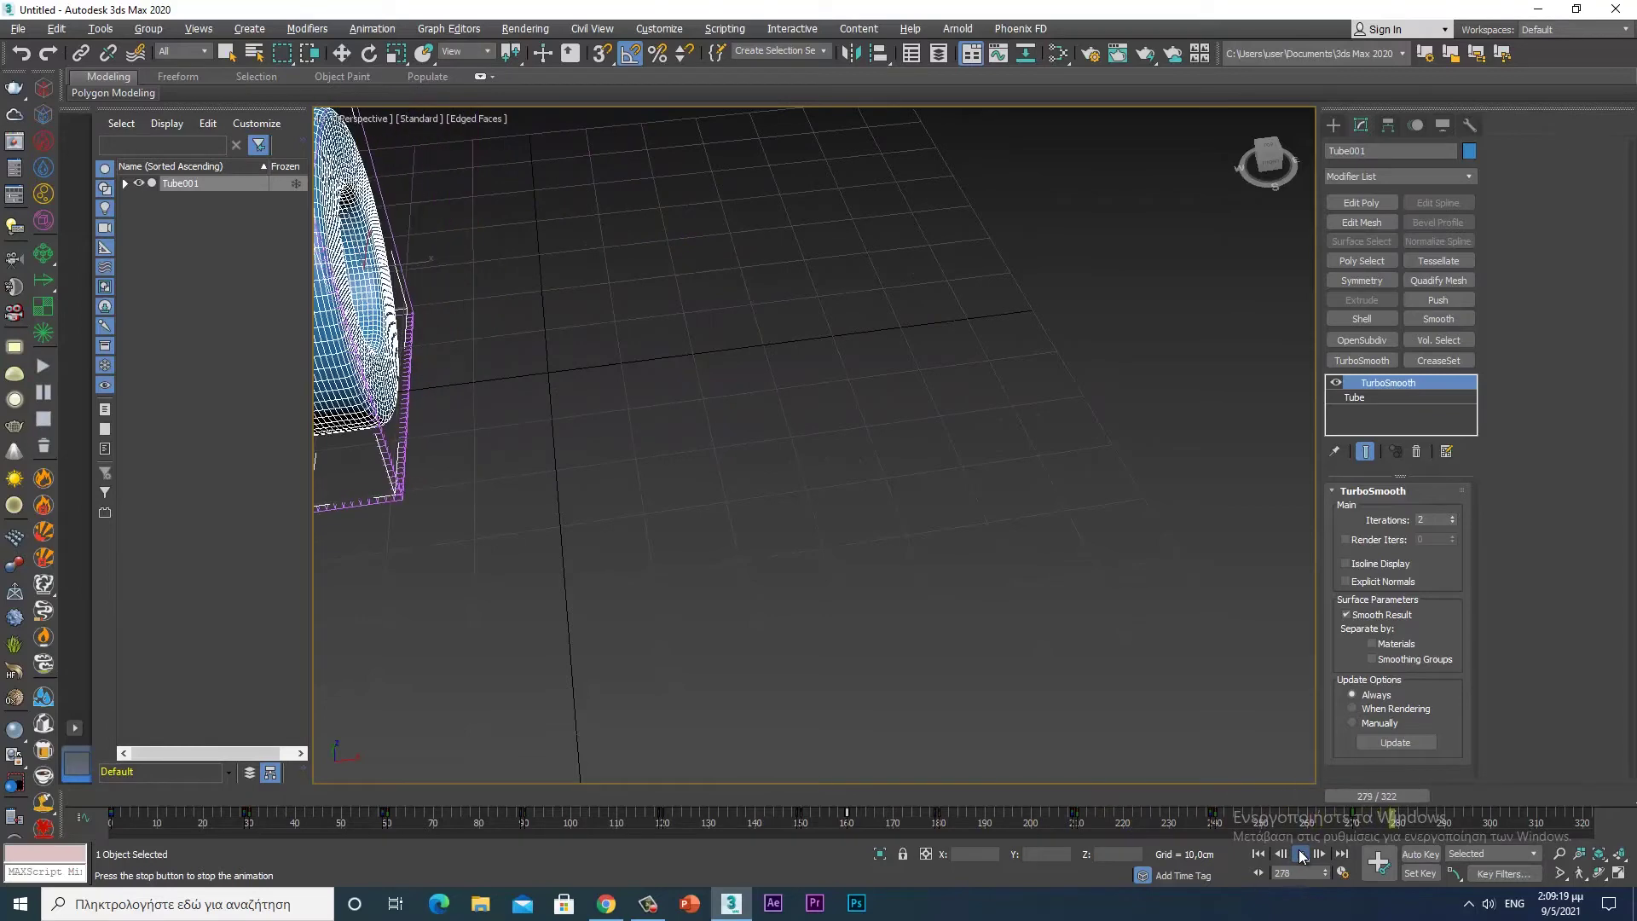
{"action": "left_click", "coordinate": [1302, 855]}
{"action": "middle_click_drag", "start_coordinate": [983, 546], "coordinate": [1240, 761]}
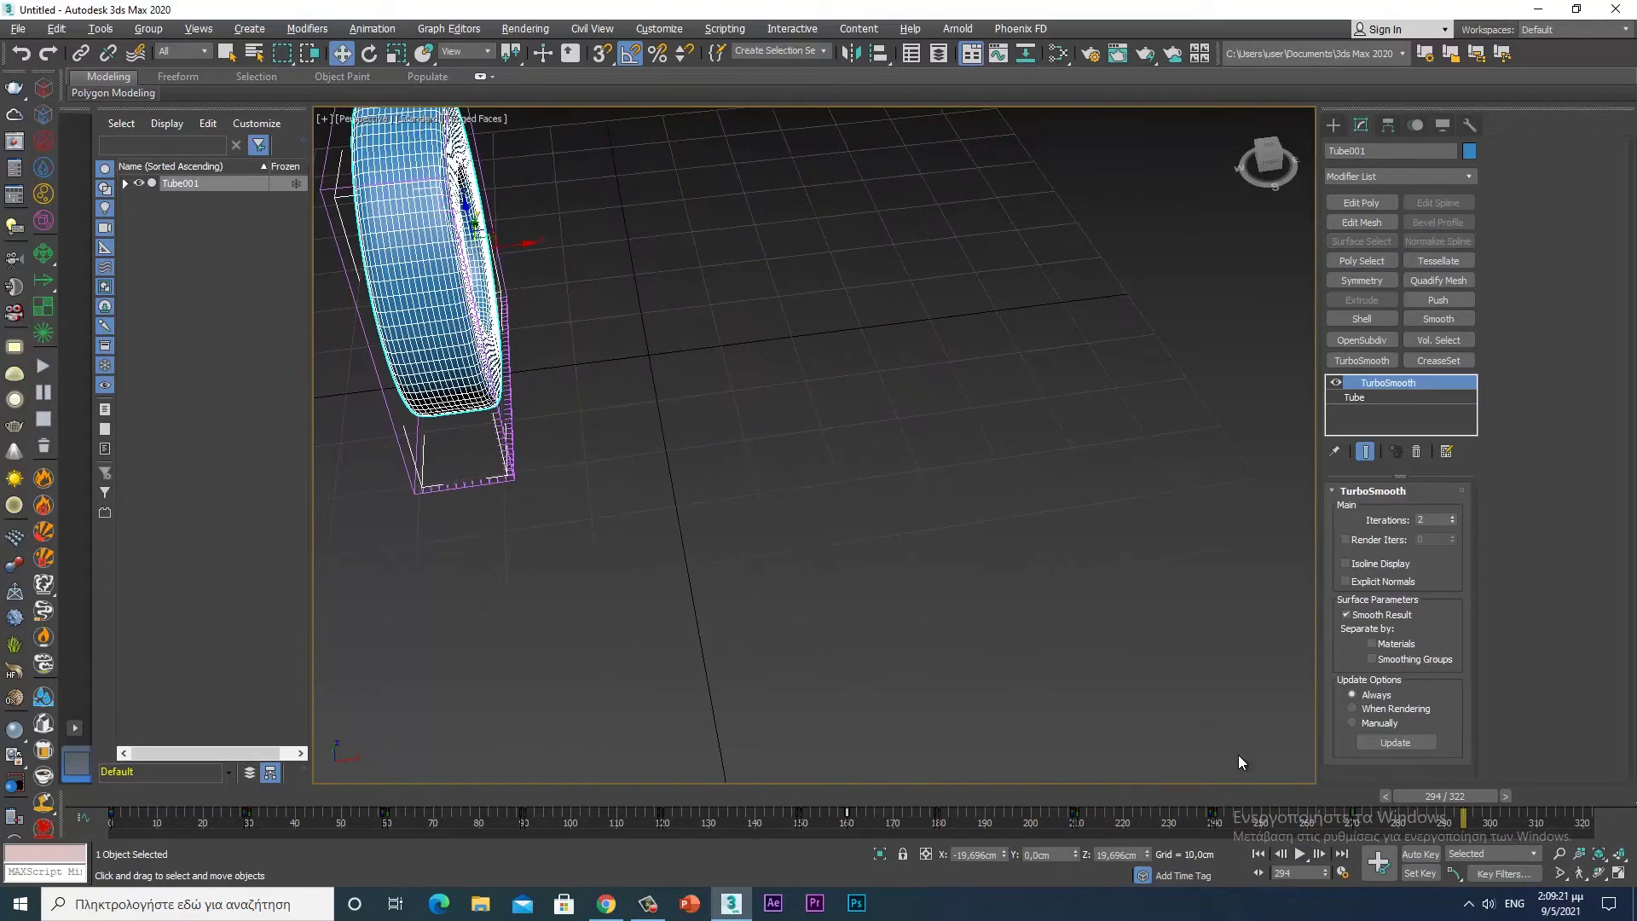
{"action": "left_click", "coordinate": [1259, 854]}
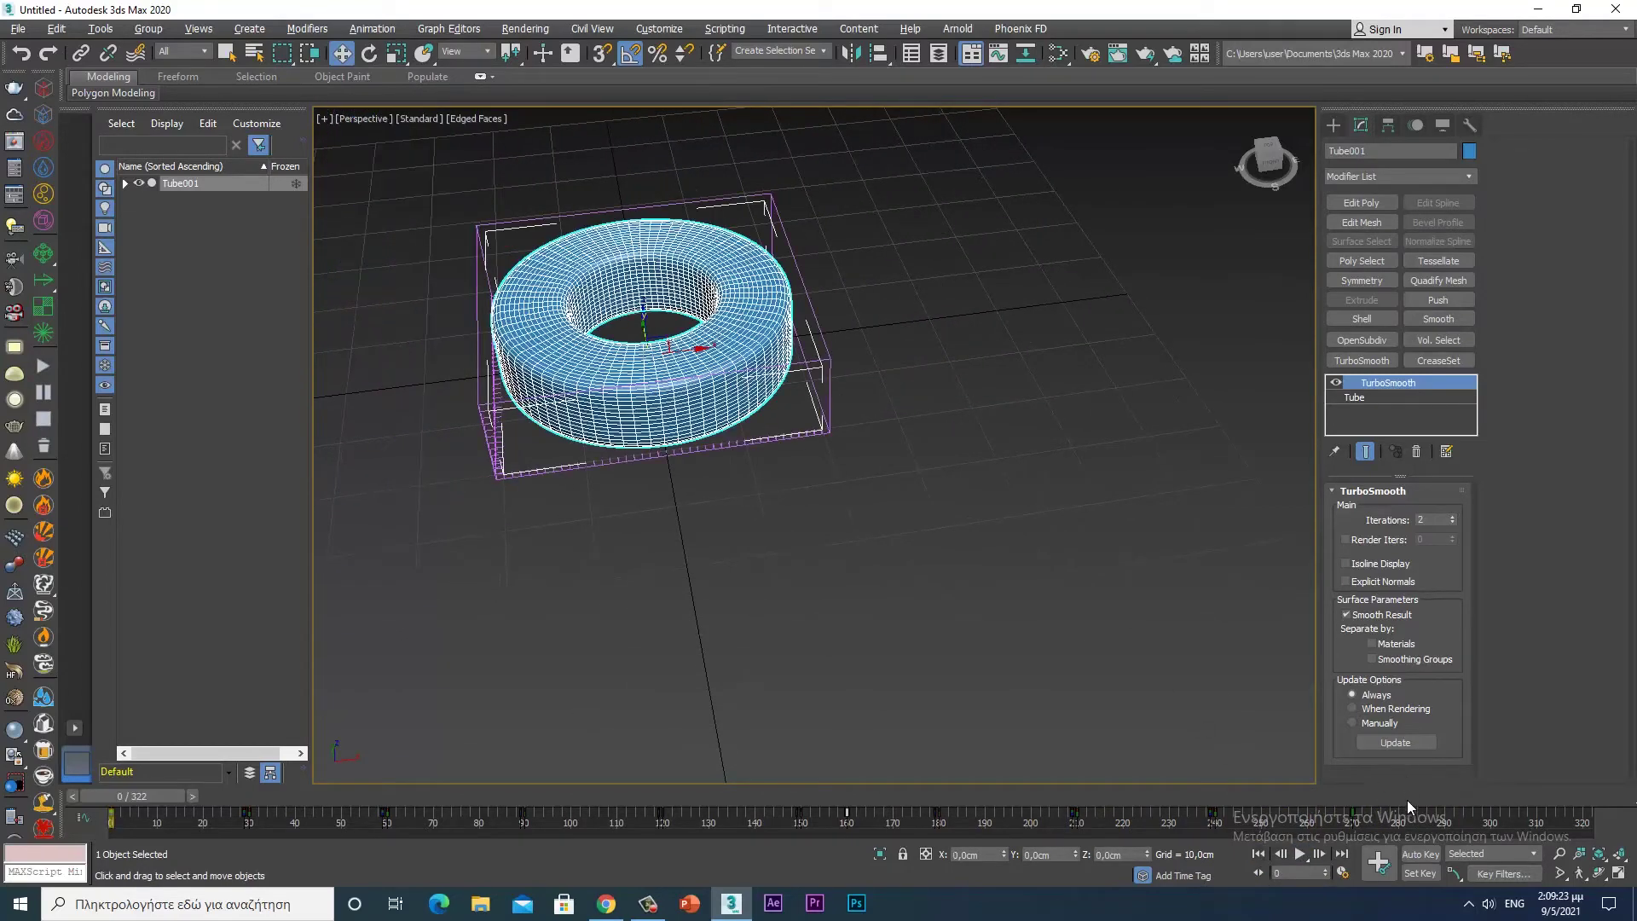
- Place a Phoenix FD LiquidSrc helper beside Tube001, then reselect the tube
{"action": "middle_click_drag", "start_coordinate": [593, 544], "coordinate": [708, 574]}
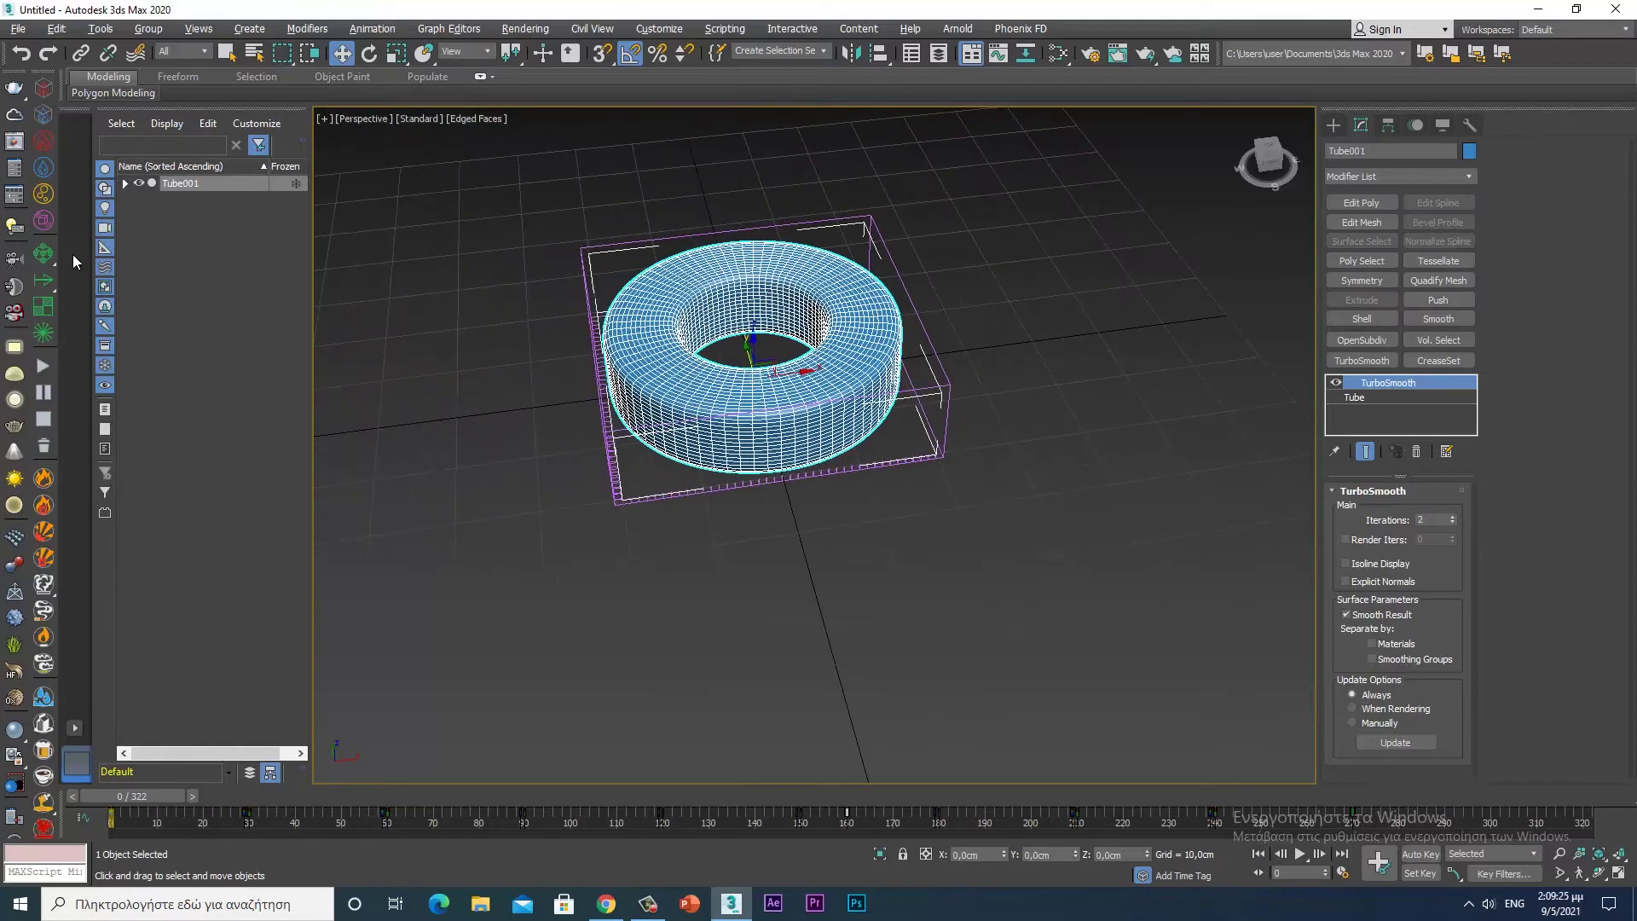
{"action": "left_click", "coordinate": [43, 169]}
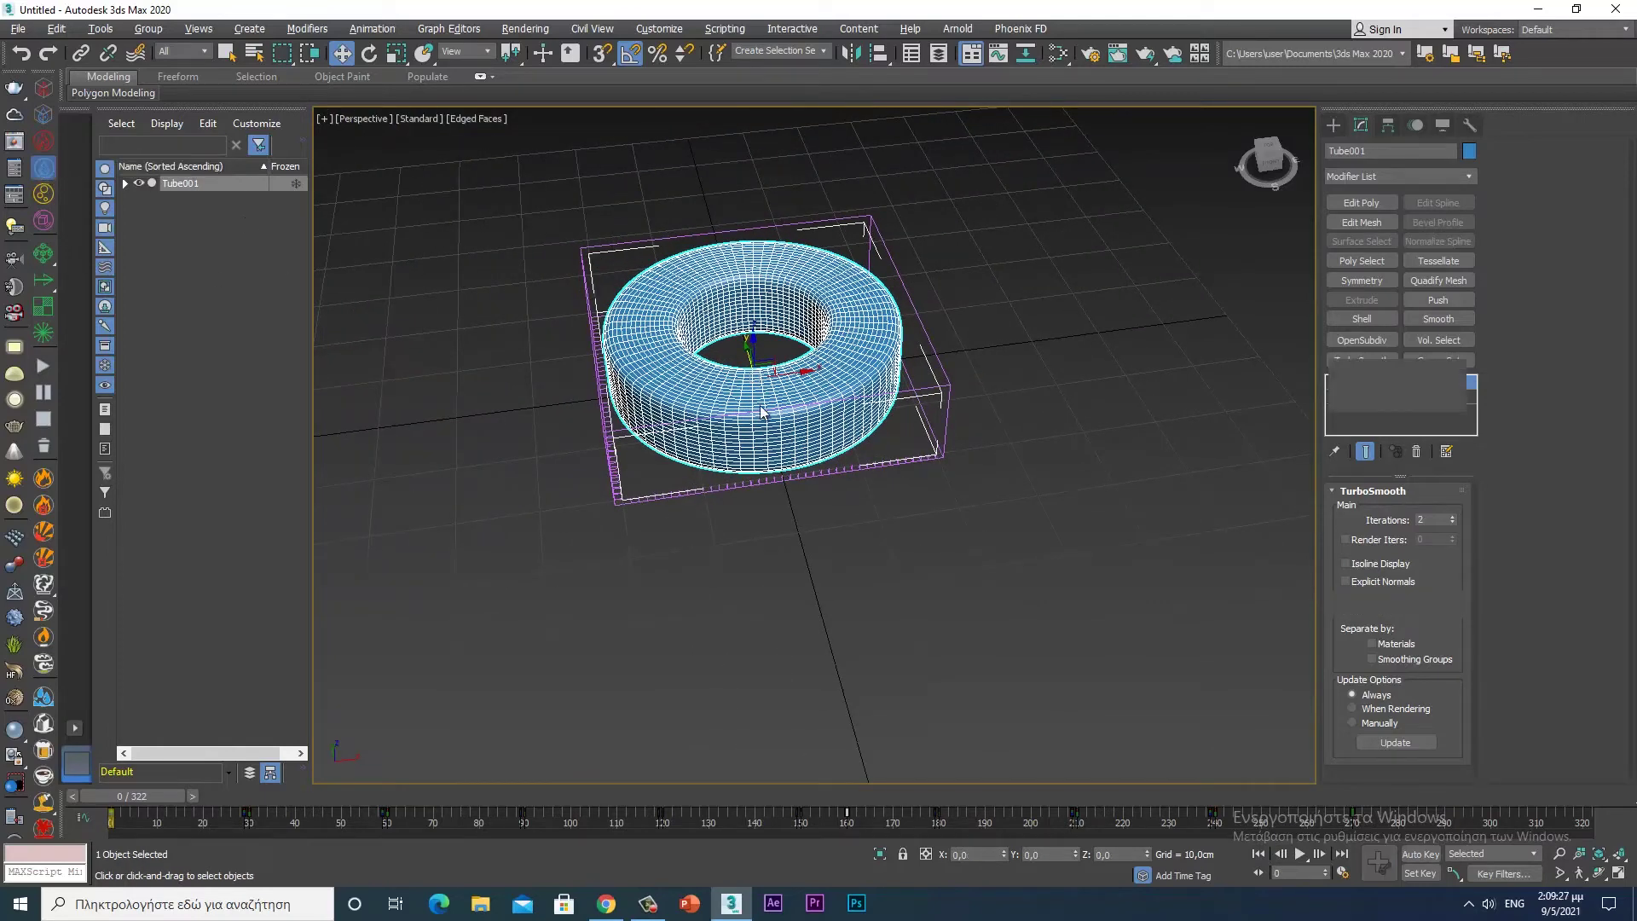
{"action": "left_click", "coordinate": [1020, 524]}
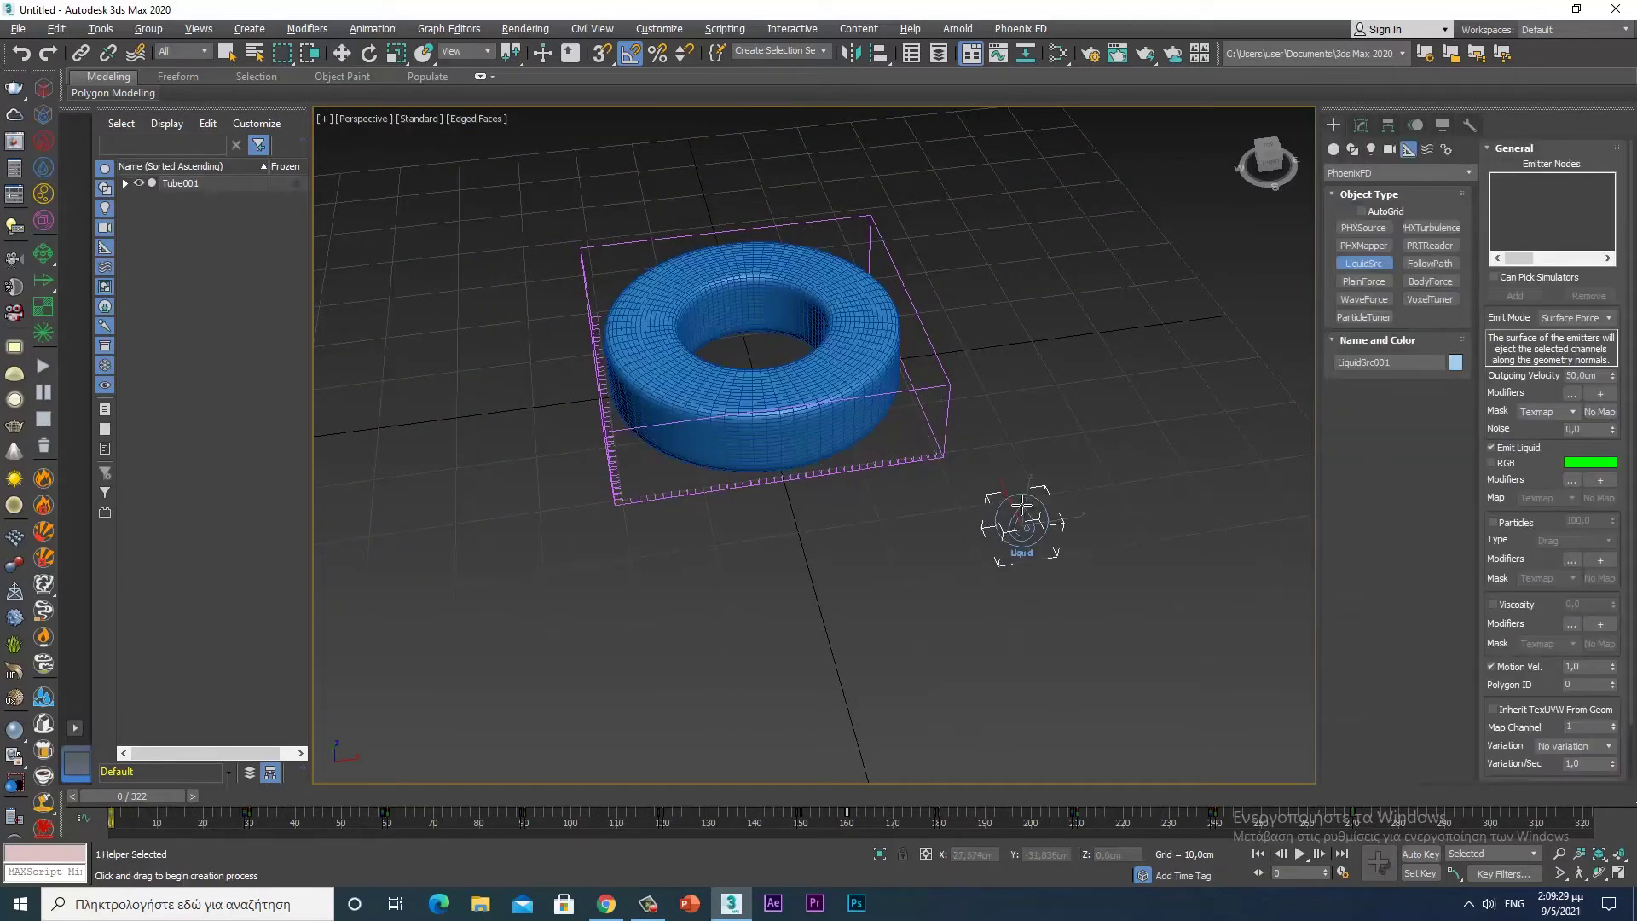
{"action": "key", "text": "w"}
{"action": "left_click", "coordinate": [755, 400]}
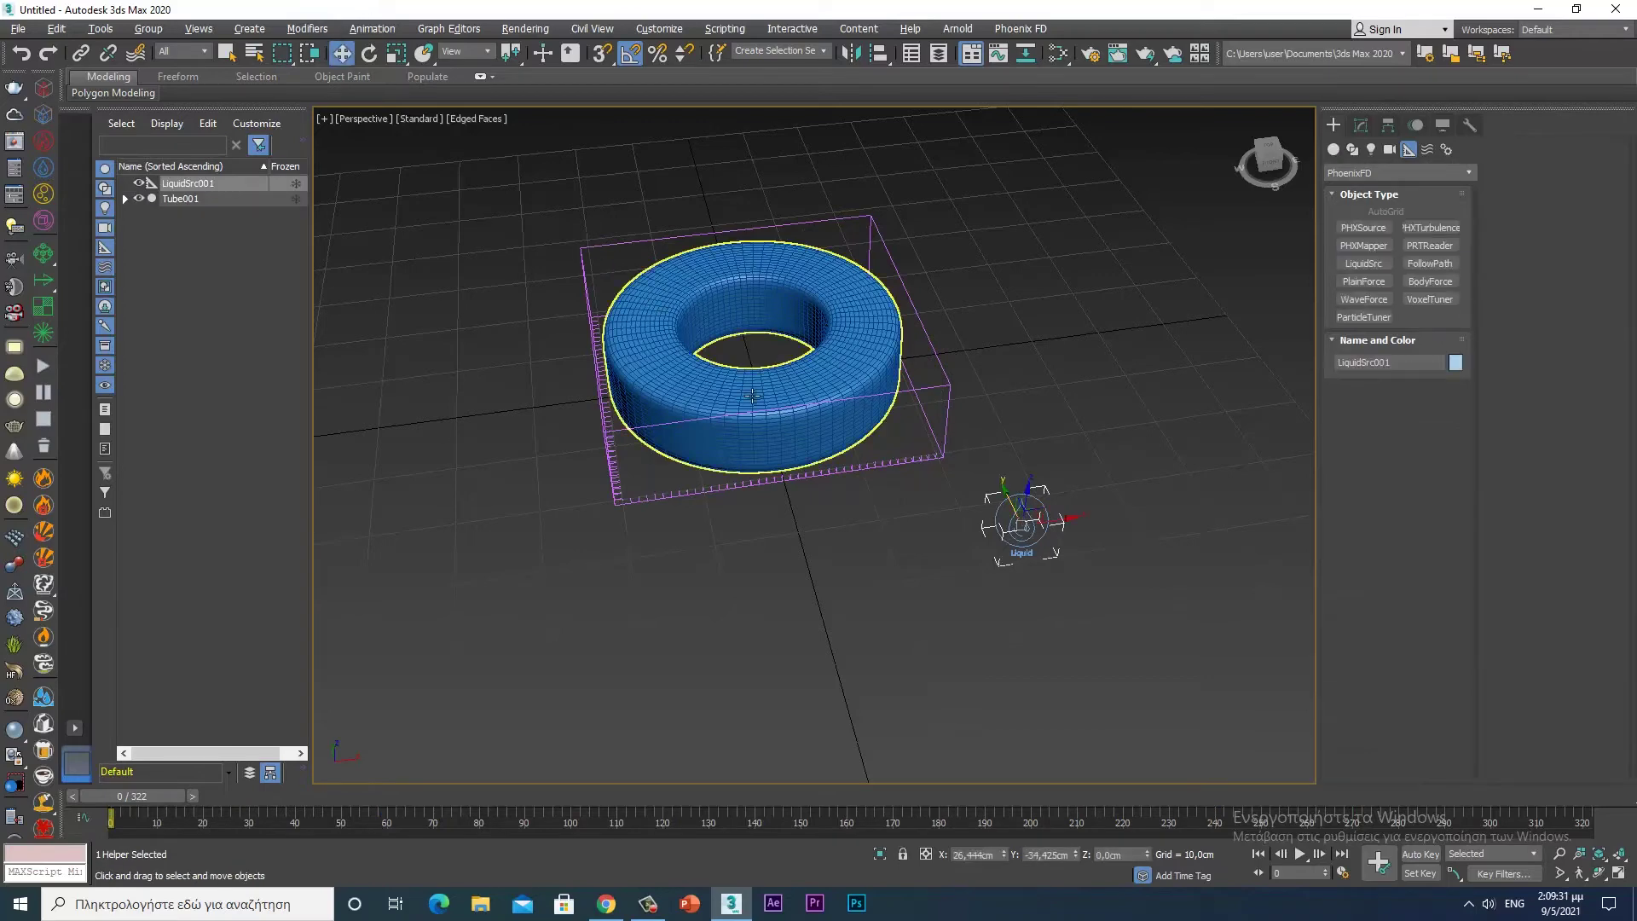
{"action": "left_click", "coordinate": [1362, 128]}
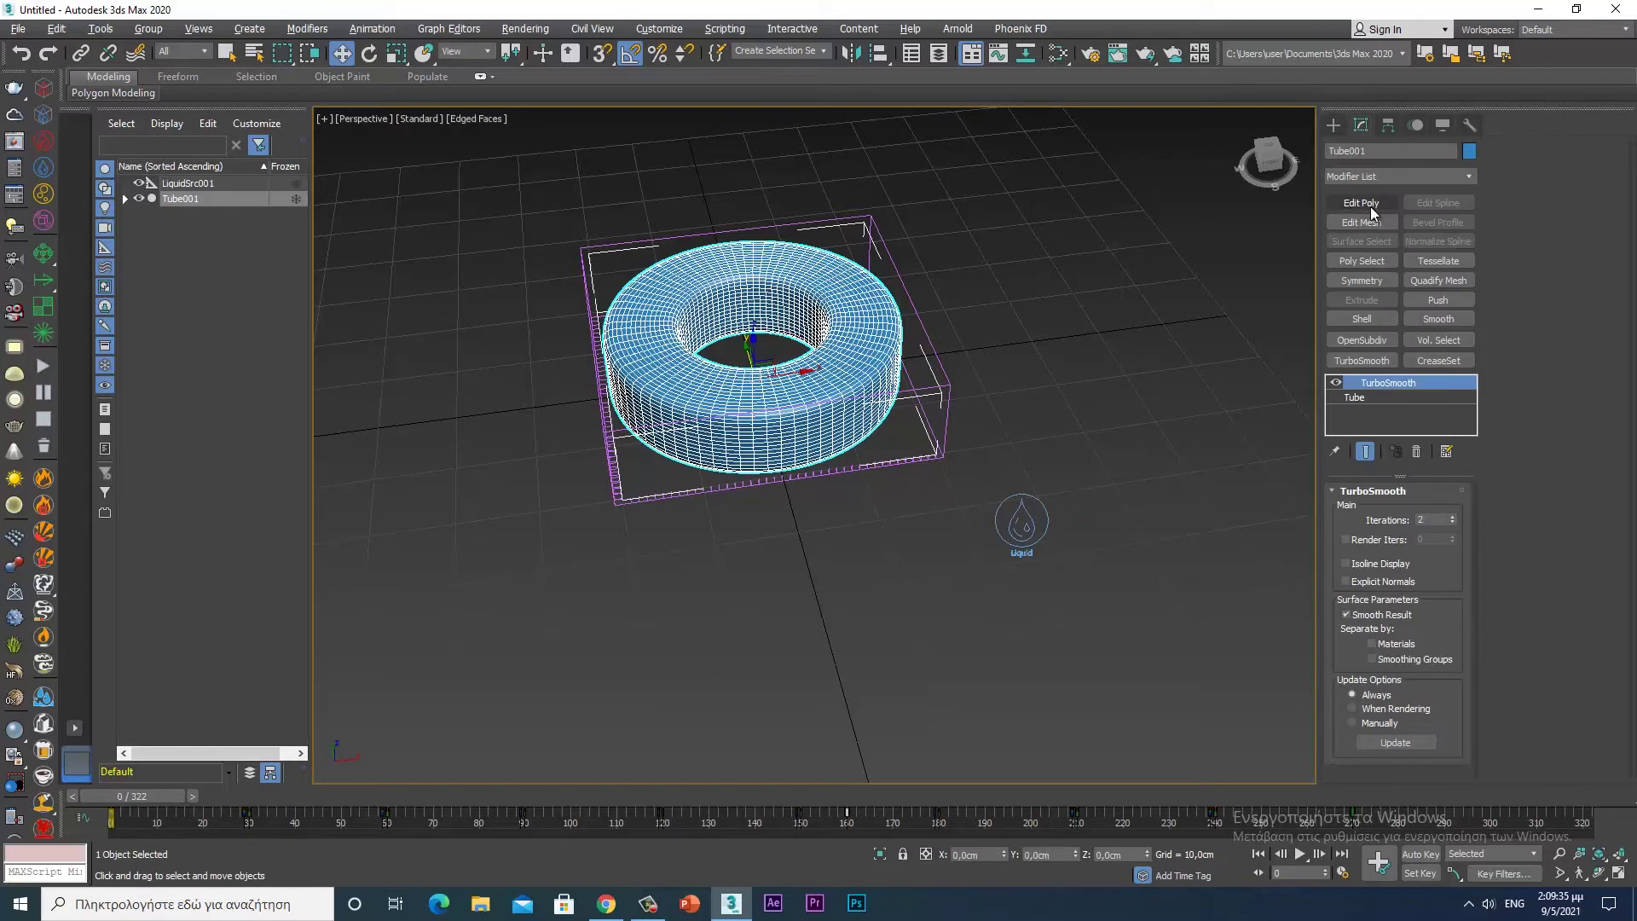
- Apply Convert to Editable Poly on Tube001 and inspect its polygons in the Front wireframe view
{"action": "right_click", "coordinate": [856, 372]}
{"action": "mouse_move", "coordinate": [888, 542]}
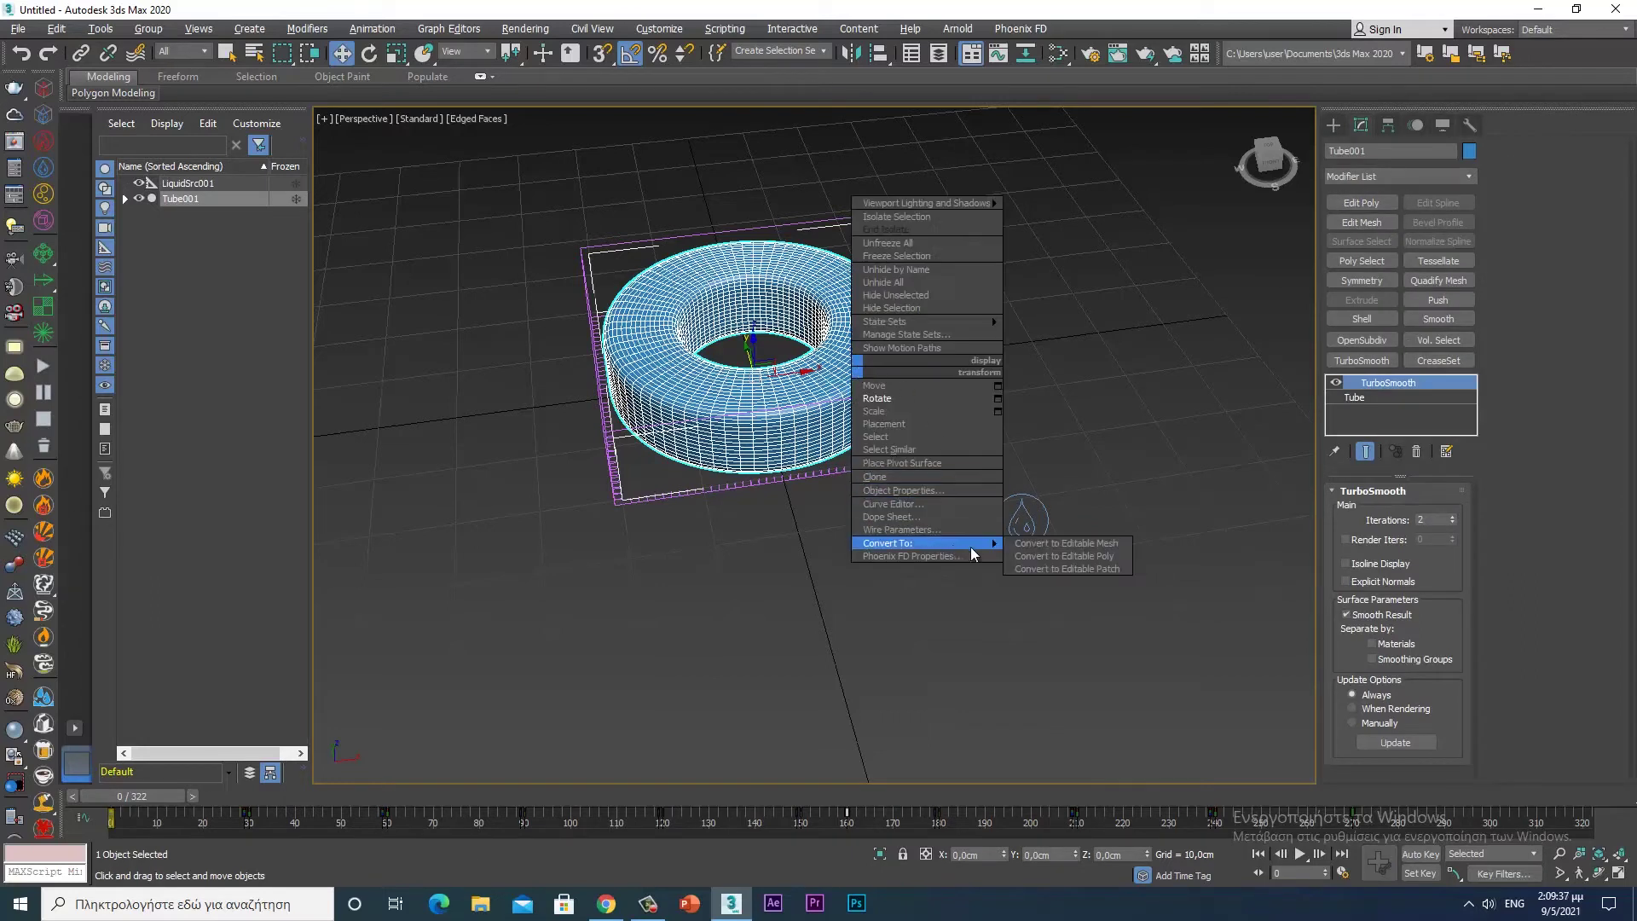
{"action": "left_click", "coordinate": [1051, 556]}
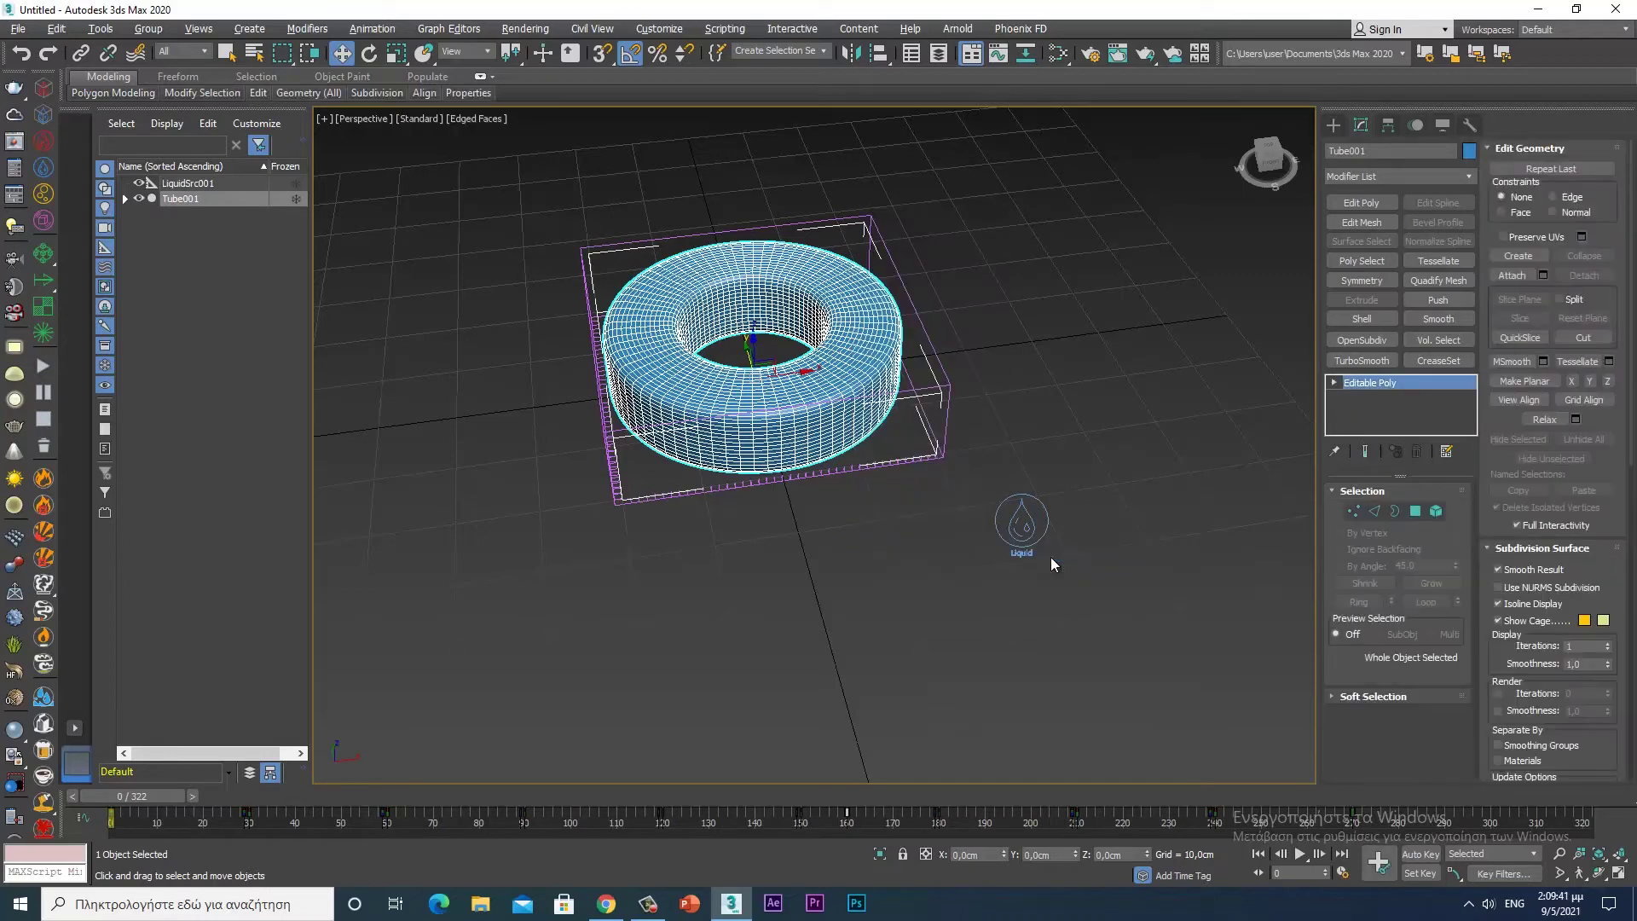
{"action": "left_click", "coordinate": [1416, 511]}
{"action": "key", "text": "alt+w"}
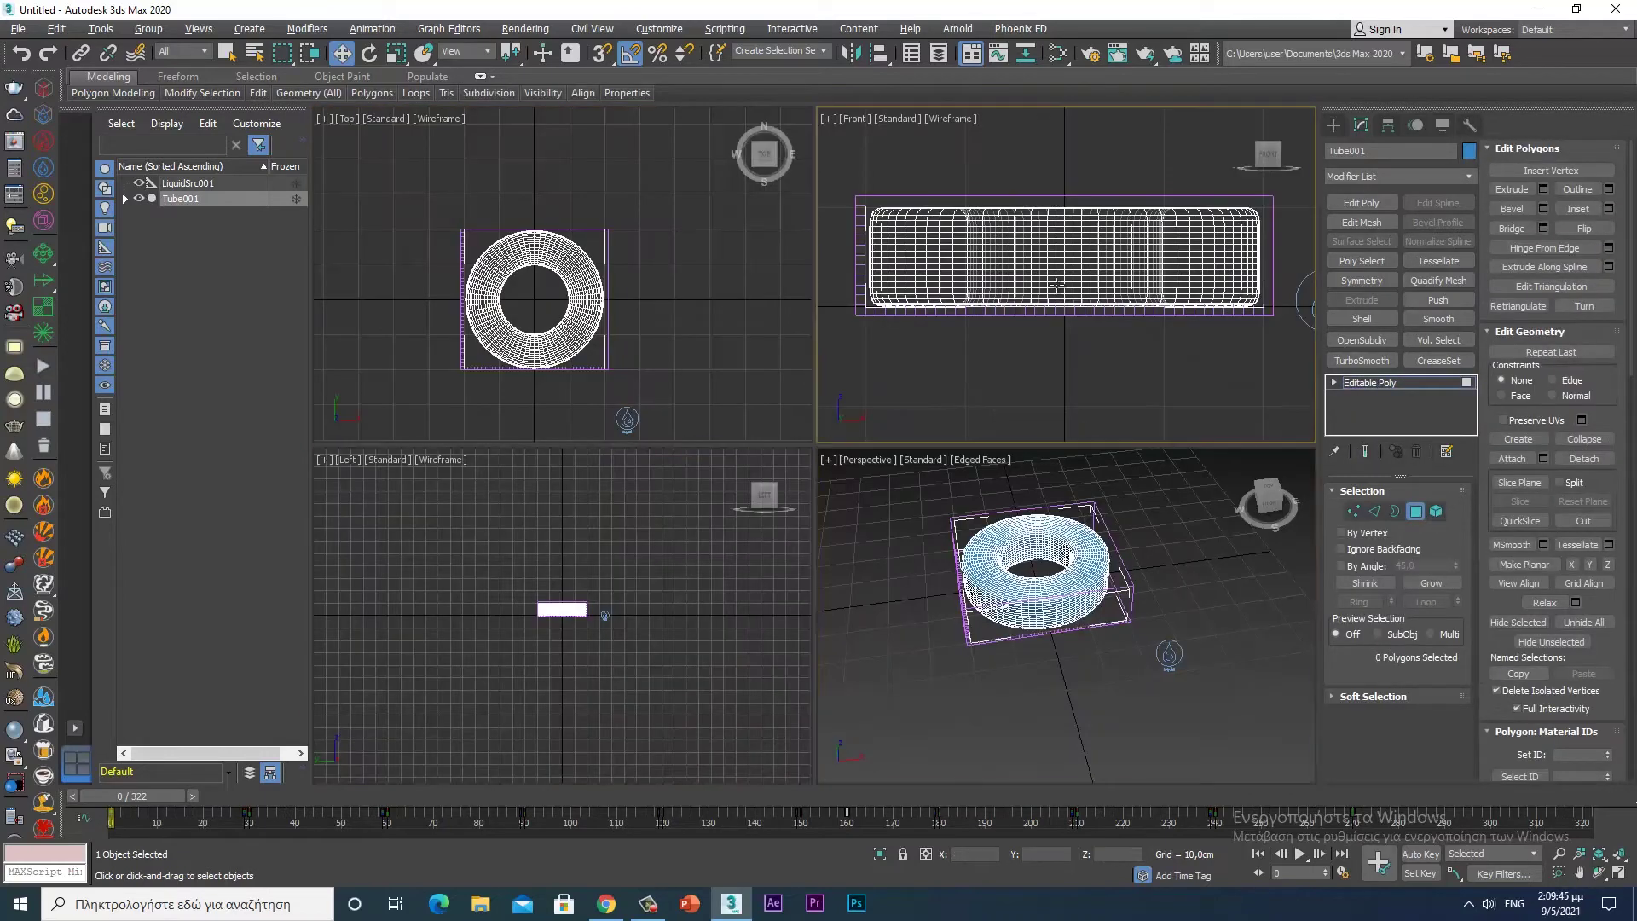
{"action": "key", "text": "alt+w"}
{"action": "scroll", "coordinate": [856, 395], "scroll_direction": "down", "scroll_amount": 3}
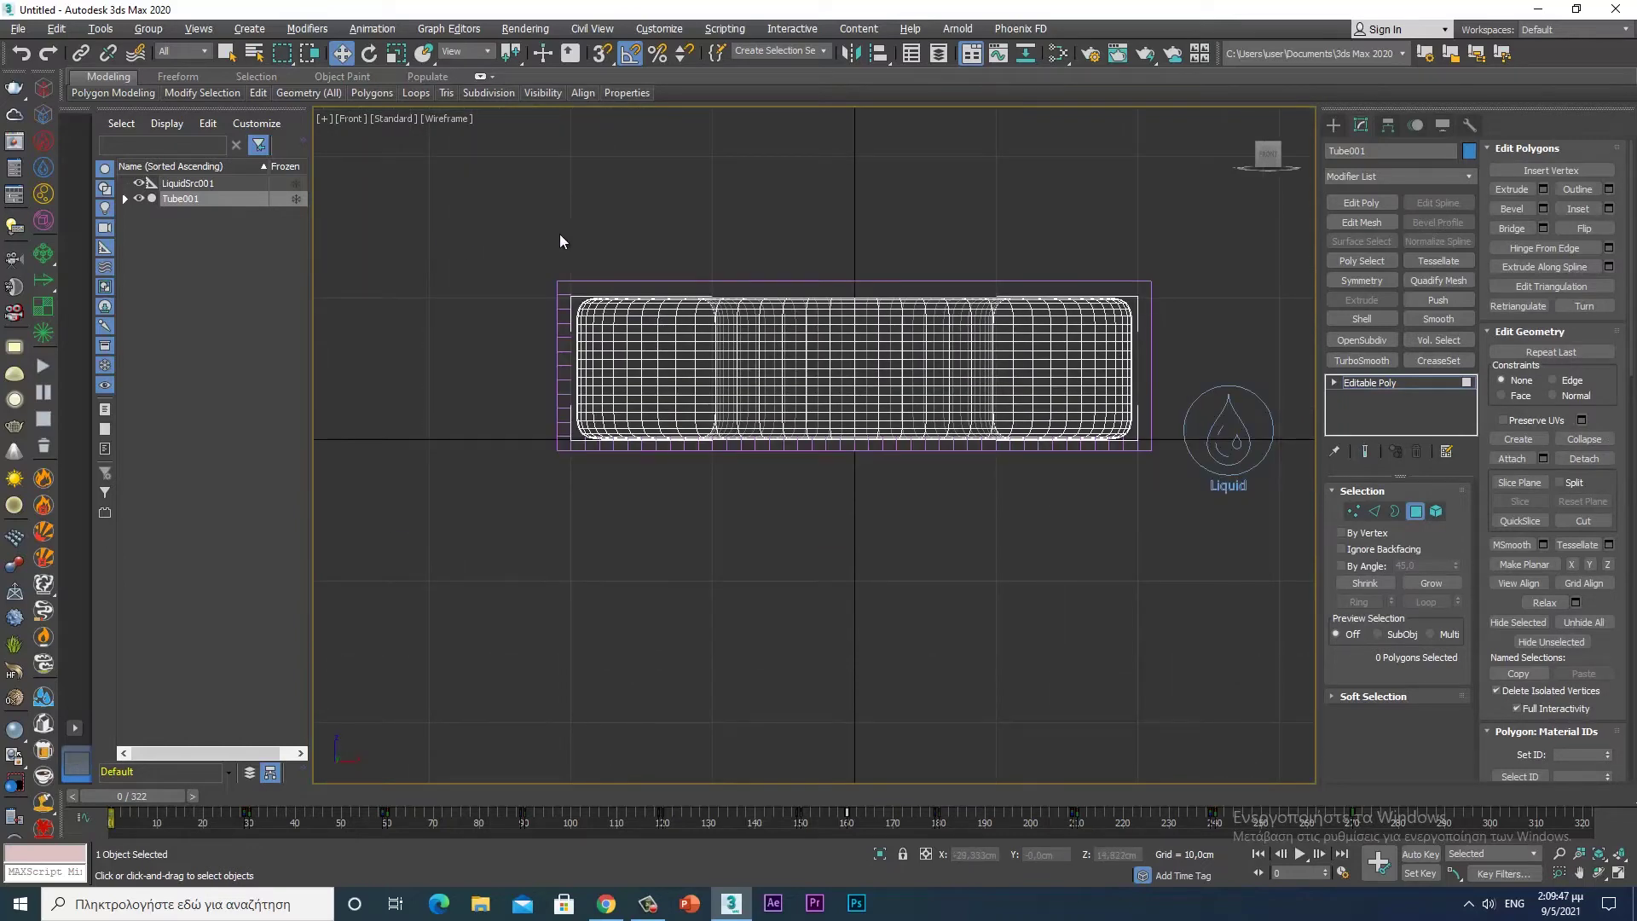
{"action": "left_click", "coordinate": [1415, 514]}
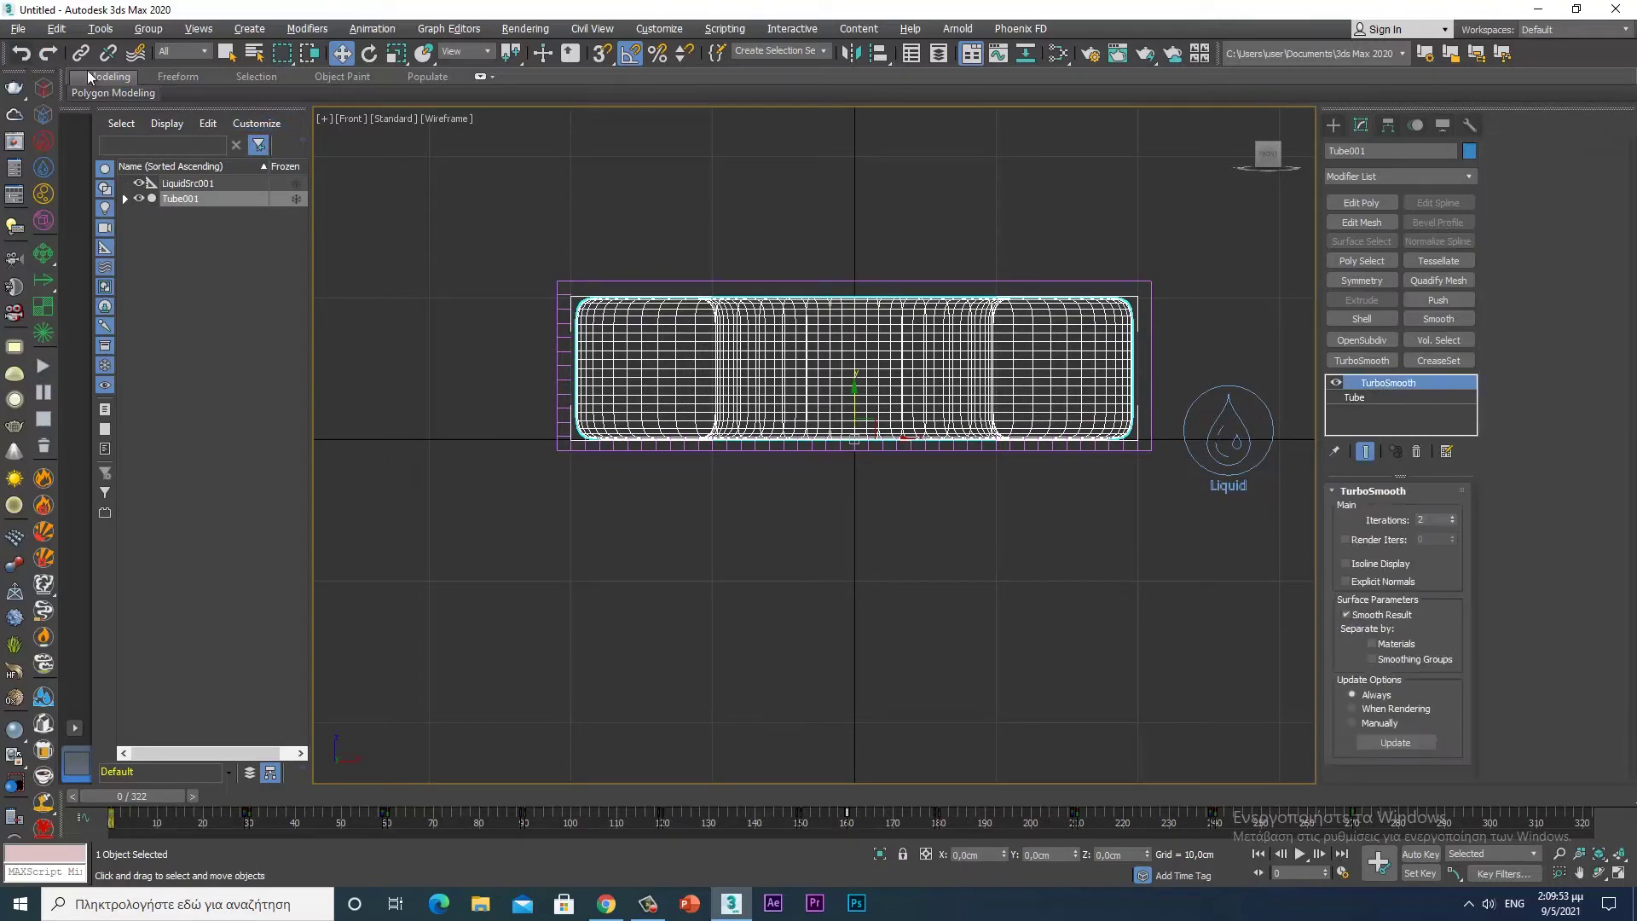
- Replace TurboSmooth with a Shell modifier: Outer Amount 0, Inner Amount 0,5cm
{"action": "left_click", "coordinate": [1416, 452]}
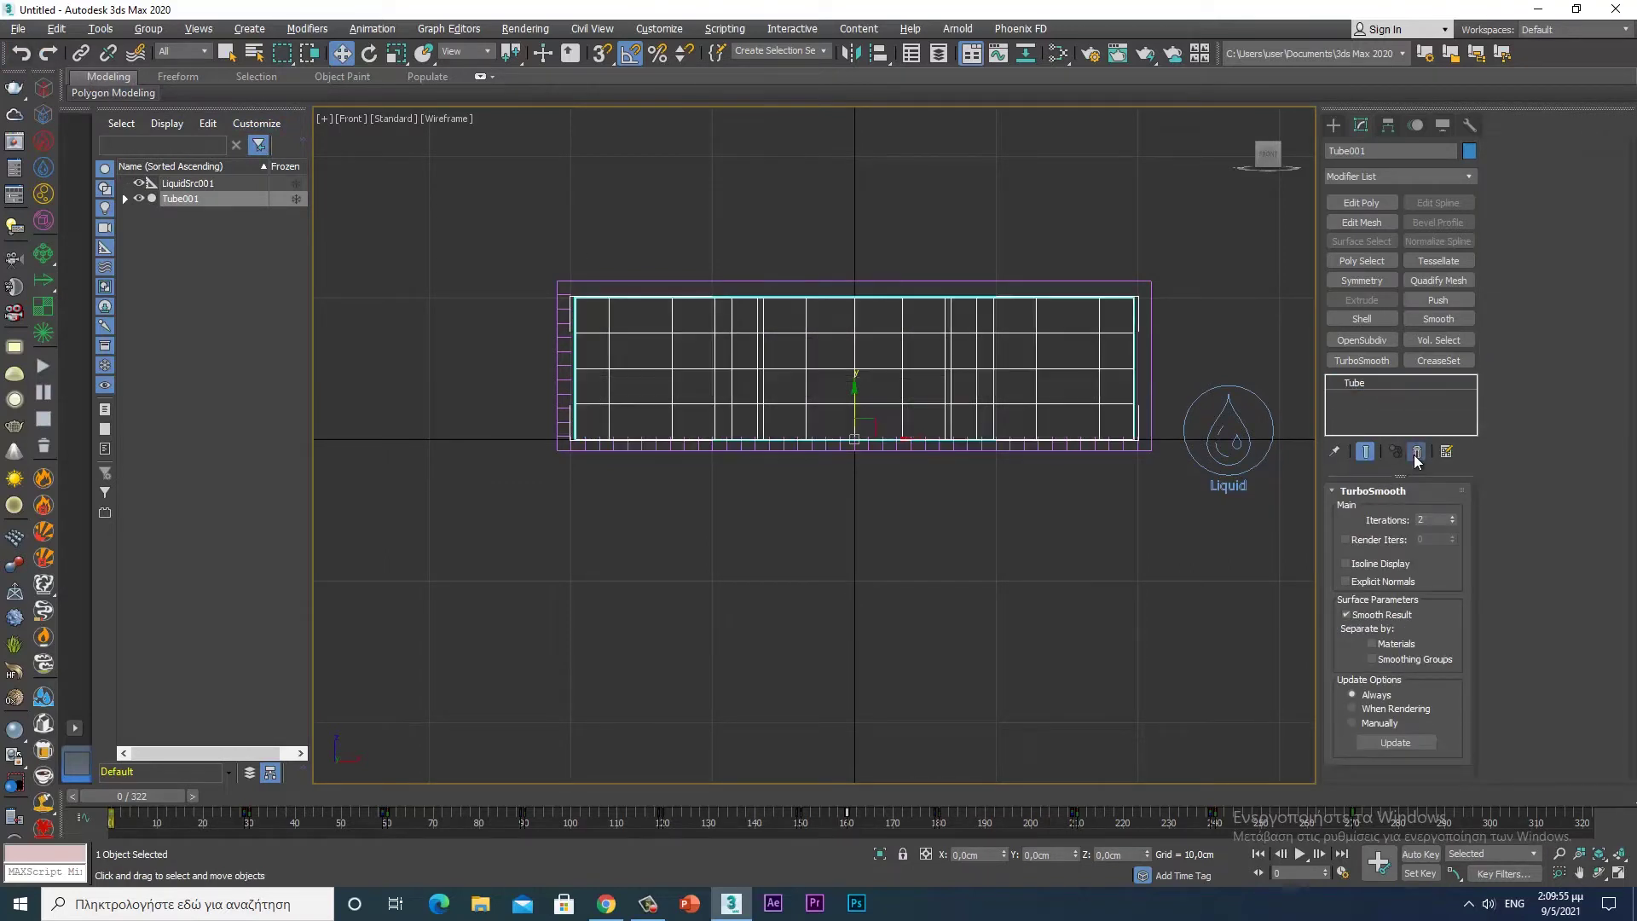
{"action": "left_click", "coordinate": [1363, 319]}
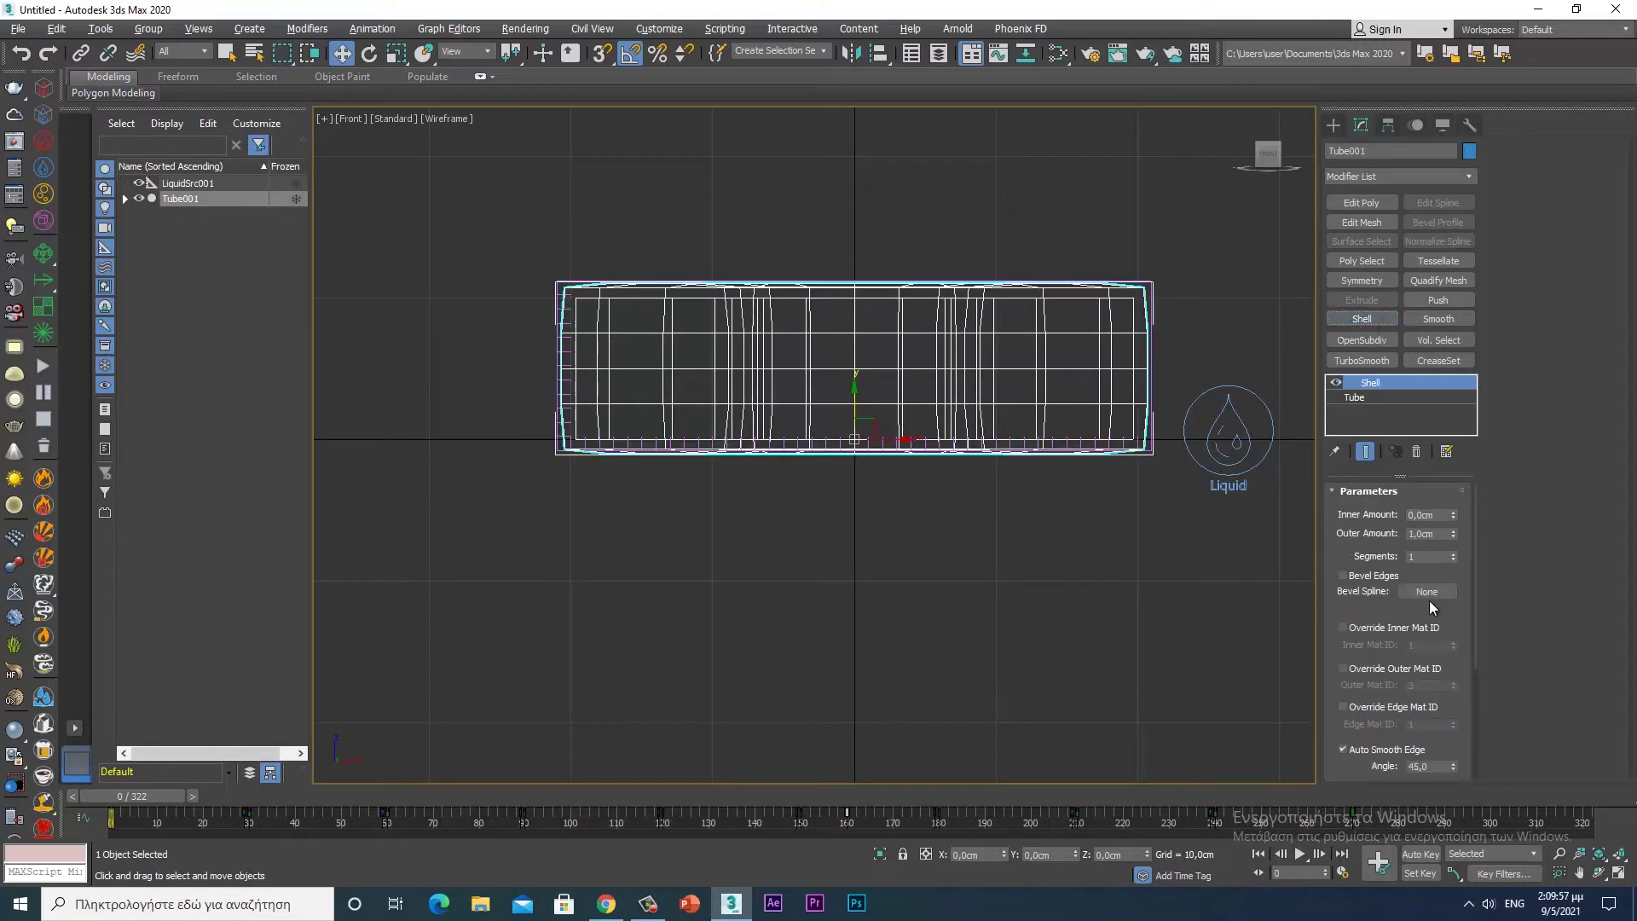
{"action": "right_click", "coordinate": [1453, 534]}
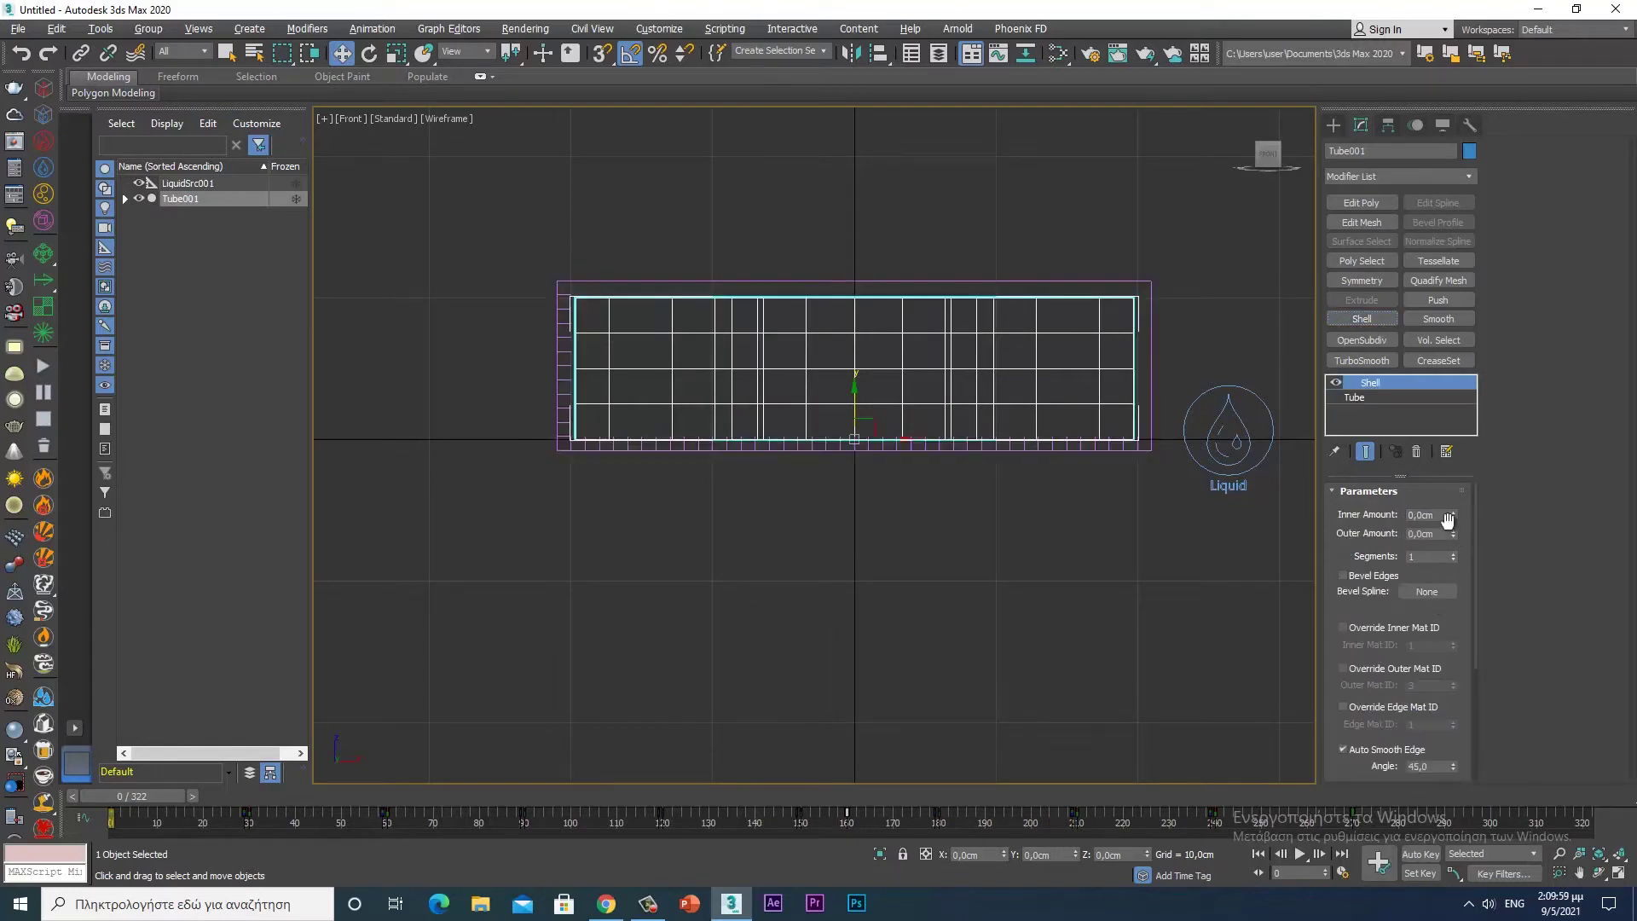
{"action": "type", "text": ",5"}
{"action": "key", "text": "Return"}
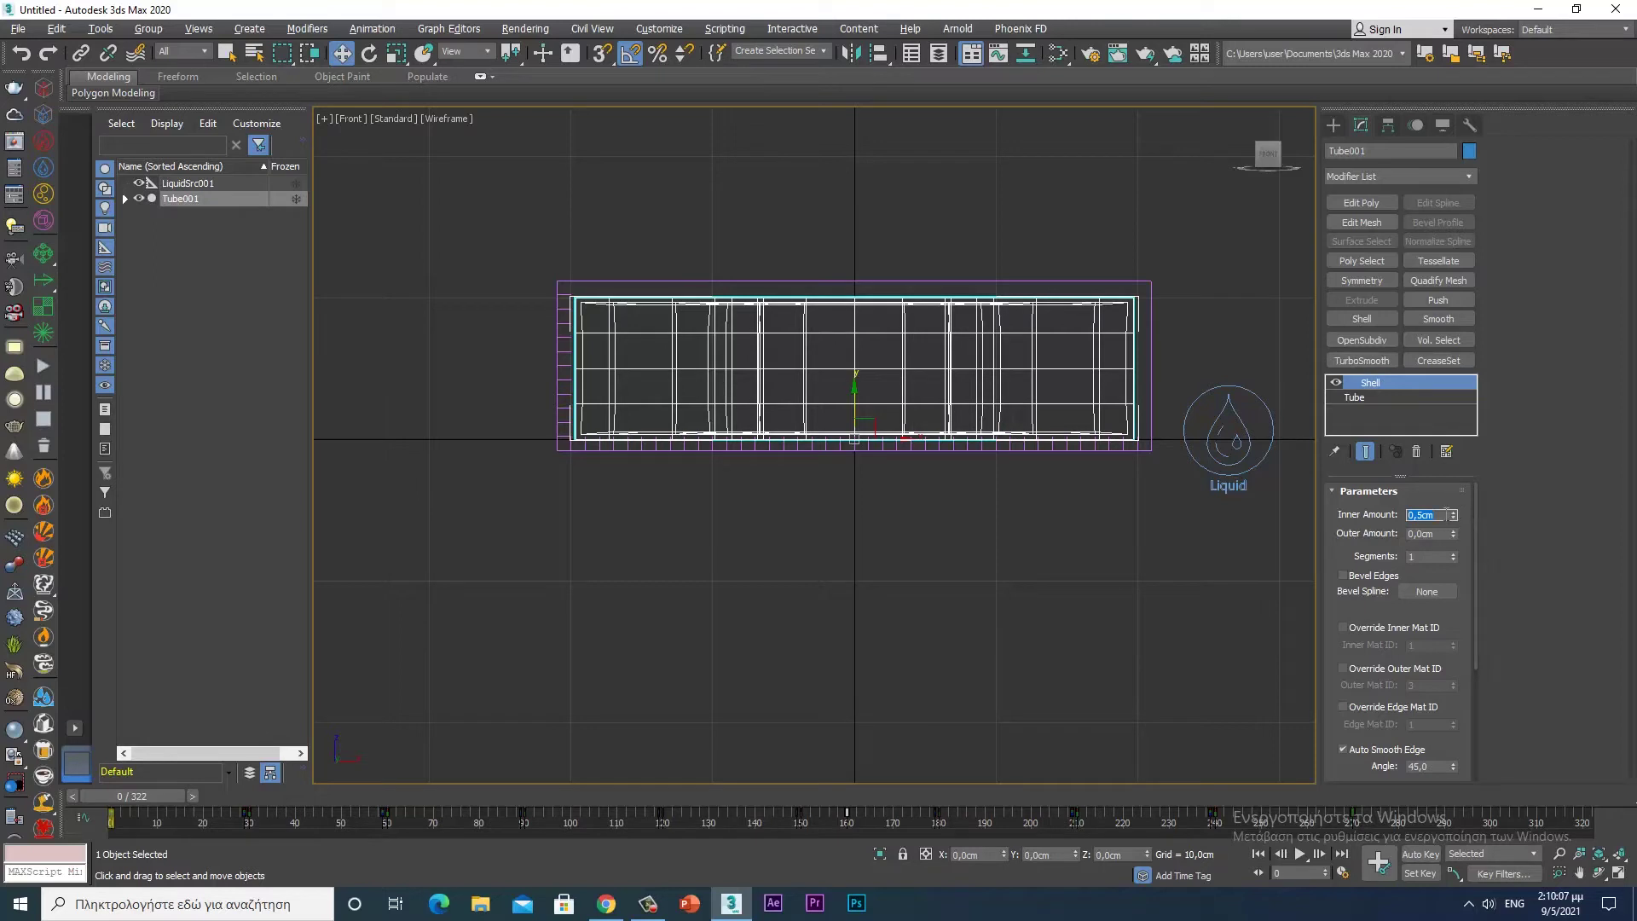
- Add a new TurboSmooth above the Shell and raise its iterations
{"action": "left_click", "coordinate": [1363, 361]}
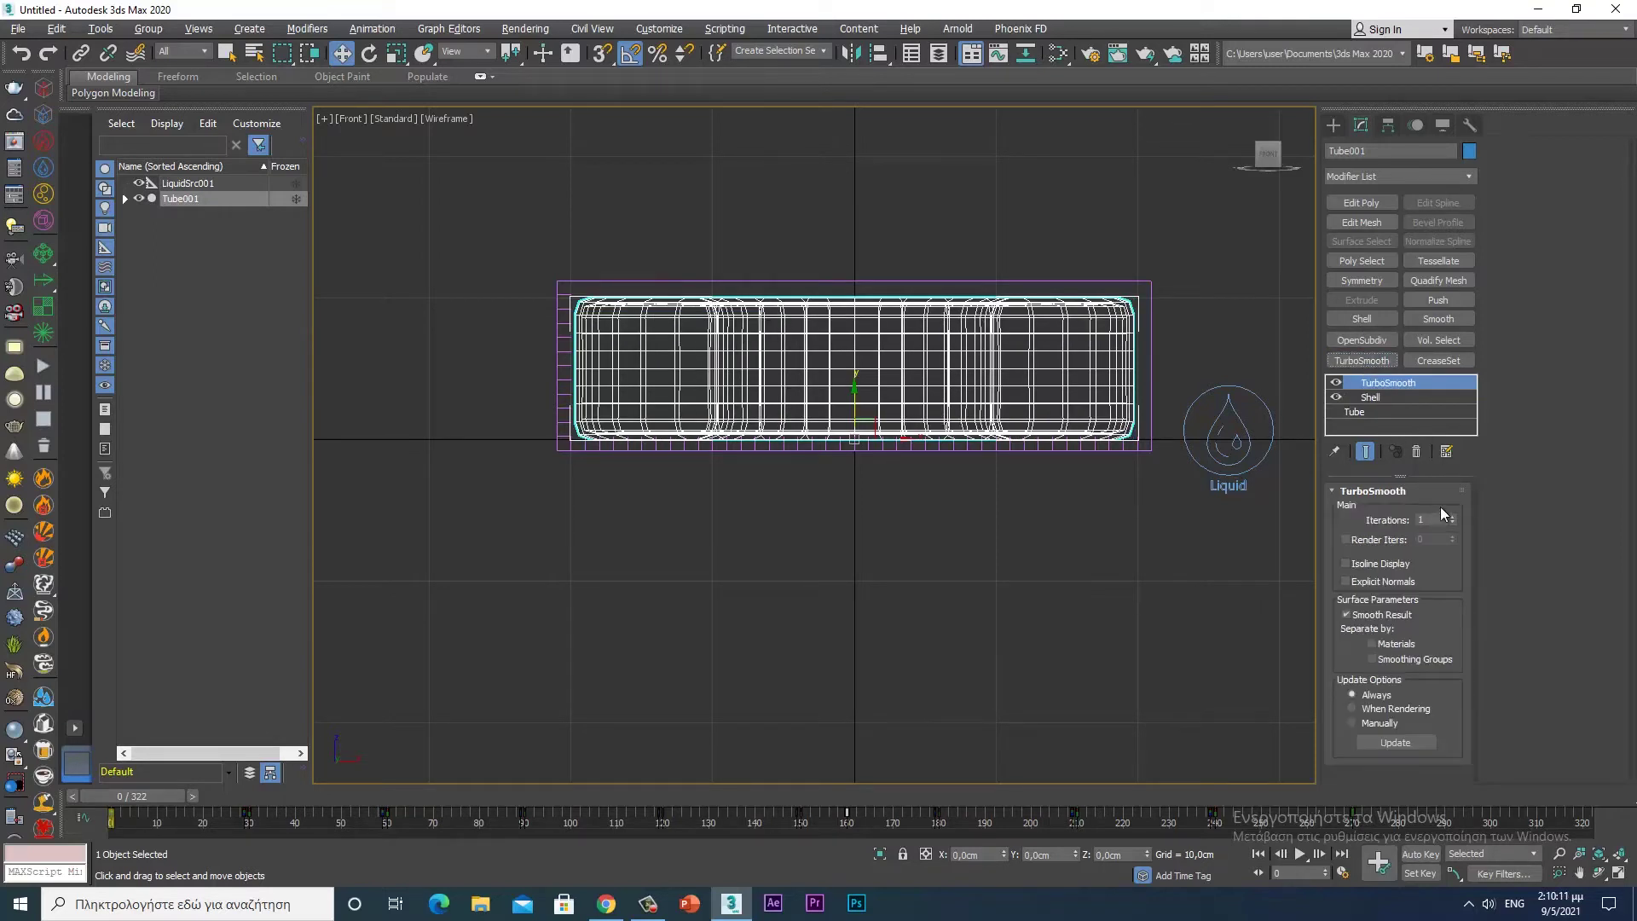
{"action": "left_click", "coordinate": [1454, 517]}
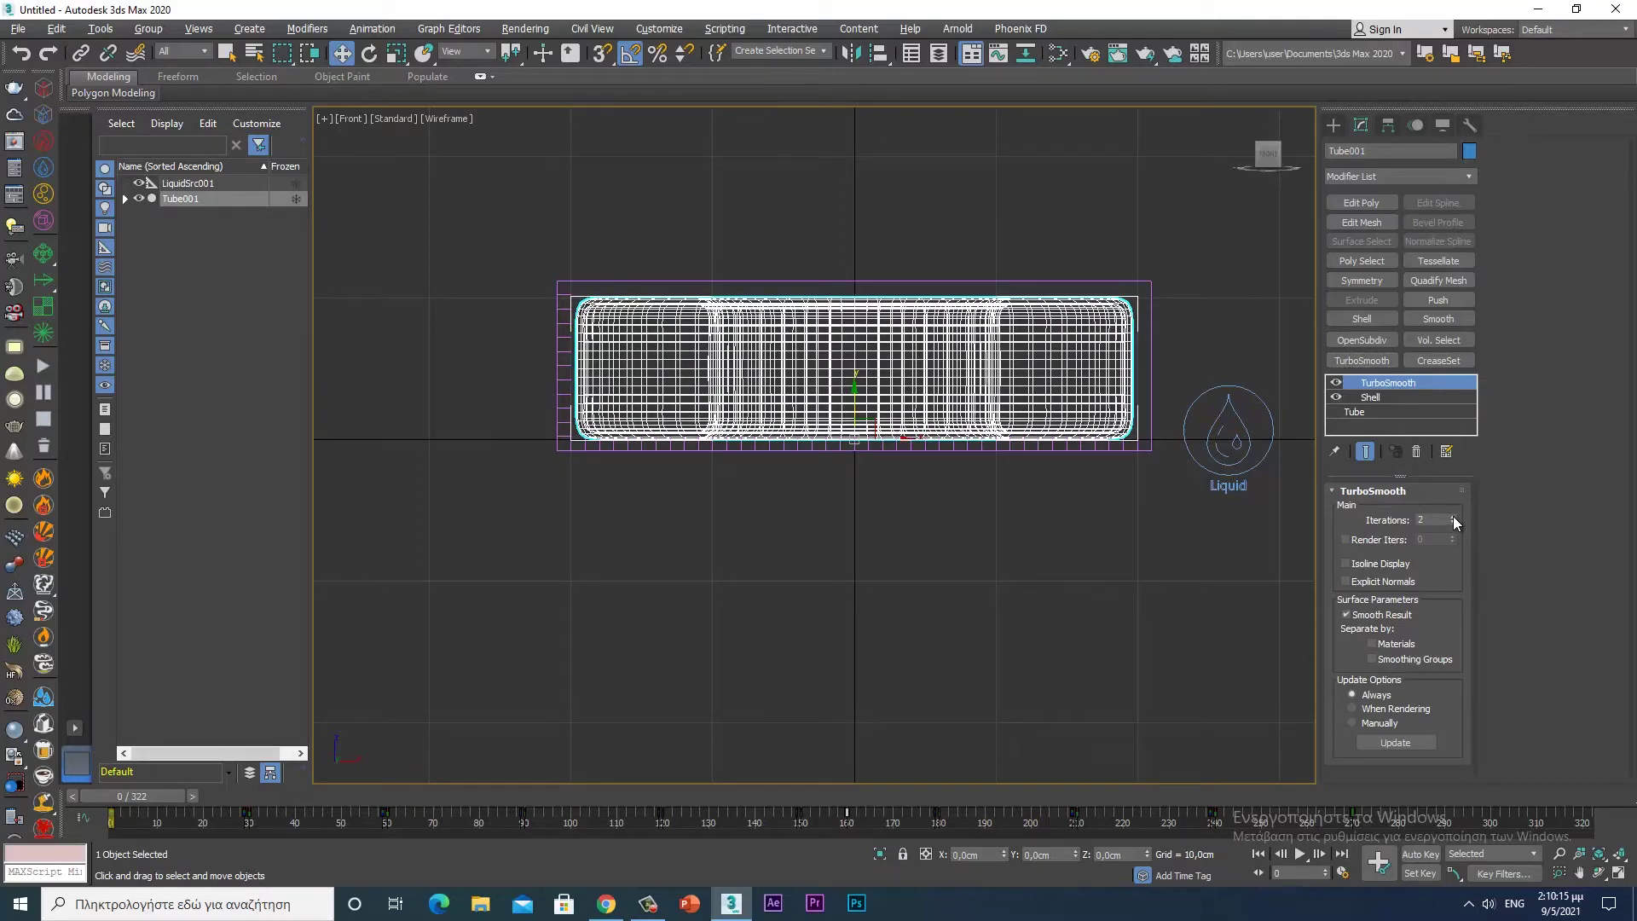
{"action": "right_click", "coordinate": [1066, 372]}
{"action": "mouse_move", "coordinate": [1111, 544]}
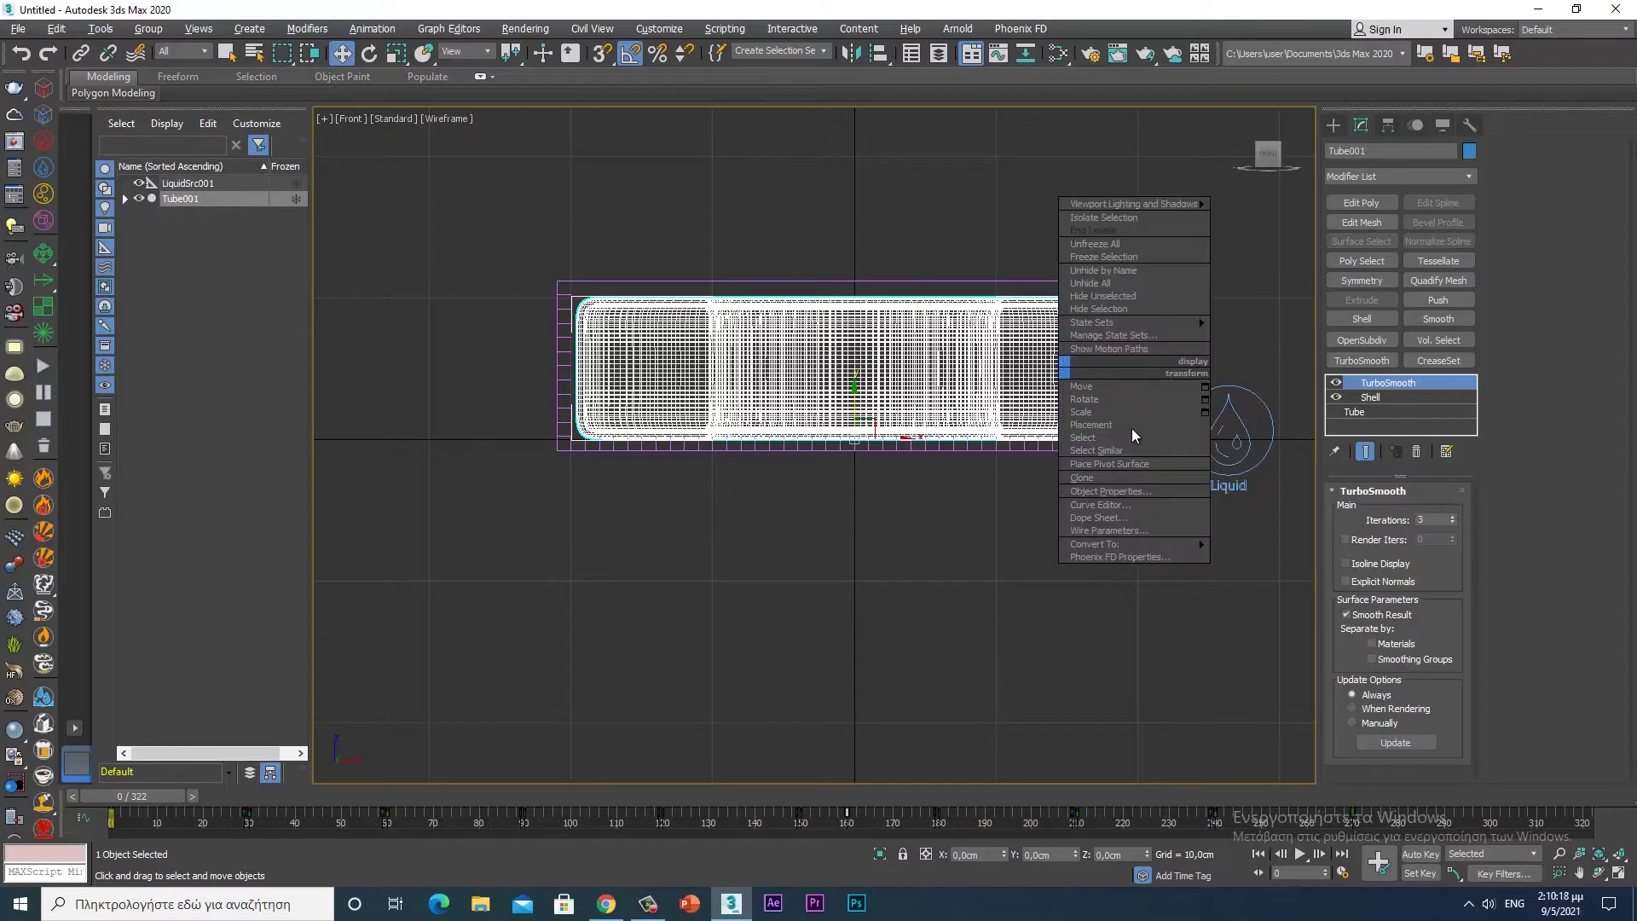
- Collapse the shelled Tube001 to an Editable Poly in Polygon mode
{"action": "left_click", "coordinate": [1249, 556]}
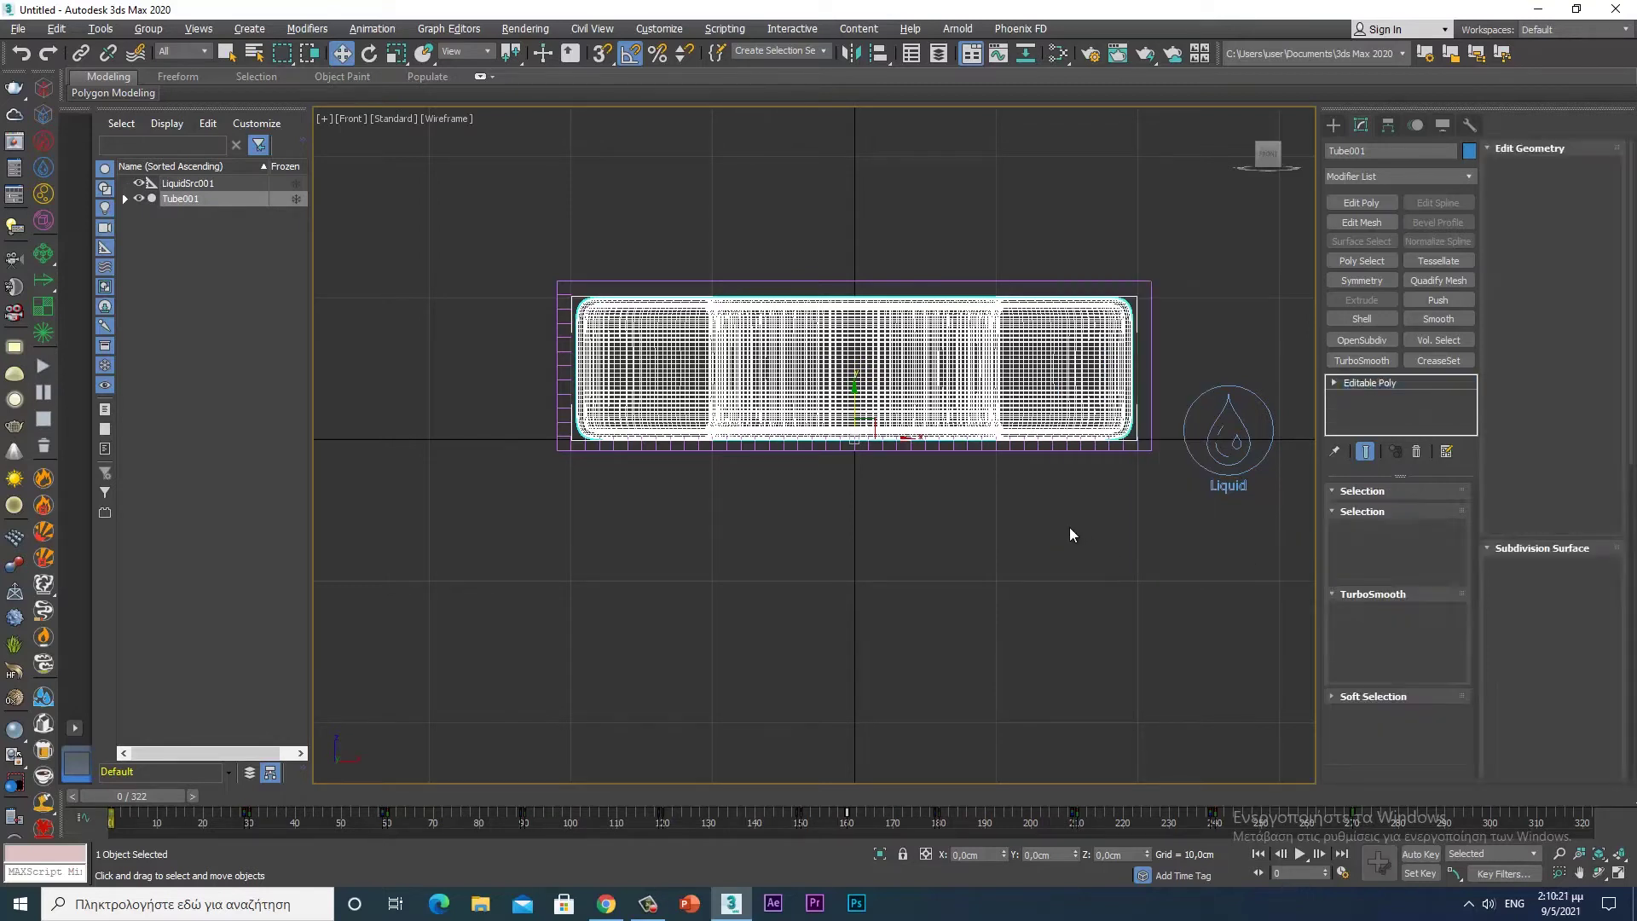
{"action": "left_click_drag", "start_coordinate": [170, 795], "coordinate": [170, 795]}
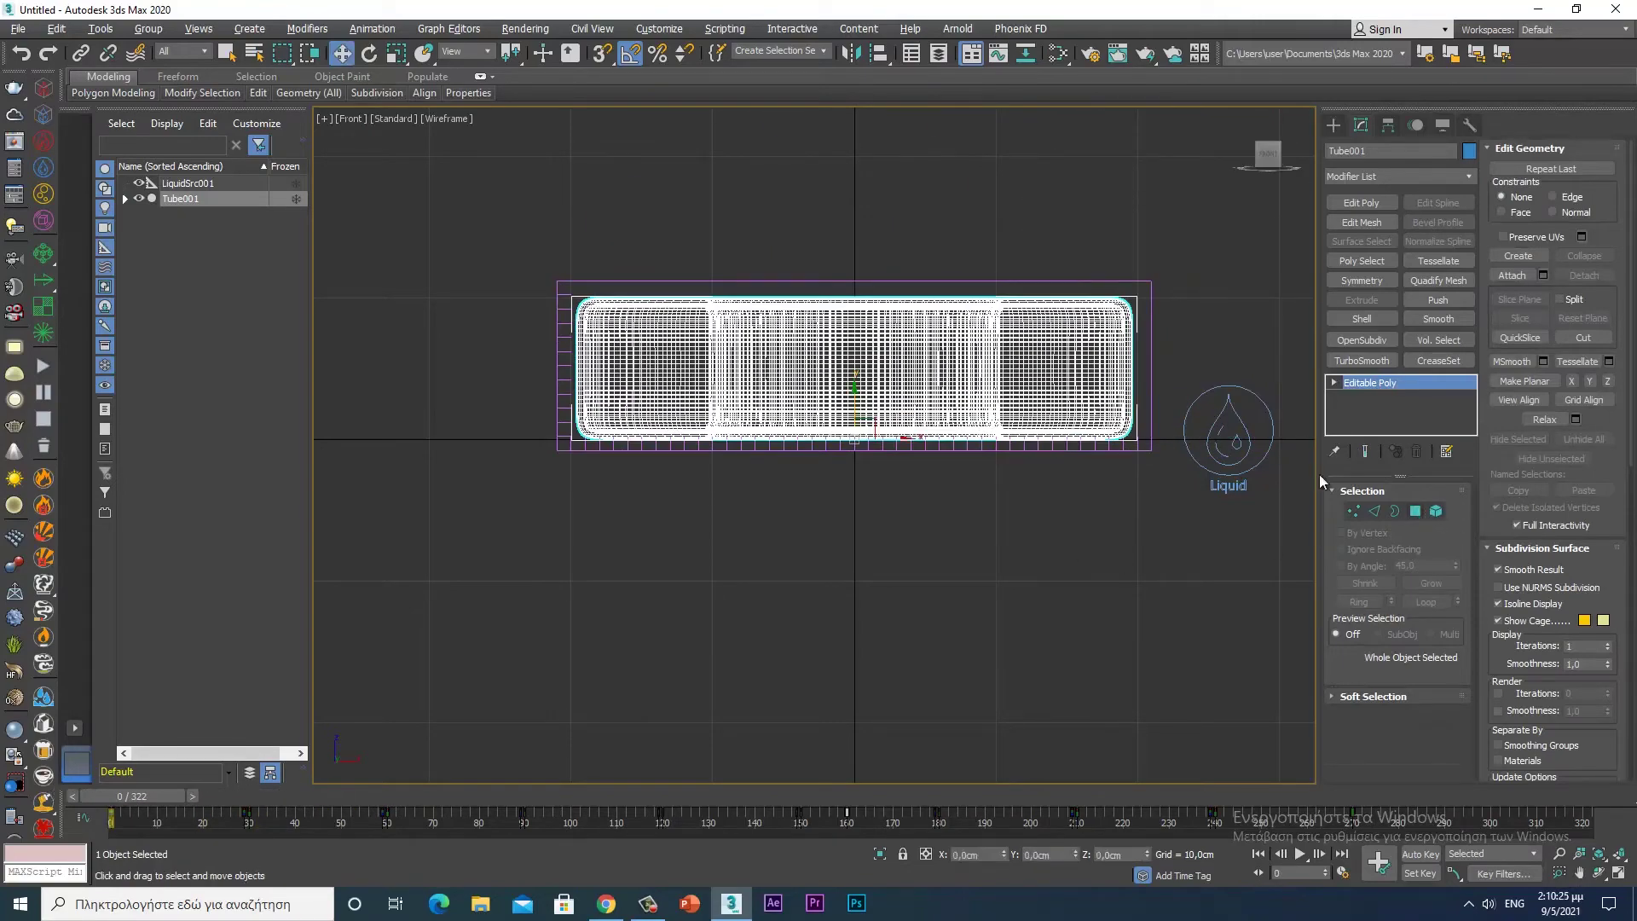
{"action": "left_click", "coordinate": [1415, 510]}
- Box-select the tube's upper polygons in the Front view and hide them
{"action": "left_click_drag", "start_coordinate": [449, 187], "coordinate": [1236, 361]}
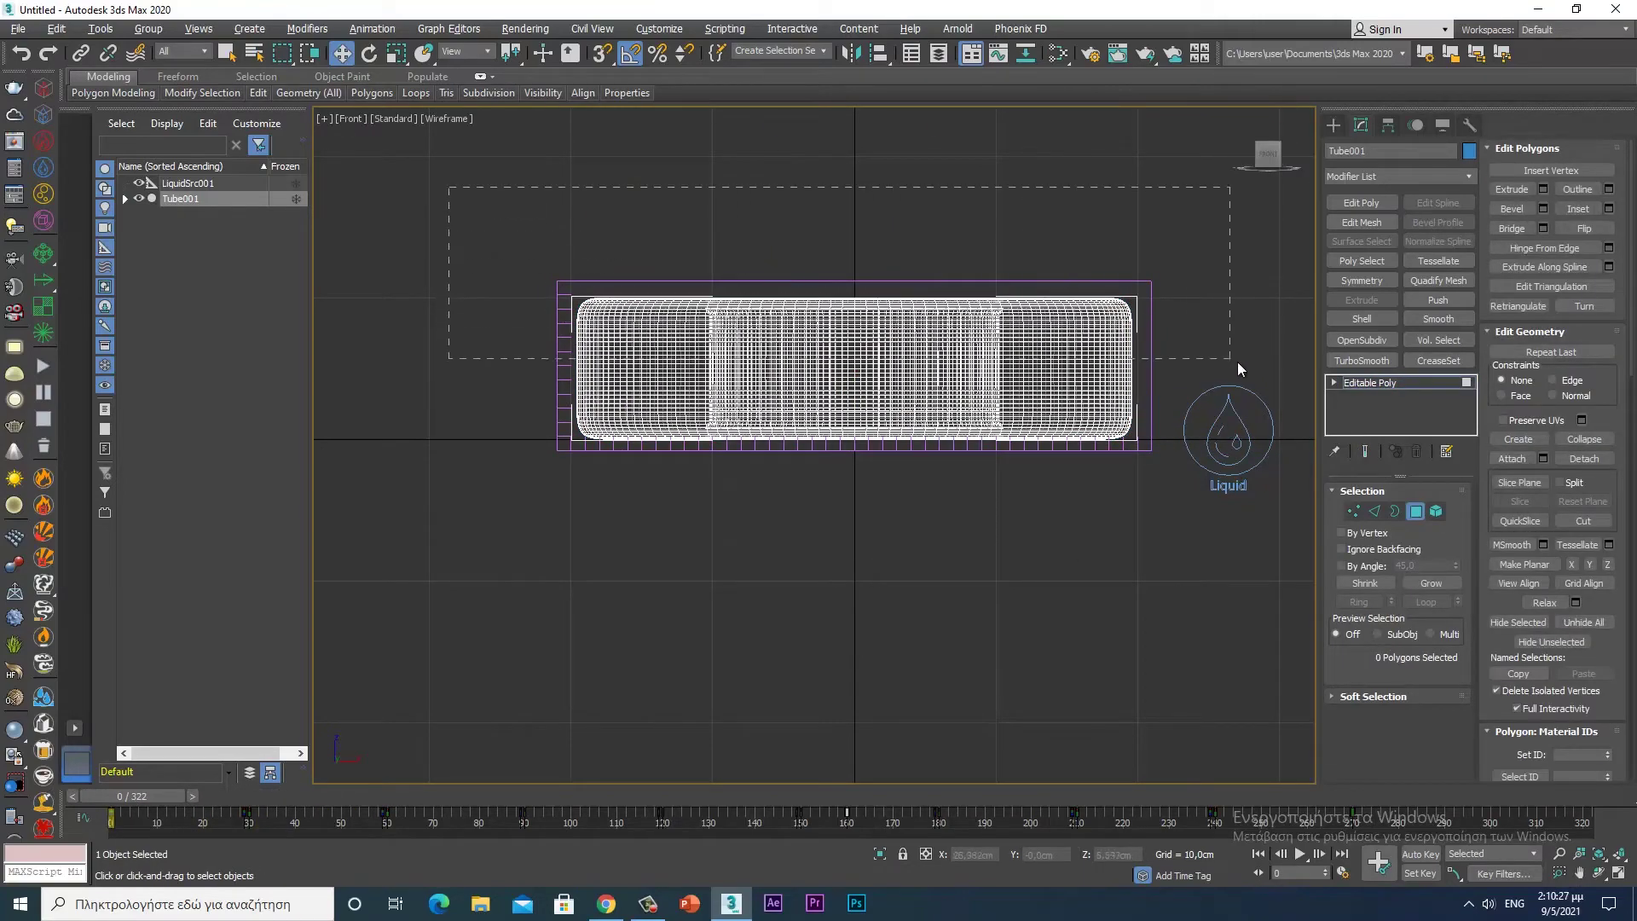
{"action": "left_click_drag", "start_coordinate": [1245, 383], "coordinate": [1243, 403]}
{"action": "left_click_drag", "start_coordinate": [1243, 398], "coordinate": [1243, 398]}
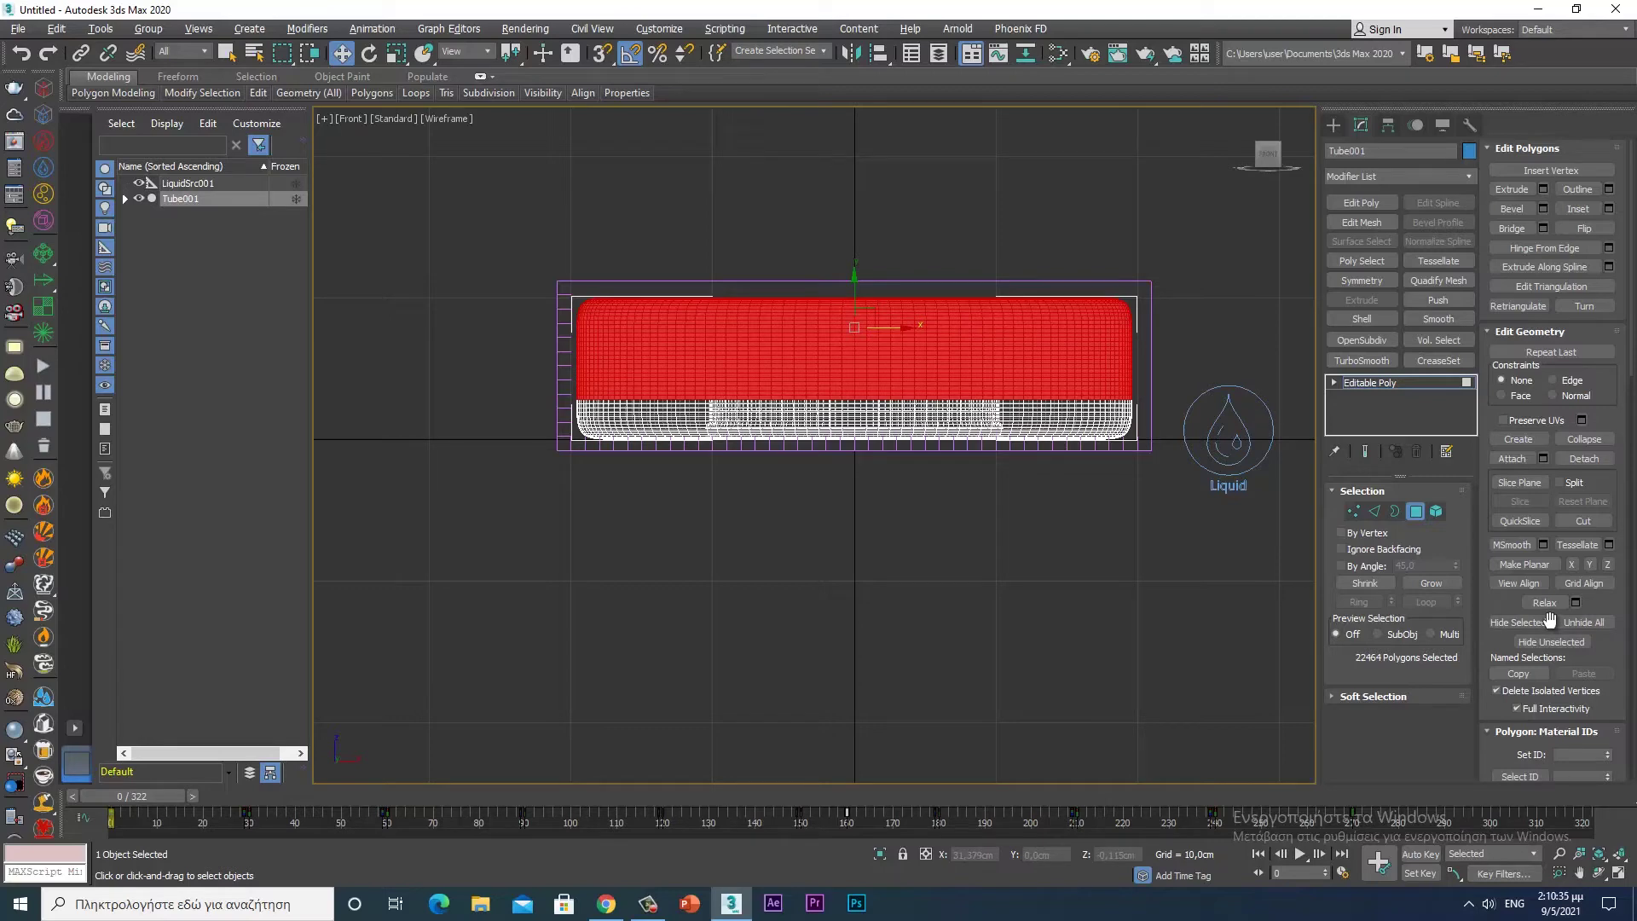
{"action": "key", "text": "ctrl+i"}
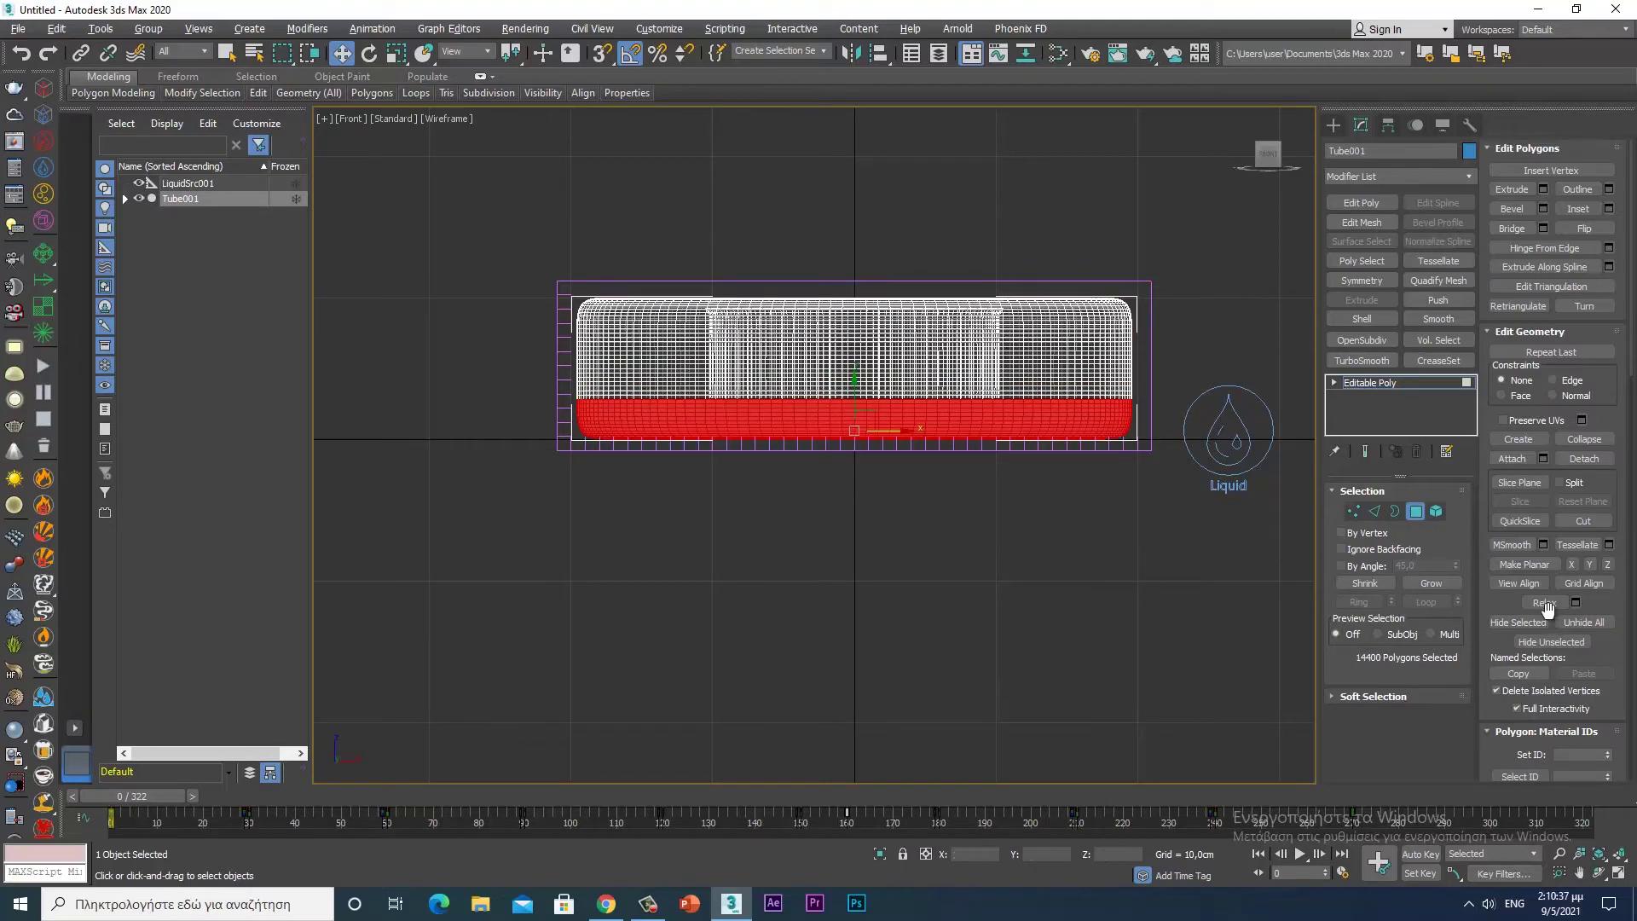
{"action": "key", "text": "ctrl+i"}
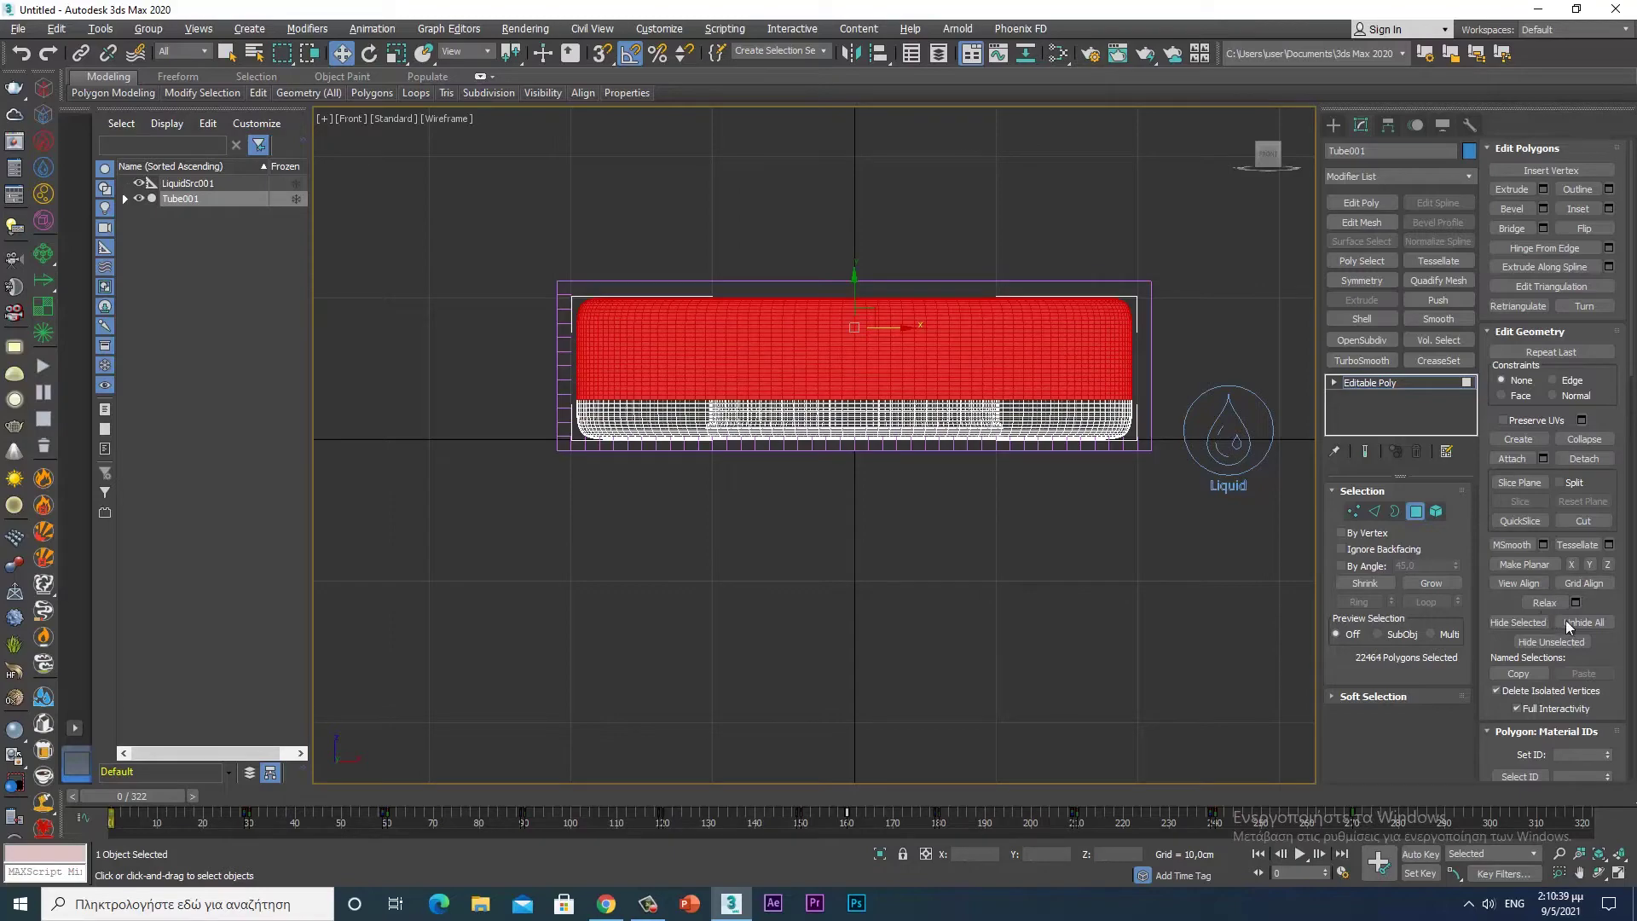
{"action": "left_click", "coordinate": [1518, 621]}
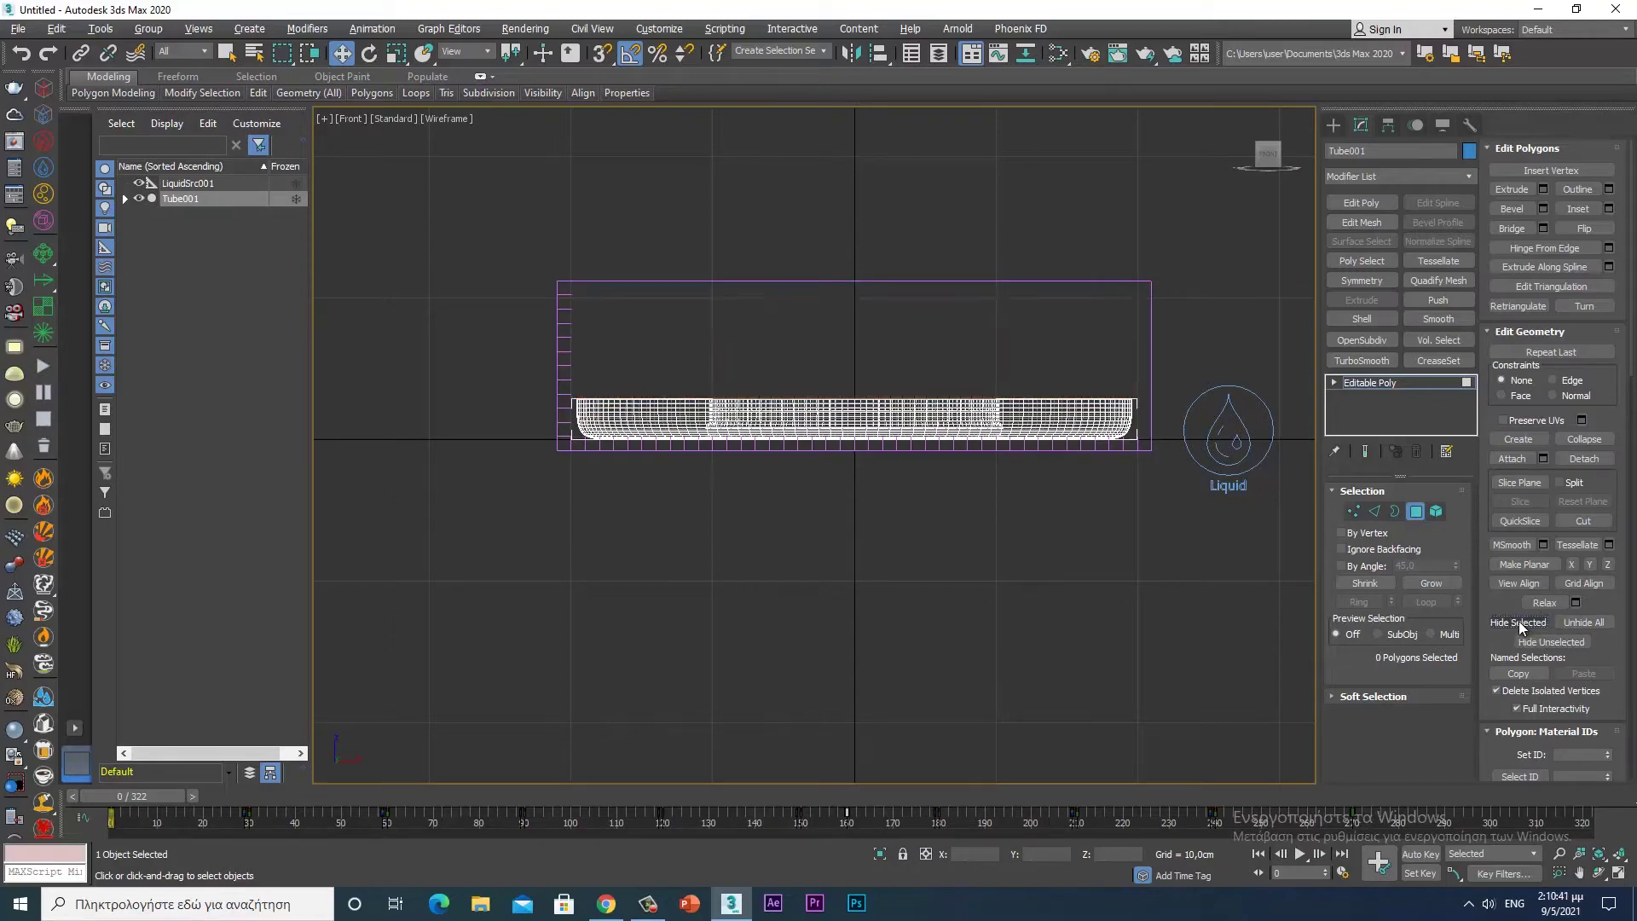
{"action": "key", "text": "alt+w"}
{"action": "key", "text": "alt+w"}
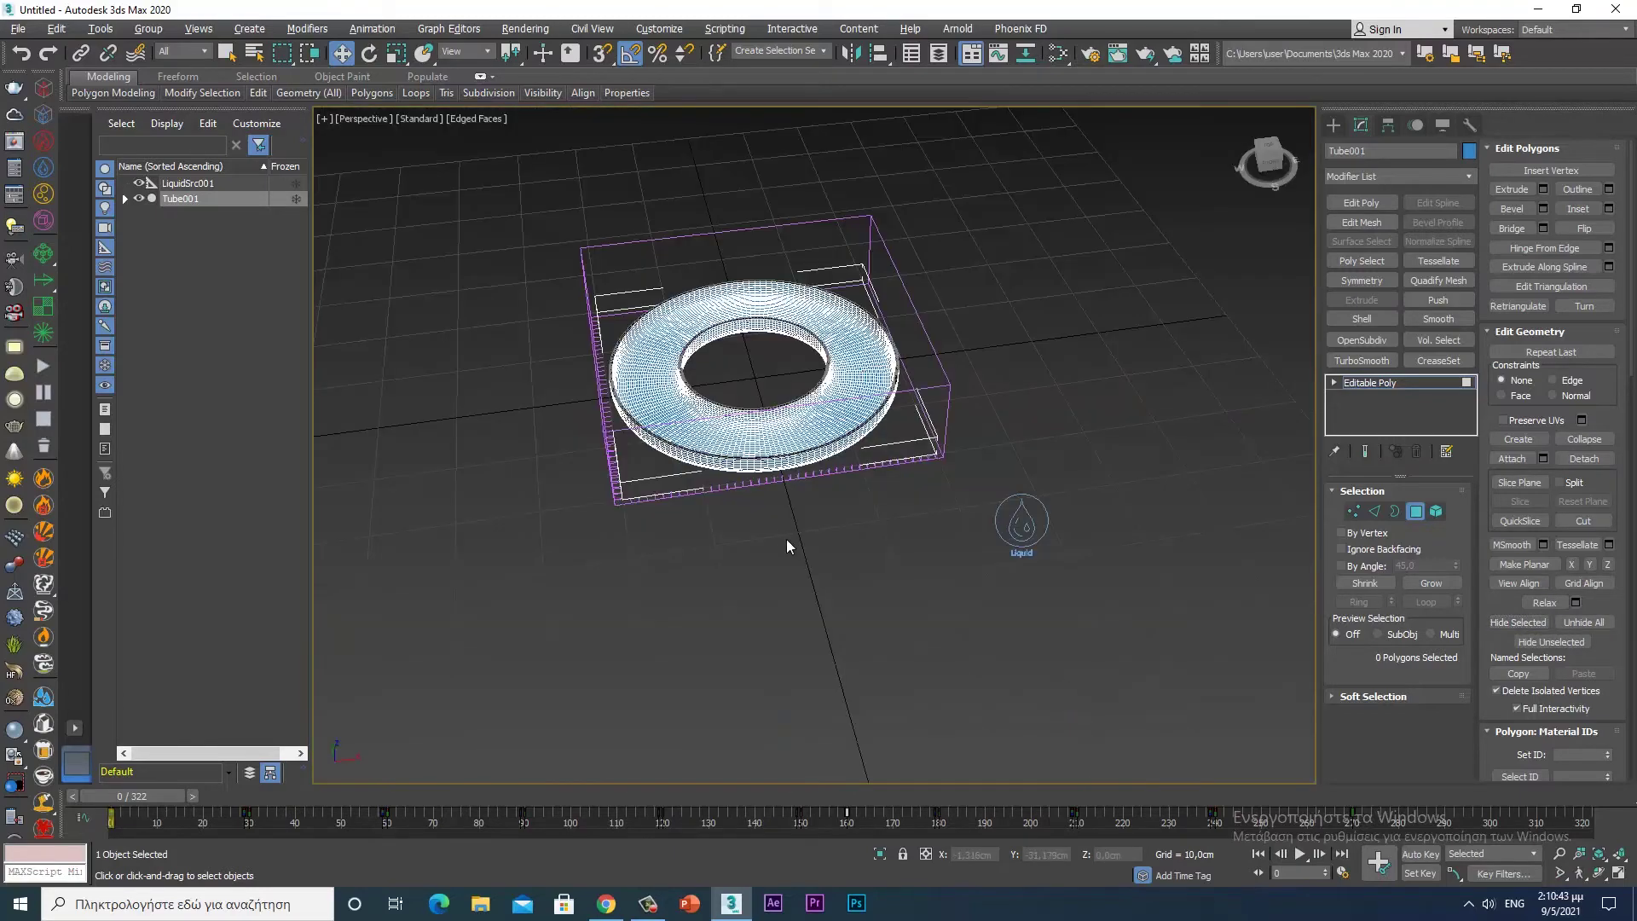
- Select an edge loop around the torus and convert it to a polygon band
{"action": "scroll", "coordinate": [878, 640], "scroll_direction": "up", "scroll_amount": 1}
{"action": "scroll", "coordinate": [911, 556], "scroll_direction": "up", "scroll_amount": 3}
{"action": "scroll", "coordinate": [938, 571], "scroll_direction": "up", "scroll_amount": 1}
{"action": "scroll", "coordinate": [970, 588], "scroll_direction": "up", "scroll_amount": 2}
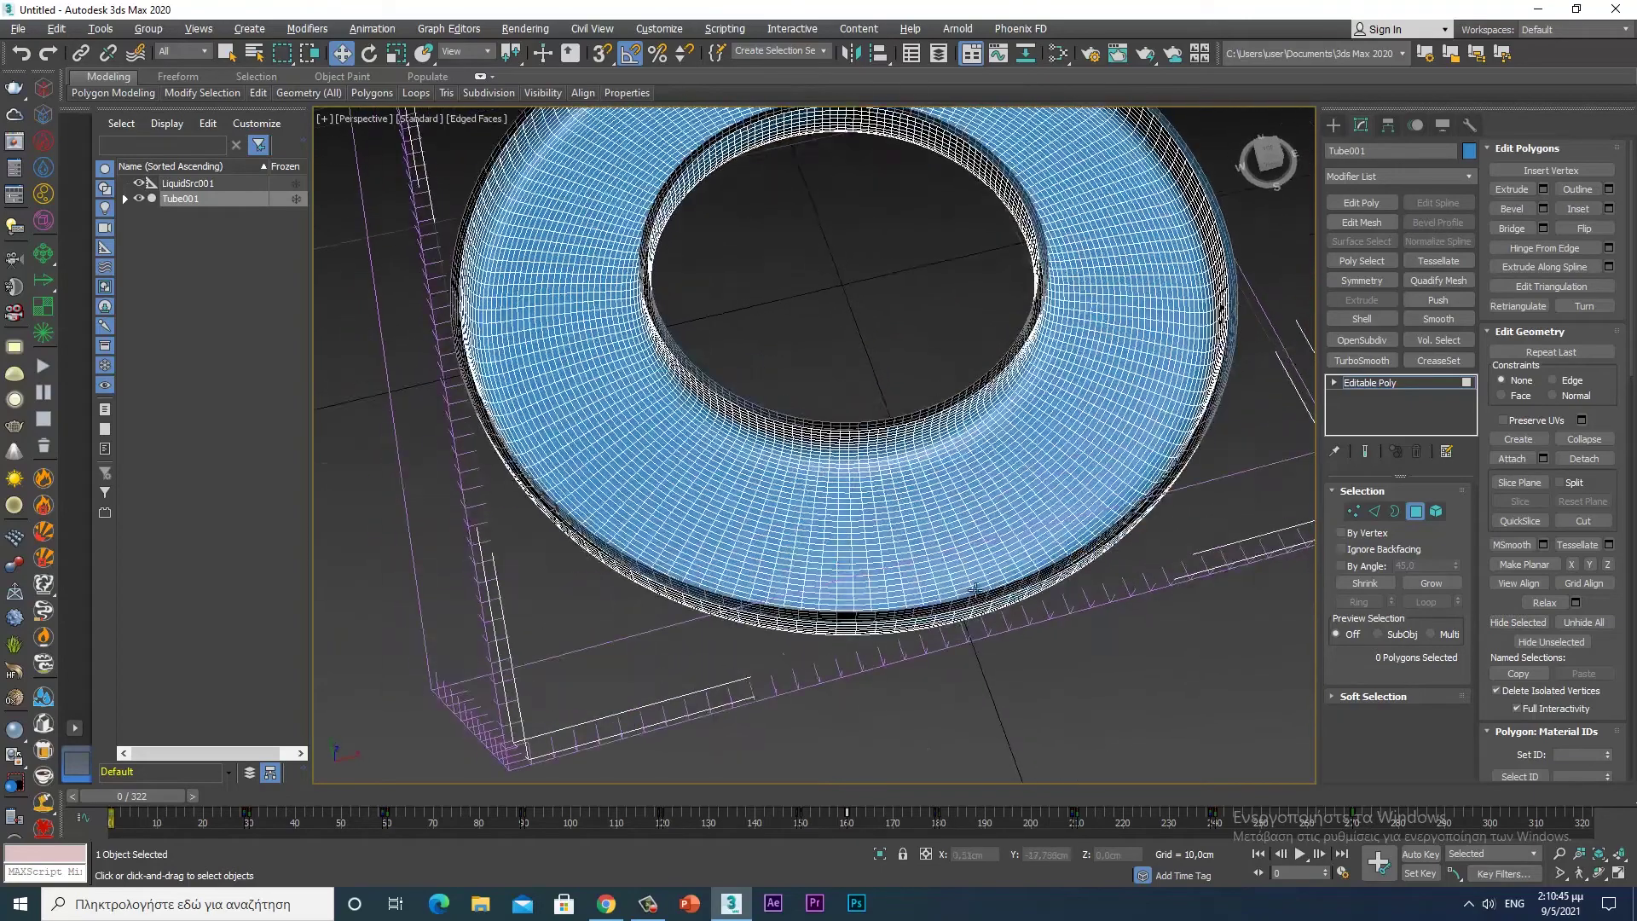
{"action": "left_click", "coordinate": [1375, 510]}
{"action": "scroll", "coordinate": [1006, 506], "scroll_direction": "up", "scroll_amount": 4}
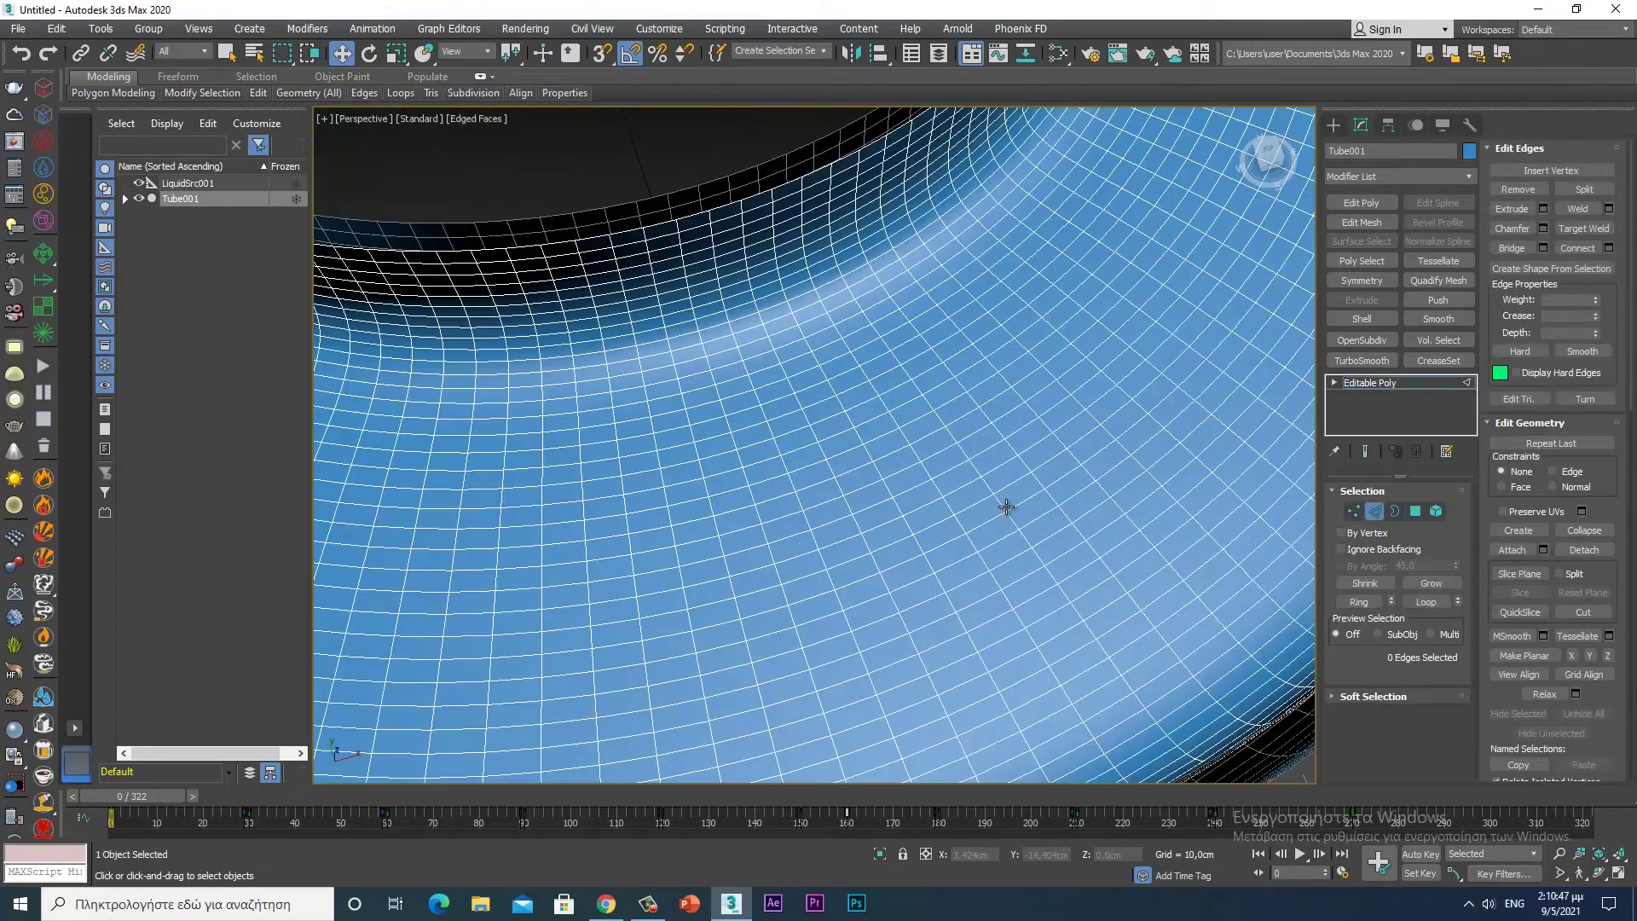
{"action": "left_click", "coordinate": [989, 516]}
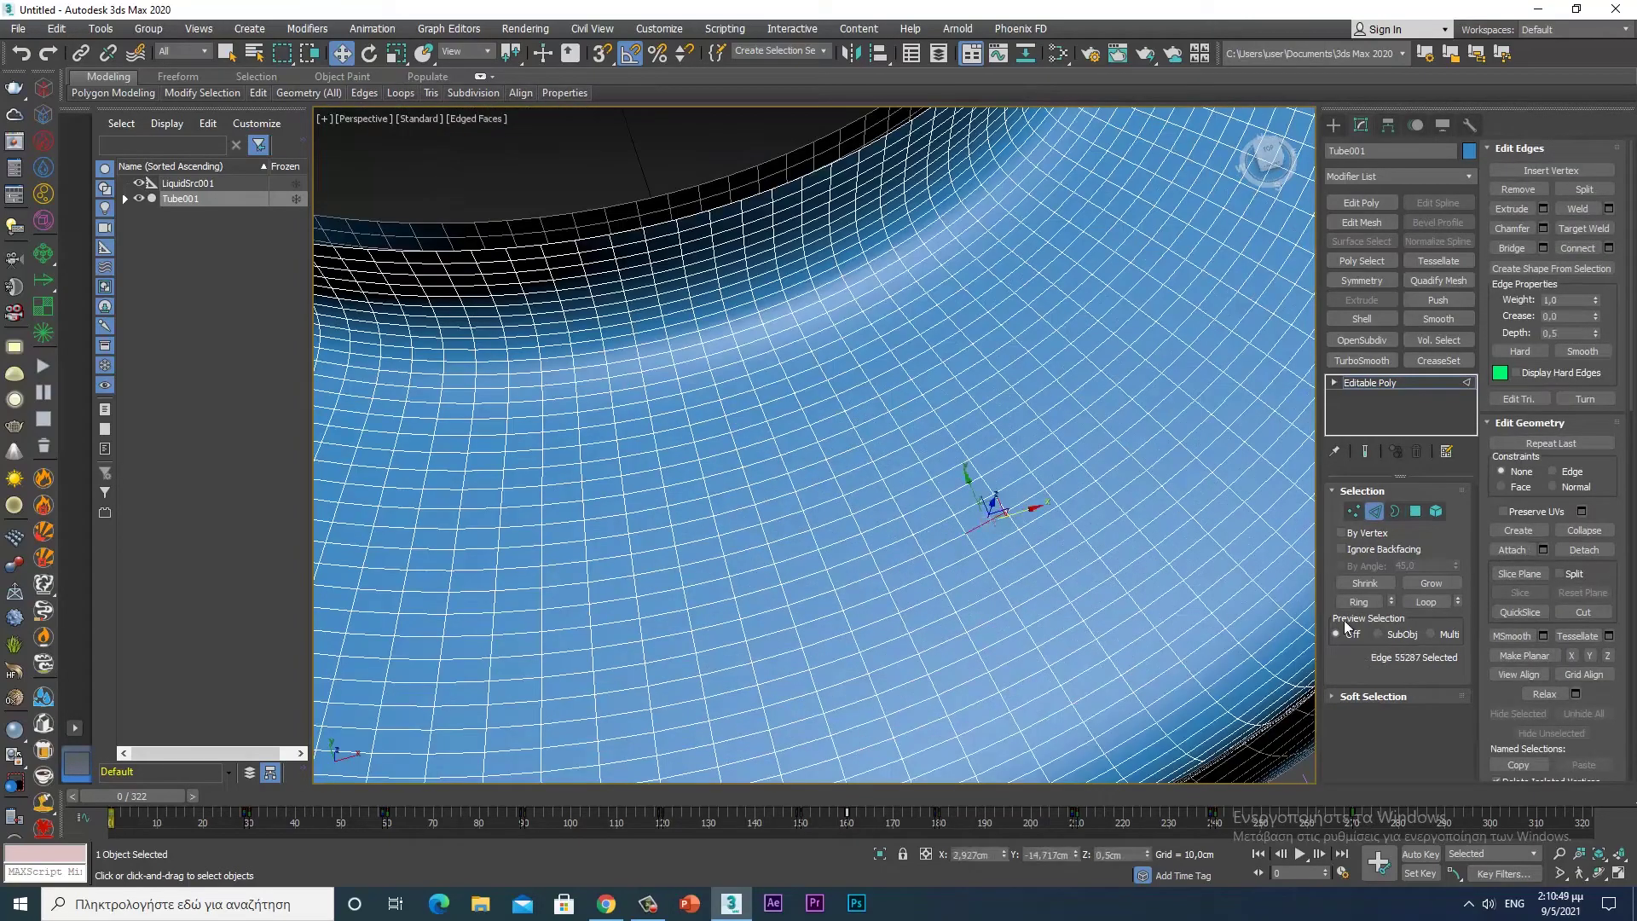
{"action": "left_click", "coordinate": [1429, 602]}
{"action": "key", "text": "z"}
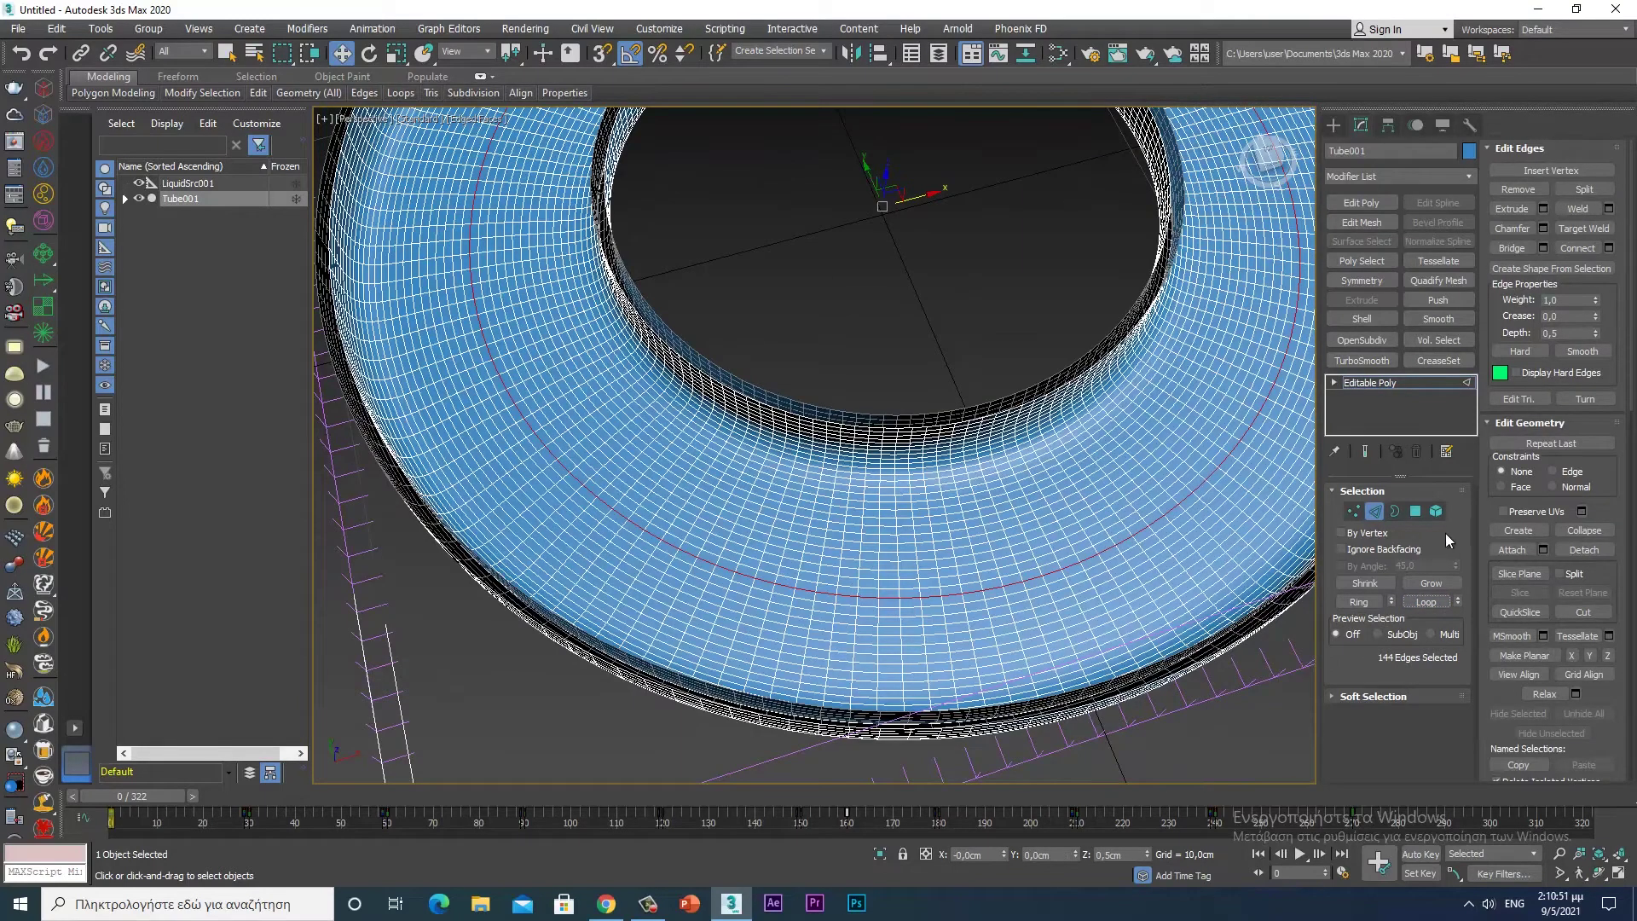
{"action": "left_click", "coordinate": [1417, 512], "text": "ctrl"}
- Grow the polygon band three times and hide it
{"action": "left_click", "coordinate": [1436, 585]}
{"action": "left_click", "coordinate": [1433, 583]}
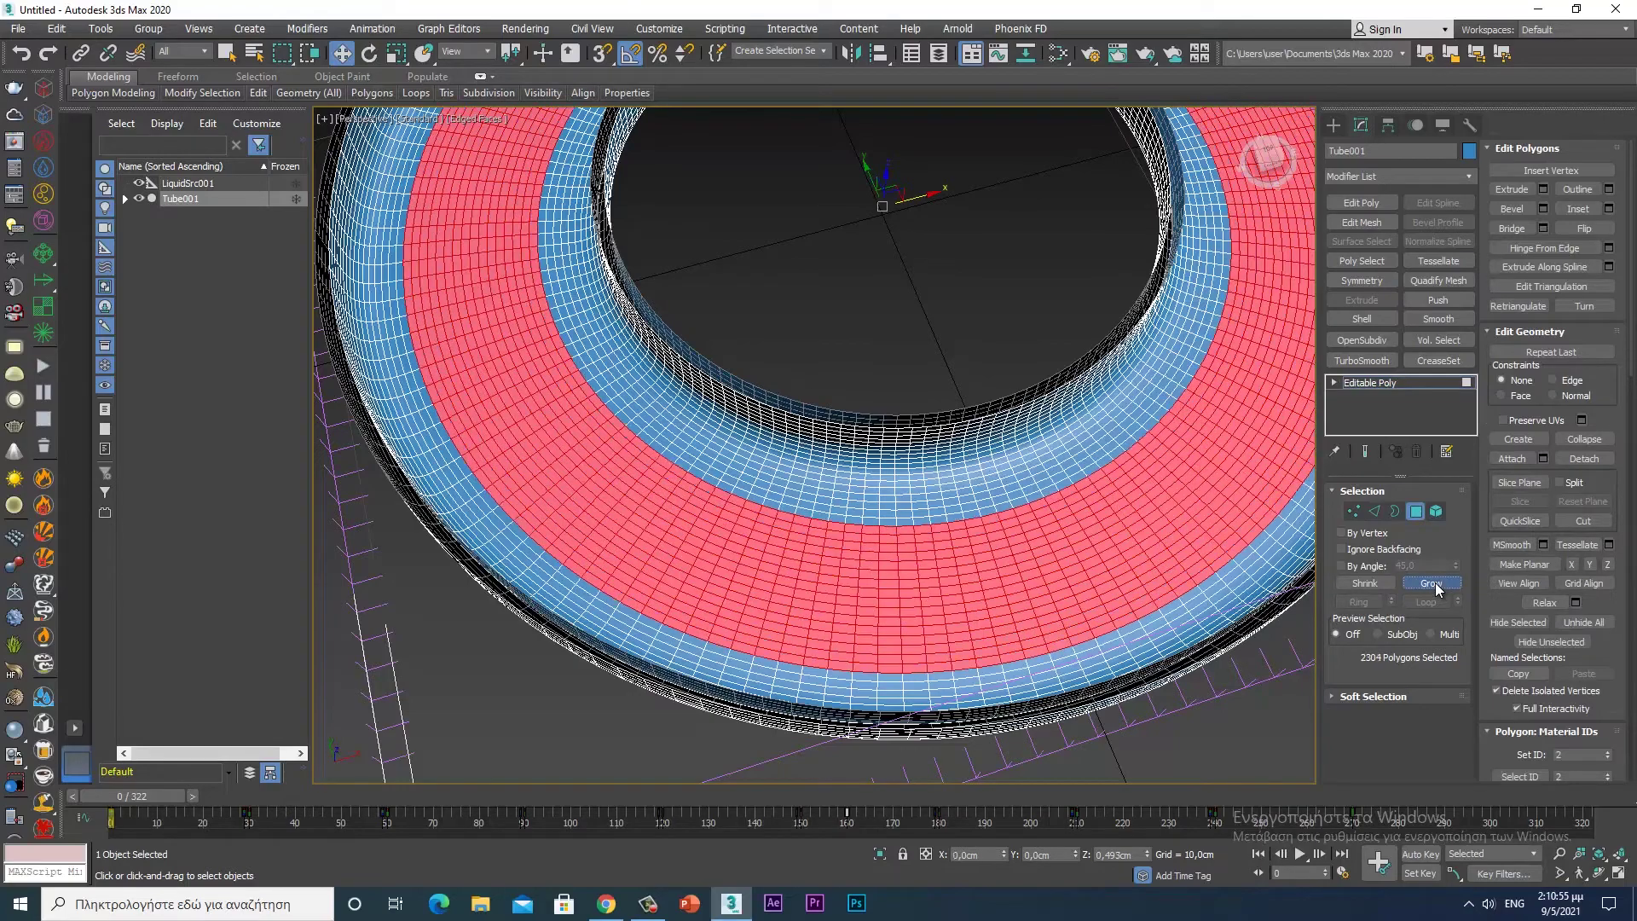
{"action": "left_click", "coordinate": [1433, 583]}
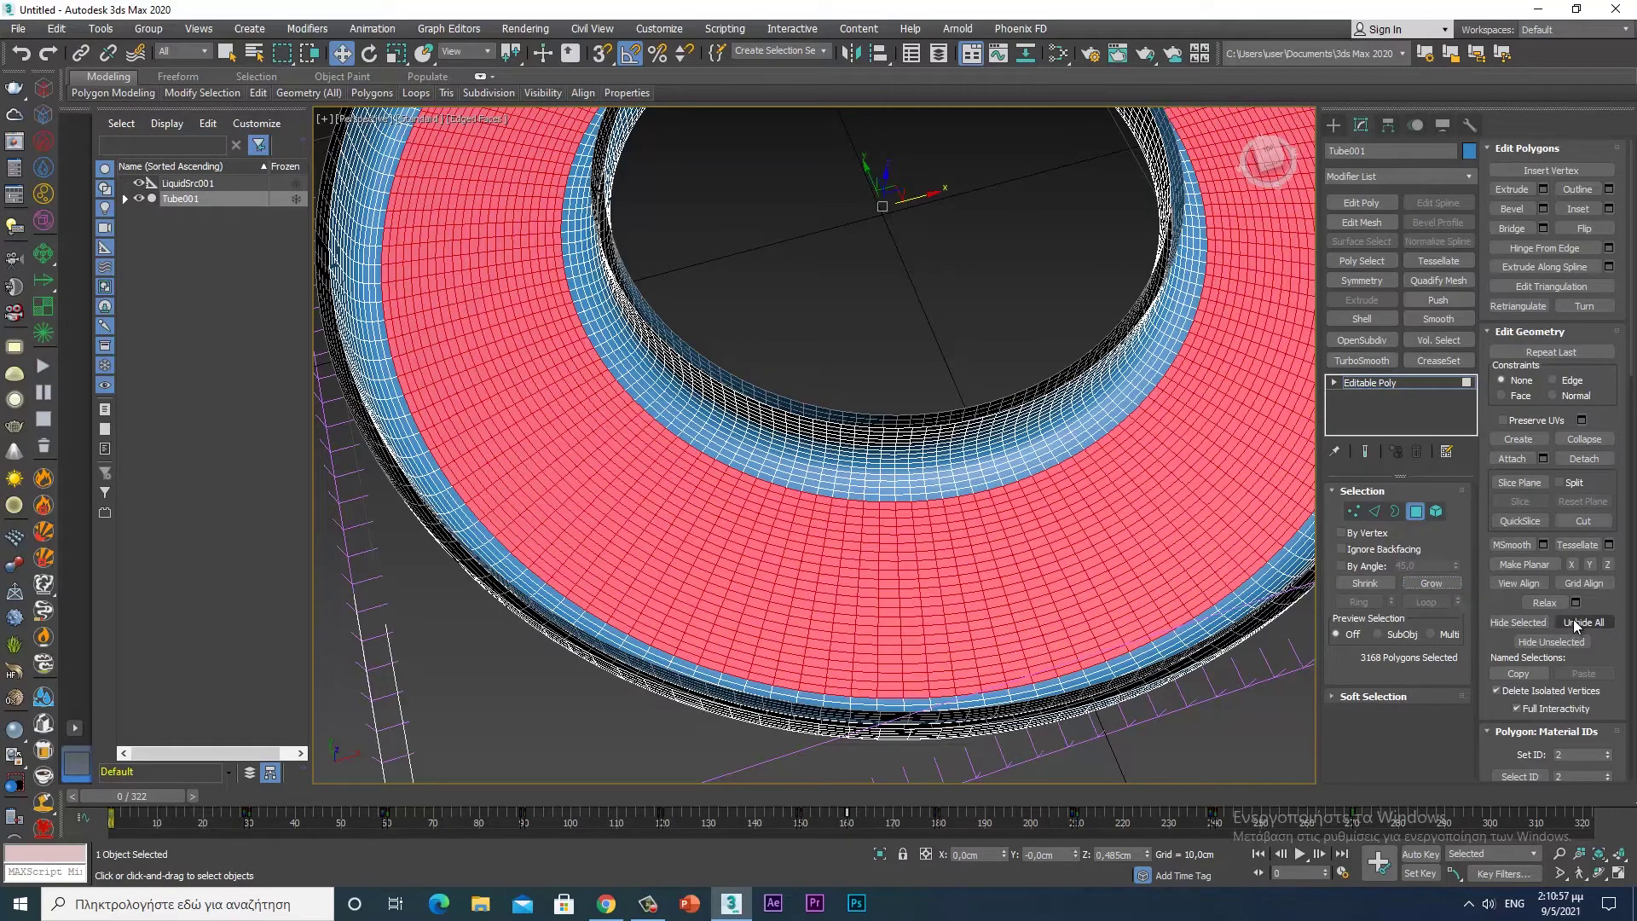
{"action": "left_click", "coordinate": [1517, 621]}
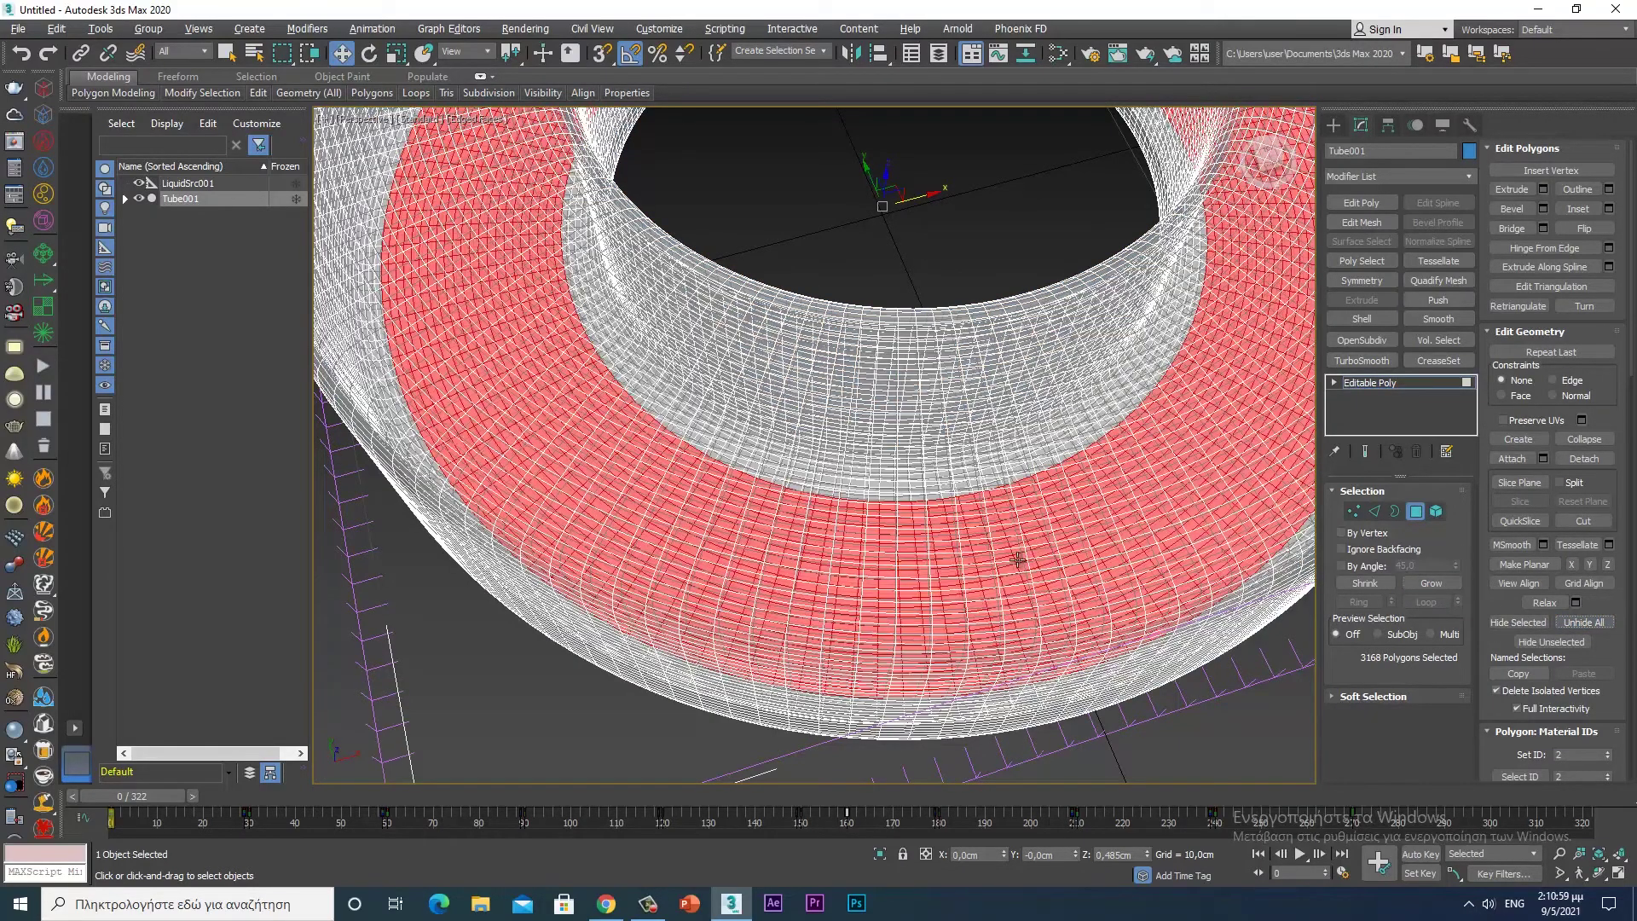
- Grow the lower band selection four more times and assign it material ID 5
{"action": "scroll", "coordinate": [1074, 545], "scroll_direction": "down", "scroll_amount": 3}
{"action": "scroll", "coordinate": [1077, 545], "scroll_direction": "down", "scroll_amount": 3}
{"action": "middle_click_drag", "start_coordinate": [1068, 541], "coordinate": [1045, 559]}
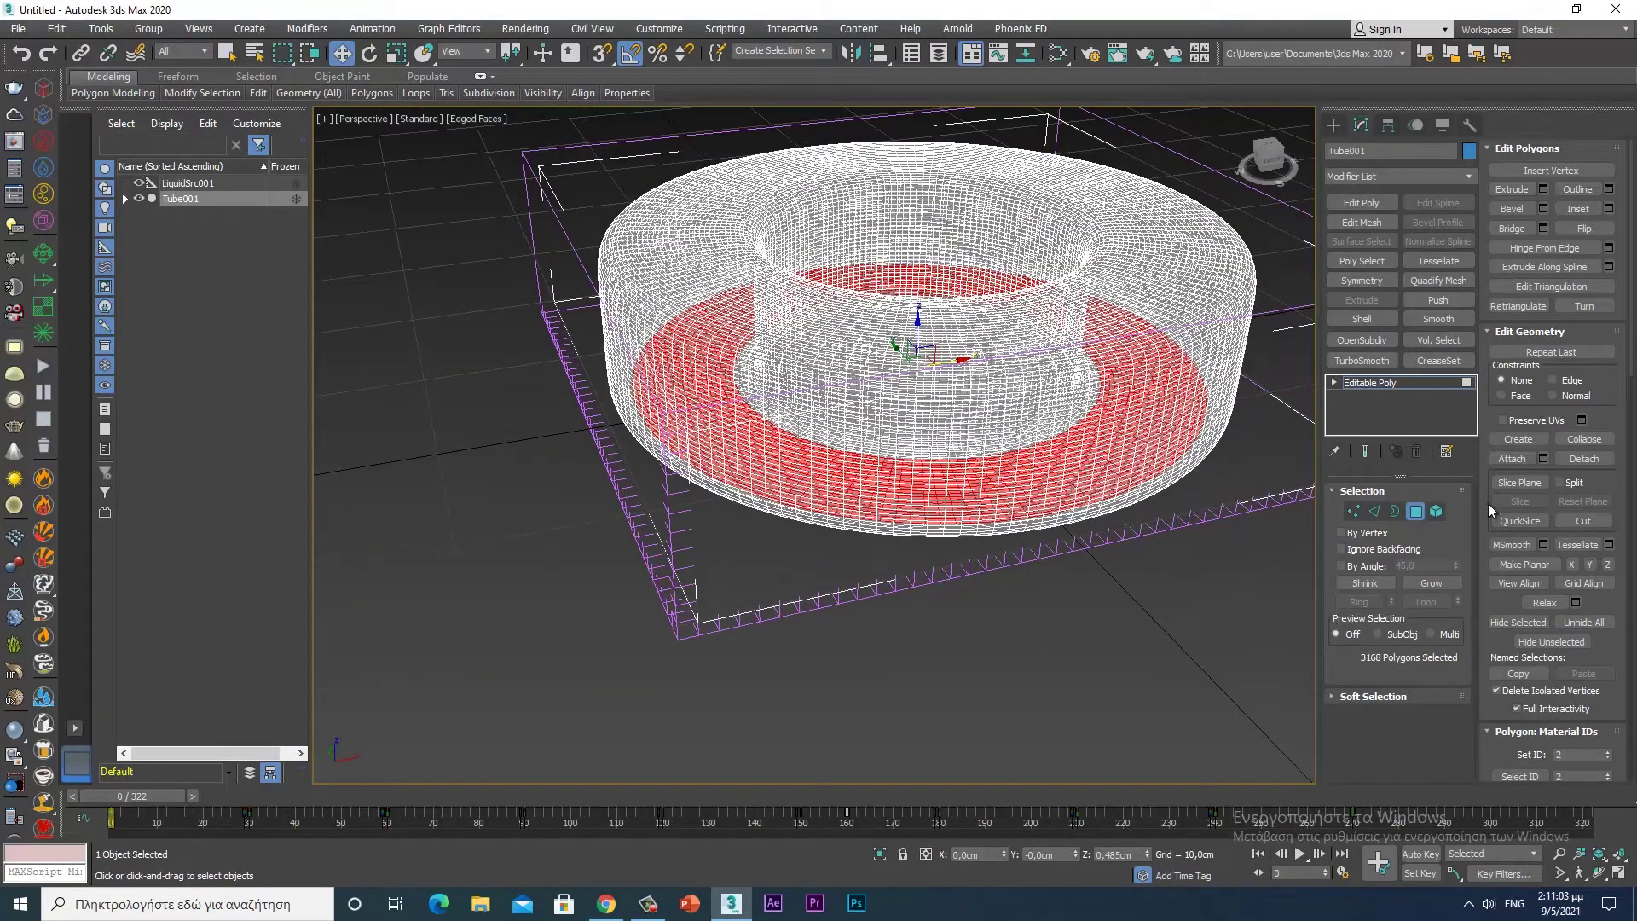
{"action": "left_click", "coordinate": [1431, 584]}
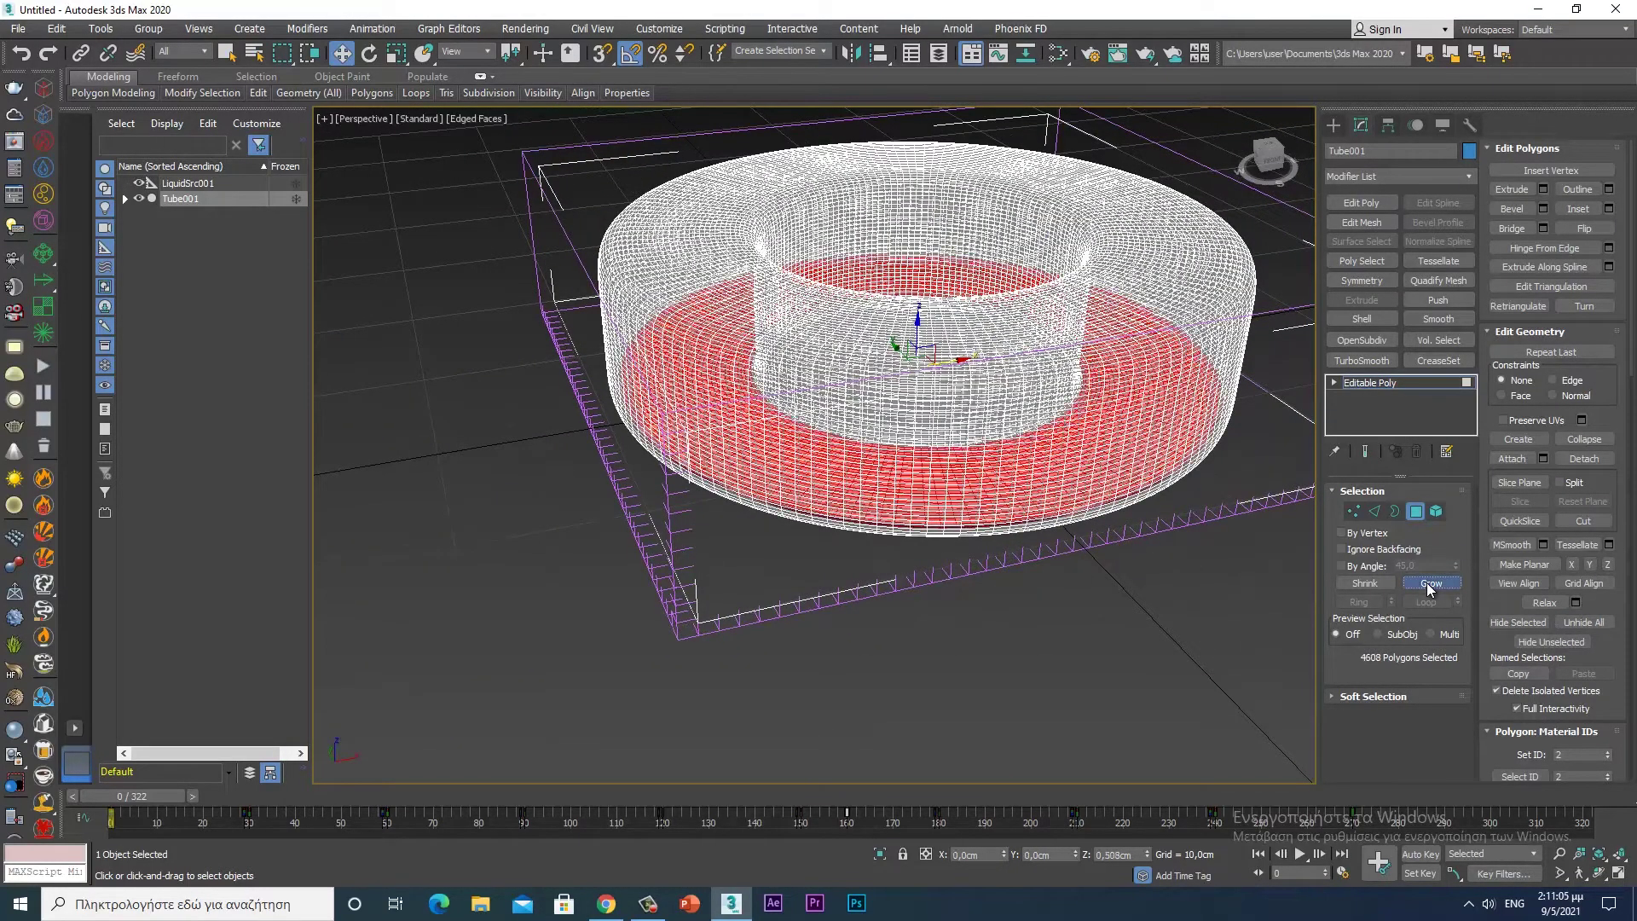
{"action": "left_click", "coordinate": [1430, 585]}
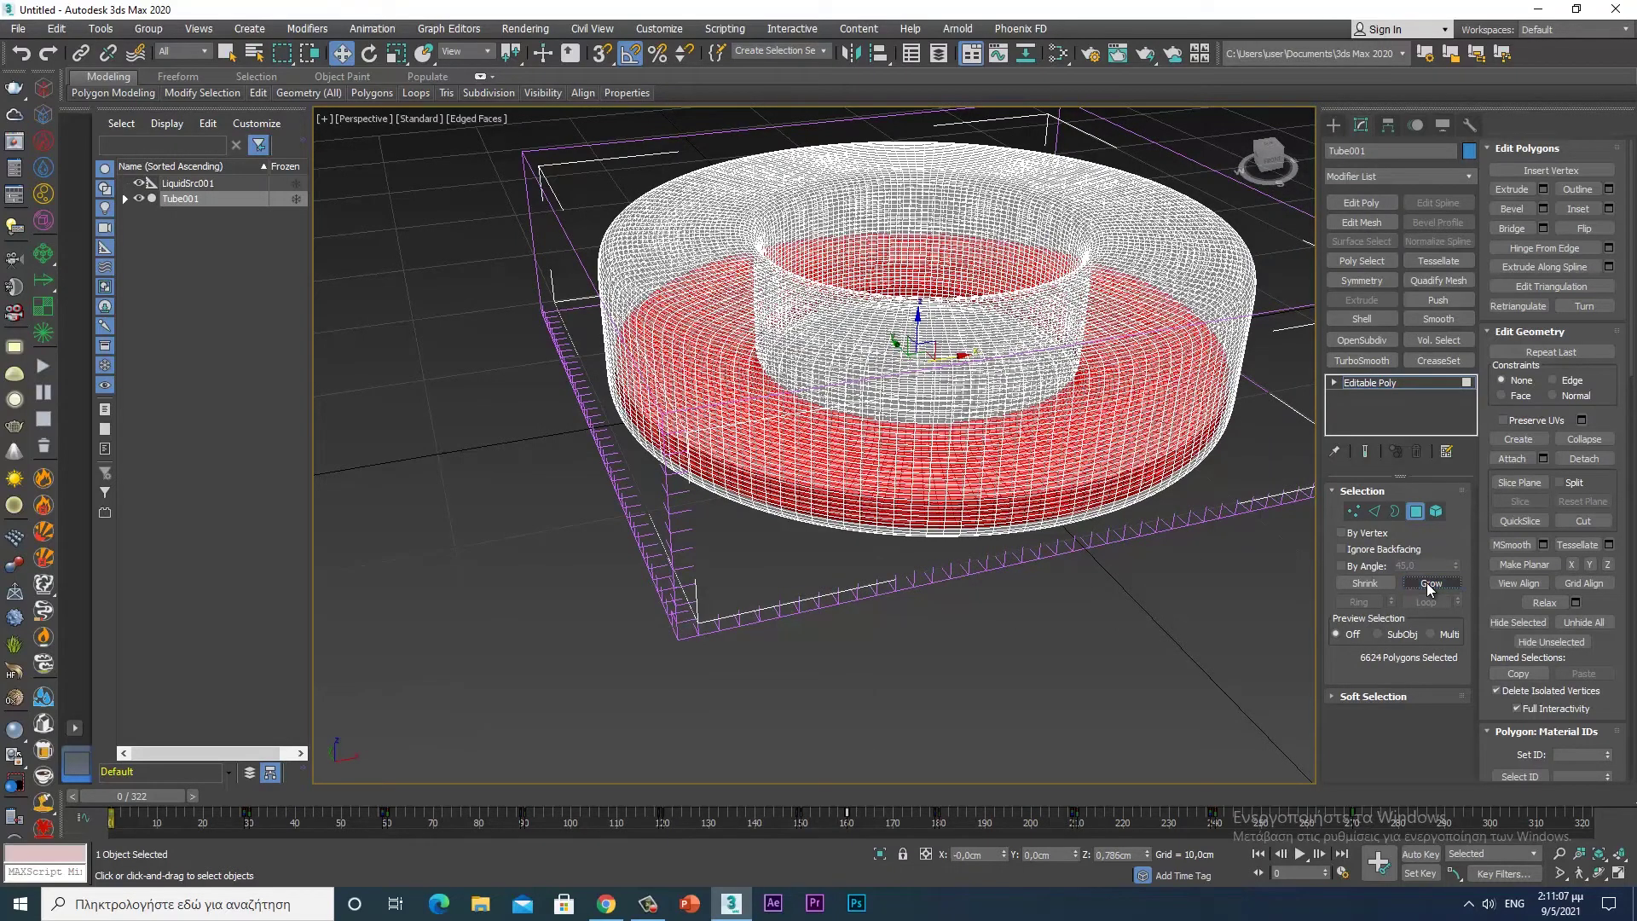
{"action": "left_click", "coordinate": [1431, 585]}
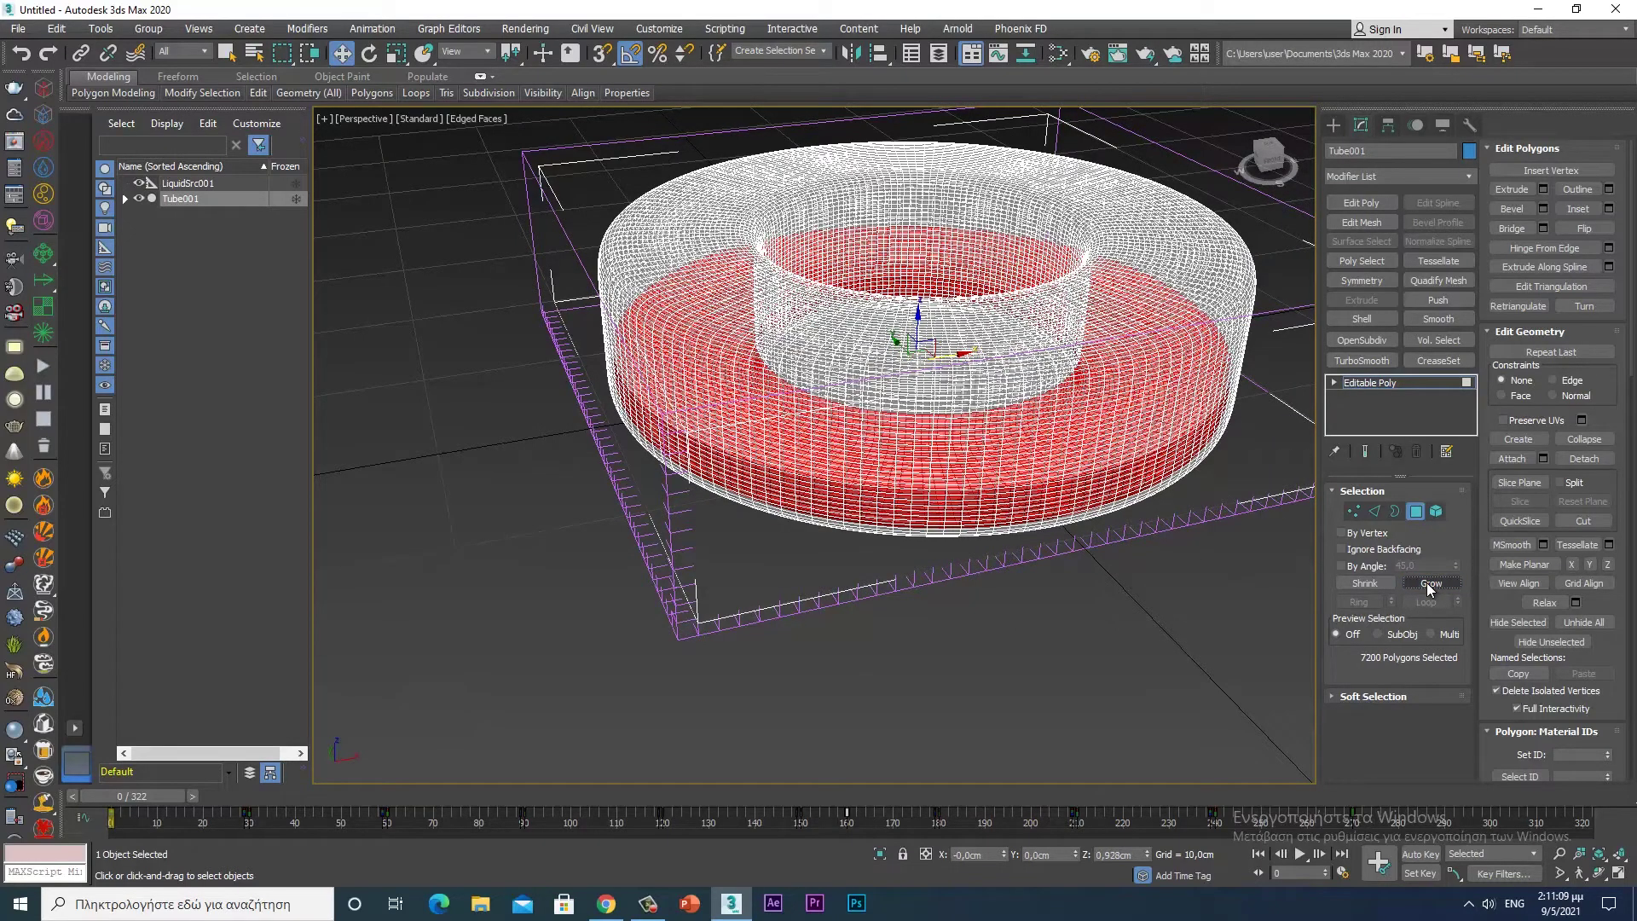
{"action": "left_click", "coordinate": [1431, 585]}
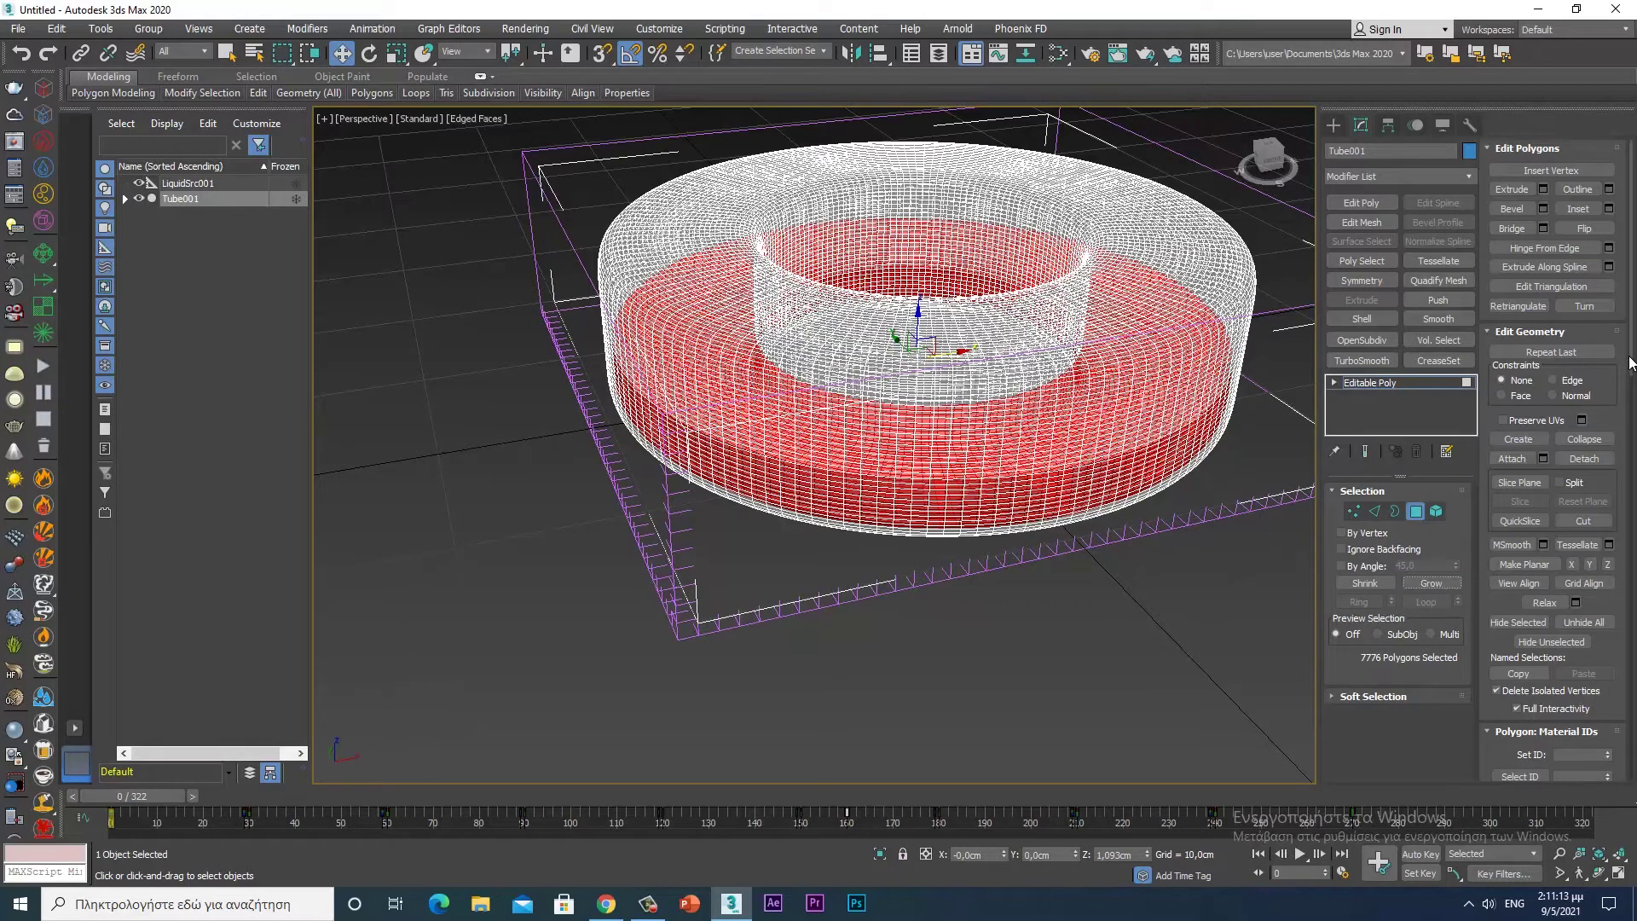
{"action": "scroll", "coordinate": [1566, 465], "scroll_direction": "down", "scroll_amount": 2}
{"action": "scroll", "coordinate": [1565, 465], "scroll_direction": "down", "scroll_amount": 1}
{"action": "scroll", "coordinate": [1566, 465], "scroll_direction": "down", "scroll_amount": 1}
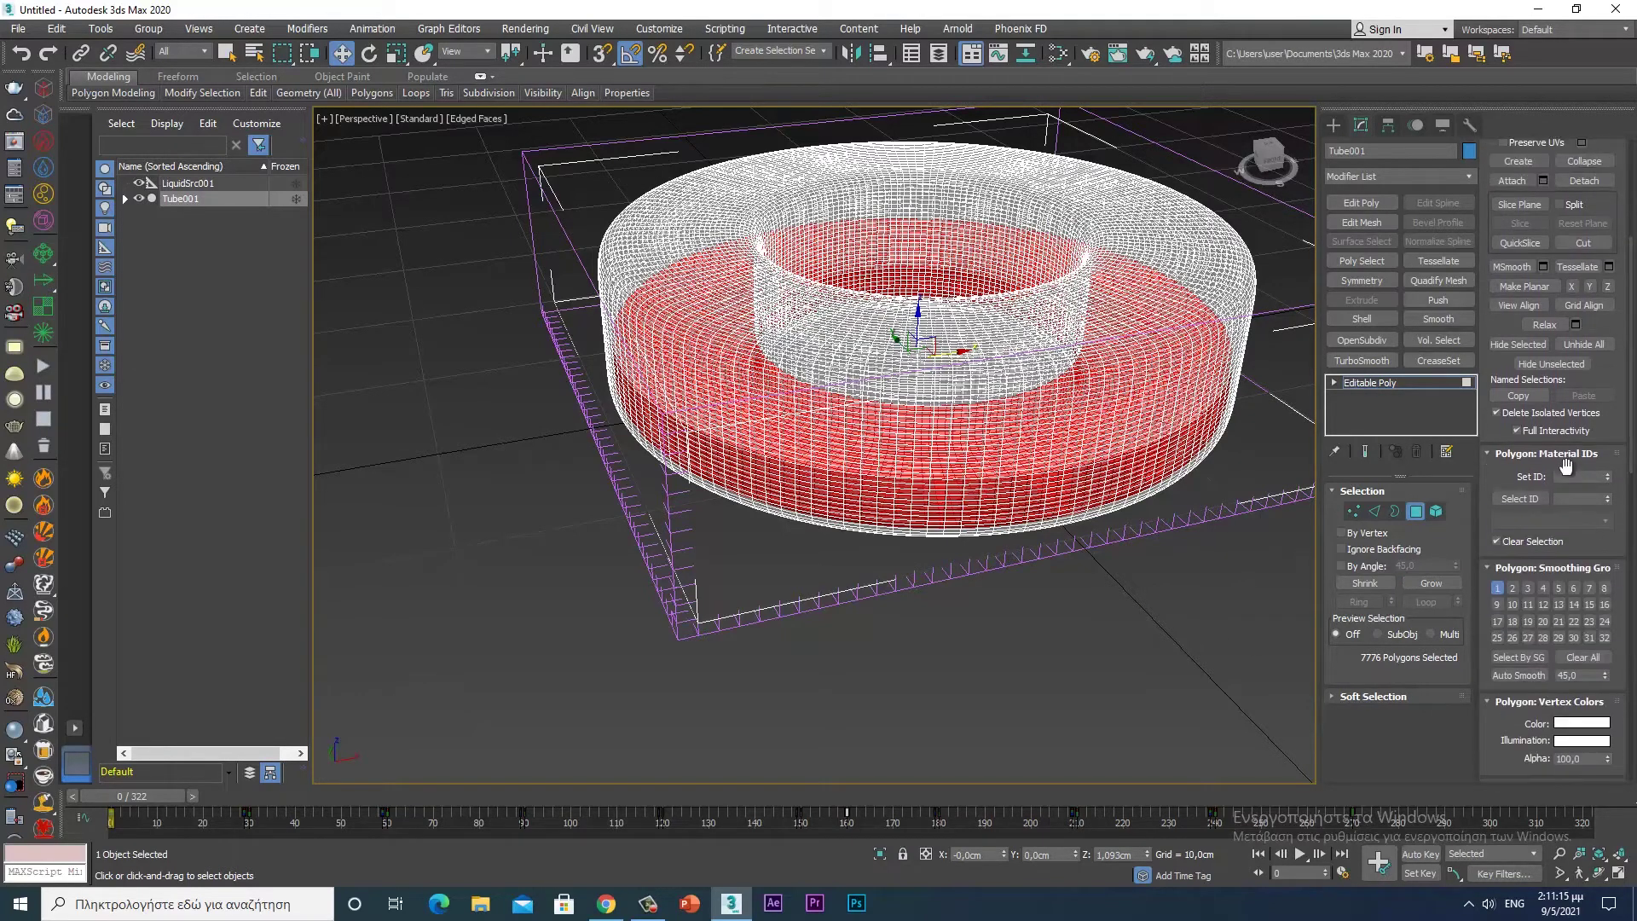
{"action": "left_click", "coordinate": [1567, 476]}
{"action": "key", "text": "Return"}
- Select all polygons, assign material ID 2, and exit Polygon mode
{"action": "key", "text": "ctrl+a"}
{"action": "left_click", "coordinate": [1566, 475]}
{"action": "key", "text": "Return"}
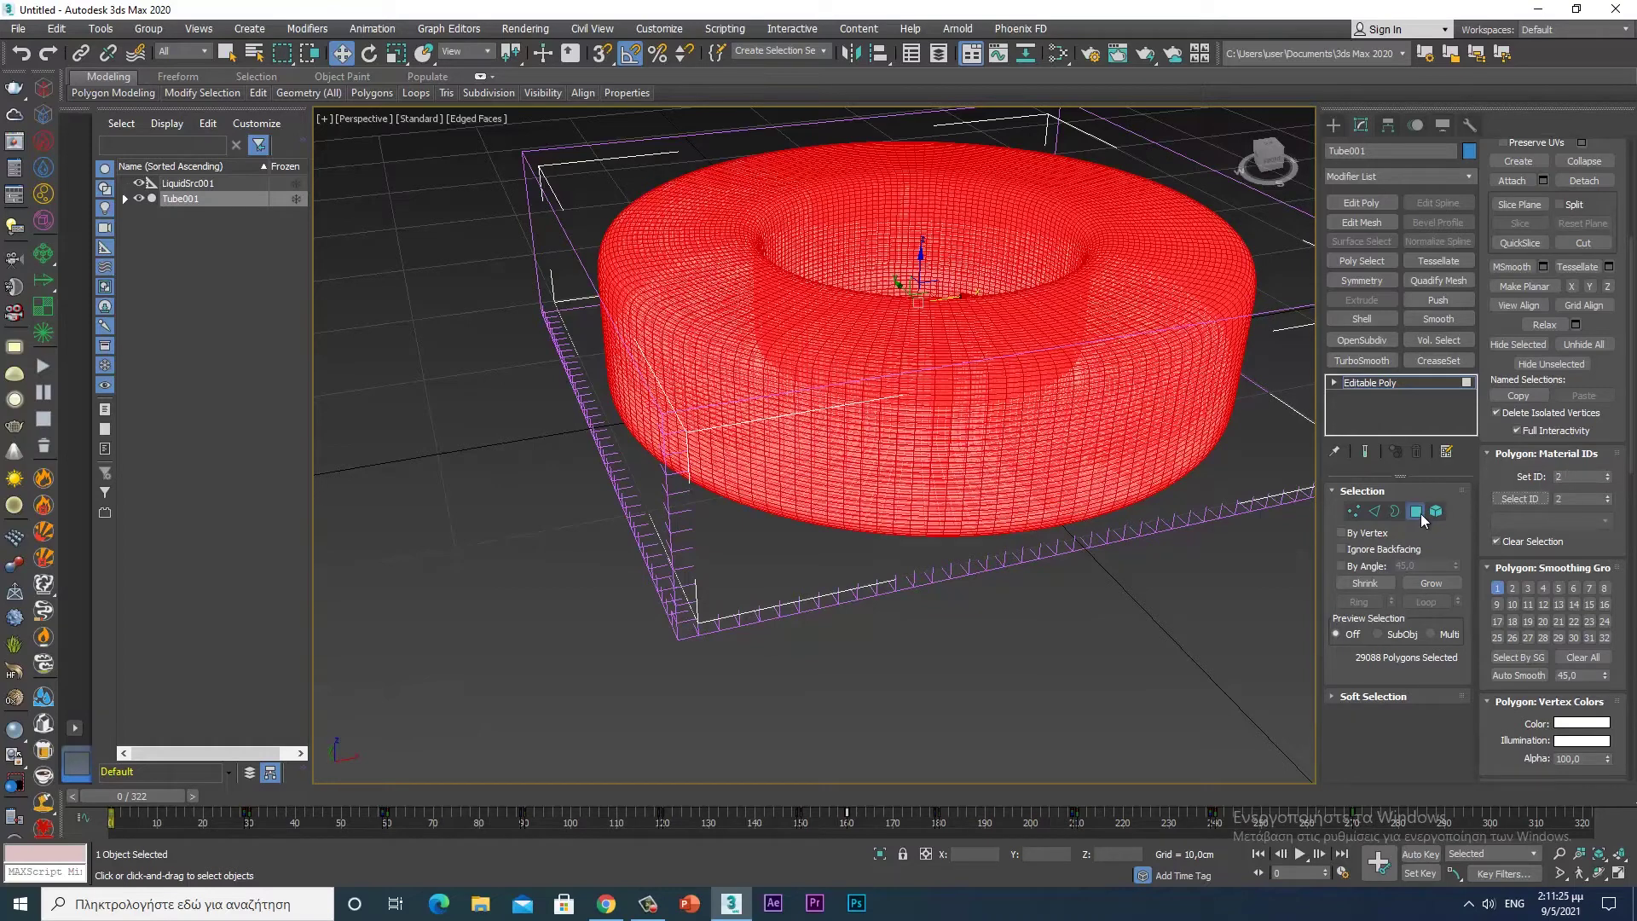
{"action": "left_click", "coordinate": [1419, 512]}
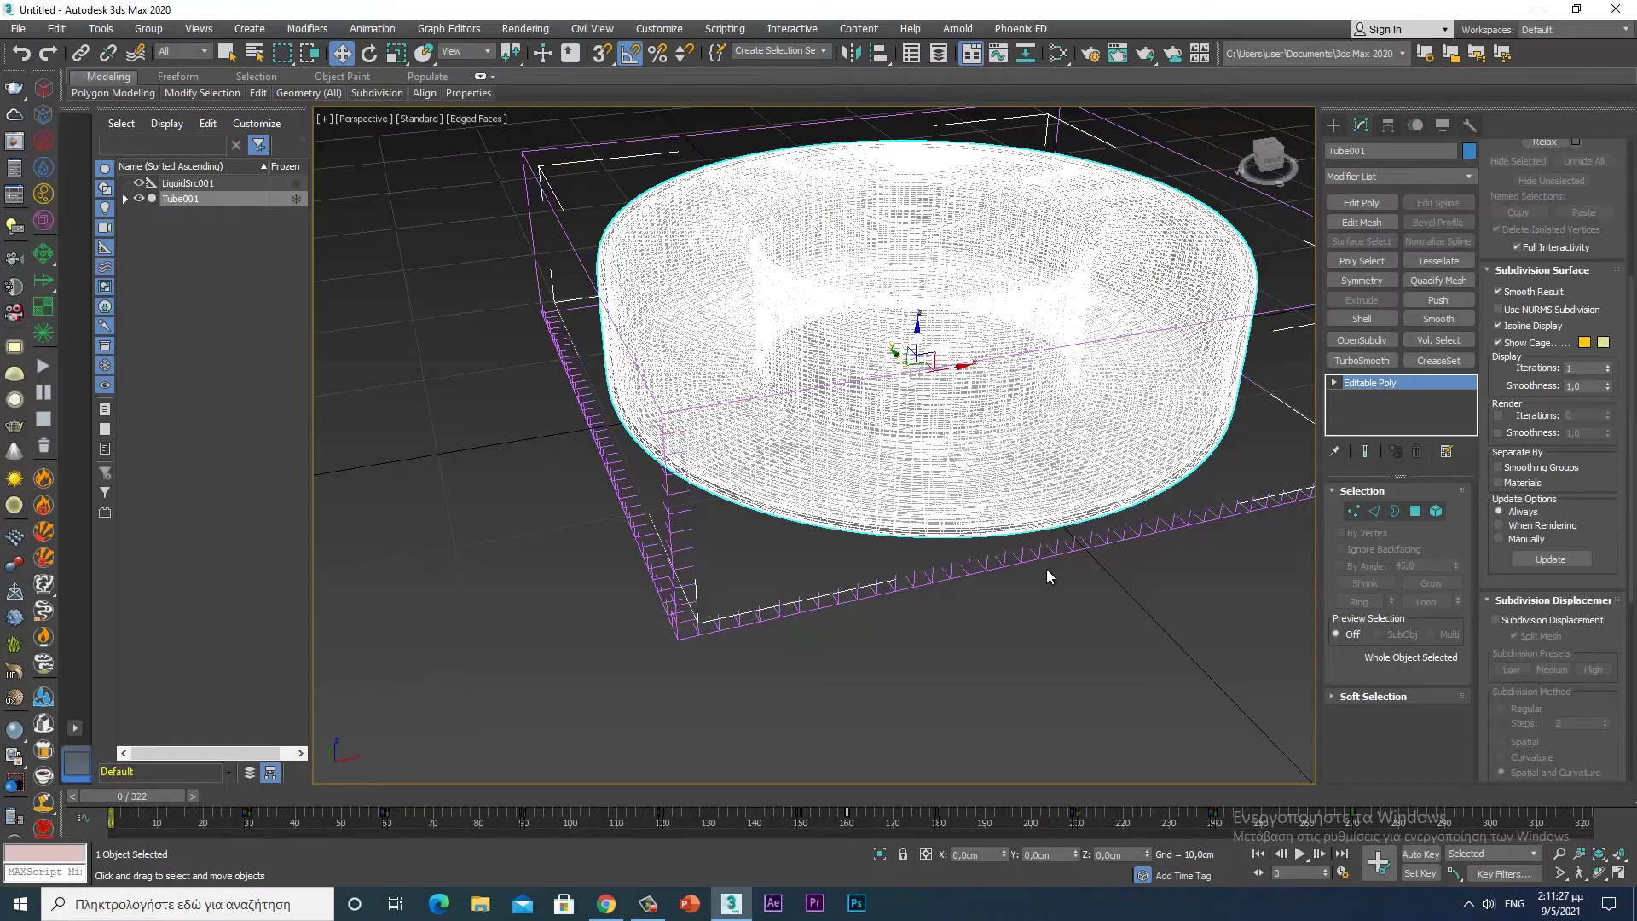
- Set LiquidSrc001's Outgoing Velocity to 12 cm and turn on Auto Key
{"action": "scroll", "coordinate": [1028, 573], "scroll_direction": "down", "scroll_amount": 2}
{"action": "scroll", "coordinate": [1031, 578], "scroll_direction": "down", "scroll_amount": 5}
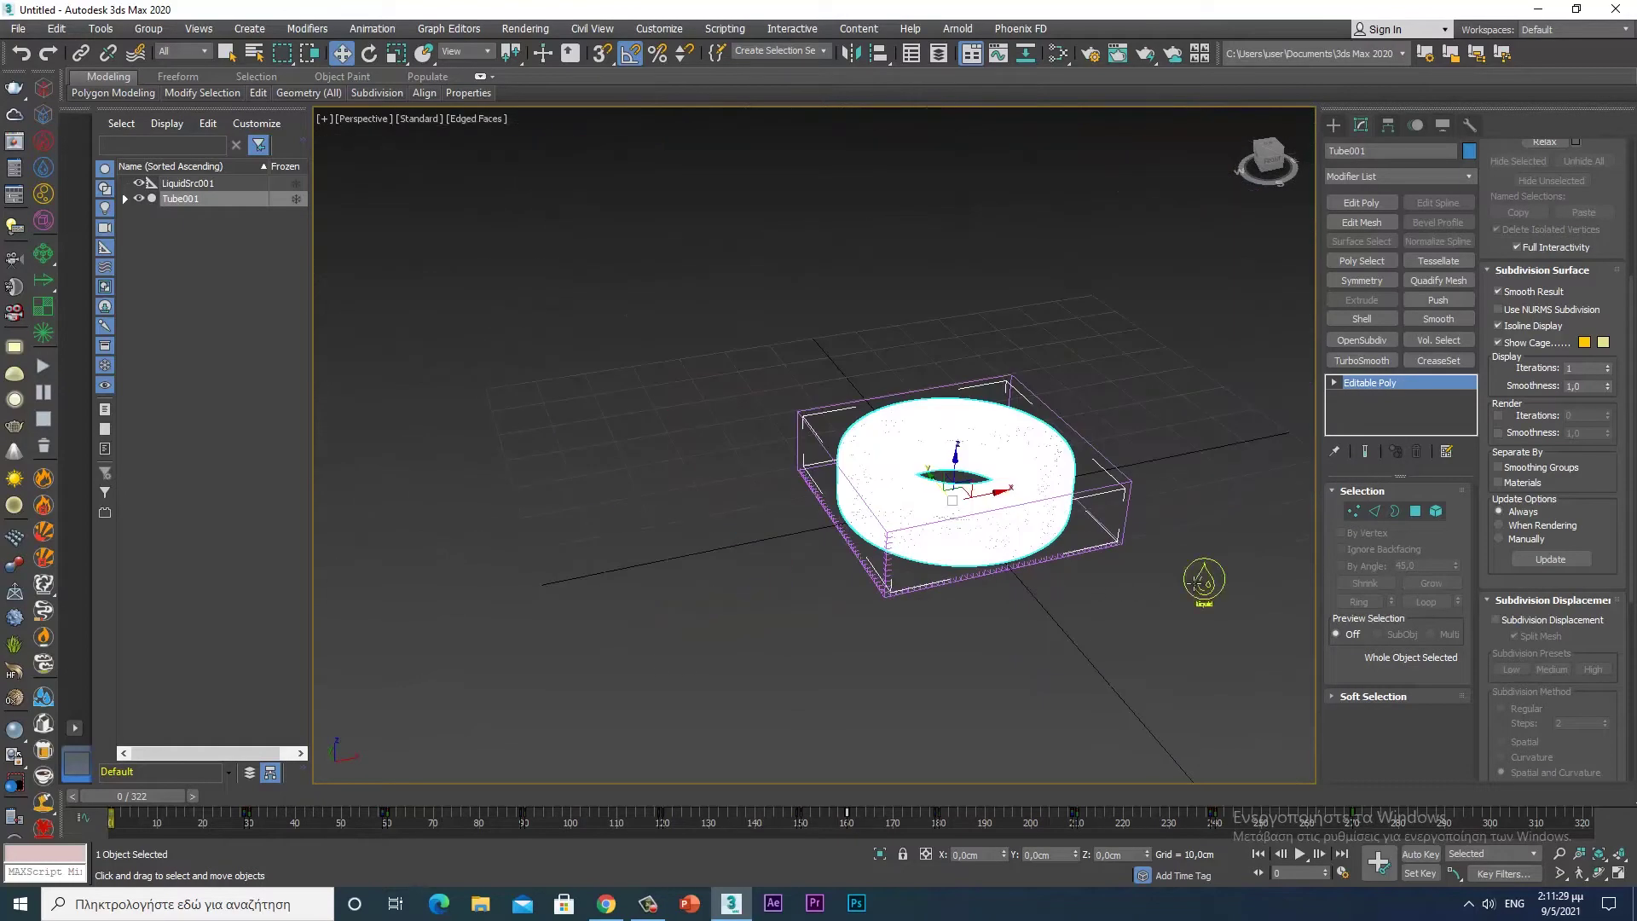
{"action": "middle_click_drag", "start_coordinate": [1202, 579], "coordinate": [997, 574]}
{"action": "scroll", "coordinate": [997, 574], "scroll_direction": "up", "scroll_amount": 5}
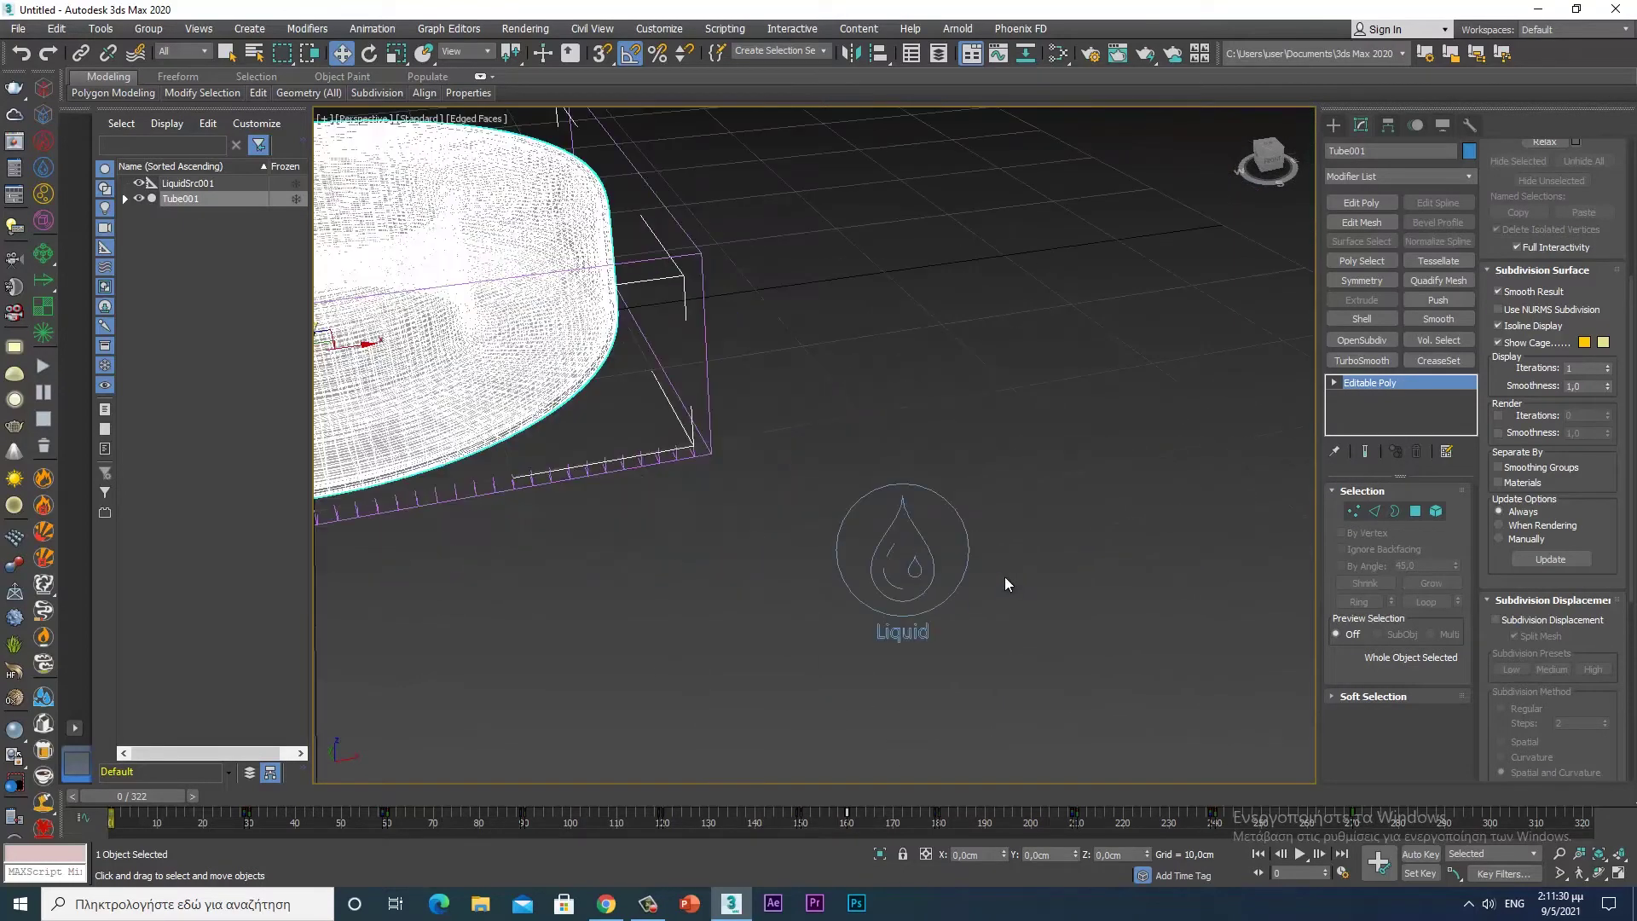
{"action": "left_click", "coordinate": [968, 542]}
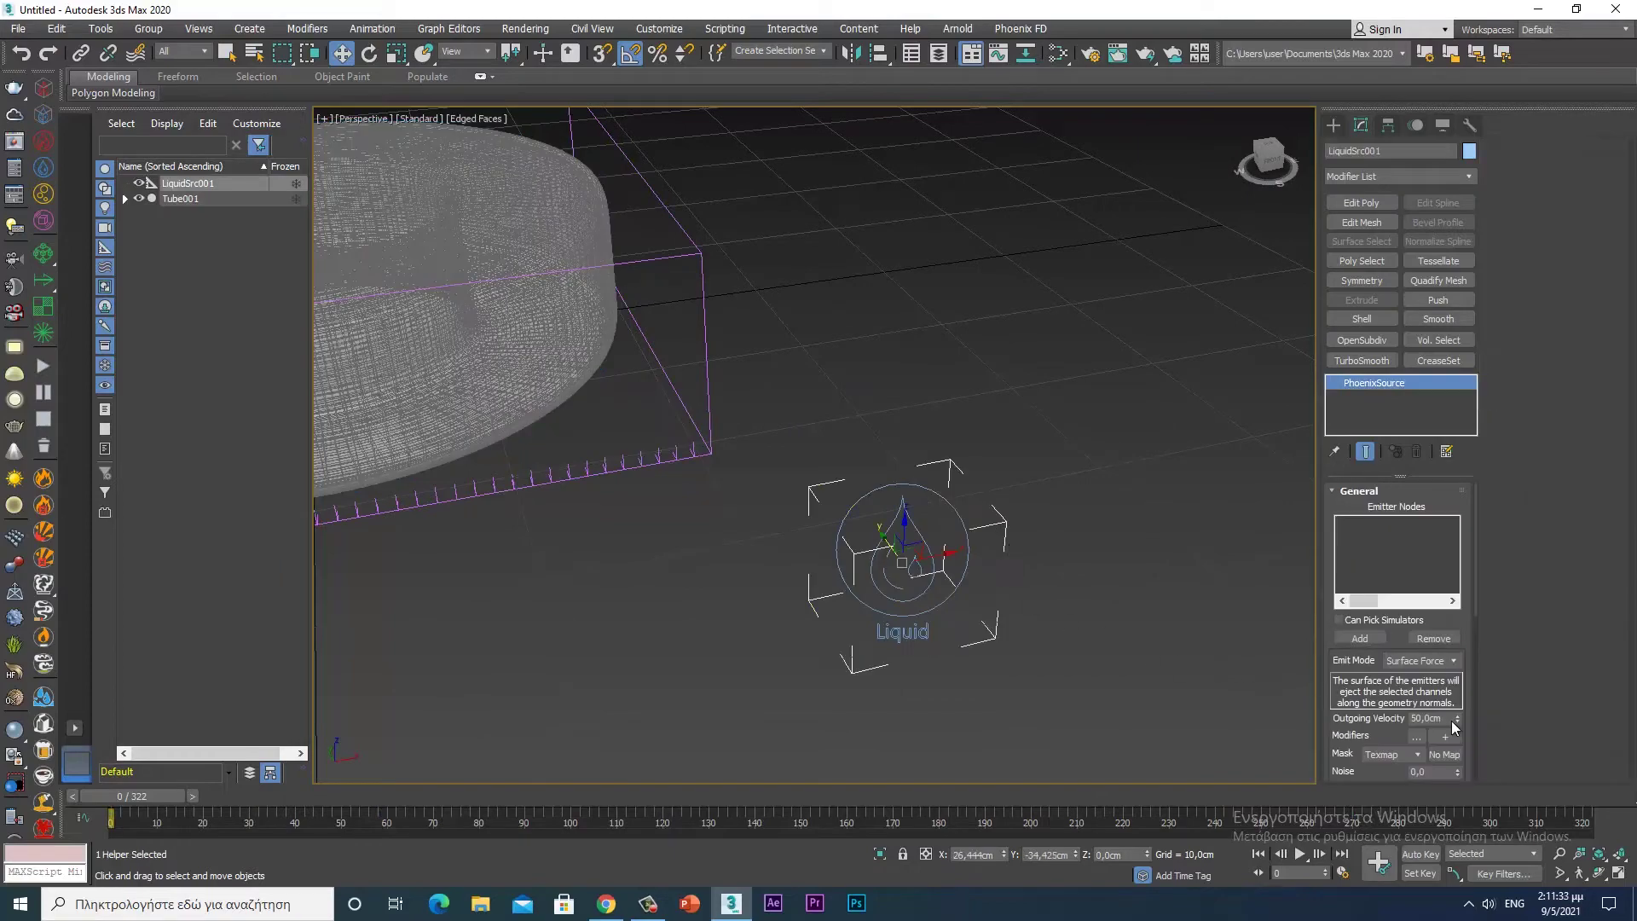
{"action": "middle_click_drag", "start_coordinate": [942, 545], "coordinate": [1106, 513]}
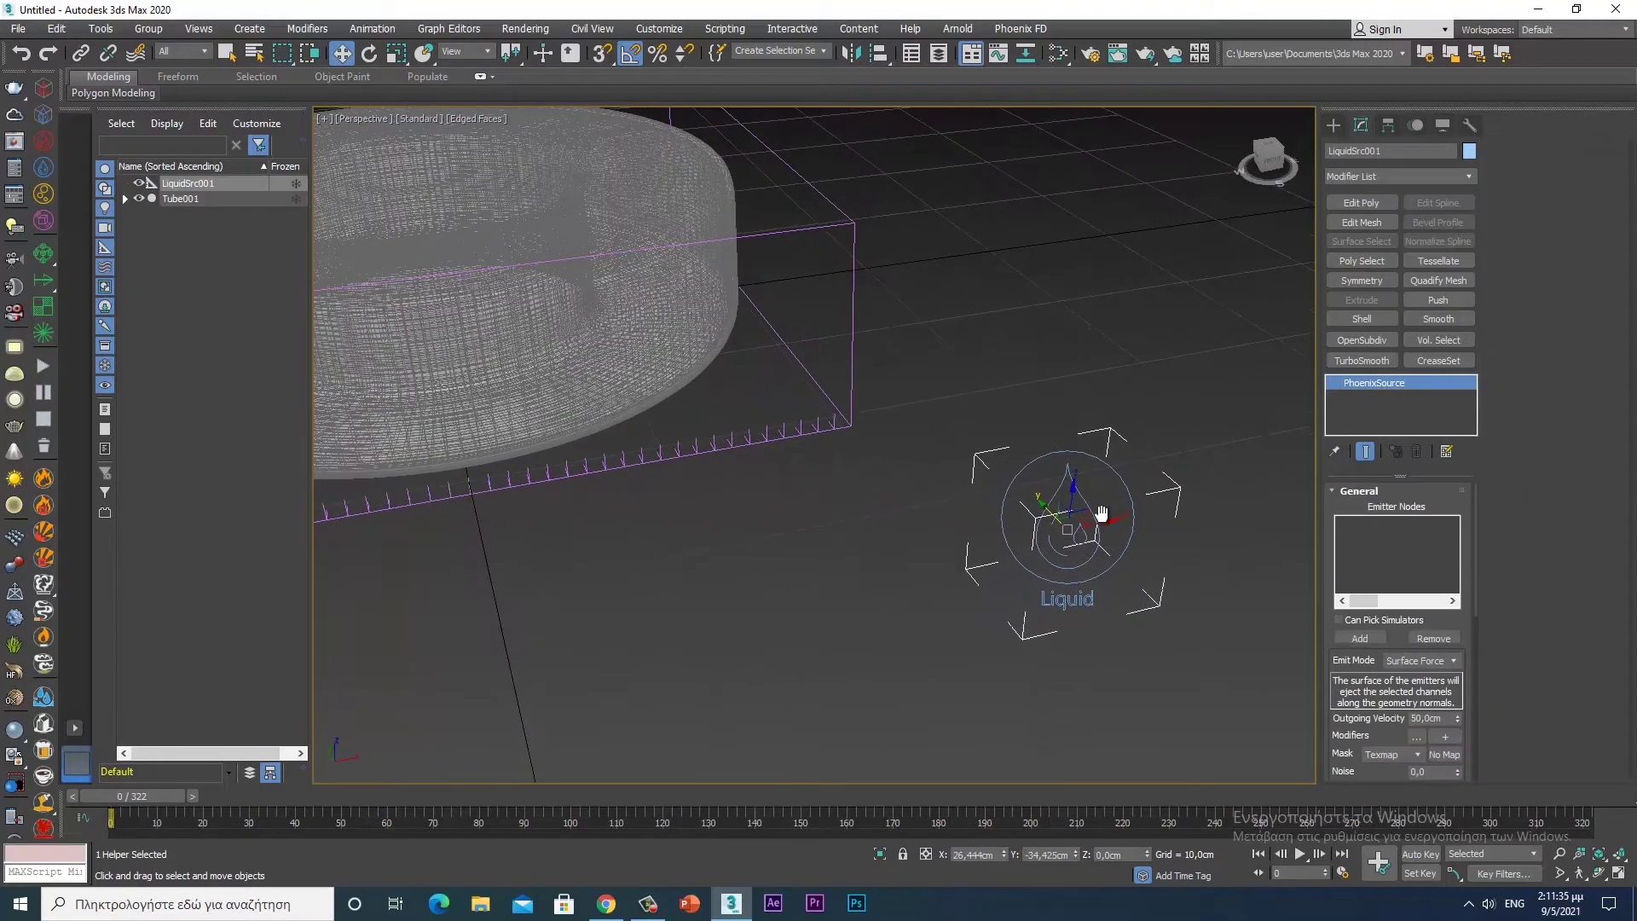
{"action": "left_click", "coordinate": [1425, 718]}
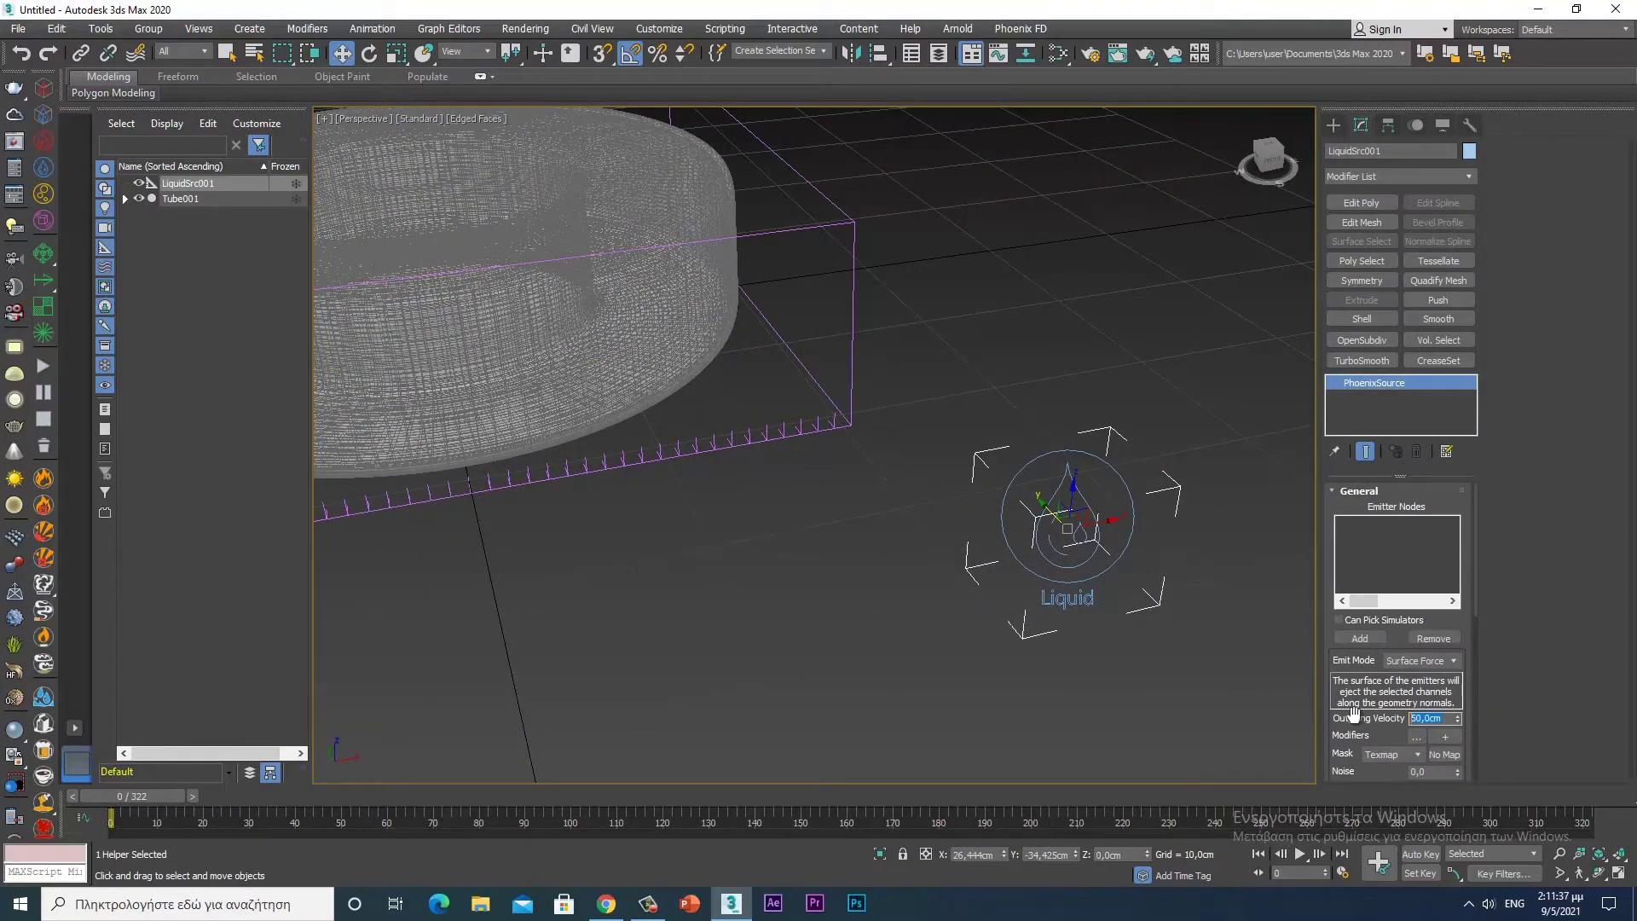
{"action": "type", "text": "12"}
{"action": "left_click", "coordinate": [1419, 852]}
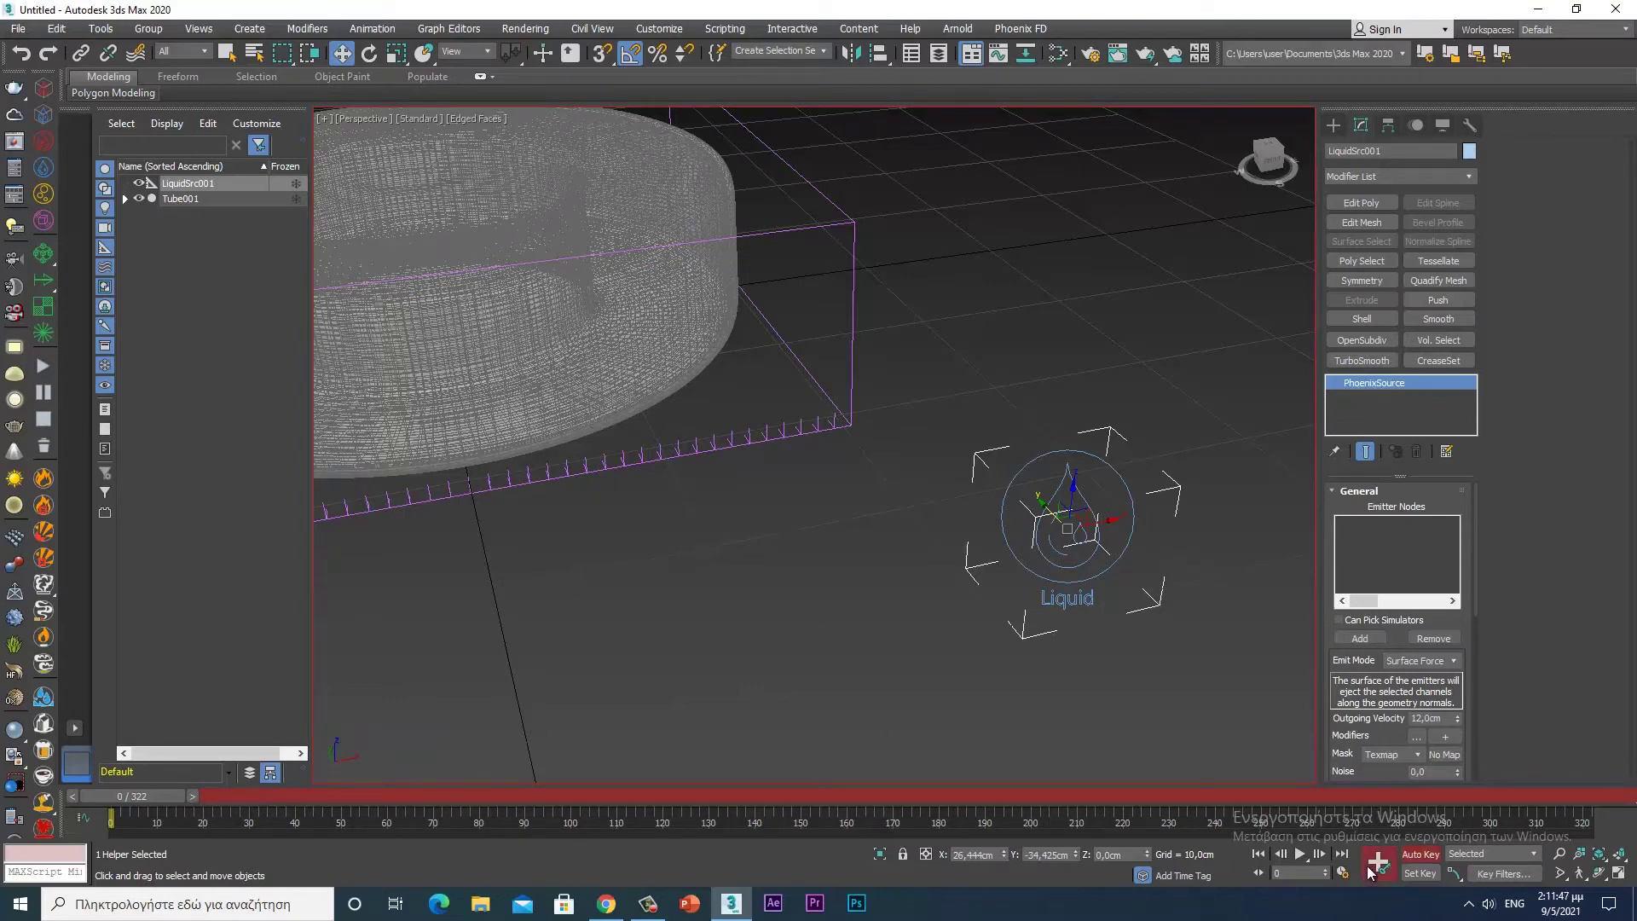
- Key Outgoing Velocity to 0 at frame 20, holding 12 cm until frame 18, then disable Auto Key
{"action": "mouse_move", "coordinate": [160, 797]}
{"action": "left_mouse_down"}
{"action": "mouse_move", "coordinate": [295, 811]}
{"action": "mouse_move", "coordinate": [202, 801]}
{"action": "left_mouse_up"}
{"action": "key", "text": "w"}
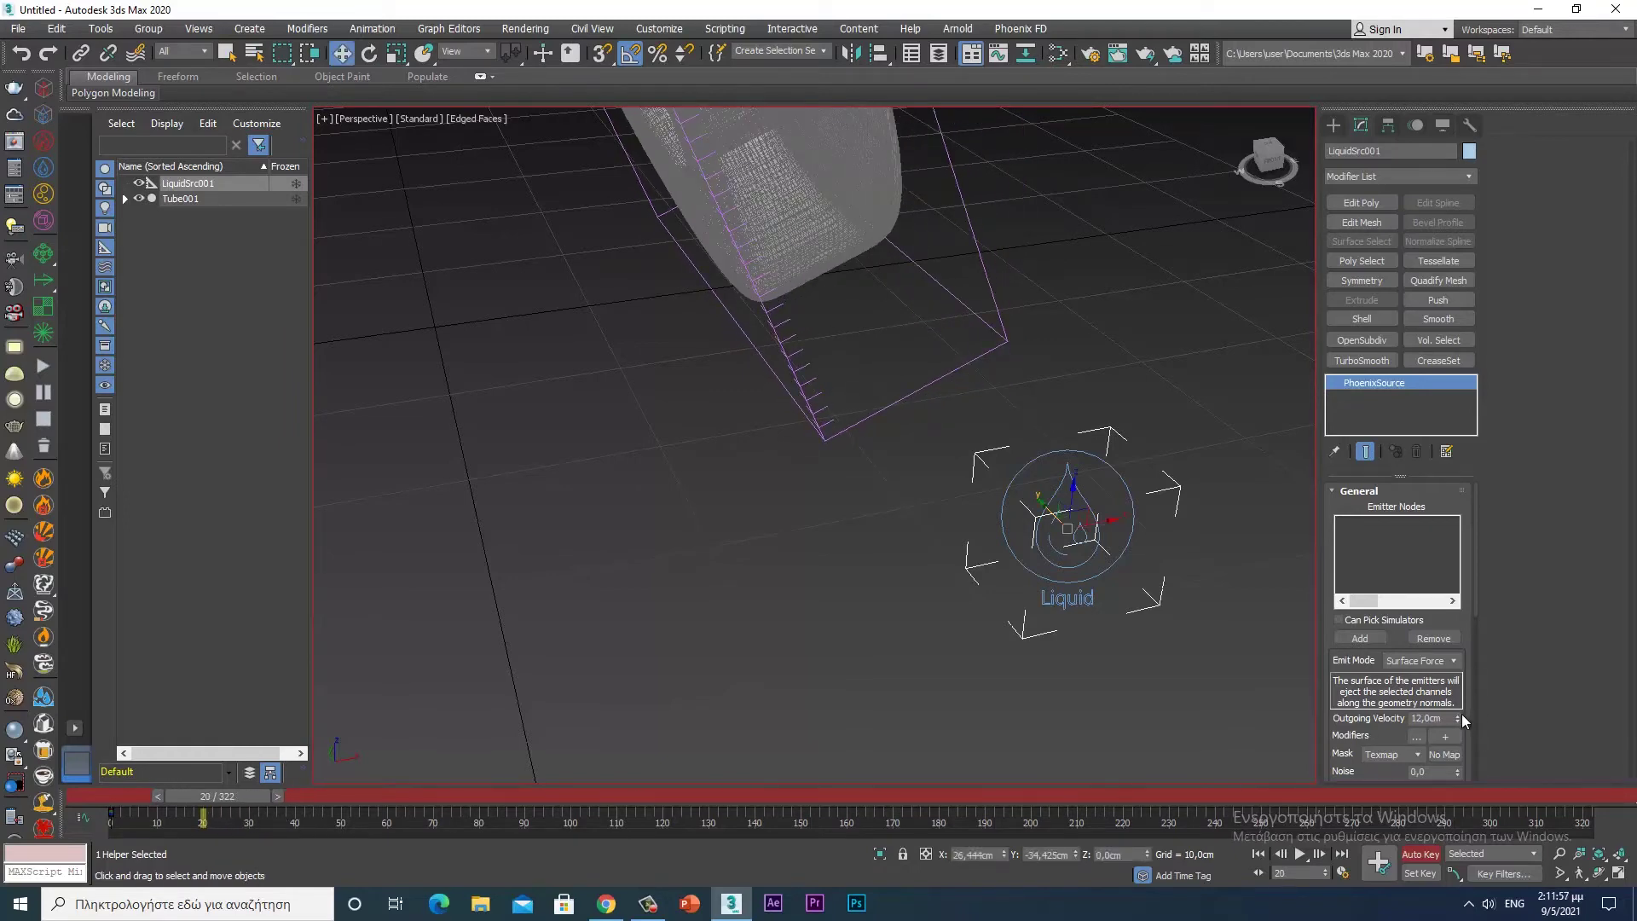
{"action": "right_click", "coordinate": [1457, 719]}
{"action": "left_click_drag", "start_coordinate": [117, 816], "coordinate": [112, 820]}
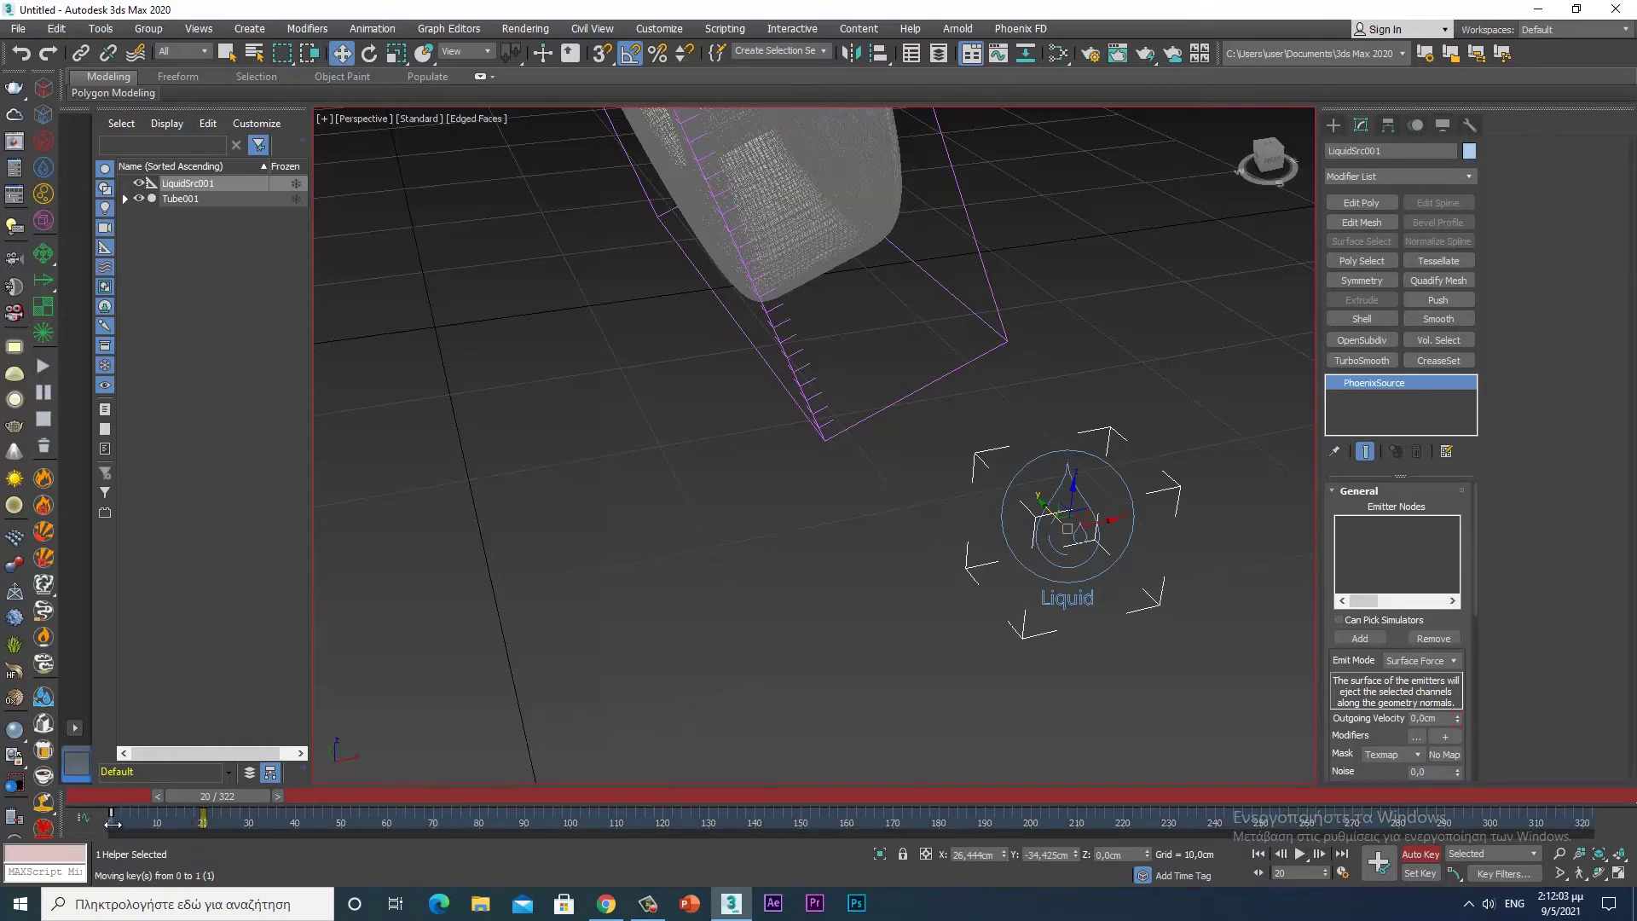
{"action": "mouse_move", "coordinate": [113, 820]}
{"action": "left_mouse_down", "text": "shift"}
{"action": "mouse_move", "coordinate": [197, 820]}
{"action": "mouse_move", "coordinate": [202, 797]}
{"action": "mouse_move", "coordinate": [68, 792]}
{"action": "left_mouse_up", "text": "shift"}
{"action": "key", "text": "w"}
{"action": "left_click", "coordinate": [1421, 855]}
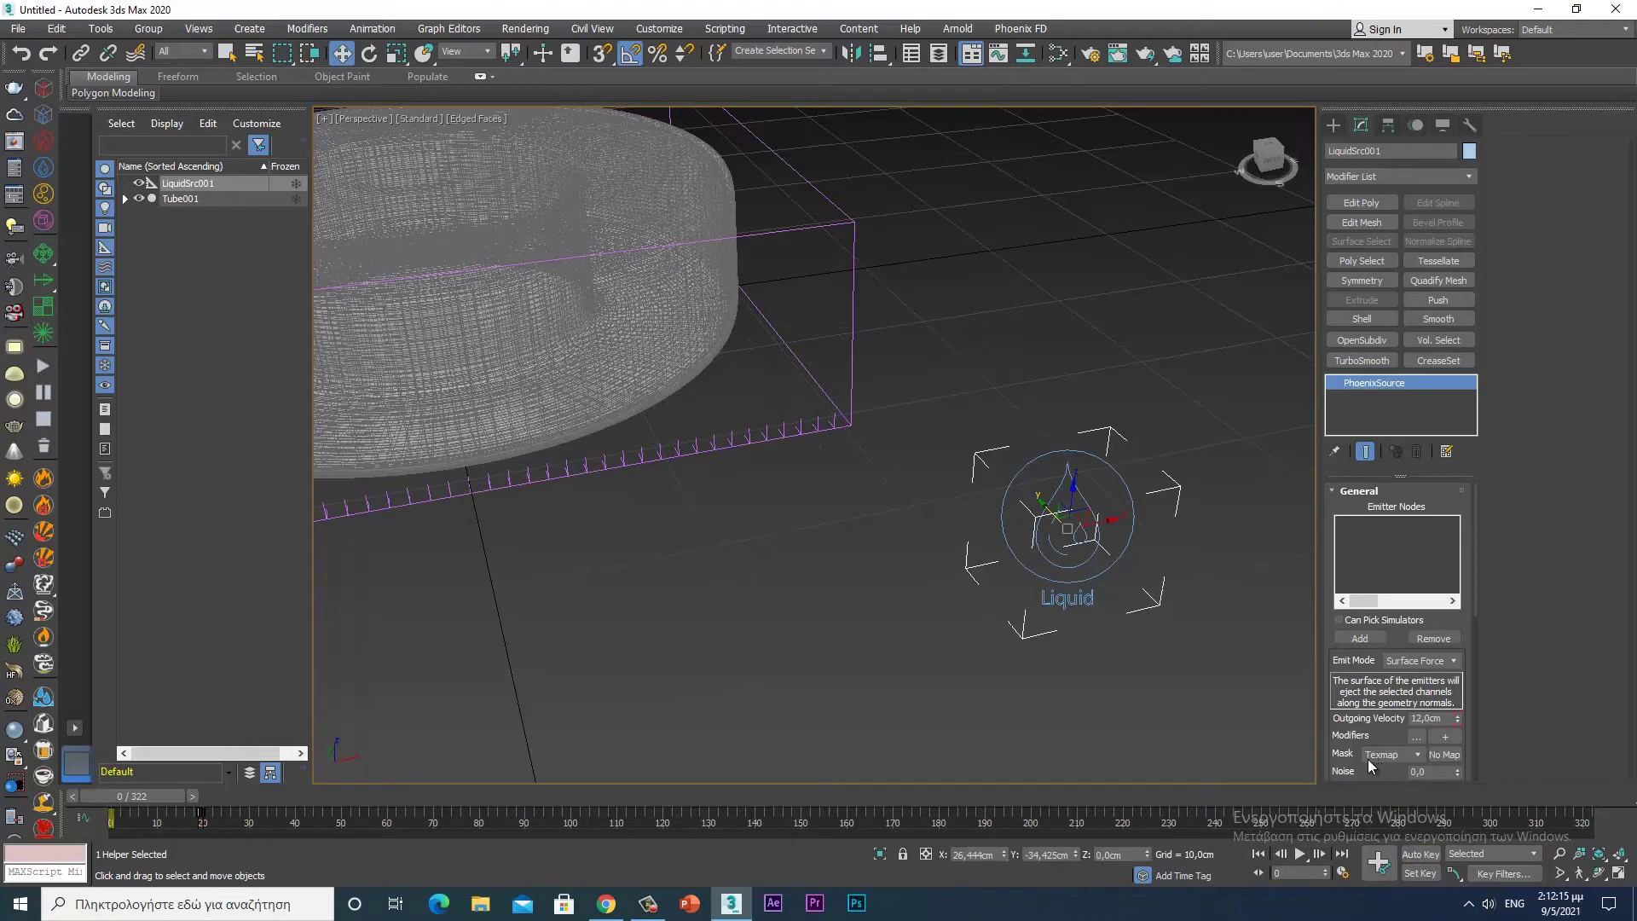
- Set the liquid source's Polygon ID to 5
{"action": "scroll", "coordinate": [1357, 768], "scroll_direction": "down", "scroll_amount": 3}
{"action": "scroll", "coordinate": [1373, 731], "scroll_direction": "down", "scroll_amount": 3}
{"action": "scroll", "coordinate": [1390, 693], "scroll_direction": "down", "scroll_amount": 3}
{"action": "scroll", "coordinate": [1407, 657], "scroll_direction": "down", "scroll_amount": 3}
{"action": "left_click", "coordinate": [1433, 708]}
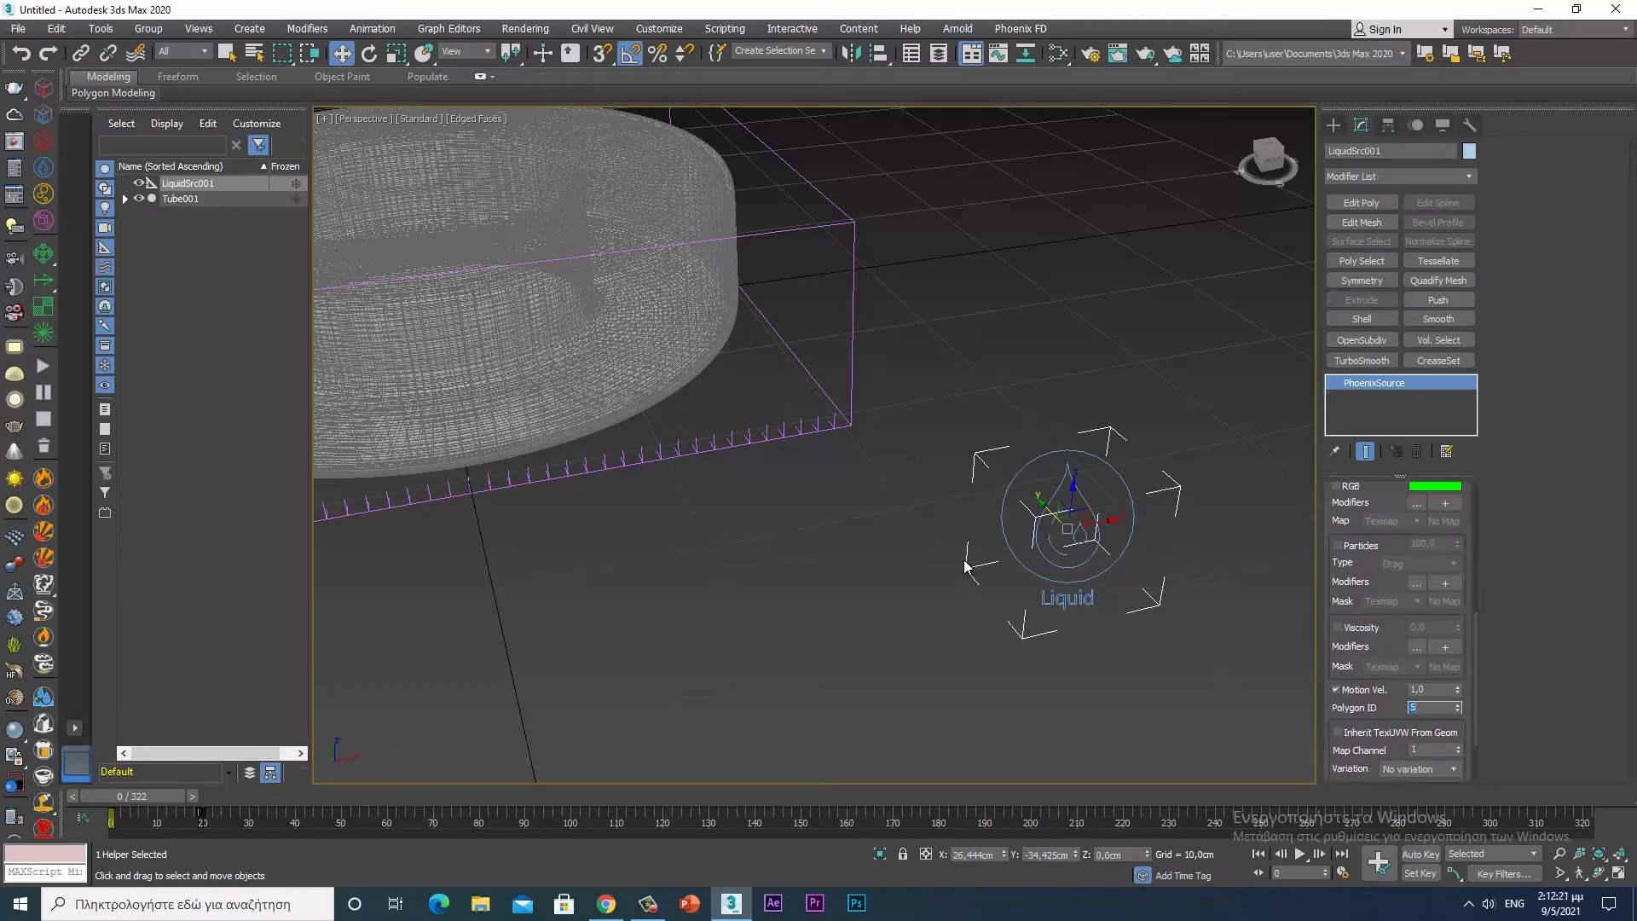
{"action": "scroll", "coordinate": [970, 560], "scroll_direction": "down", "scroll_amount": 3}
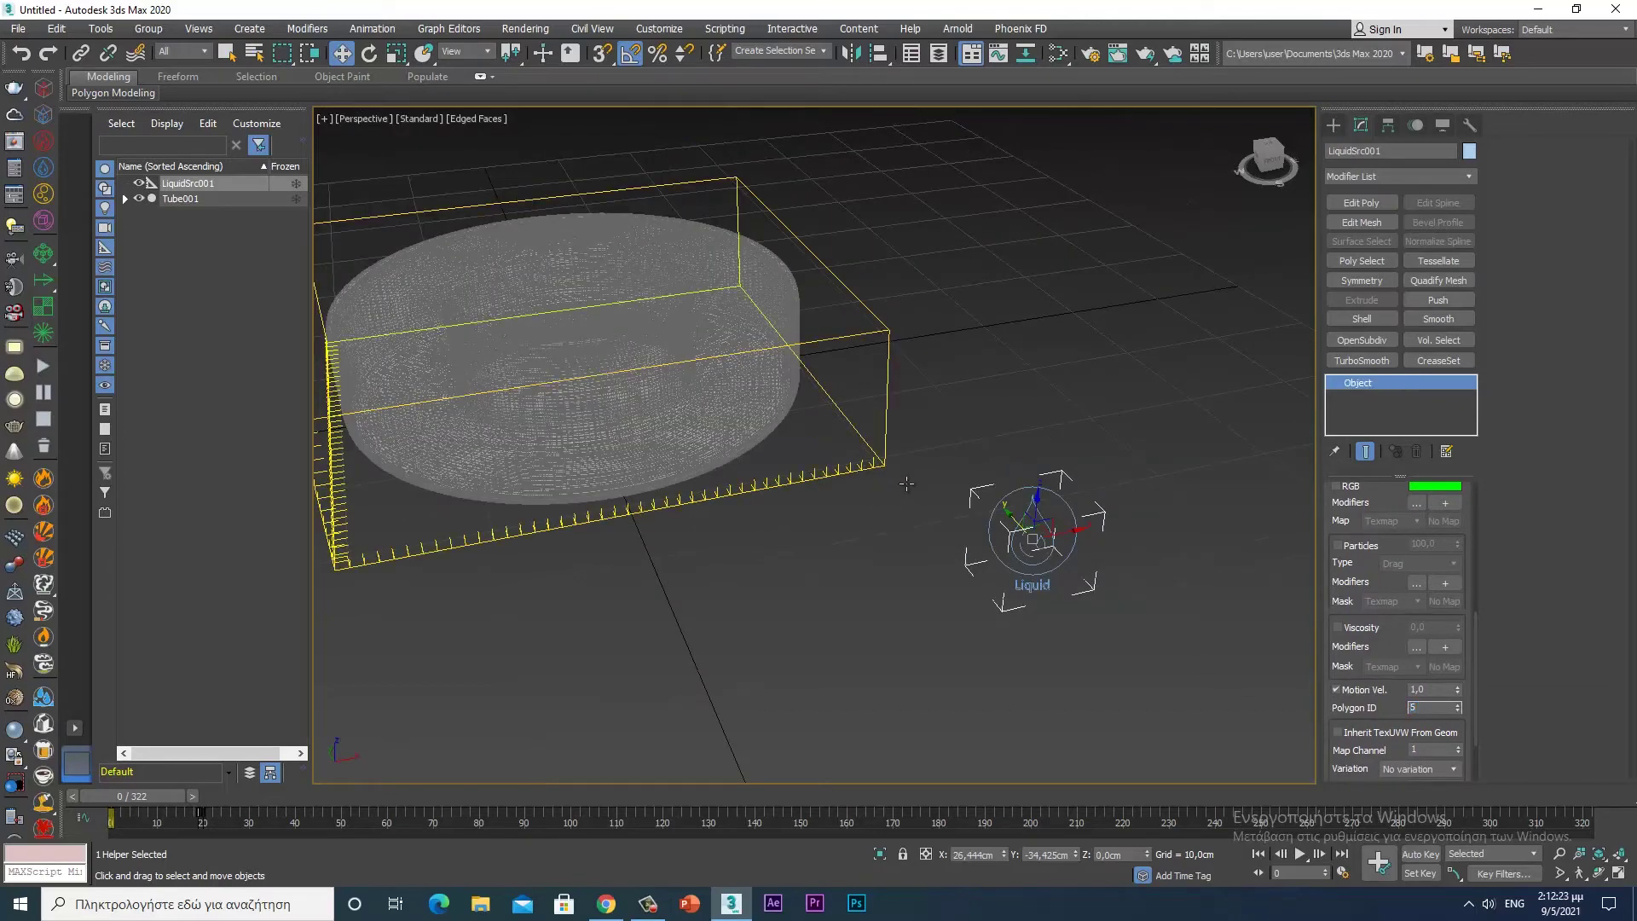
- Set PhoenixFDLiquid001's Grid cell size to 0.16 cm, giving 256×250×75 cells
{"action": "left_click", "coordinate": [907, 484]}
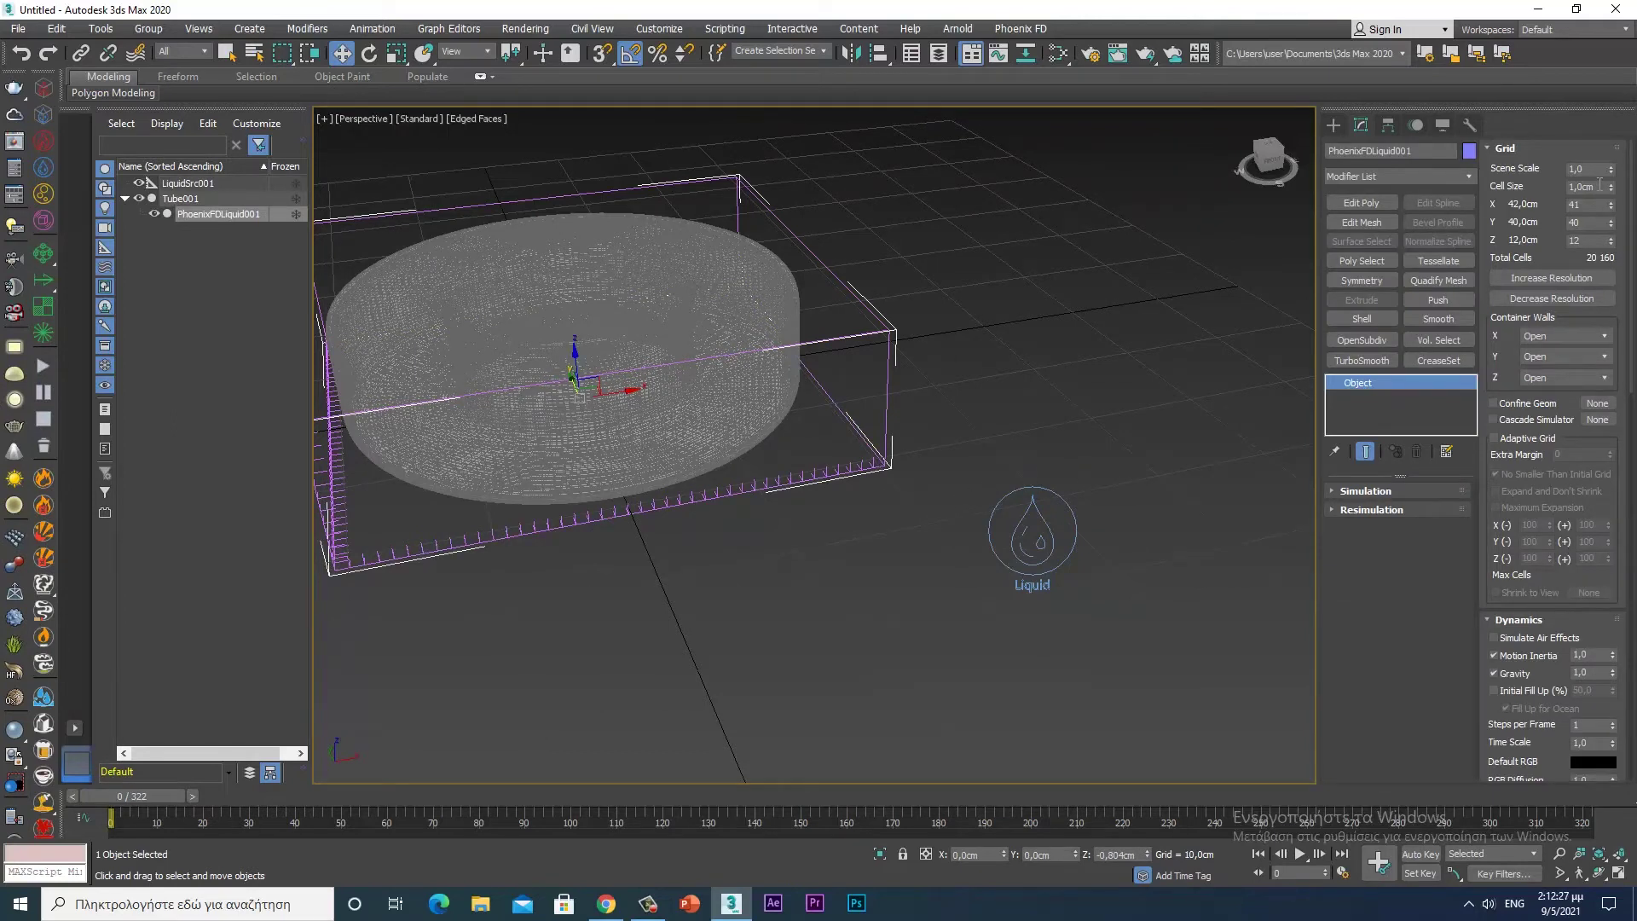
{"action": "double_click", "coordinate": [1602, 186]}
{"action": "key", "text": "BackSpace"}
{"action": "key", "text": "Return"}
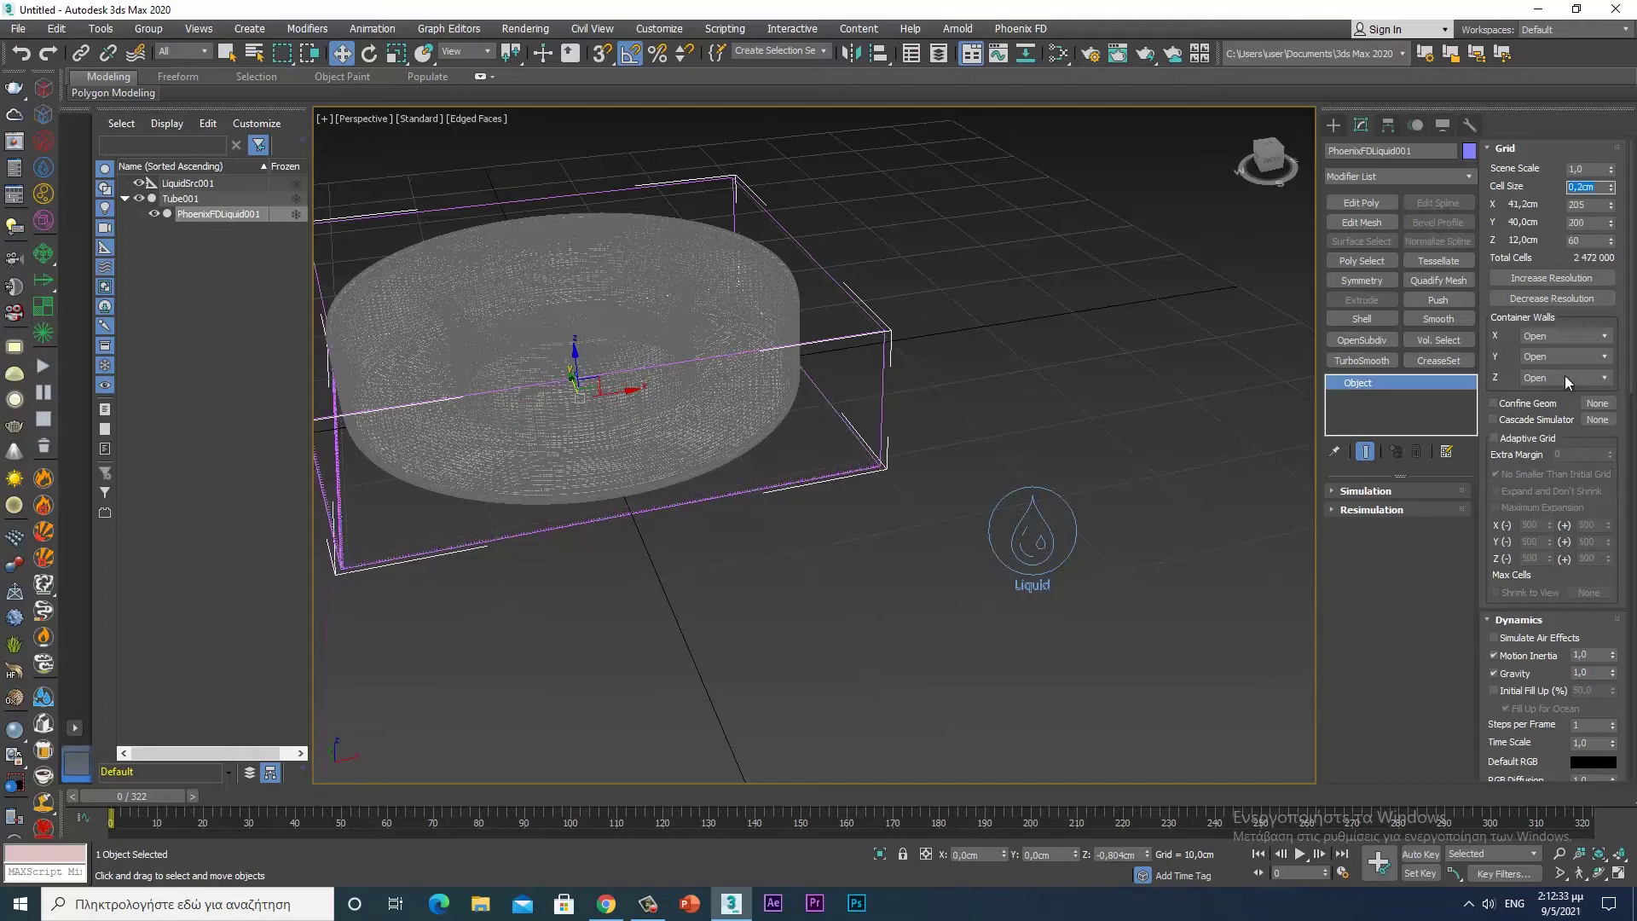
{"action": "left_click", "coordinate": [1563, 279]}
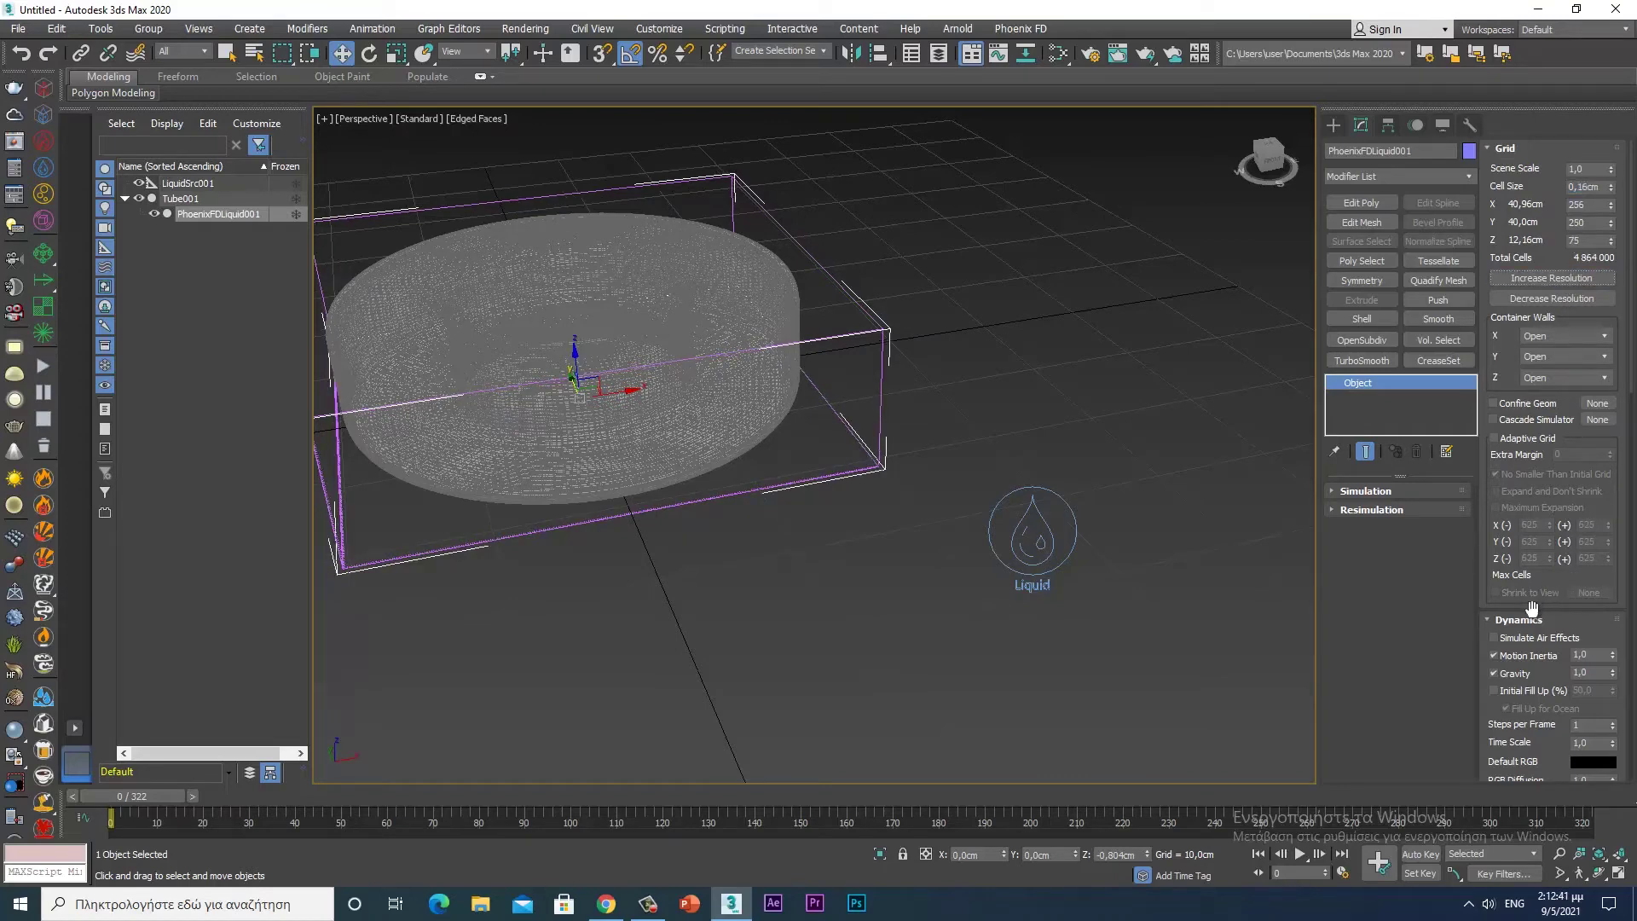
{"action": "scroll", "coordinate": [1555, 604], "scroll_direction": "down", "scroll_amount": 3}
{"action": "scroll", "coordinate": [1573, 529], "scroll_direction": "down", "scroll_amount": 3}
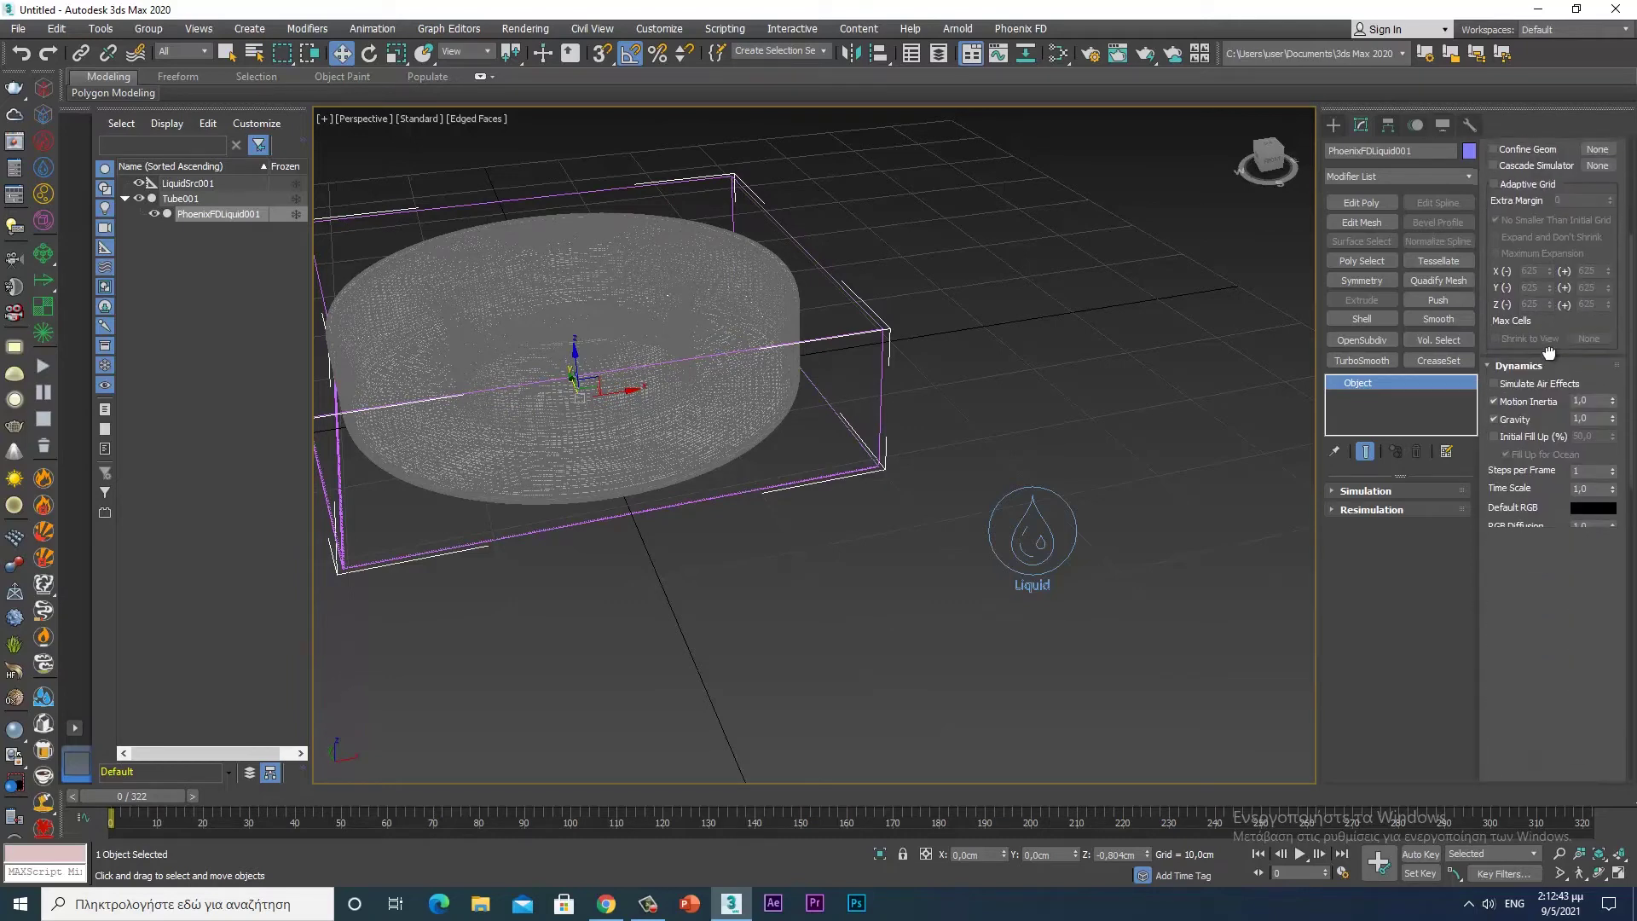
- In the Dynamics rollout, set Steps per Frame to 2 and Default Viscosity to 0.01
{"action": "double_click", "coordinate": [1596, 468]}
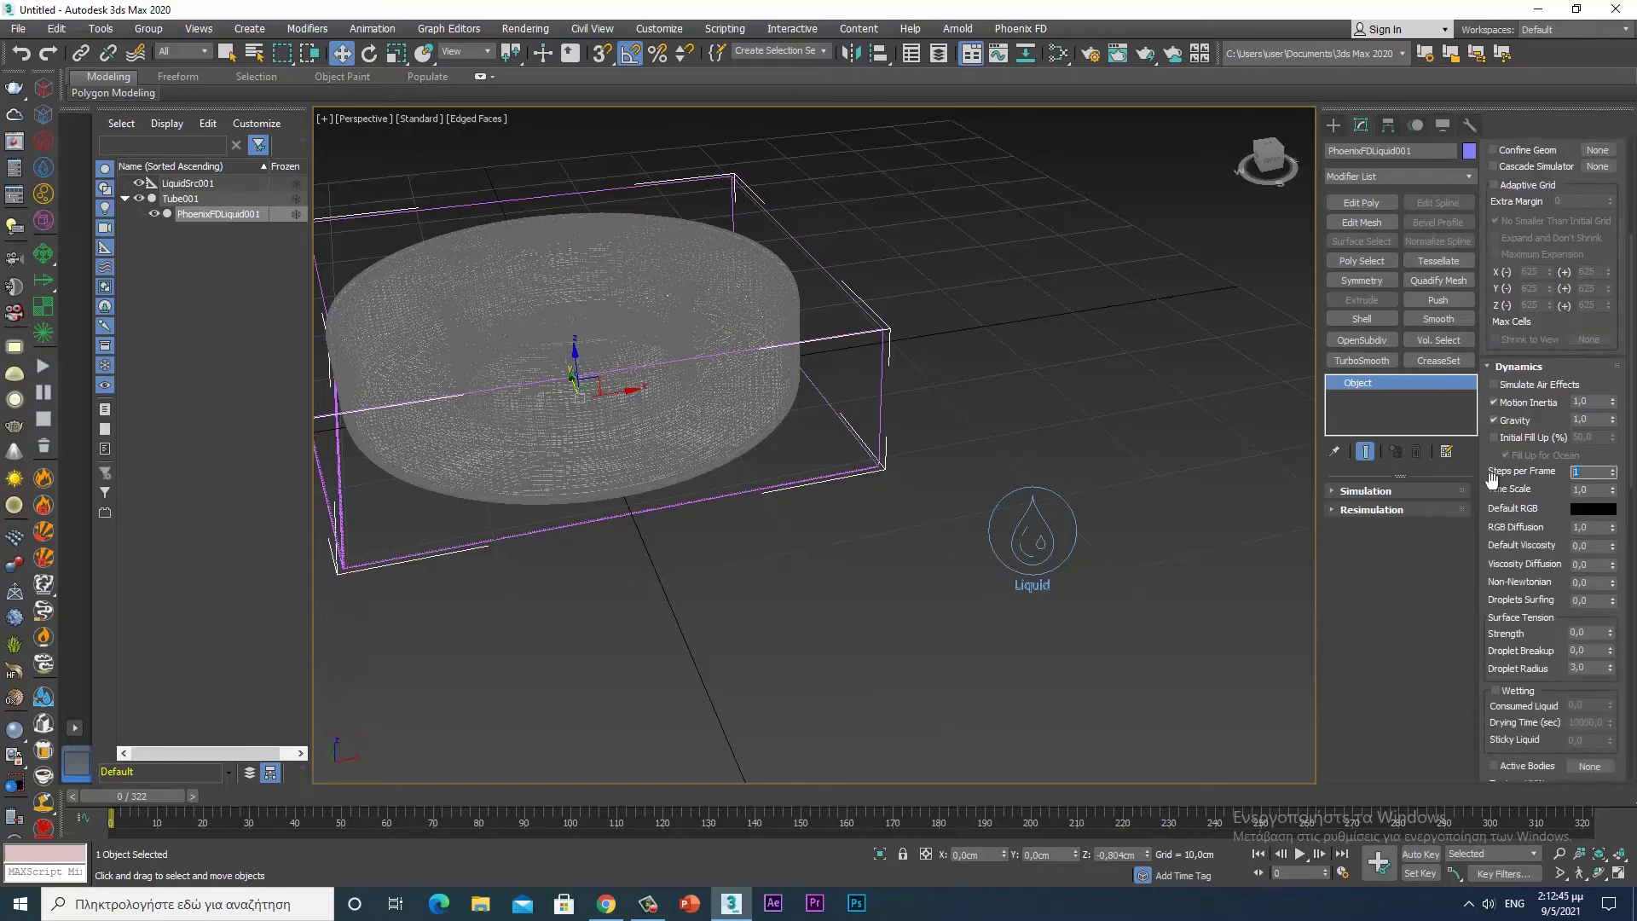
{"action": "type", "text": "2"}
{"action": "key", "text": "Return"}
{"action": "left_click", "coordinate": [1613, 544]}
{"action": "left_click_drag", "start_coordinate": [1631, 486], "coordinate": [1634, 498]}
{"action": "scroll", "coordinate": [1586, 469], "scroll_direction": "down", "scroll_amount": 2}
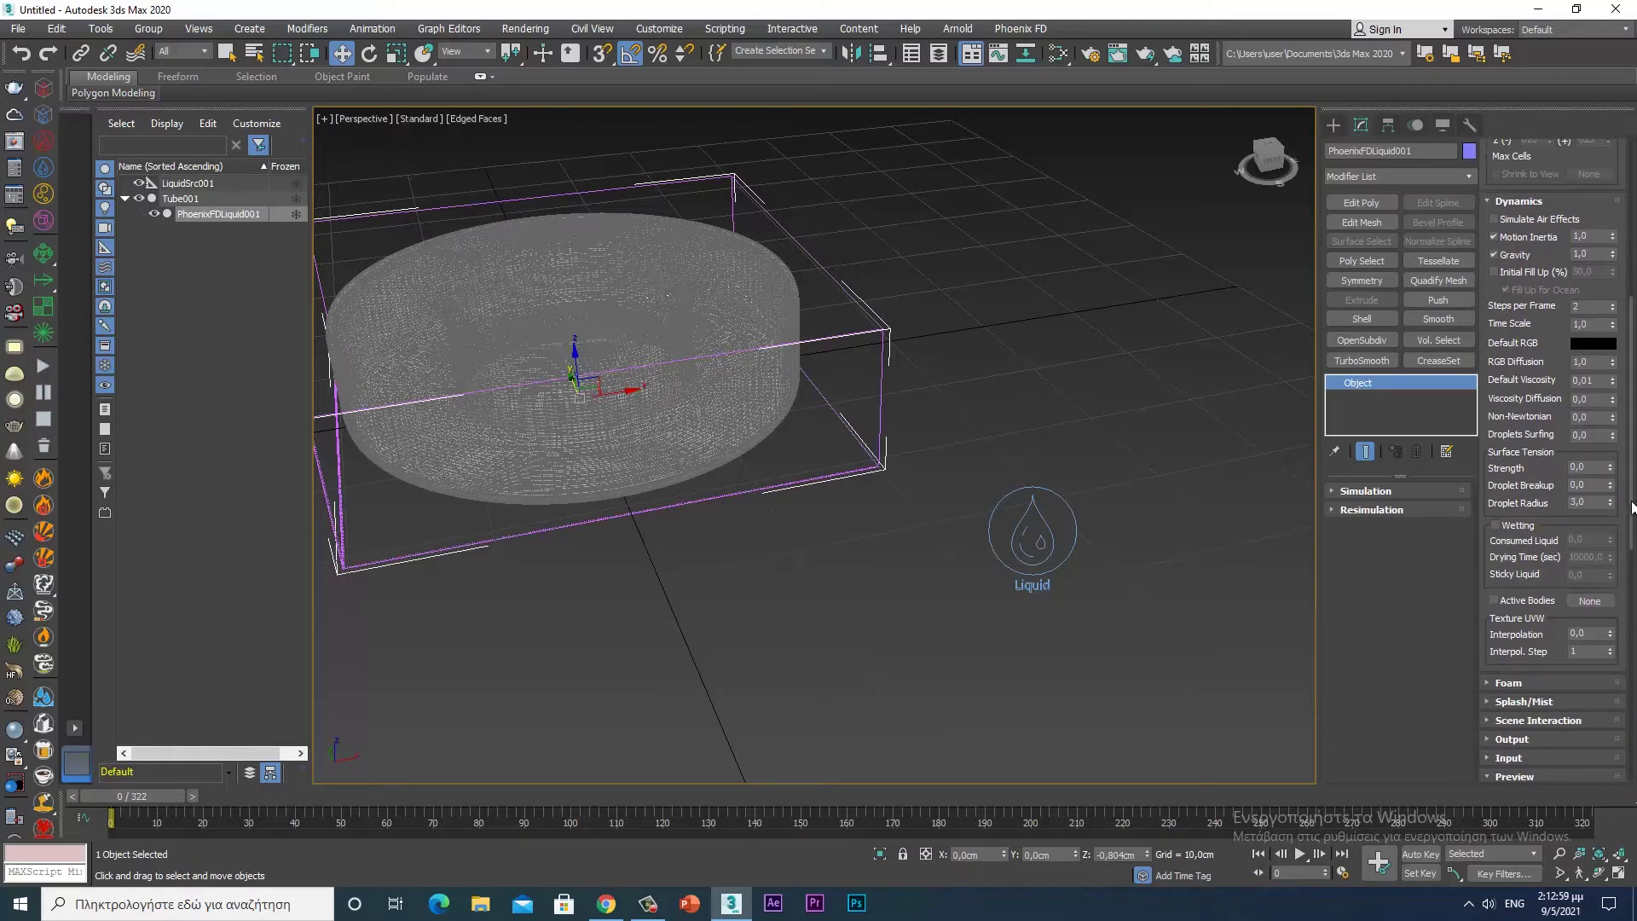
{"action": "scroll", "coordinate": [1612, 384], "scroll_direction": "up", "scroll_amount": 10}
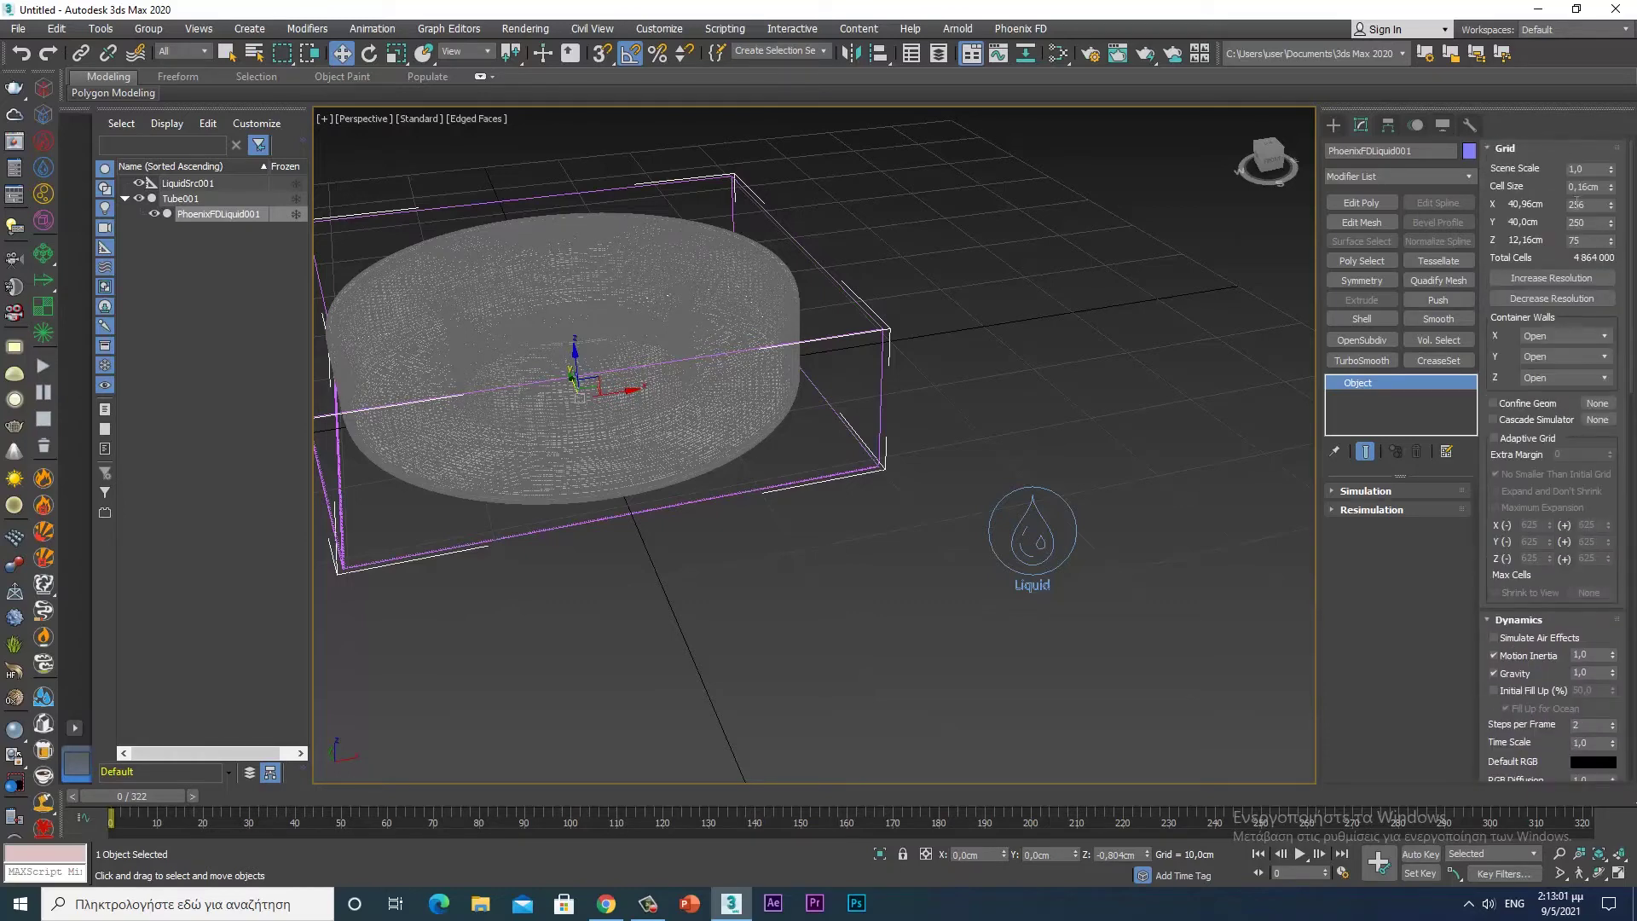
{"action": "scroll", "coordinate": [800, 528], "scroll_direction": "down", "scroll_amount": 3}
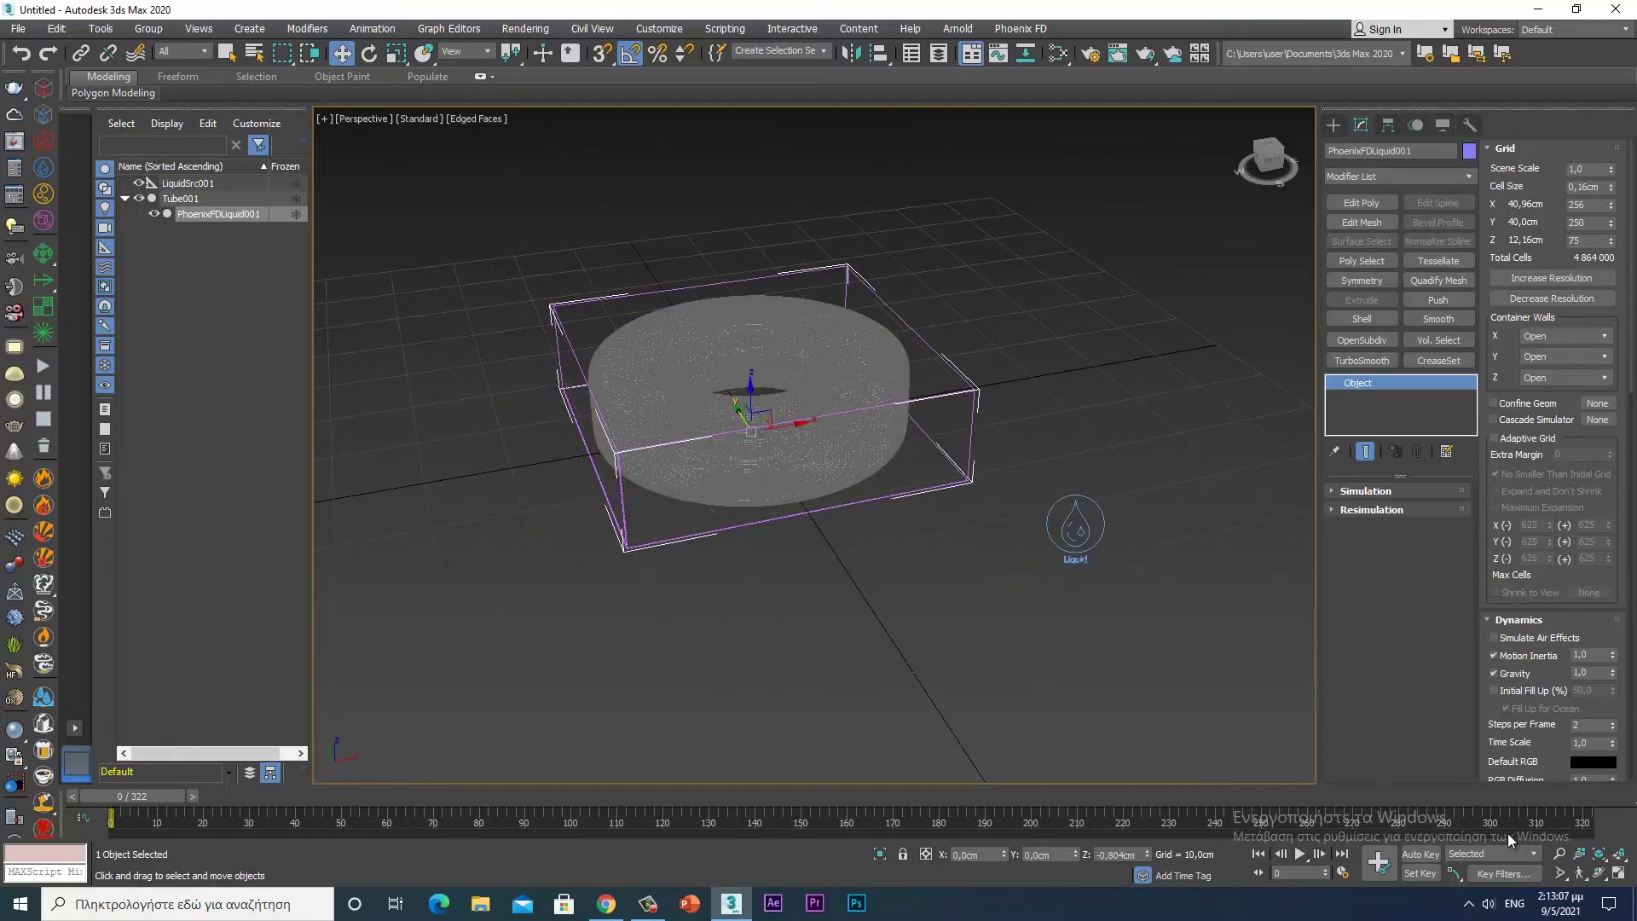
- Shorten the timeline to 300 frames and start the liquid simulation from frame 0
{"action": "mouse_move", "coordinate": [1364, 825]}
{"action": "right_mouse_down", "text": "ctrl+alt"}
{"action": "mouse_move", "coordinate": [1453, 825]}
{"action": "mouse_move", "coordinate": [1440, 826]}
{"action": "right_mouse_up", "text": "ctrl+alt"}
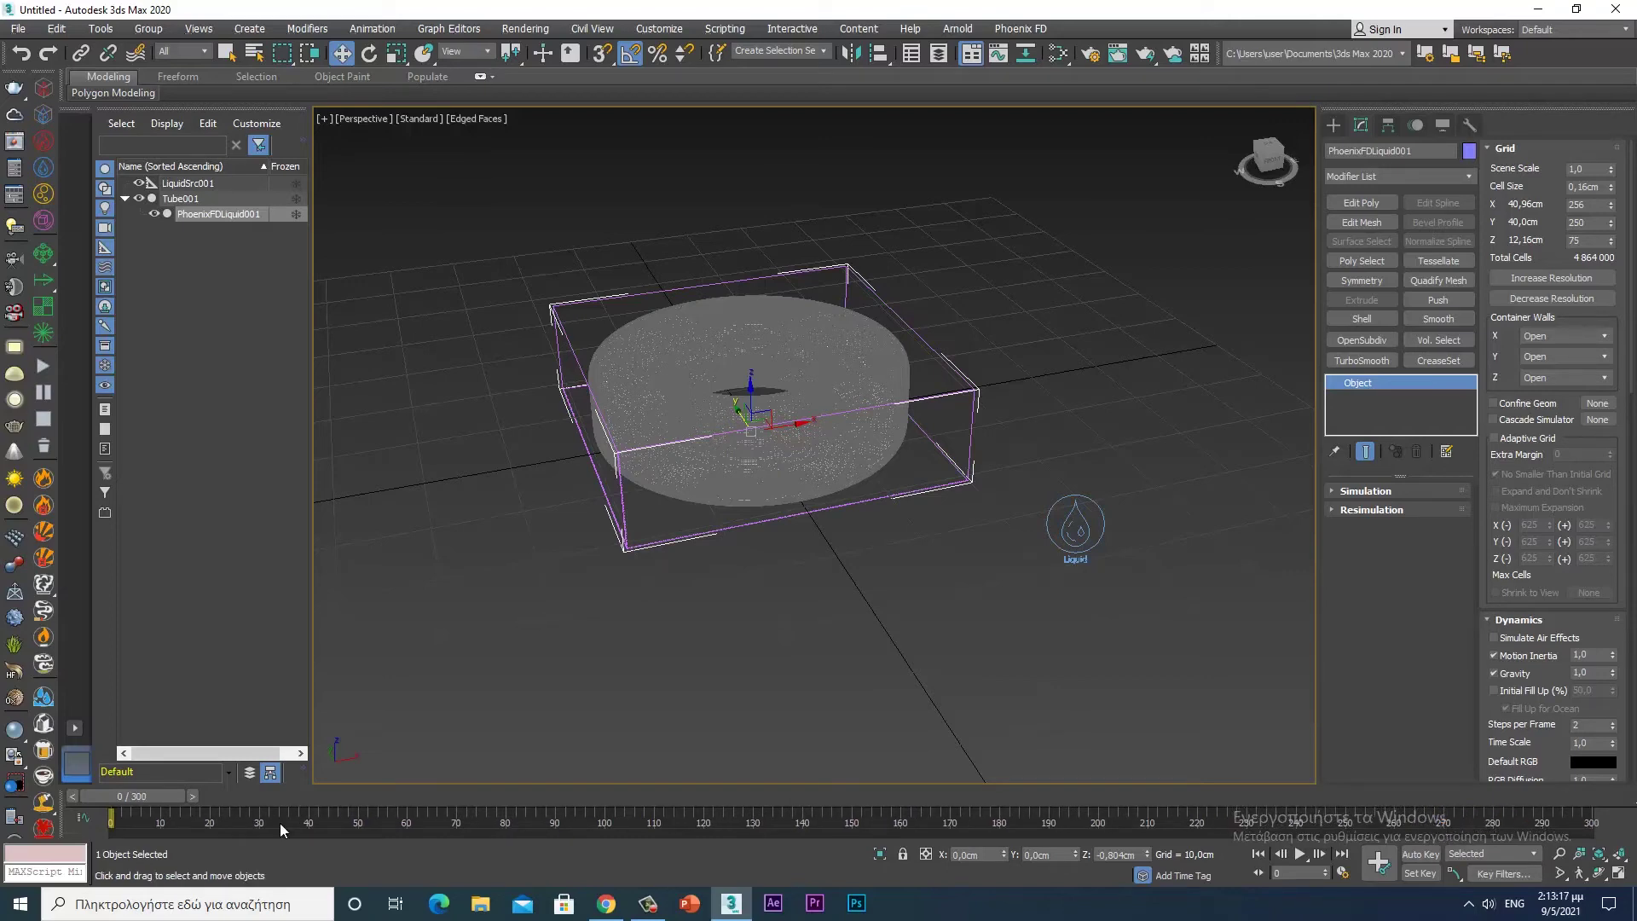
{"action": "mouse_move", "coordinate": [175, 800]}
{"action": "left_mouse_down"}
{"action": "mouse_move", "coordinate": [320, 795]}
{"action": "mouse_move", "coordinate": [96, 800]}
{"action": "left_mouse_up"}
{"action": "left_click", "coordinate": [43, 365]}
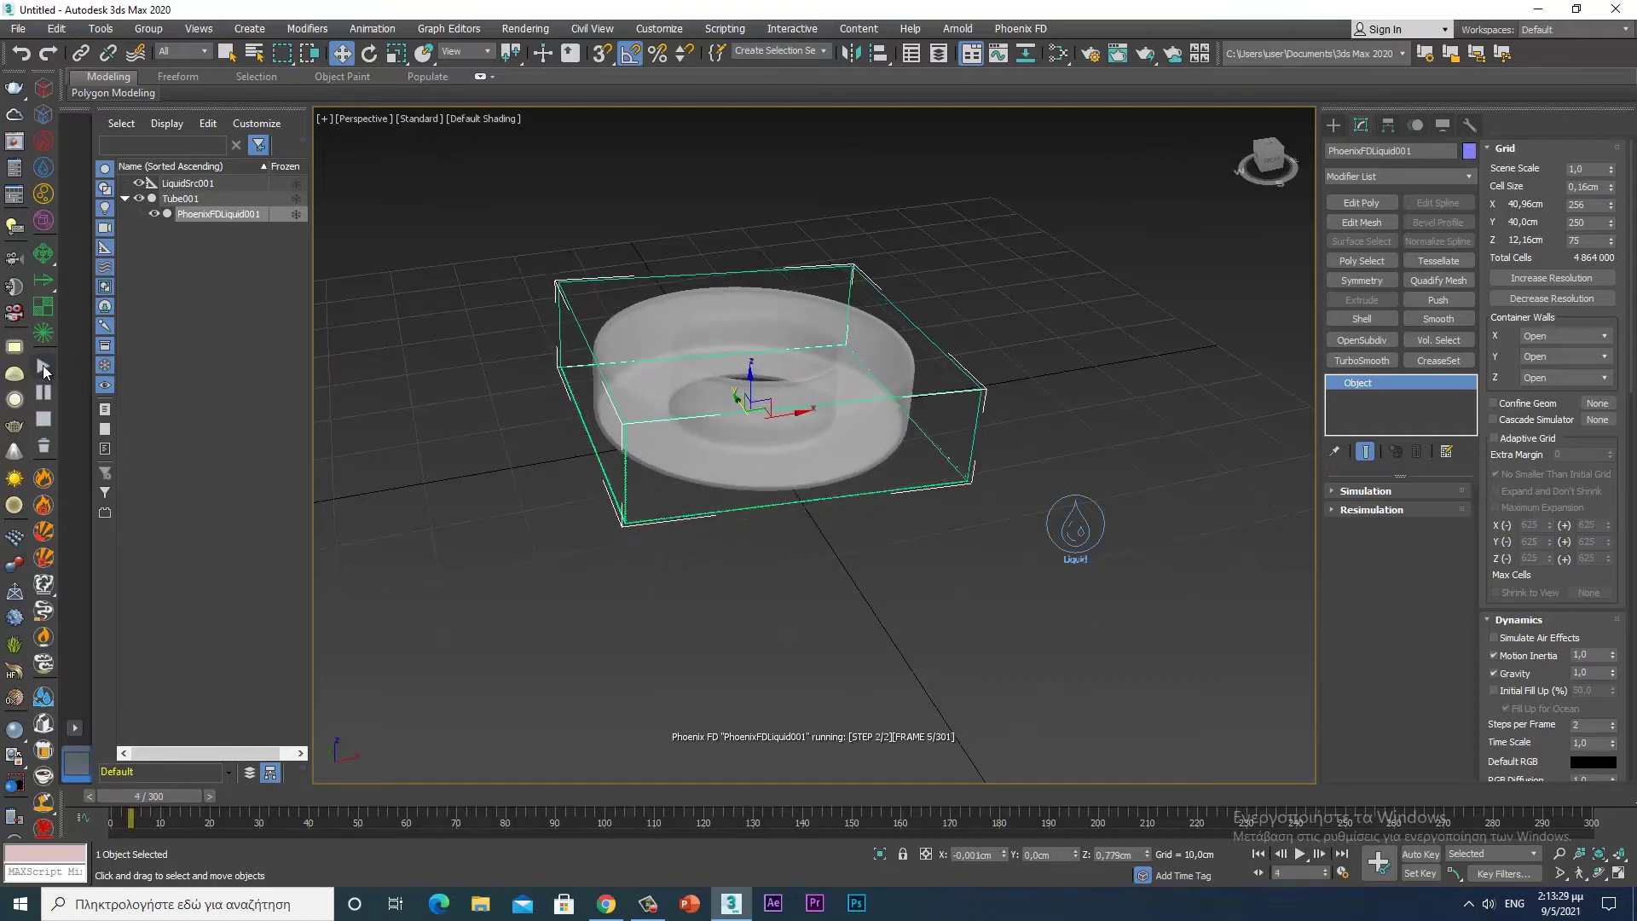
- Clear the simulation cache, make Tube001 the liquid source emitter, and restart from frame 0
{"action": "left_click", "coordinate": [41, 452]}
{"action": "left_click", "coordinate": [958, 504]}
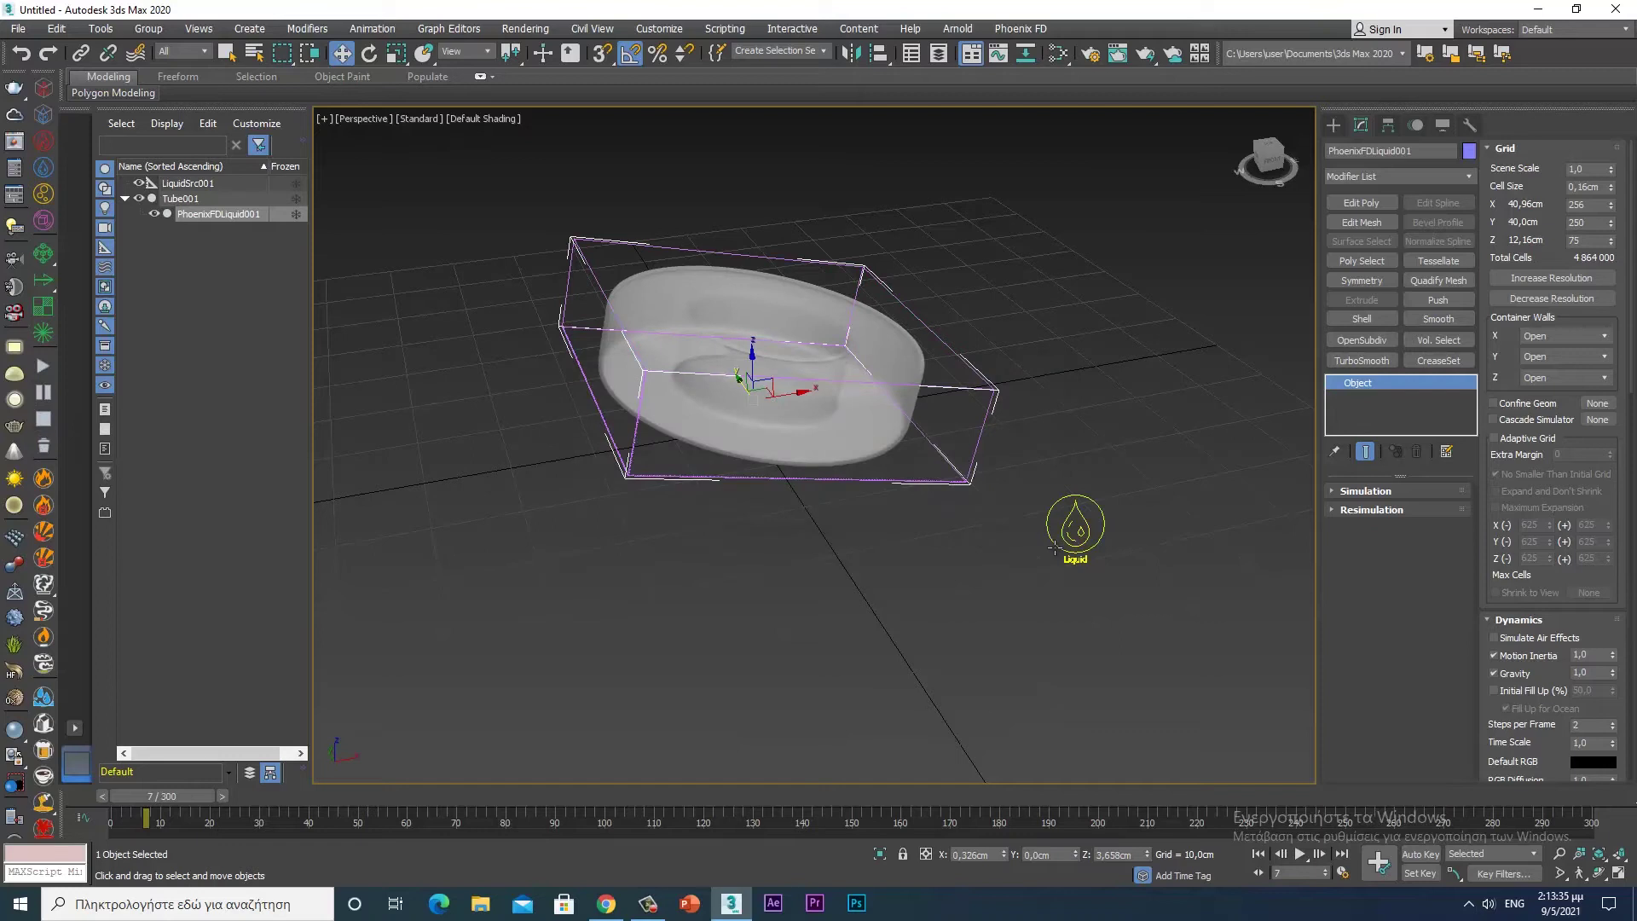
{"action": "left_click", "coordinate": [1055, 548]}
{"action": "left_click", "coordinate": [1360, 640]}
{"action": "left_click", "coordinate": [871, 409]}
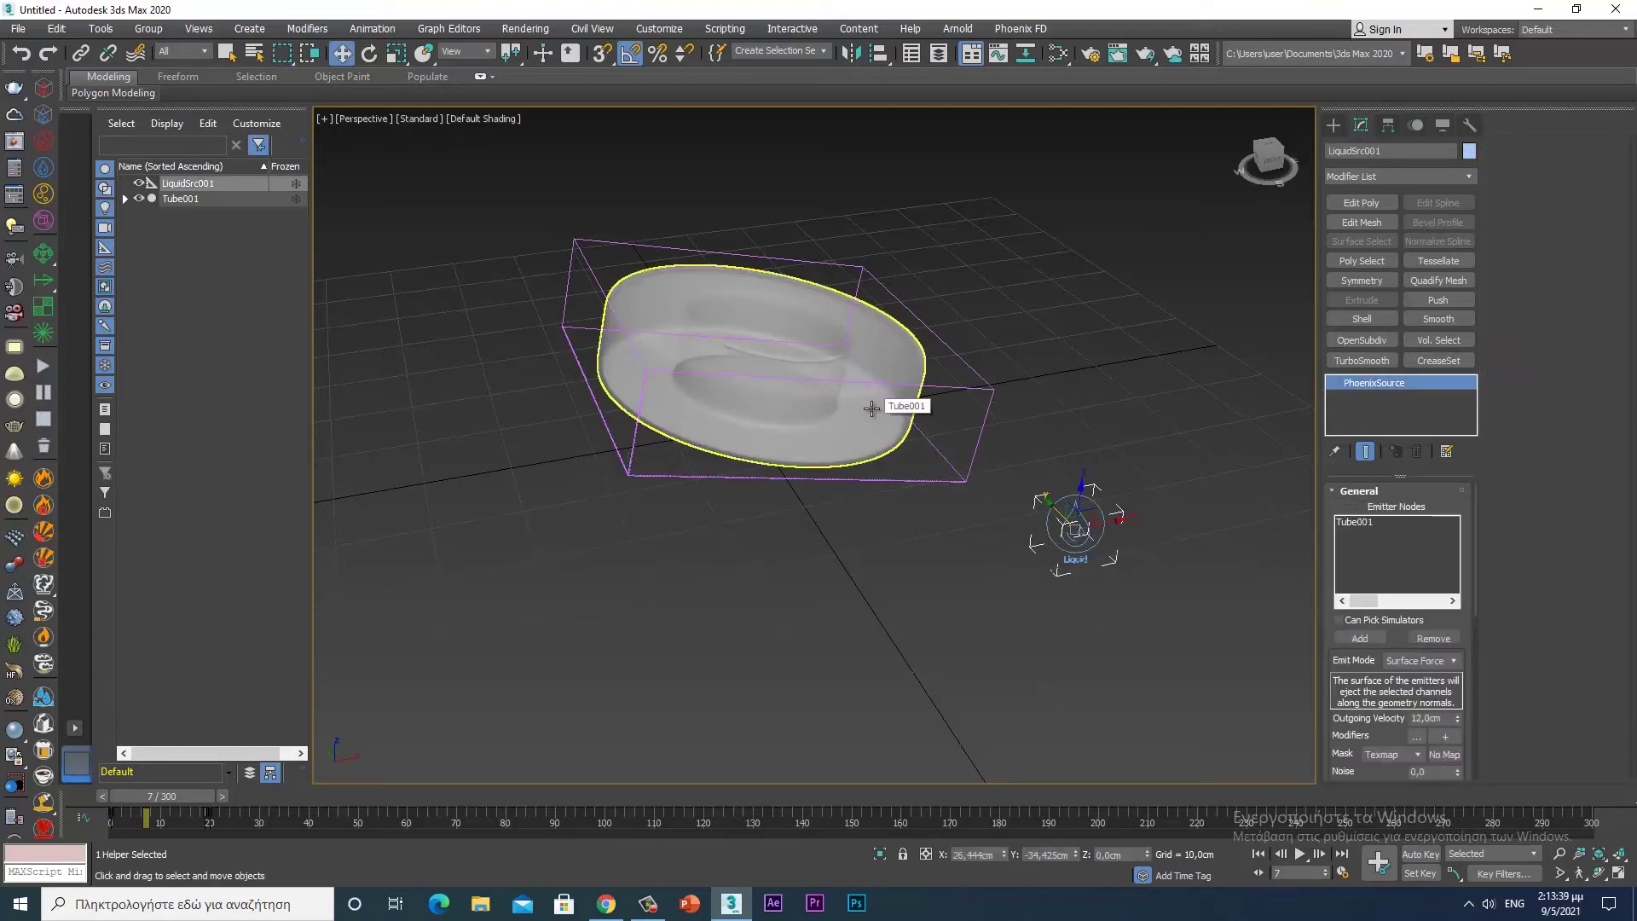
{"action": "left_click", "coordinate": [1255, 854]}
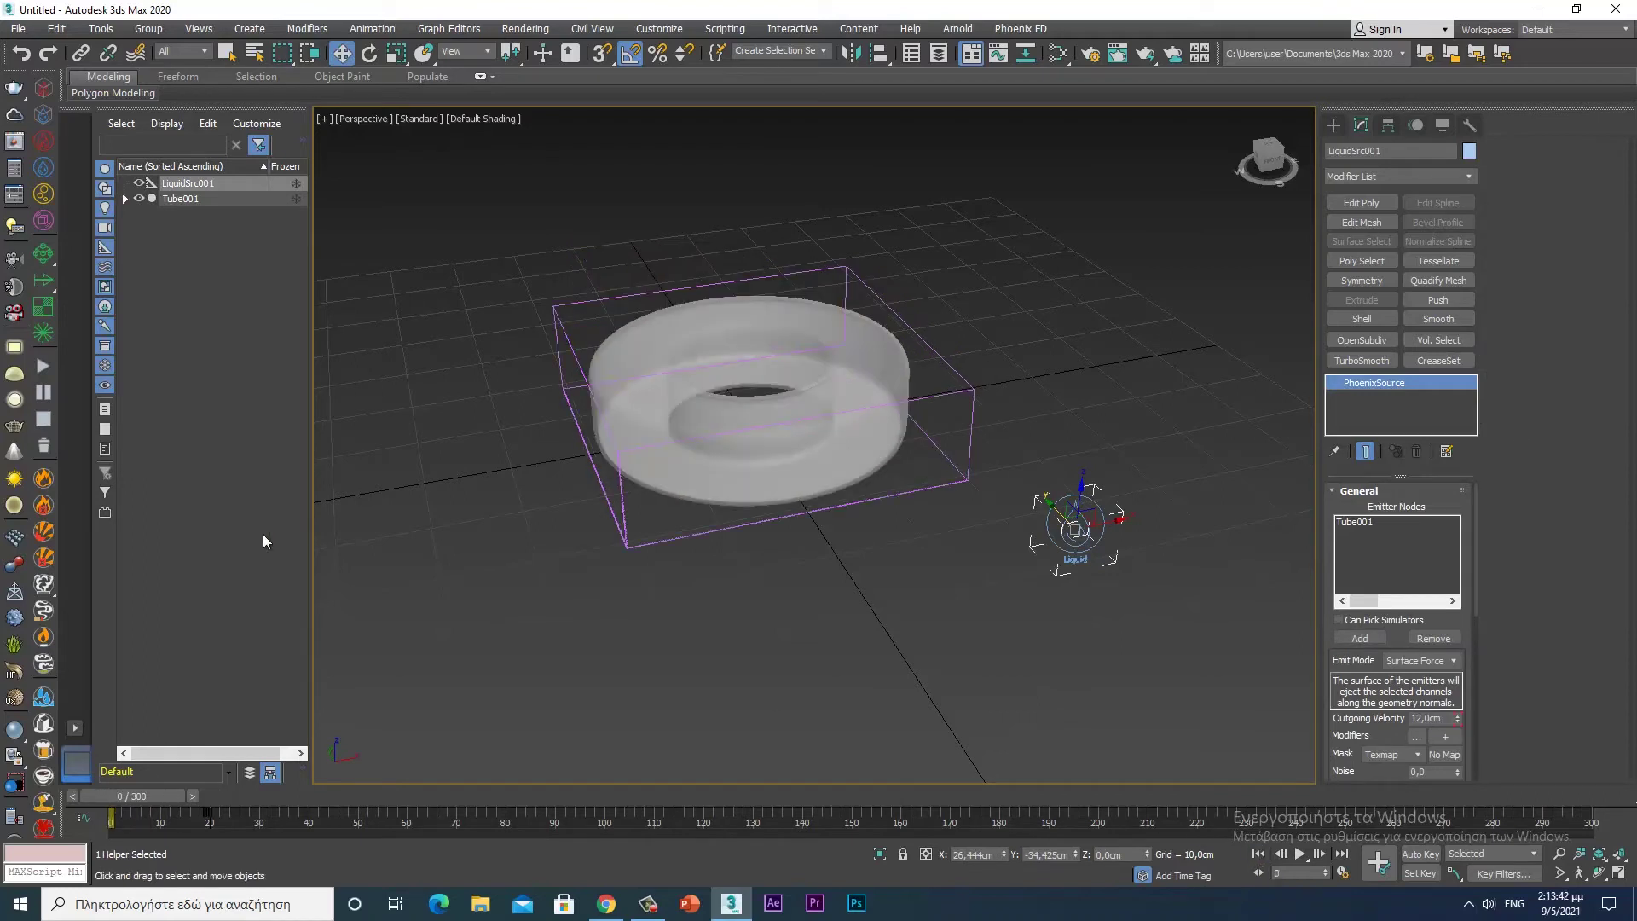
{"action": "left_click", "coordinate": [39, 364]}
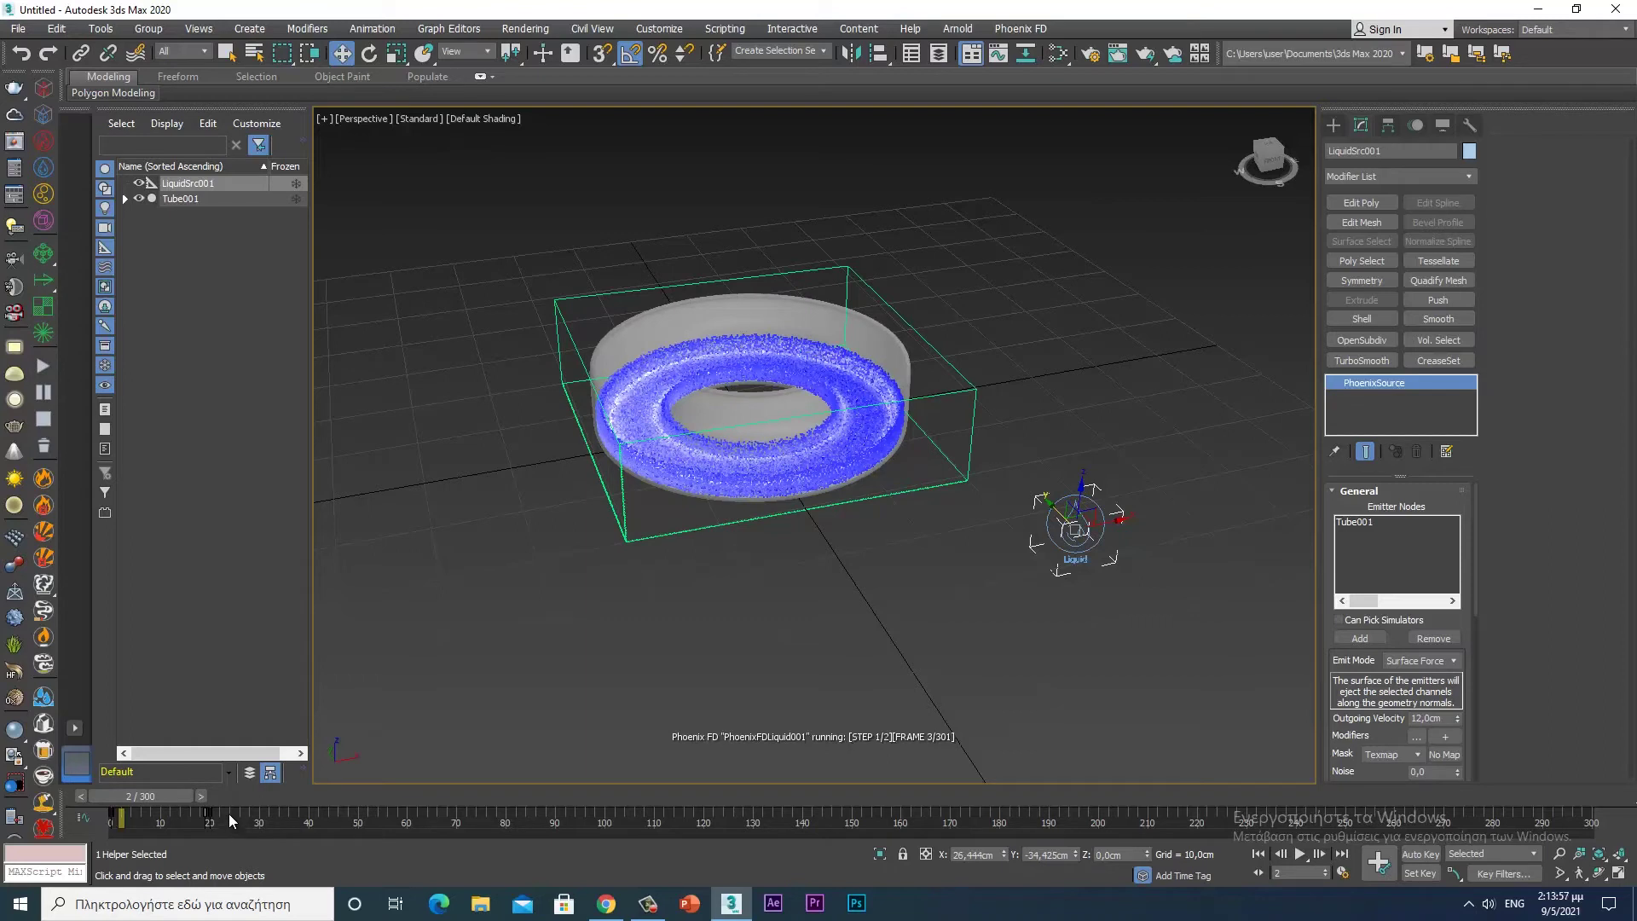
- Scrub the time slider while the liquid simulation advances to frame 10 of 301
{"action": "left_click_drag", "start_coordinate": [209, 820], "coordinate": [165, 824]}
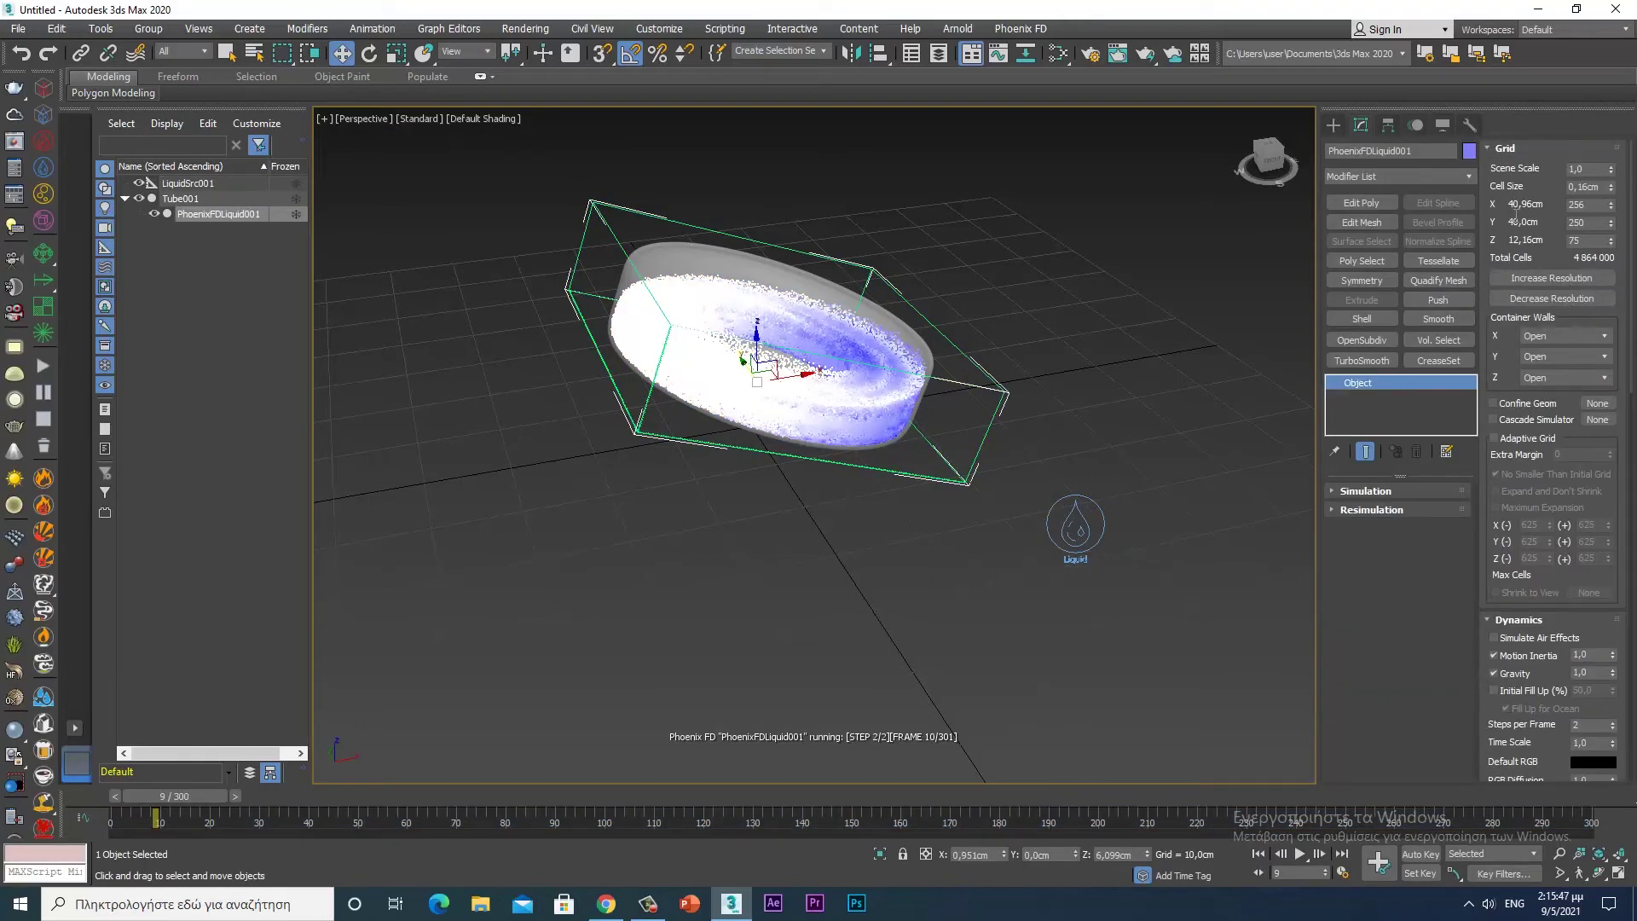
- Collapse the Grid rollout and enable Show Mesh in the Preview rollout
{"action": "left_click", "coordinate": [1489, 147]}
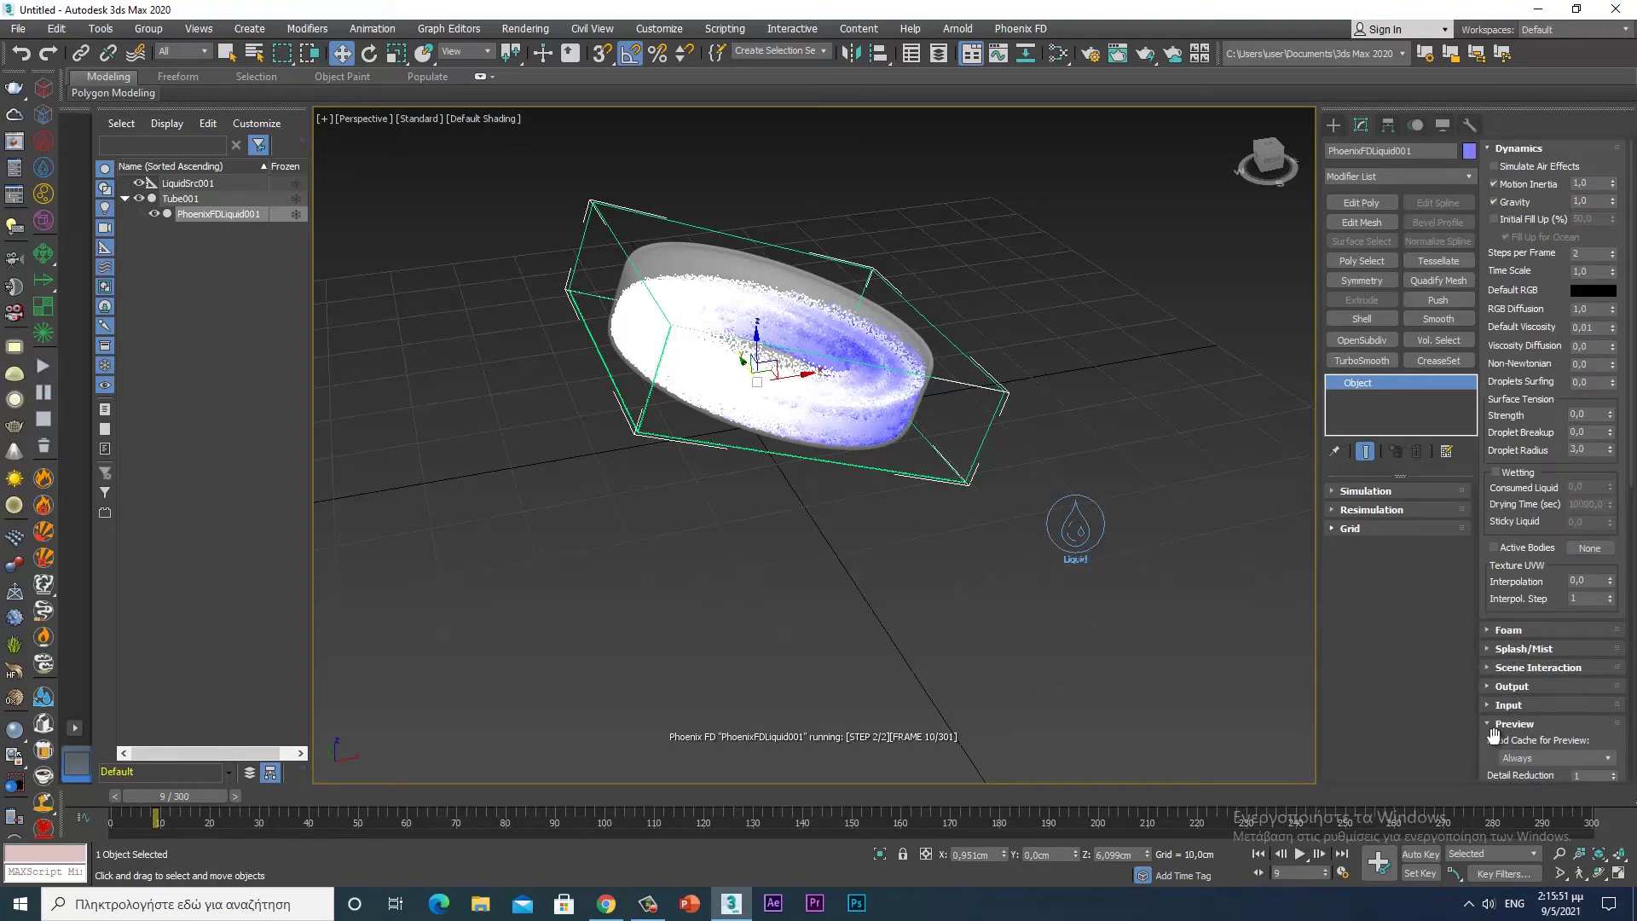
{"action": "scroll", "coordinate": [1510, 682], "scroll_direction": "down", "scroll_amount": 5}
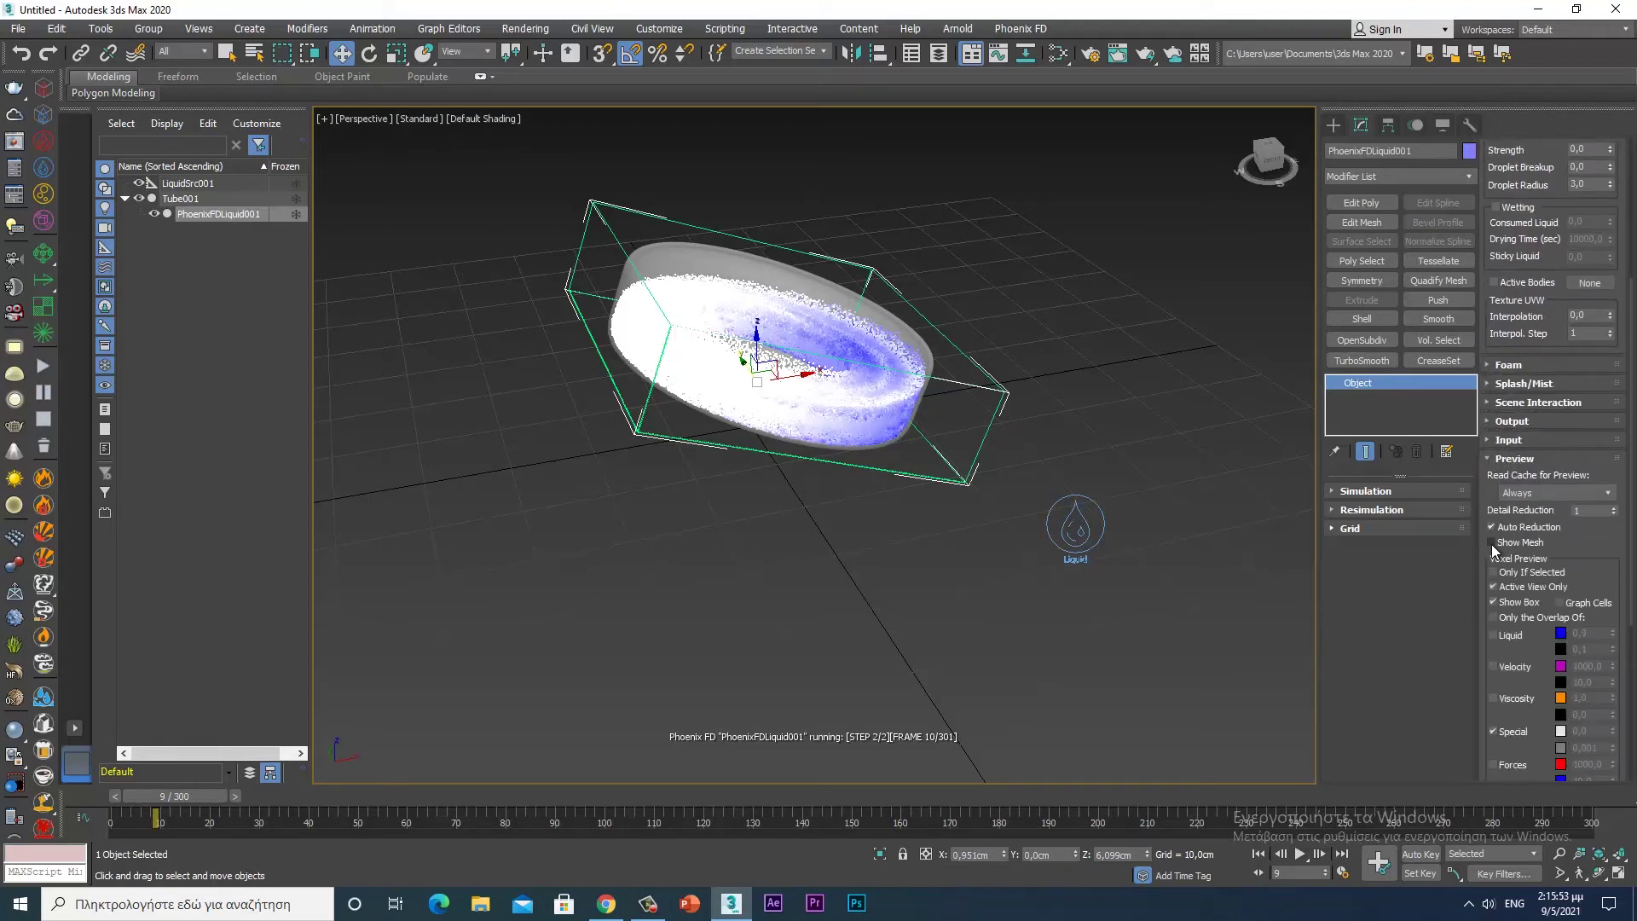
{"action": "left_click", "coordinate": [1491, 544]}
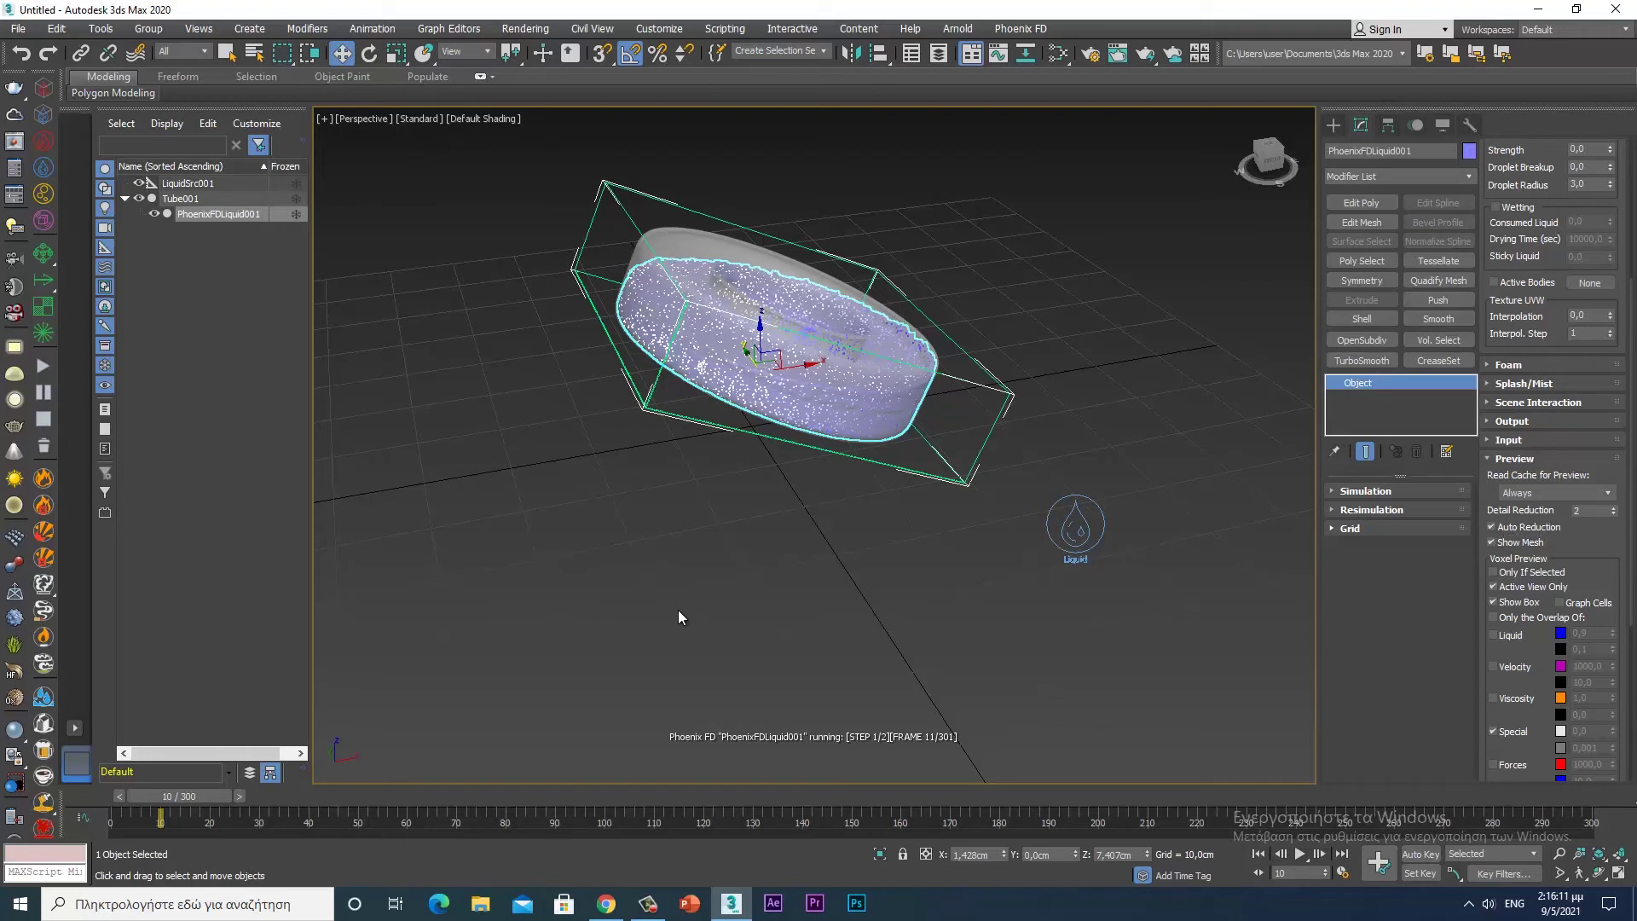
- Deselect PhoenixFDLiquid001 by clicking empty viewport space
{"action": "left_click", "coordinate": [679, 611]}
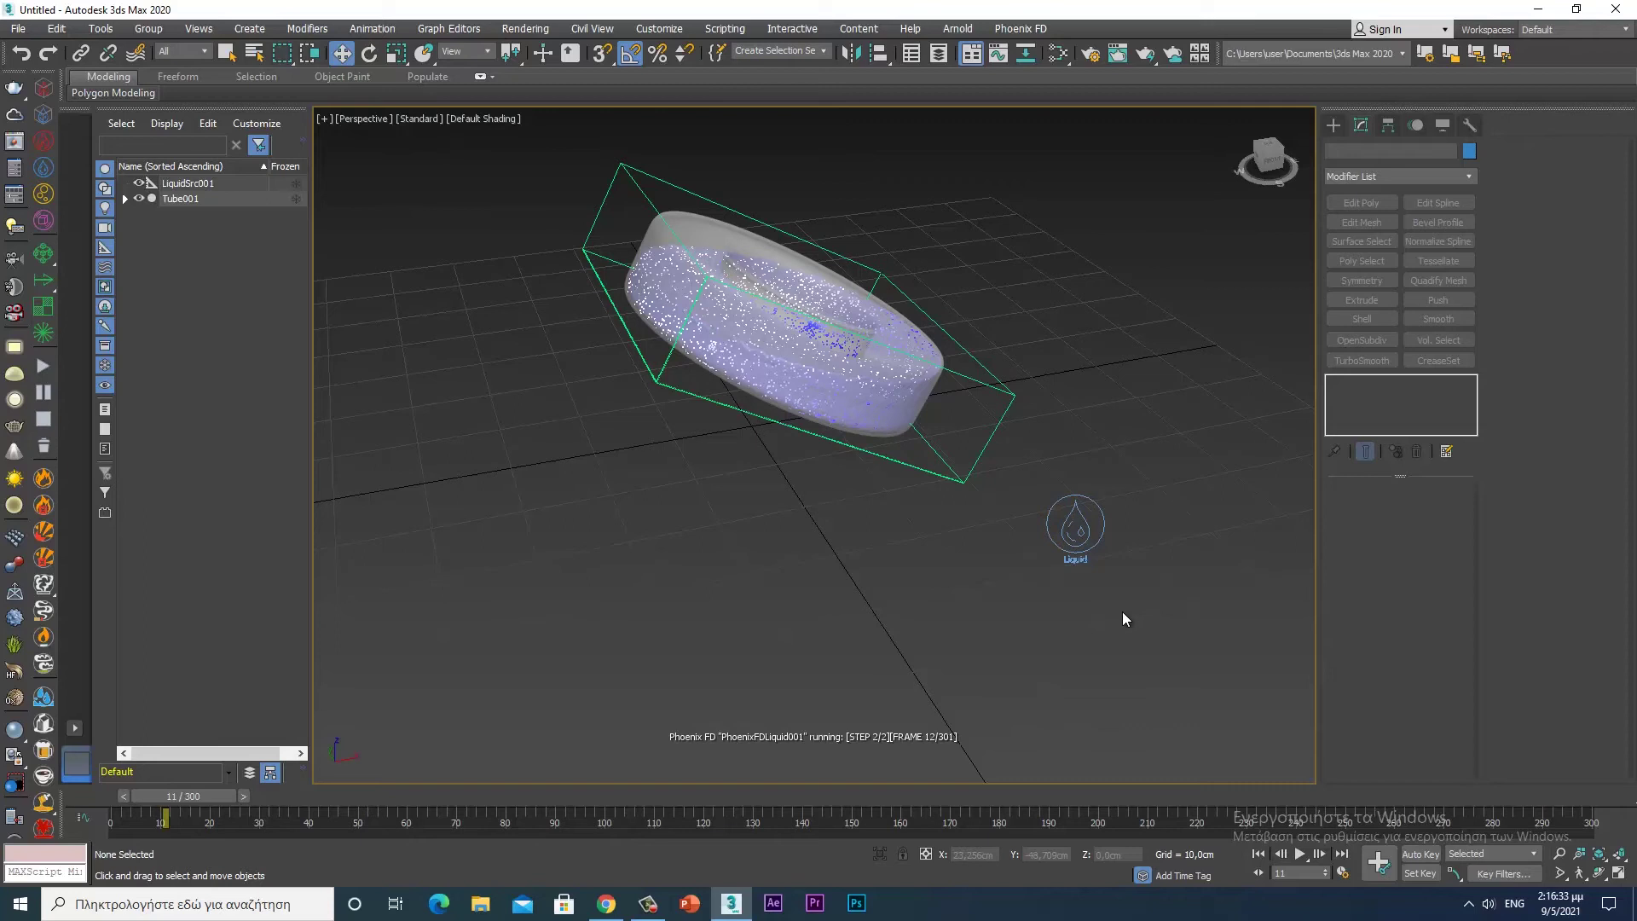
- Orbit and pan the Perspective view to inspect the liquid-filled tube from above
{"action": "scroll", "coordinate": [834, 484], "scroll_direction": "up", "scroll_amount": 4}
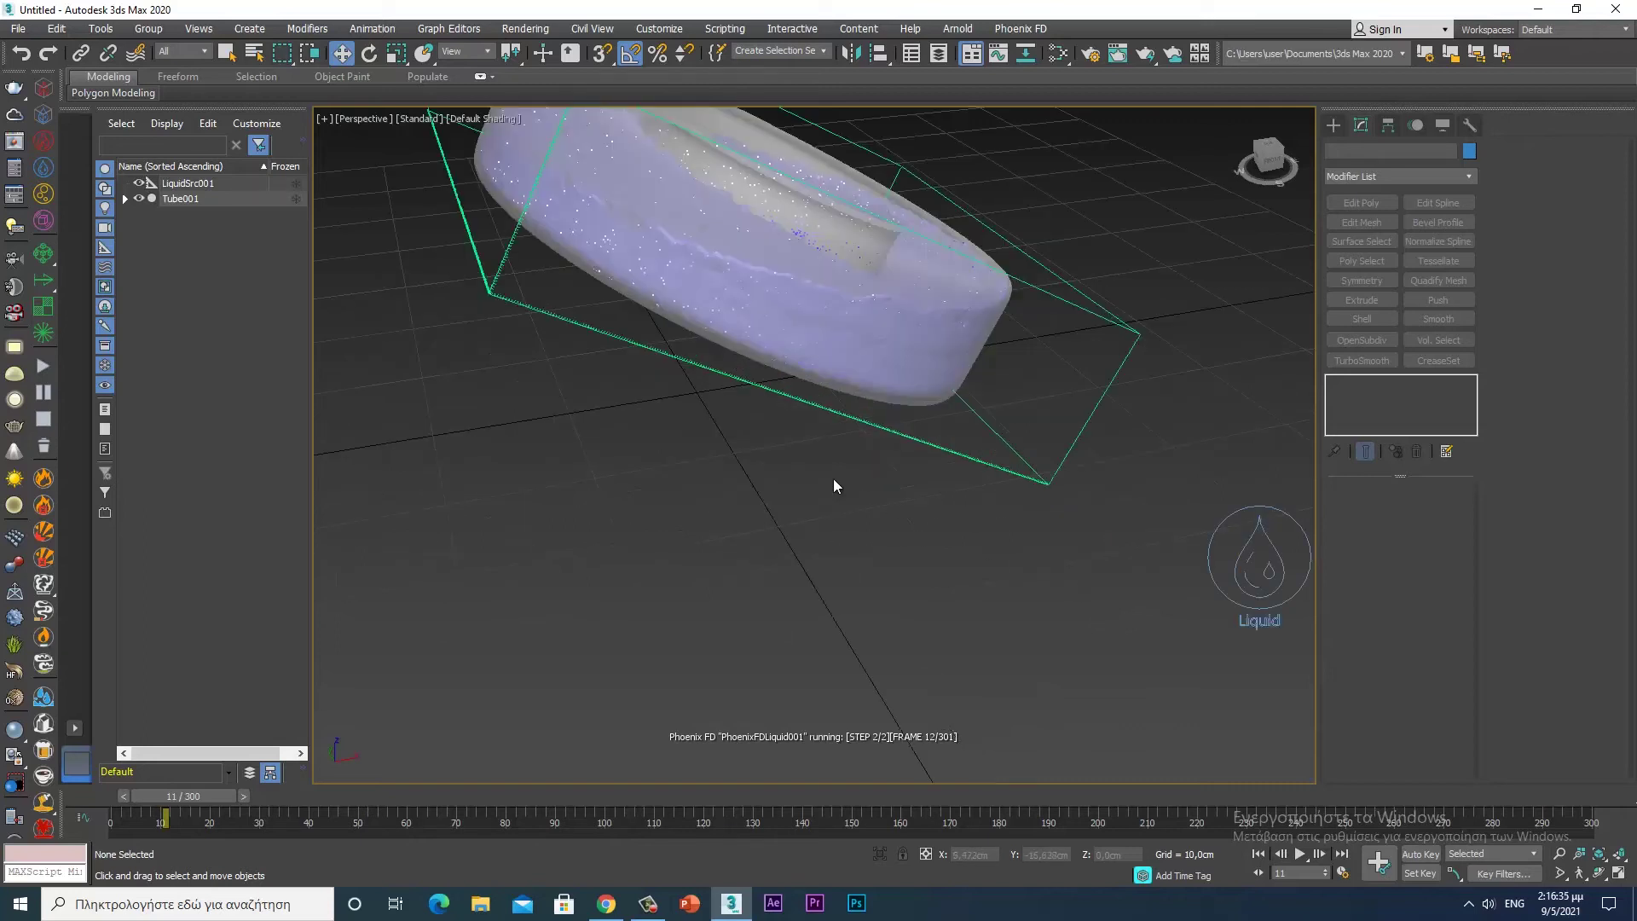
{"action": "middle_click_drag", "start_coordinate": [829, 484], "coordinate": [857, 569], "text": "alt"}
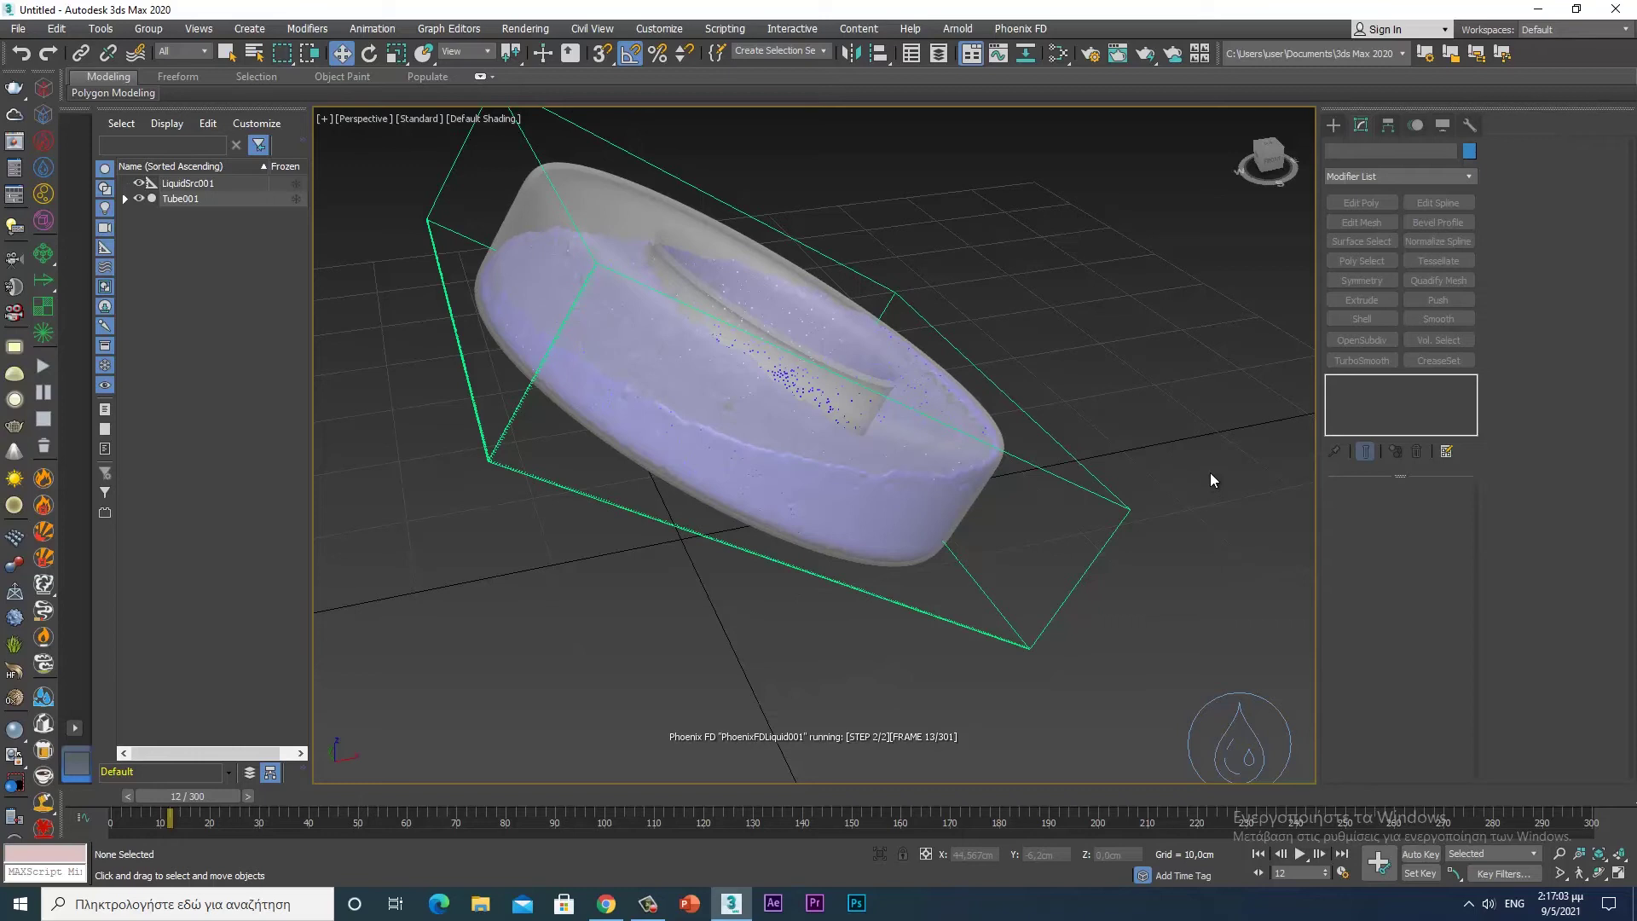
{"action": "scroll", "coordinate": [1194, 495], "scroll_direction": "down", "scroll_amount": 3}
{"action": "middle_click_drag", "start_coordinate": [1105, 635], "coordinate": [938, 640]}
{"action": "scroll", "coordinate": [1045, 538], "scroll_direction": "up", "scroll_amount": 4}
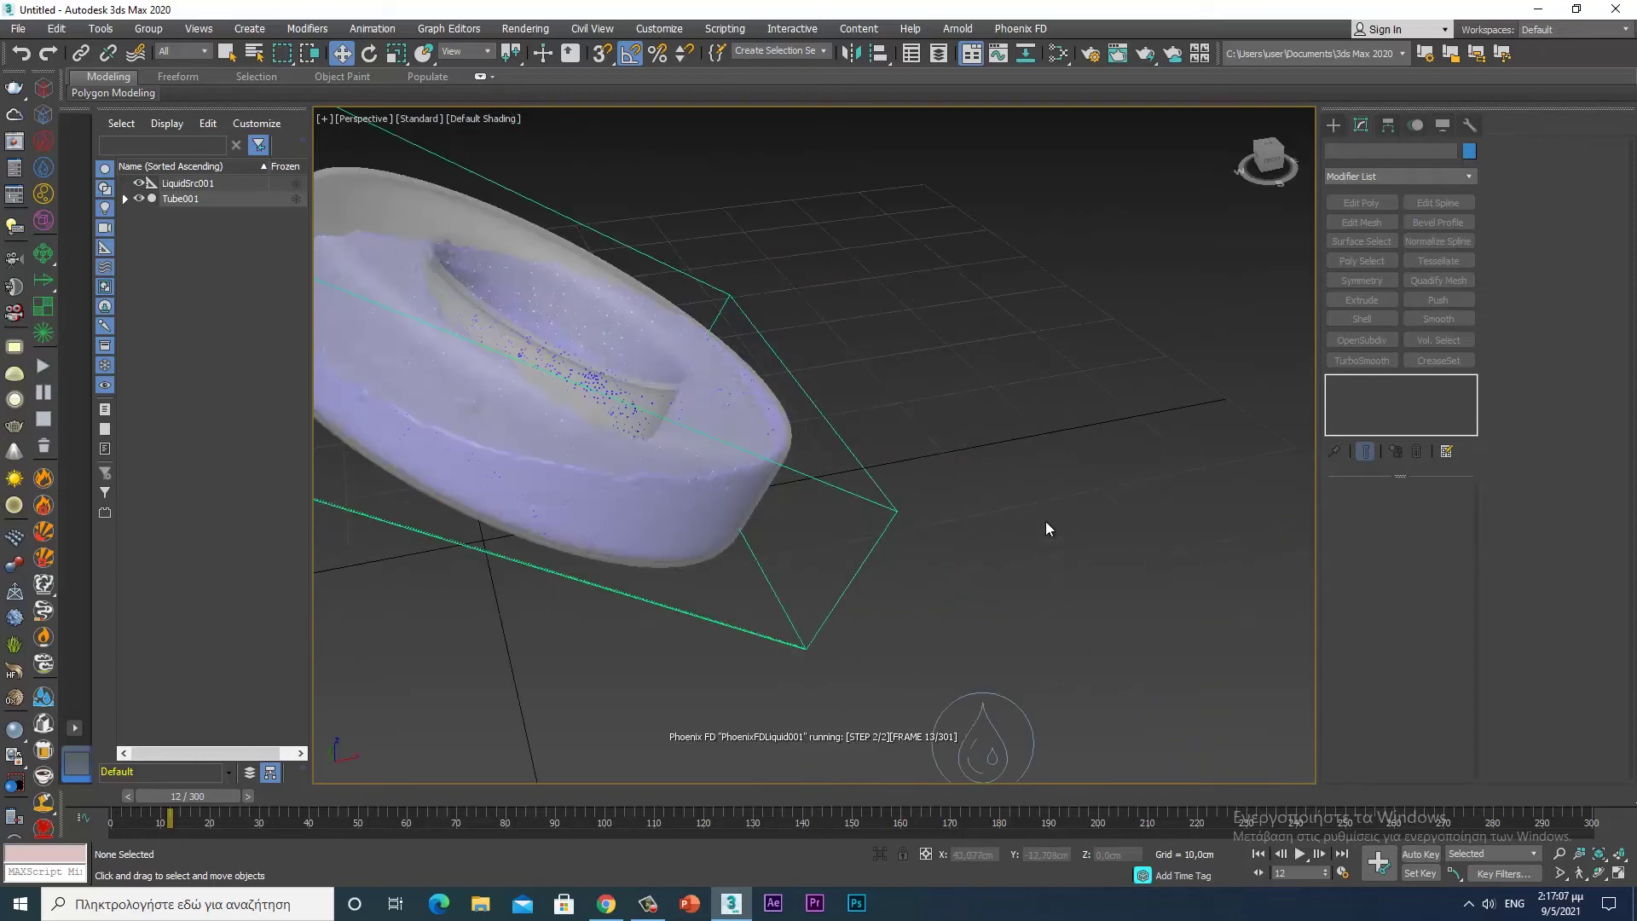
{"action": "scroll", "coordinate": [1047, 521], "scroll_direction": "down", "scroll_amount": 3}
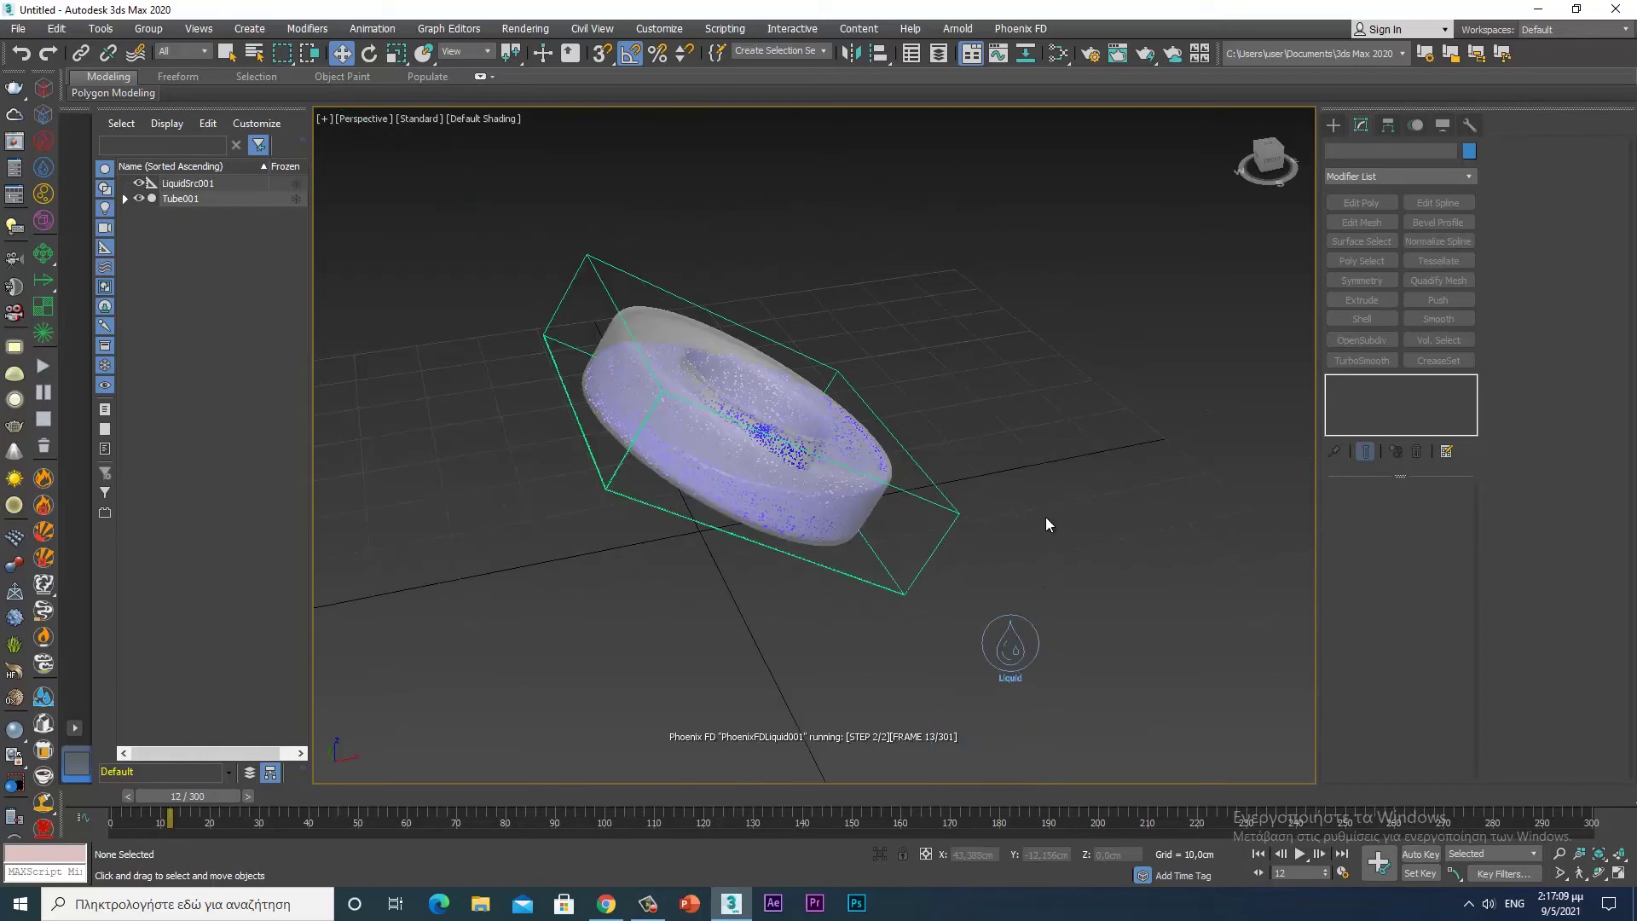
{"action": "scroll", "coordinate": [1046, 517], "scroll_direction": "up", "scroll_amount": 4}
{"action": "mouse_move", "coordinate": [1020, 523]}
{"action": "middle_mouse_down"}
{"action": "mouse_move", "coordinate": [1072, 487]}
{"action": "mouse_move", "coordinate": [1114, 495]}
{"action": "middle_mouse_up"}
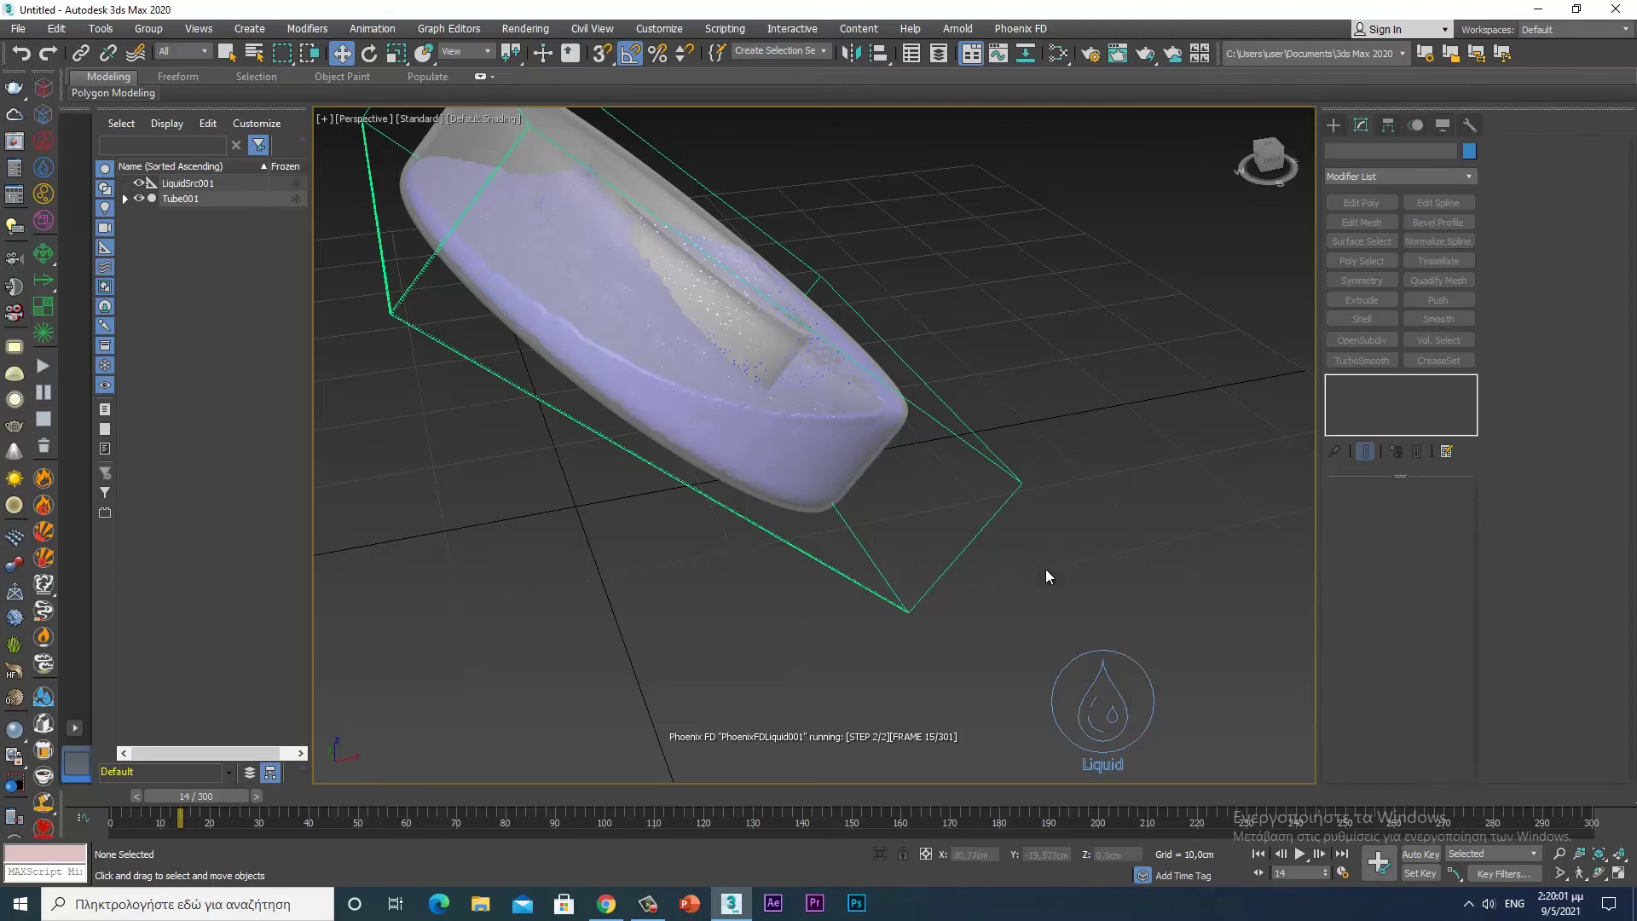
- Orbit around the torus to view the settling liquid from tilted angles
{"action": "mouse_move", "coordinate": [1011, 575]}
{"action": "middle_mouse_down", "text": "alt"}
{"action": "mouse_move", "coordinate": [898, 584]}
{"action": "mouse_move", "coordinate": [841, 611]}
{"action": "mouse_move", "coordinate": [913, 508]}
{"action": "mouse_move", "coordinate": [953, 591]}
{"action": "mouse_move", "coordinate": [1007, 535]}
{"action": "mouse_move", "coordinate": [959, 577]}
{"action": "middle_mouse_up", "text": "alt"}
{"action": "scroll", "coordinate": [943, 566], "scroll_direction": "down", "scroll_amount": 3}
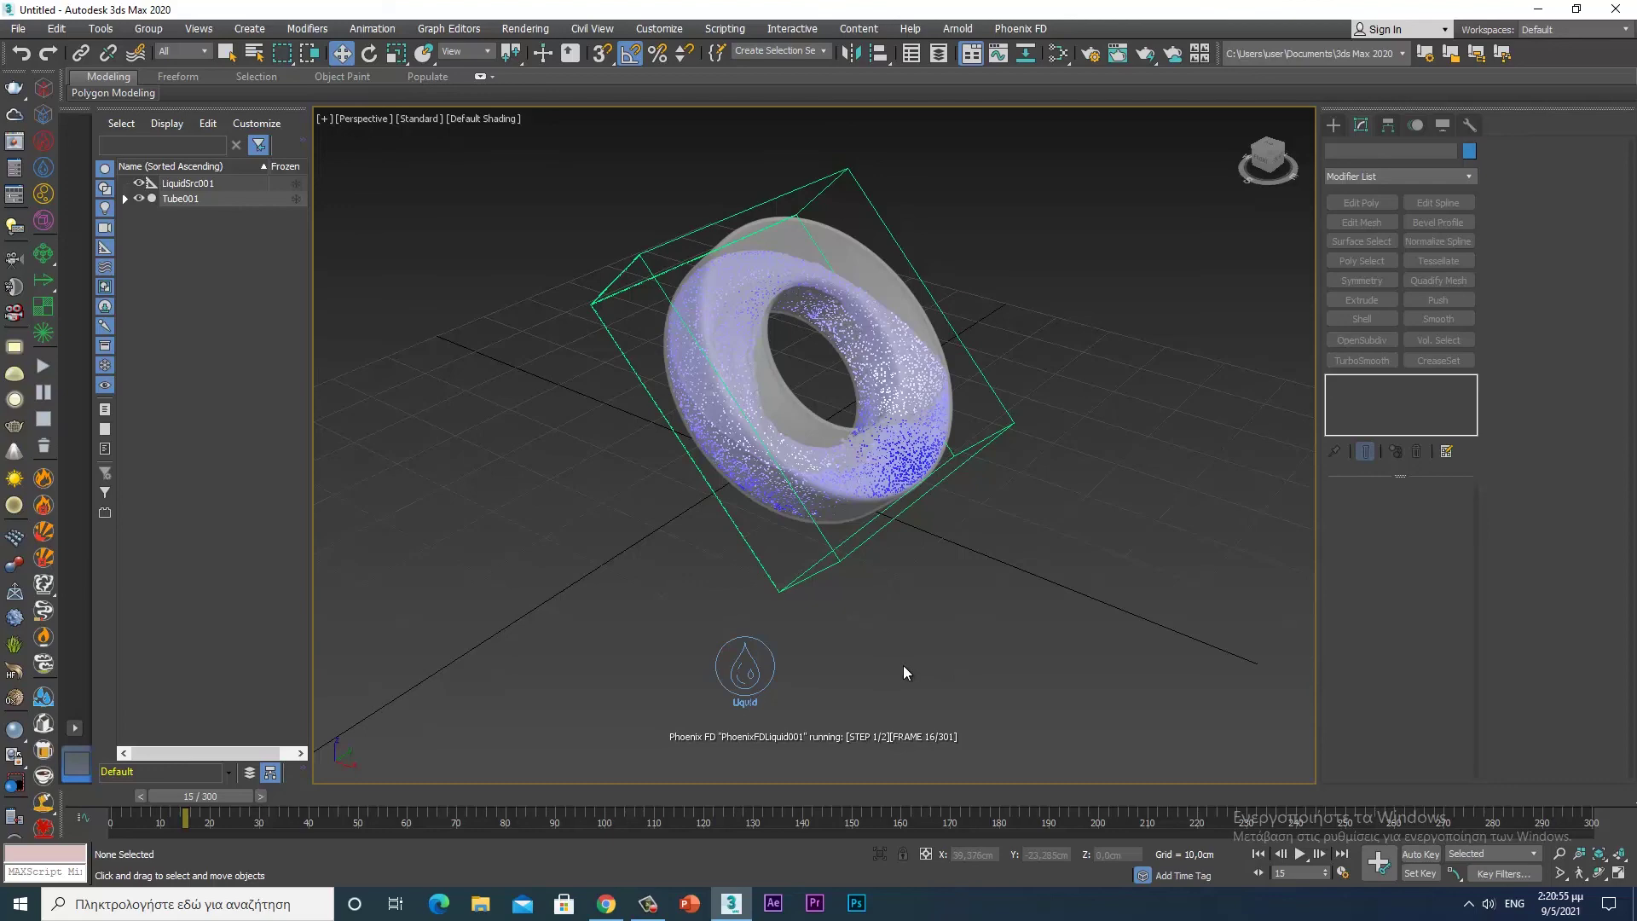
{"action": "mouse_move", "coordinate": [955, 578]}
{"action": "middle_mouse_down", "text": "alt"}
{"action": "mouse_move", "coordinate": [1065, 505]}
{"action": "mouse_move", "coordinate": [1037, 547]}
{"action": "mouse_move", "coordinate": [927, 612]}
{"action": "mouse_move", "coordinate": [873, 618]}
{"action": "mouse_move", "coordinate": [863, 589]}
{"action": "middle_mouse_up", "text": "alt"}
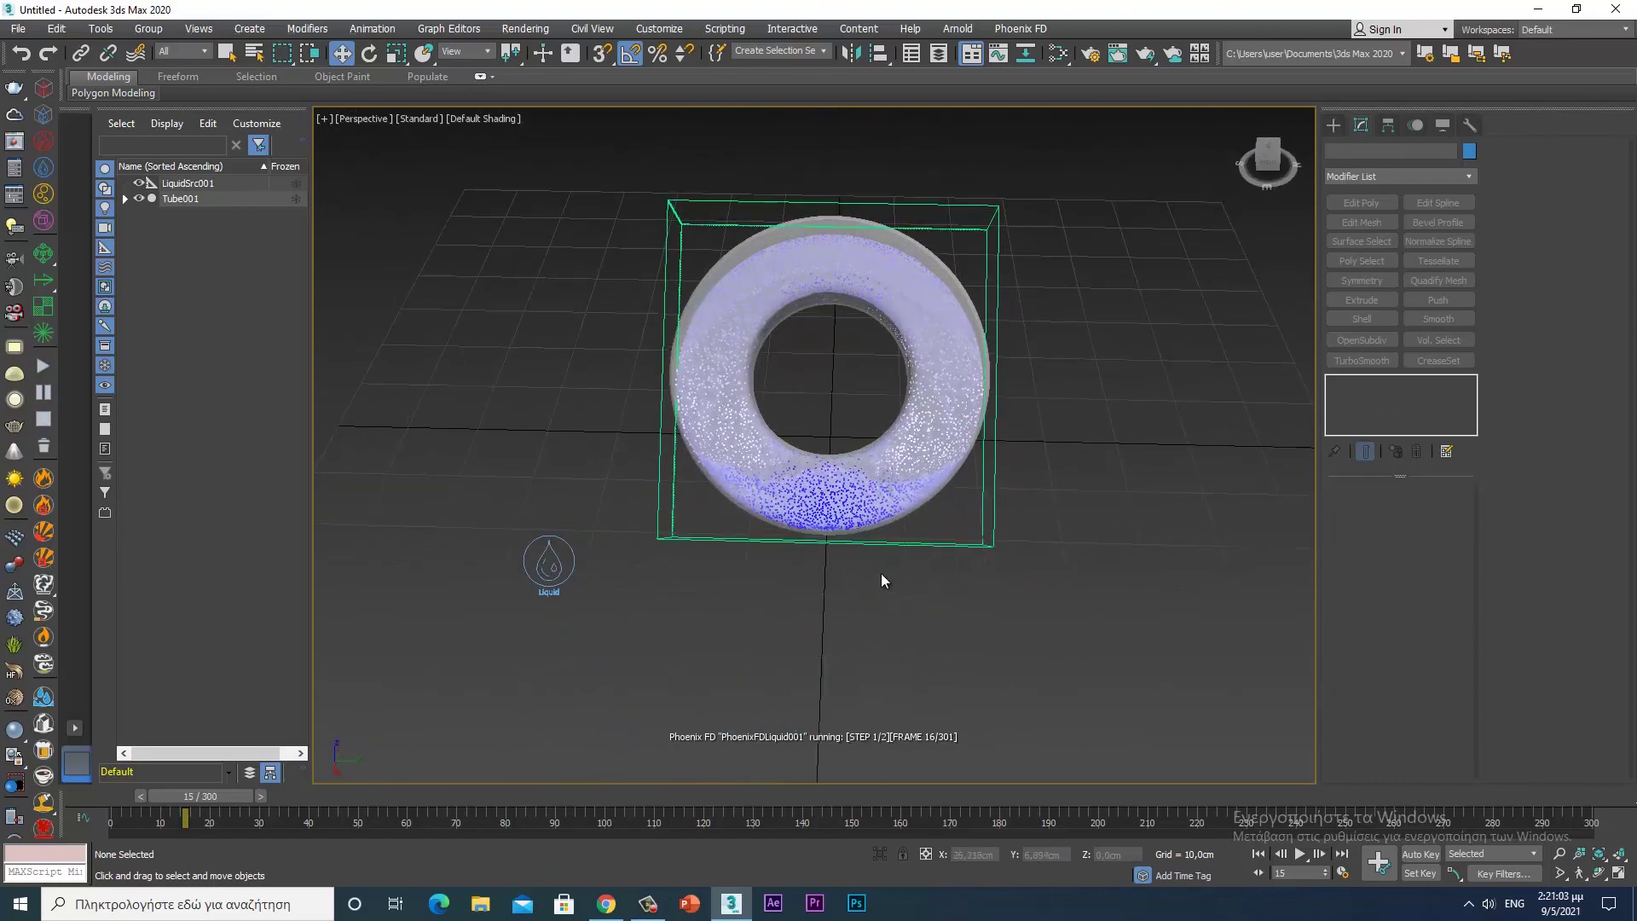
{"action": "scroll", "coordinate": [888, 564], "scroll_direction": "up", "scroll_amount": 3}
{"action": "scroll", "coordinate": [892, 556], "scroll_direction": "up", "scroll_amount": 1}
{"action": "middle_click_drag", "start_coordinate": [913, 564], "coordinate": [1006, 541], "text": "alt"}
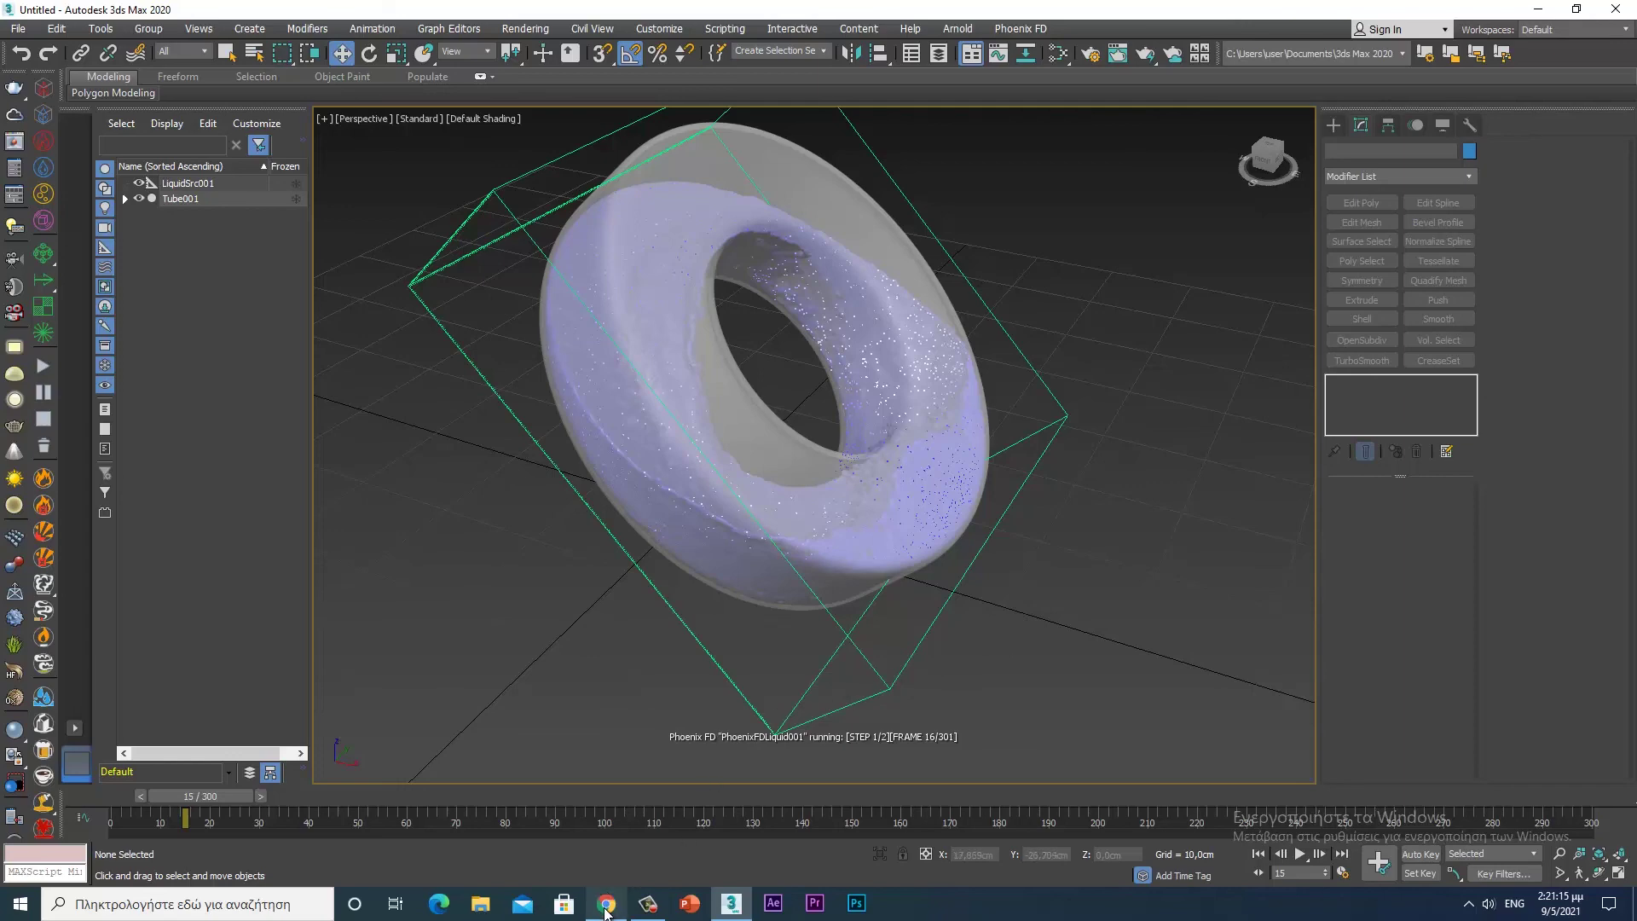
{"action": "left_click", "coordinate": [648, 903]}
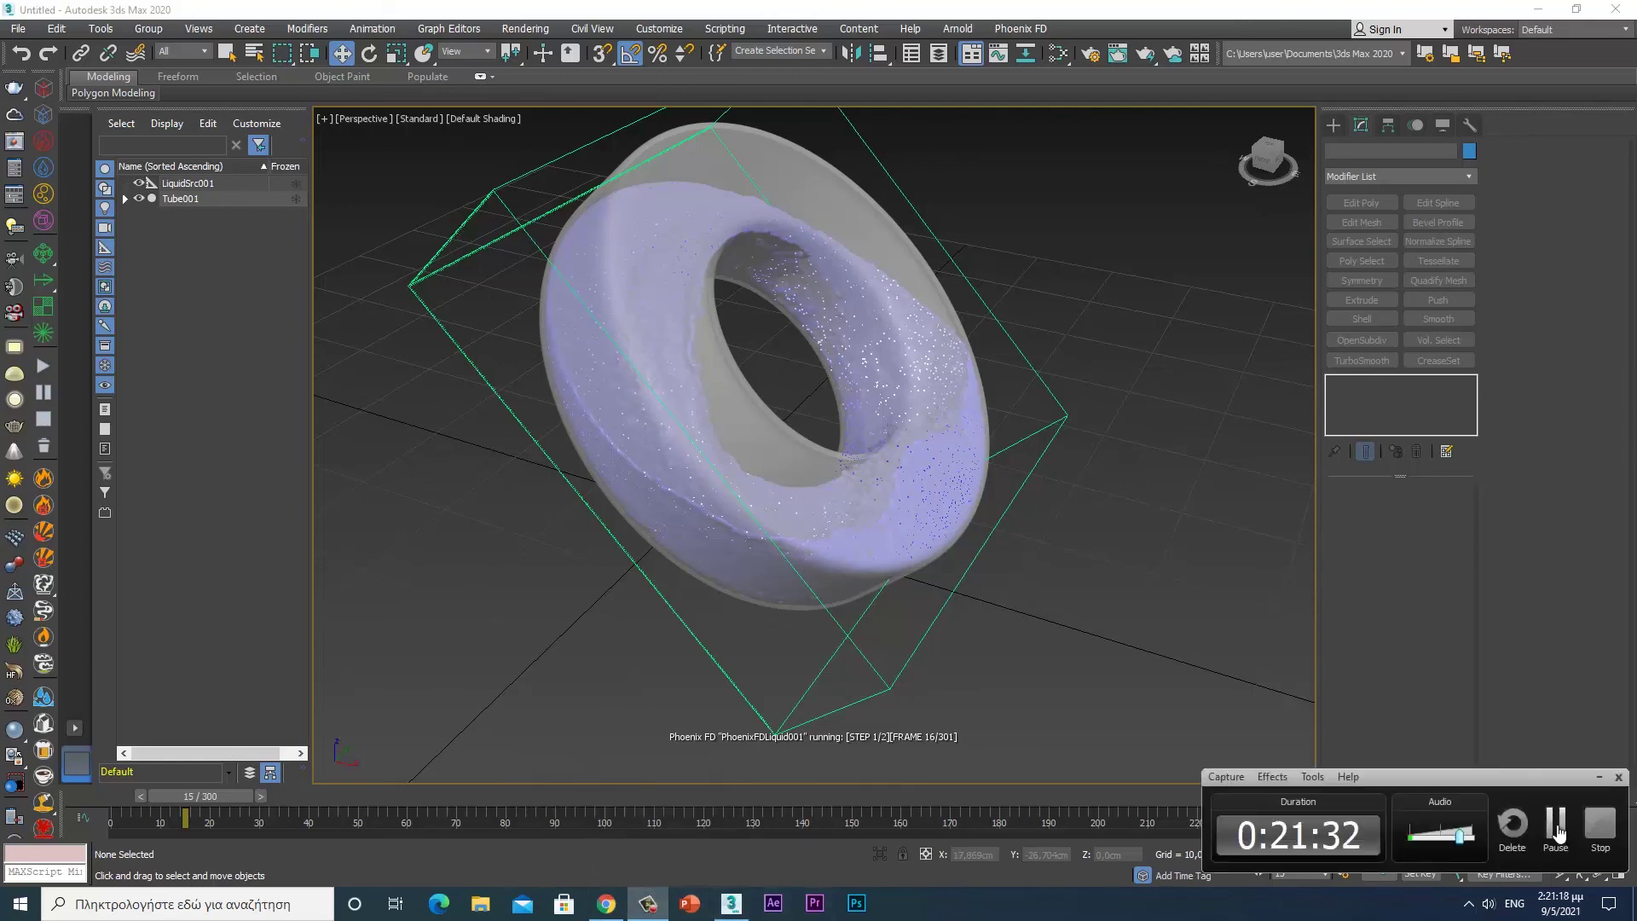
- Return to frame 0, maximize the PhysCamera viewport, and move the render window aside
{"action": "left_click", "coordinate": [1557, 826]}
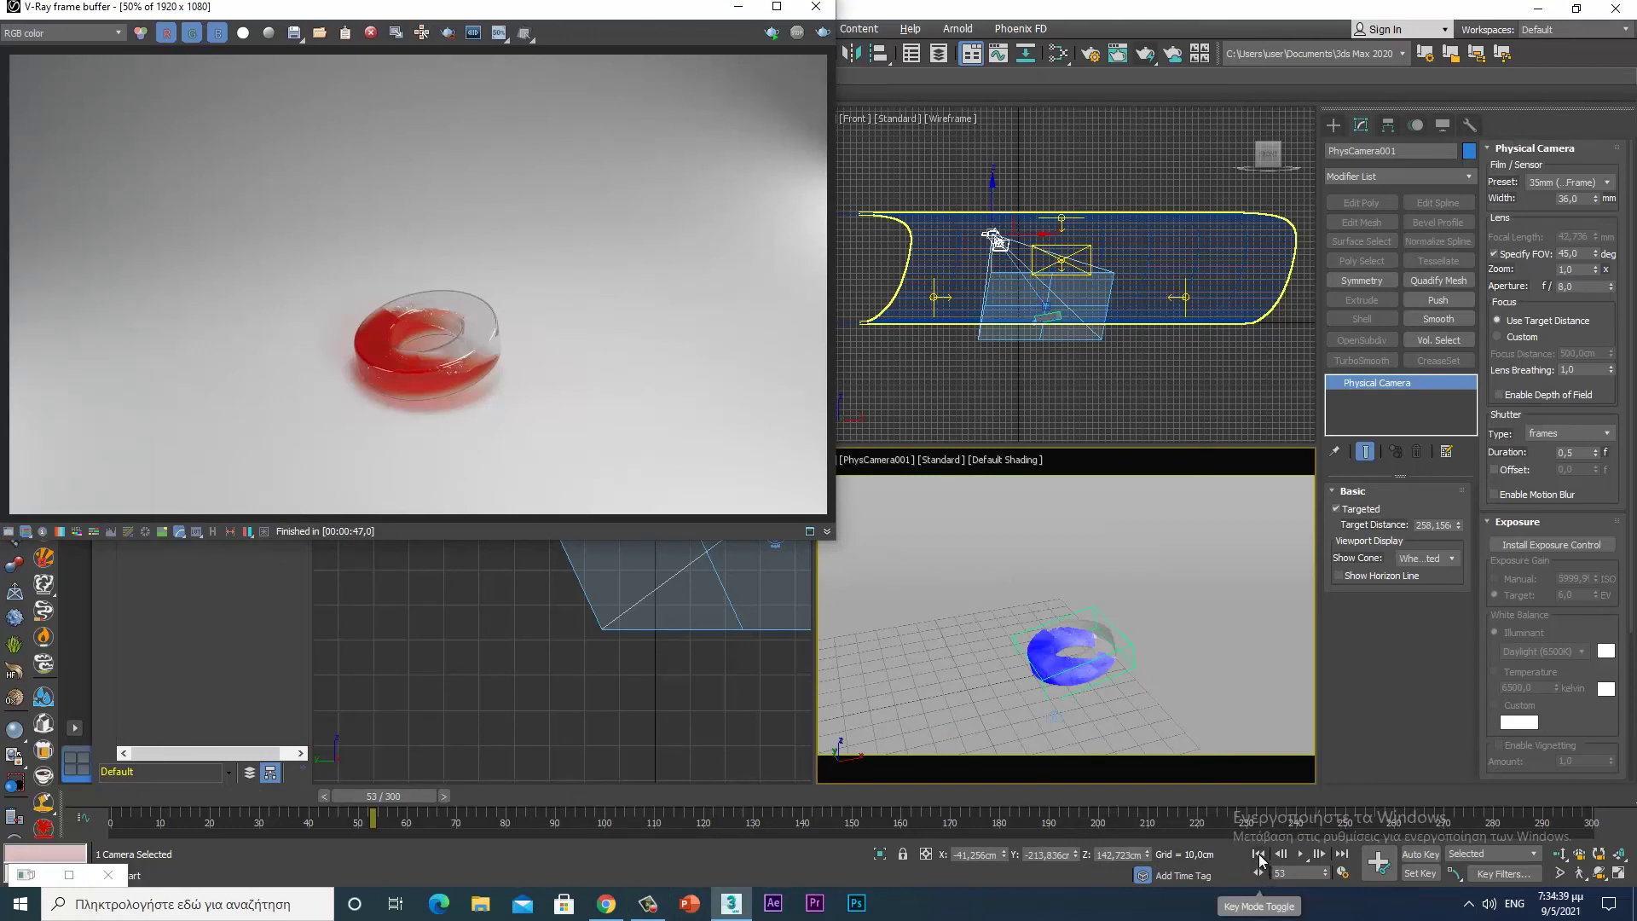
{"action": "left_click", "coordinate": [1259, 853]}
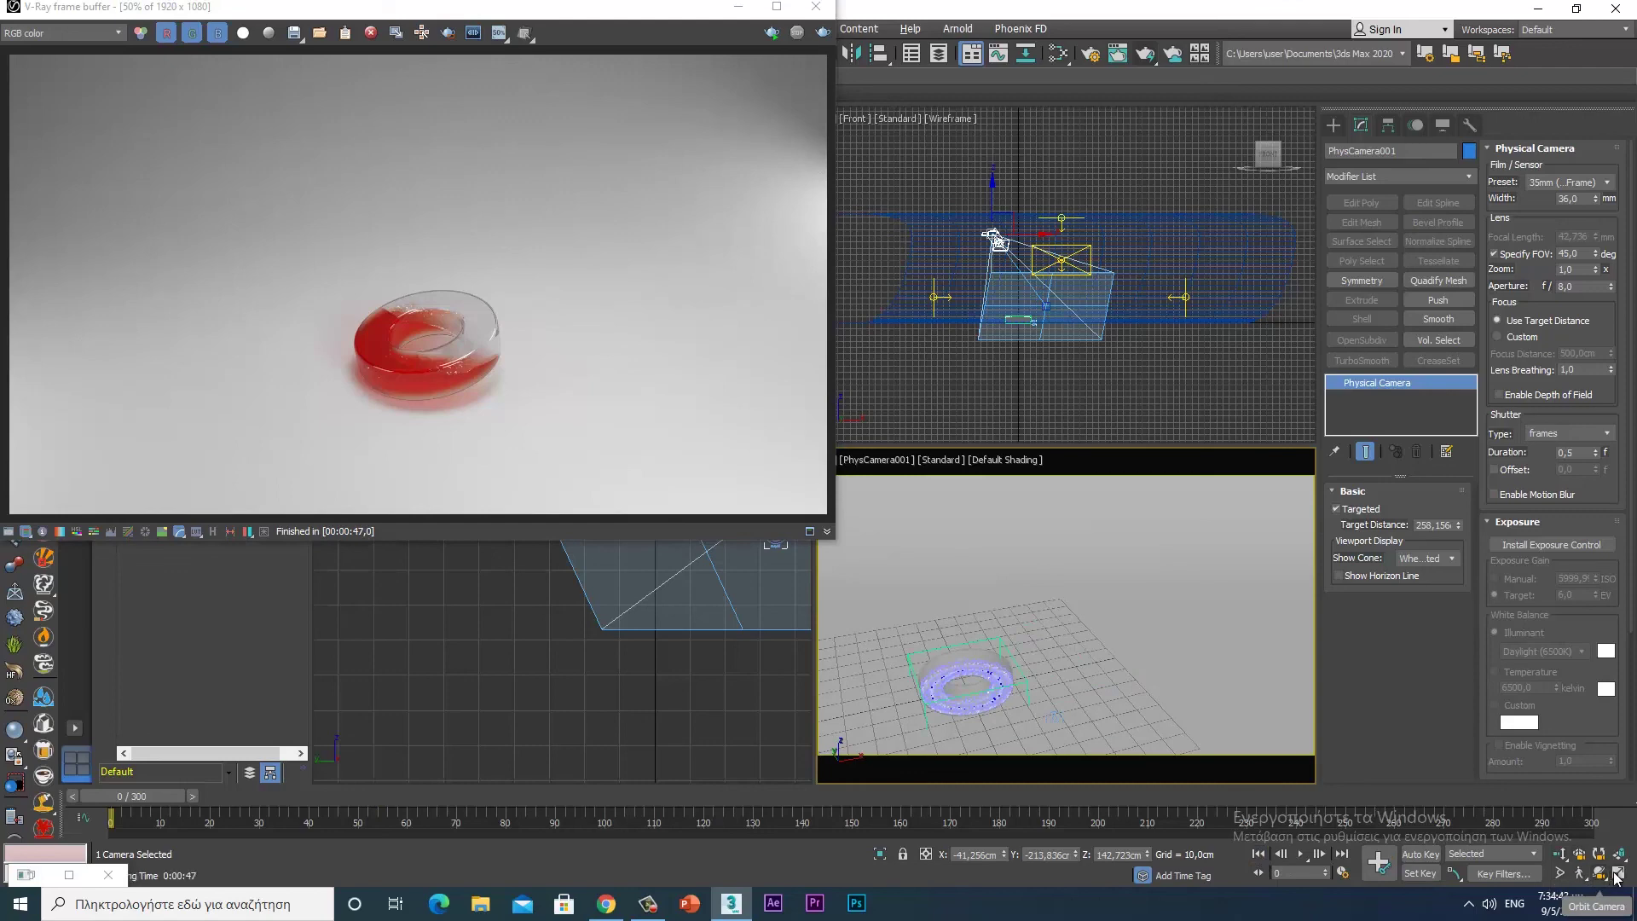
{"action": "left_click", "coordinate": [1618, 872]}
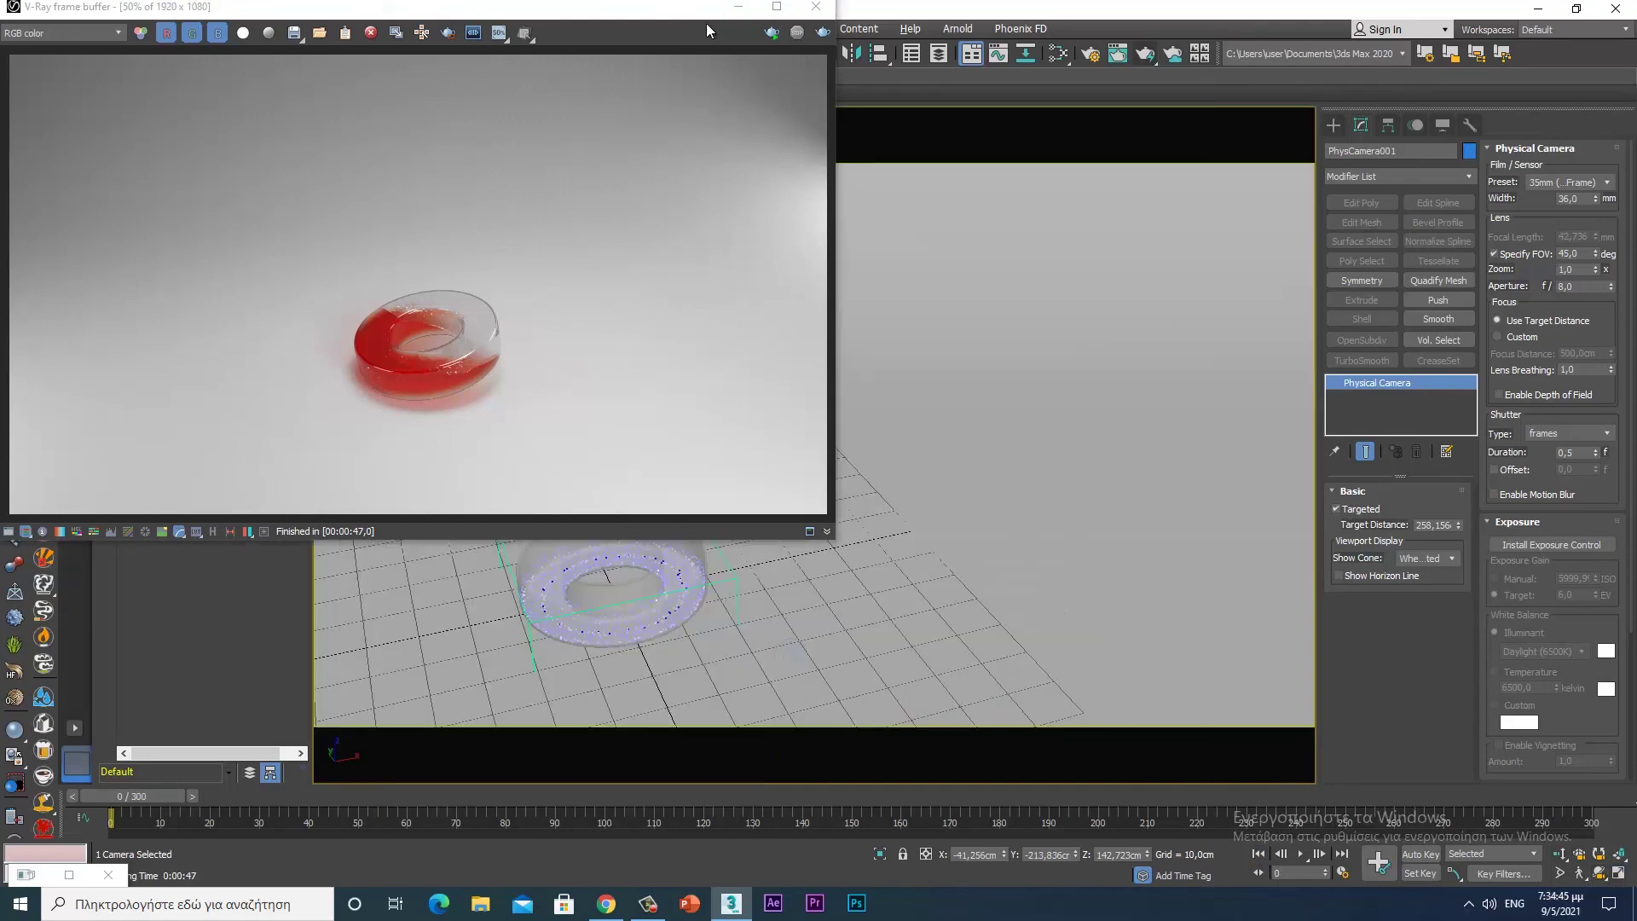
{"action": "left_click_drag", "start_coordinate": [641, 15], "coordinate": [571, 24]}
{"action": "left_click_drag", "start_coordinate": [438, 22], "coordinate": [133, 25]}
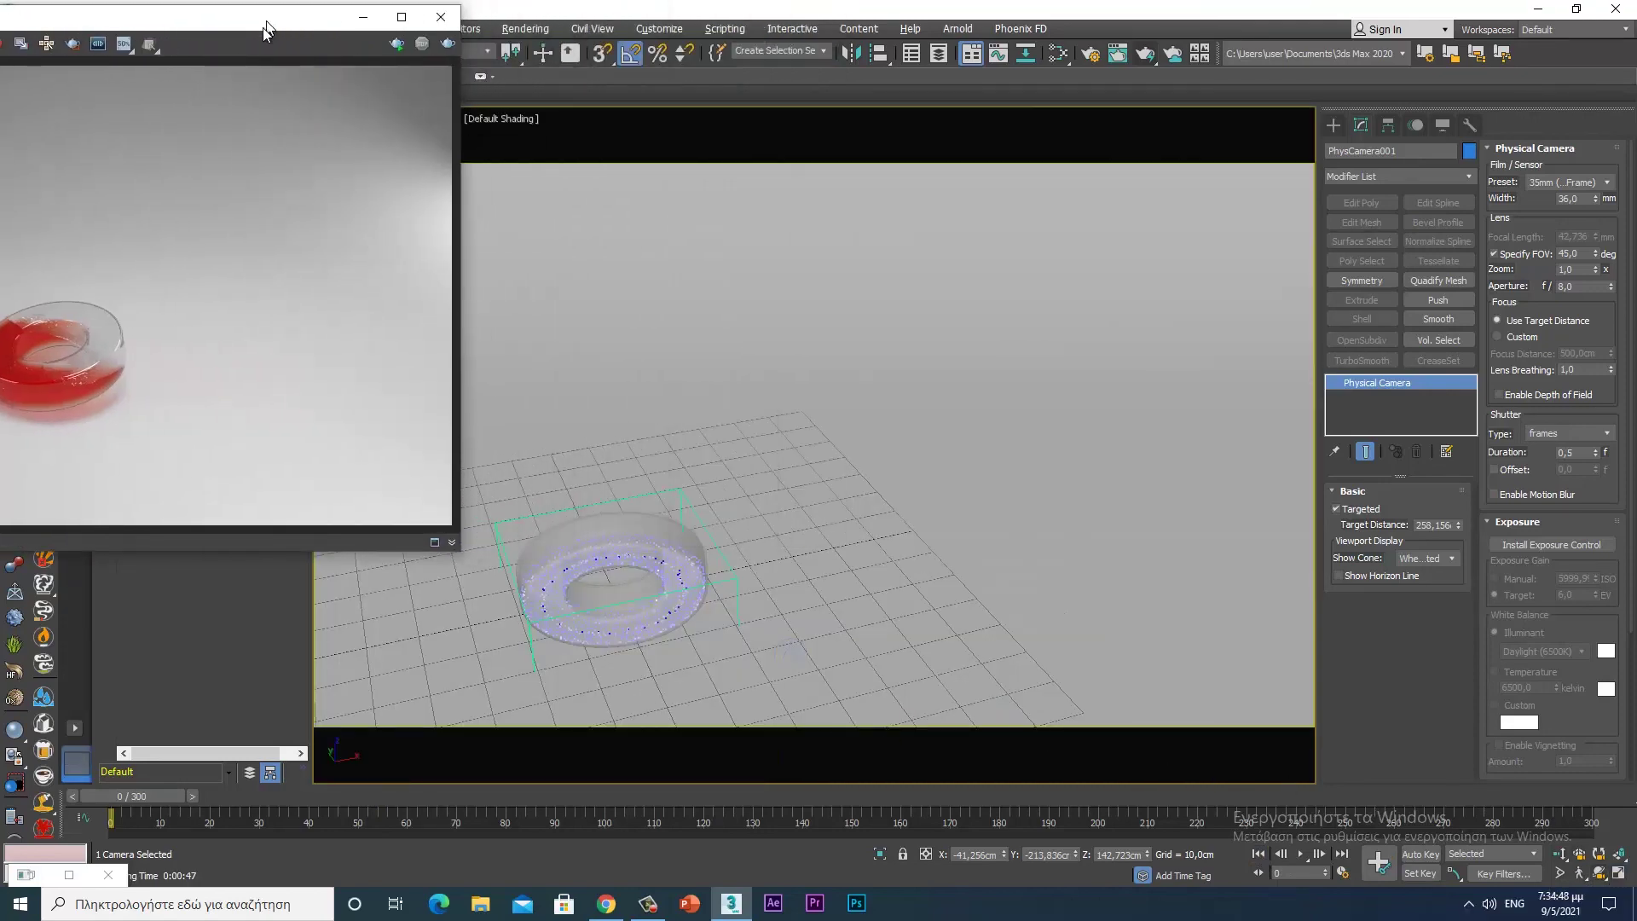
- Scrub the animation to about frame 156, rewind, and center the V-Ray frame buffer
{"action": "left_click_drag", "start_coordinate": [156, 795], "coordinate": [895, 796]}
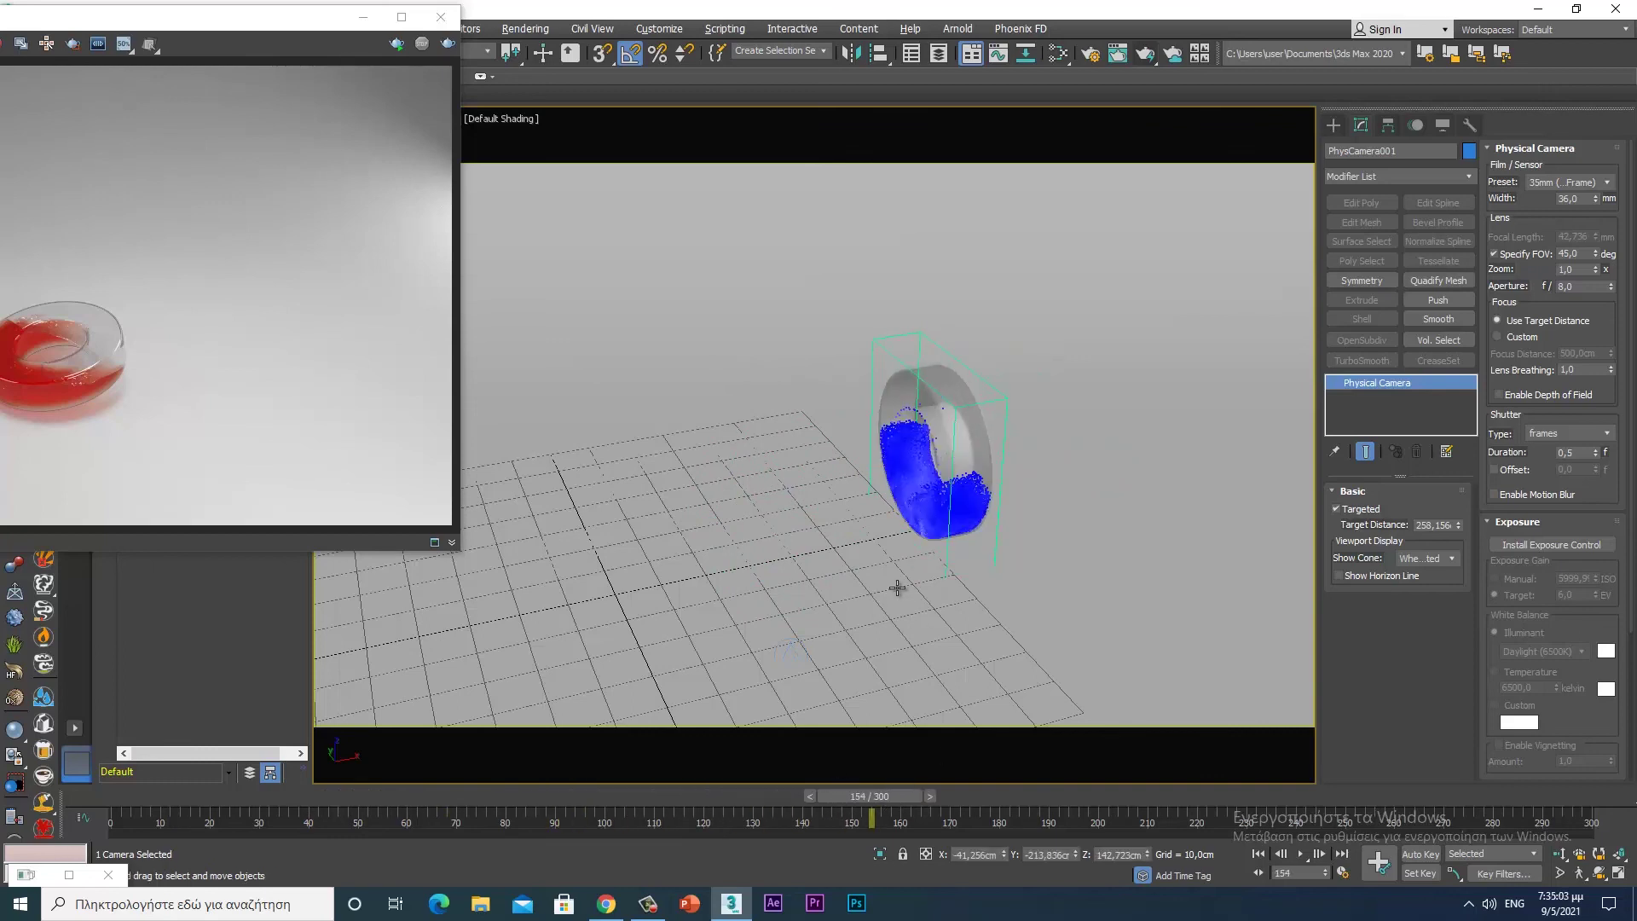
{"action": "mouse_move", "coordinate": [907, 797]}
{"action": "left_mouse_down"}
{"action": "mouse_move", "coordinate": [1374, 782]}
{"action": "mouse_move", "coordinate": [1384, 796]}
{"action": "left_mouse_up"}
{"action": "left_click", "coordinate": [1258, 855]}
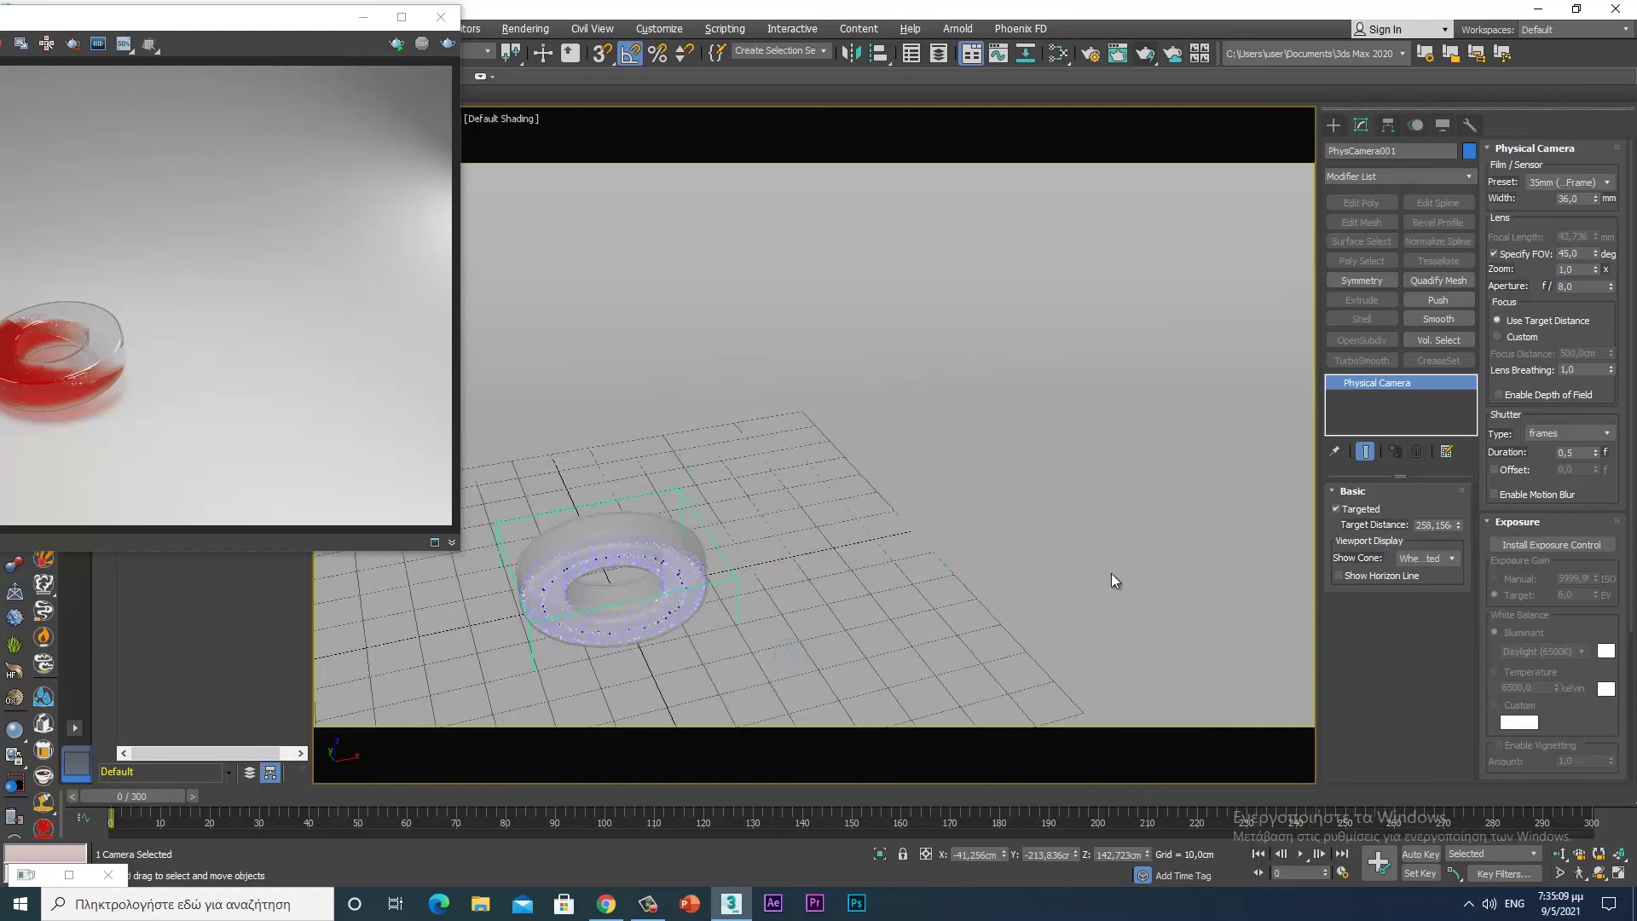
{"action": "left_click_drag", "start_coordinate": [212, 21], "coordinate": [759, 25]}
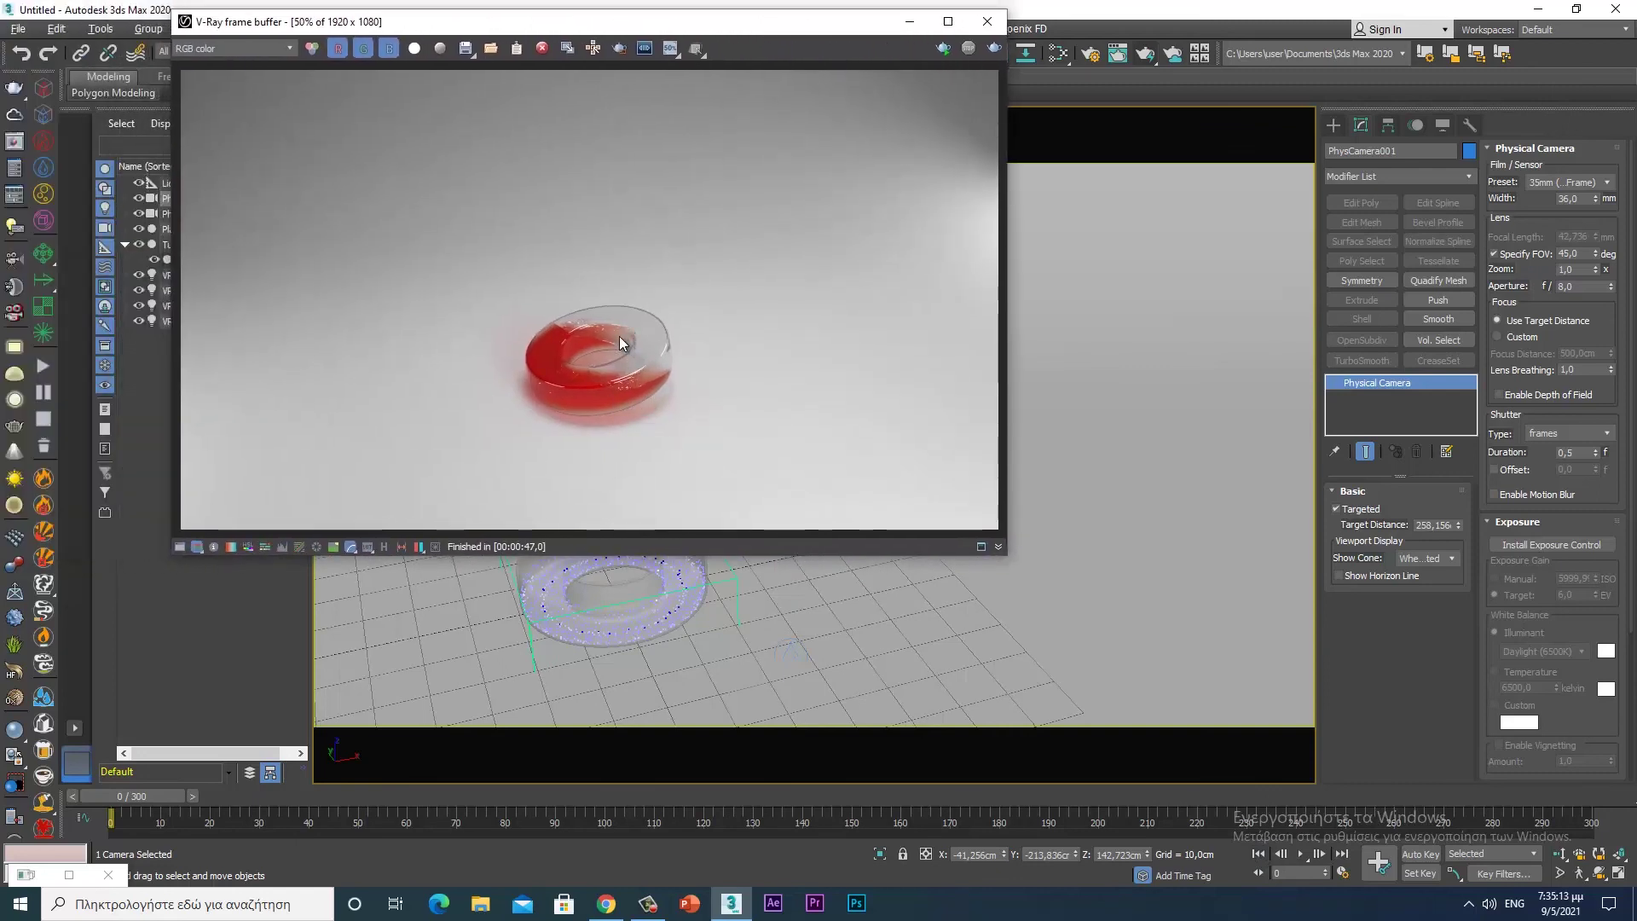
{"action": "left_click", "coordinate": [648, 906]}
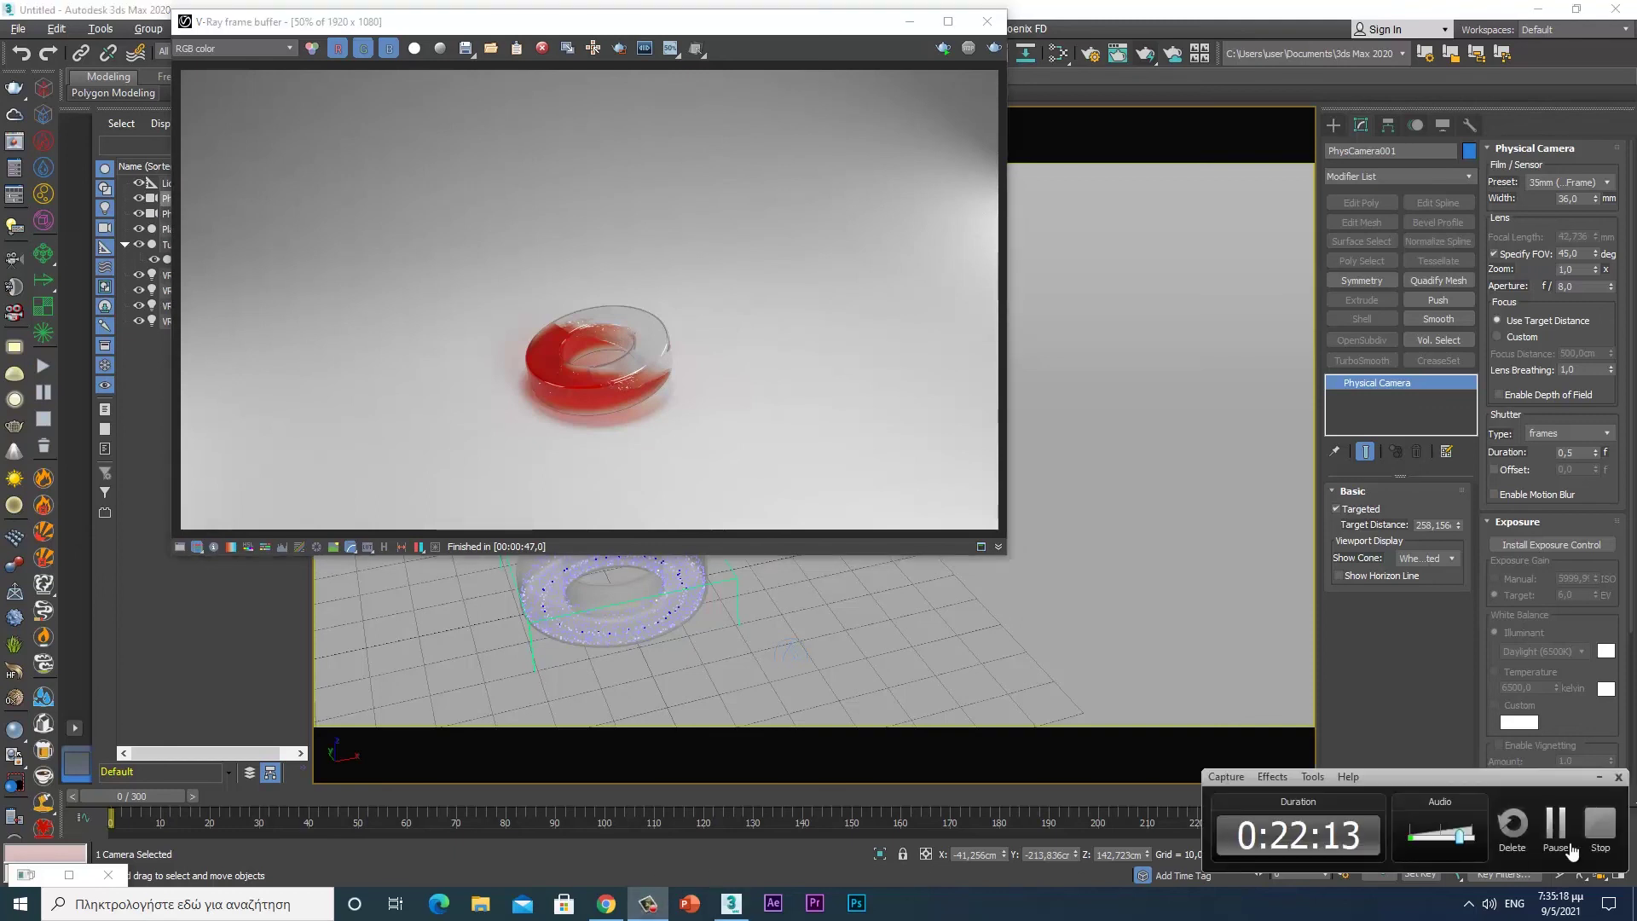